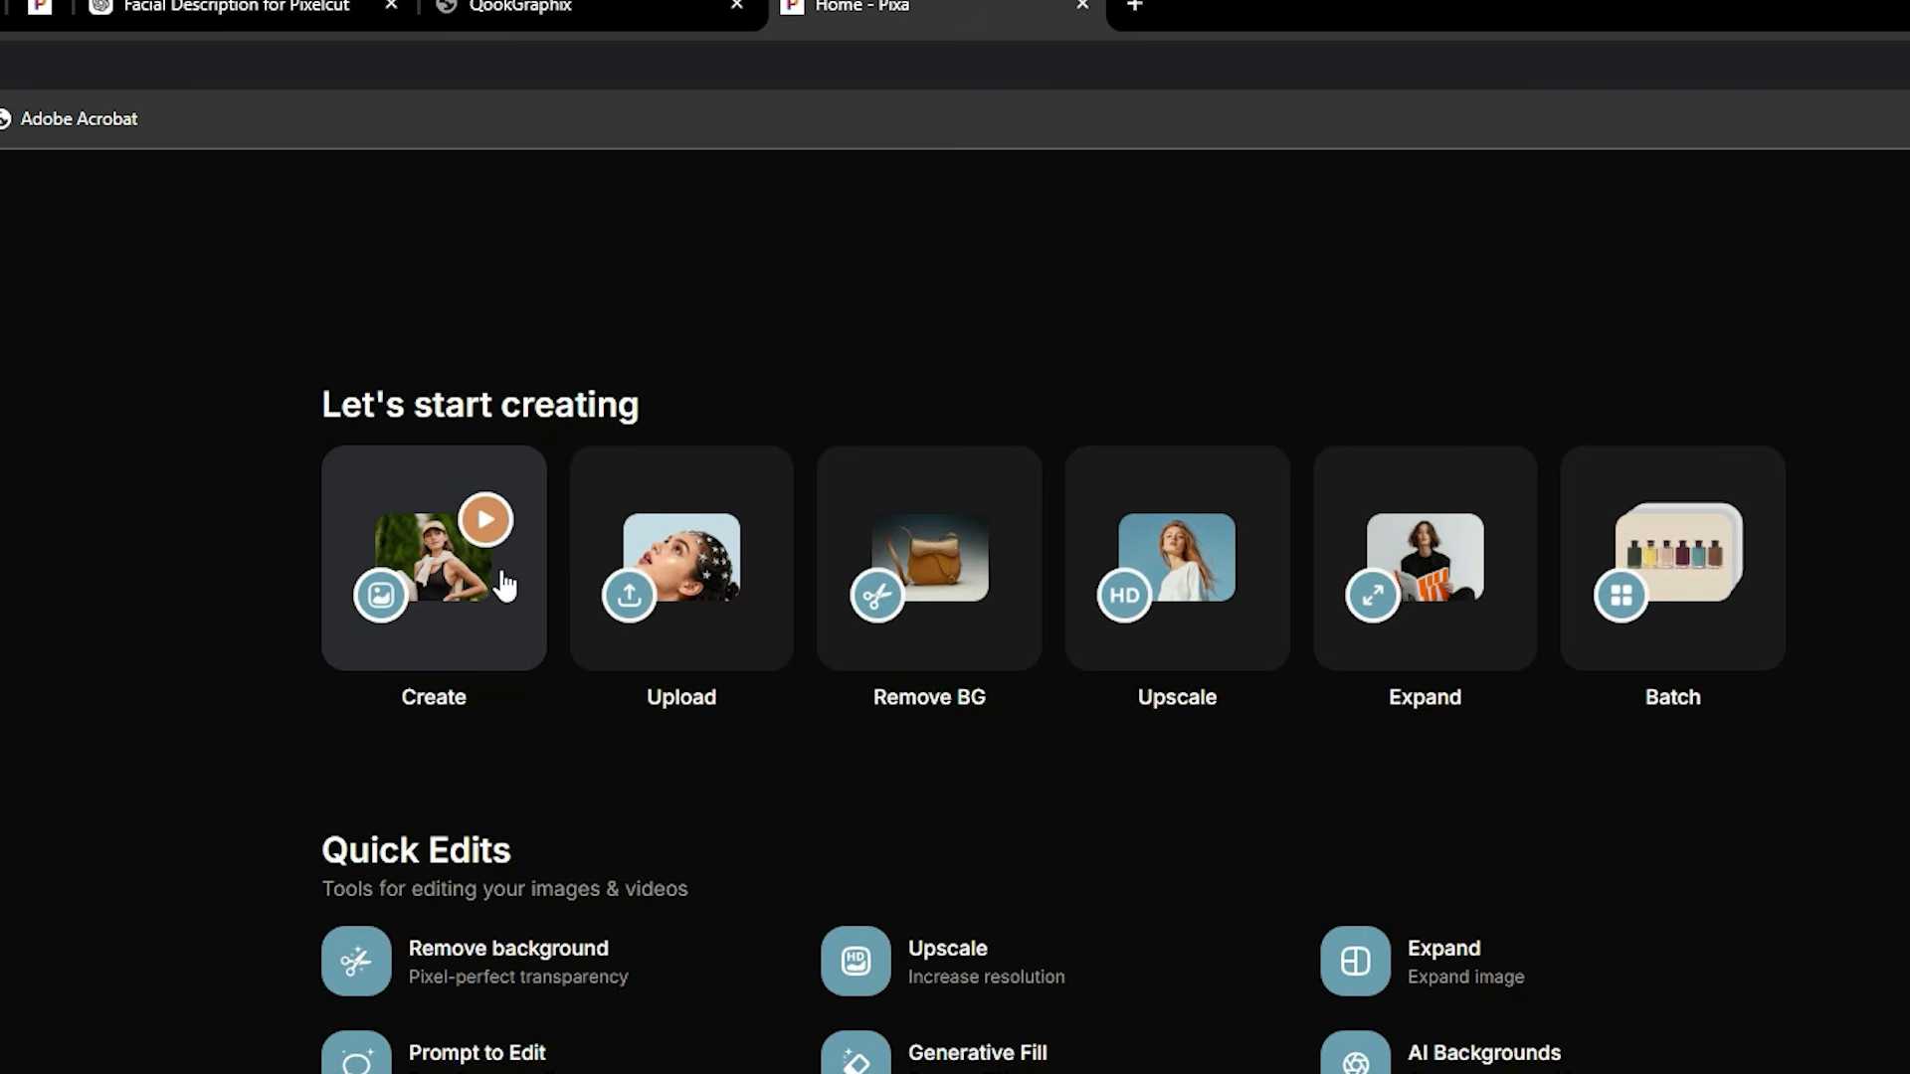
Step: Upload the 'HERE TO STAY' green crochet dress photo from the Downloads folder
scroll(975, 1044, "down", 2)
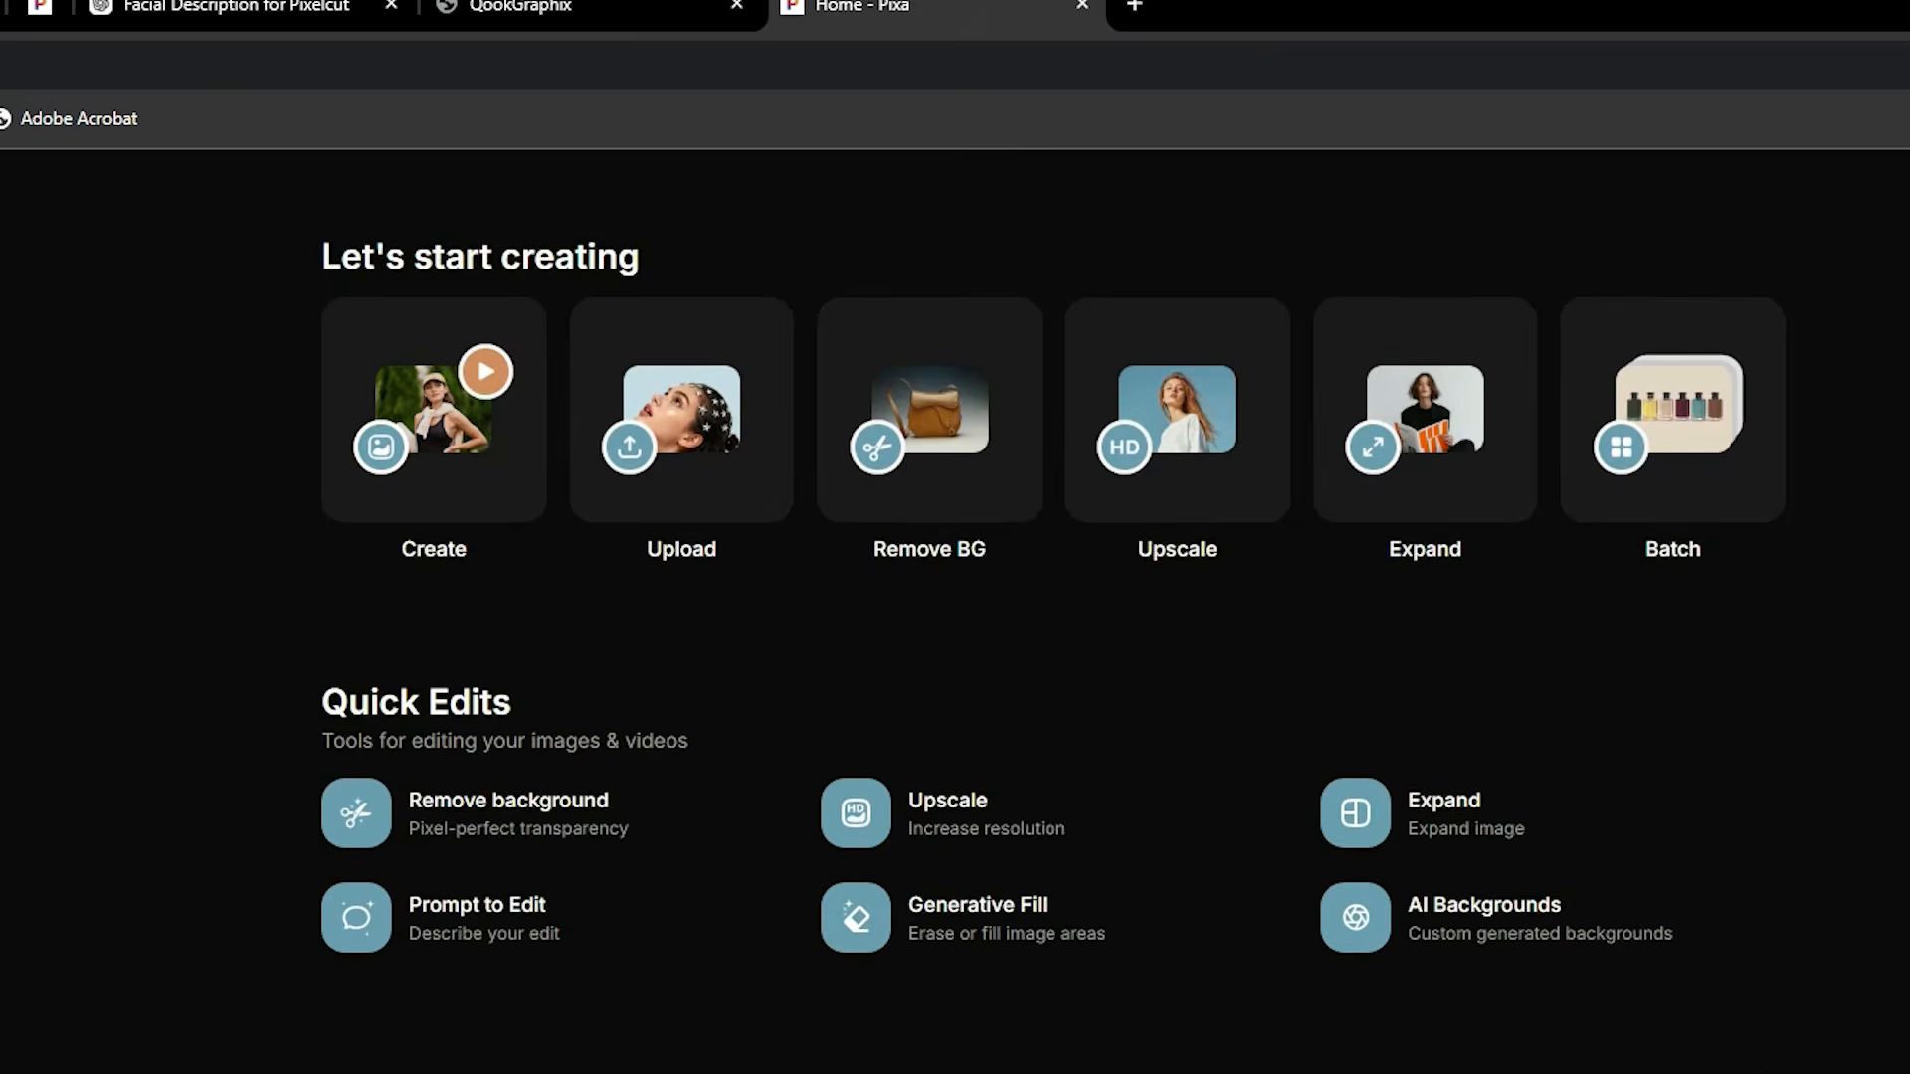
scroll(459, 826, "down", 4)
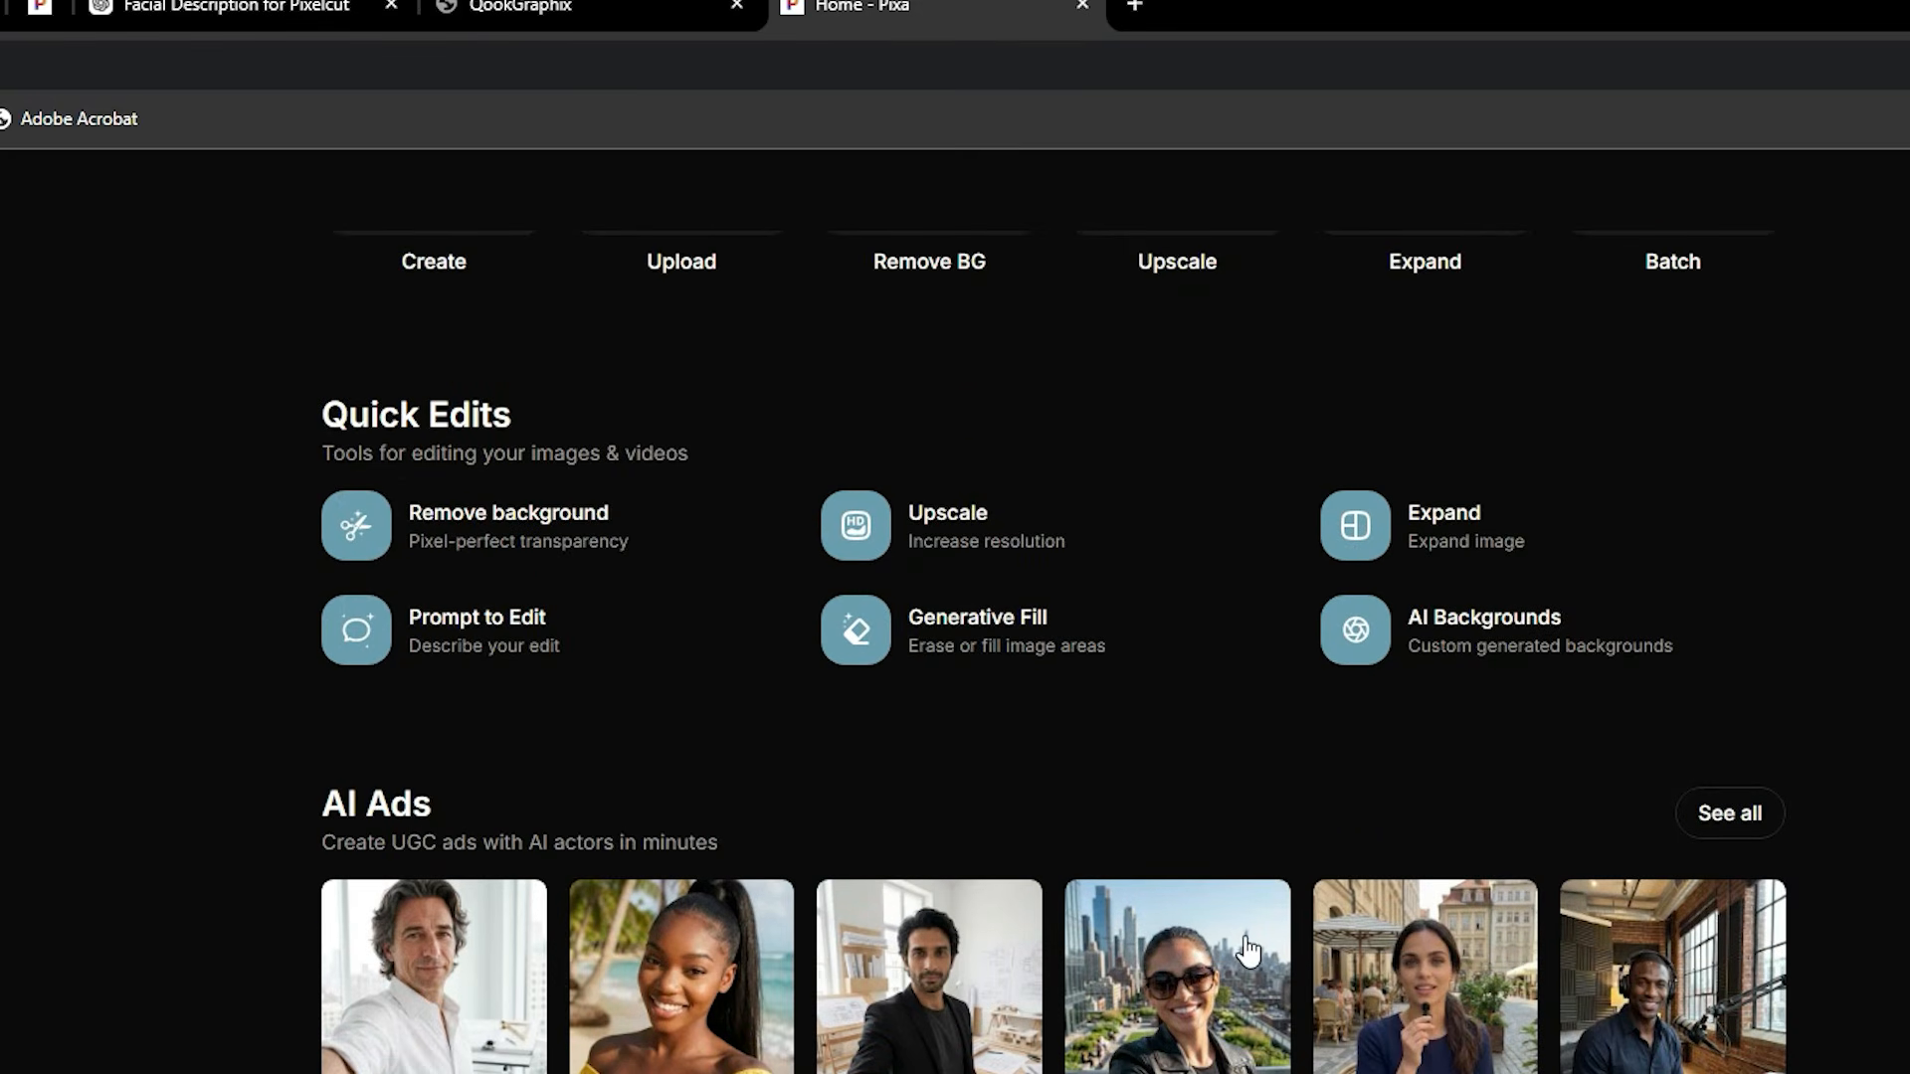
scroll(1246, 935, "up", 6)
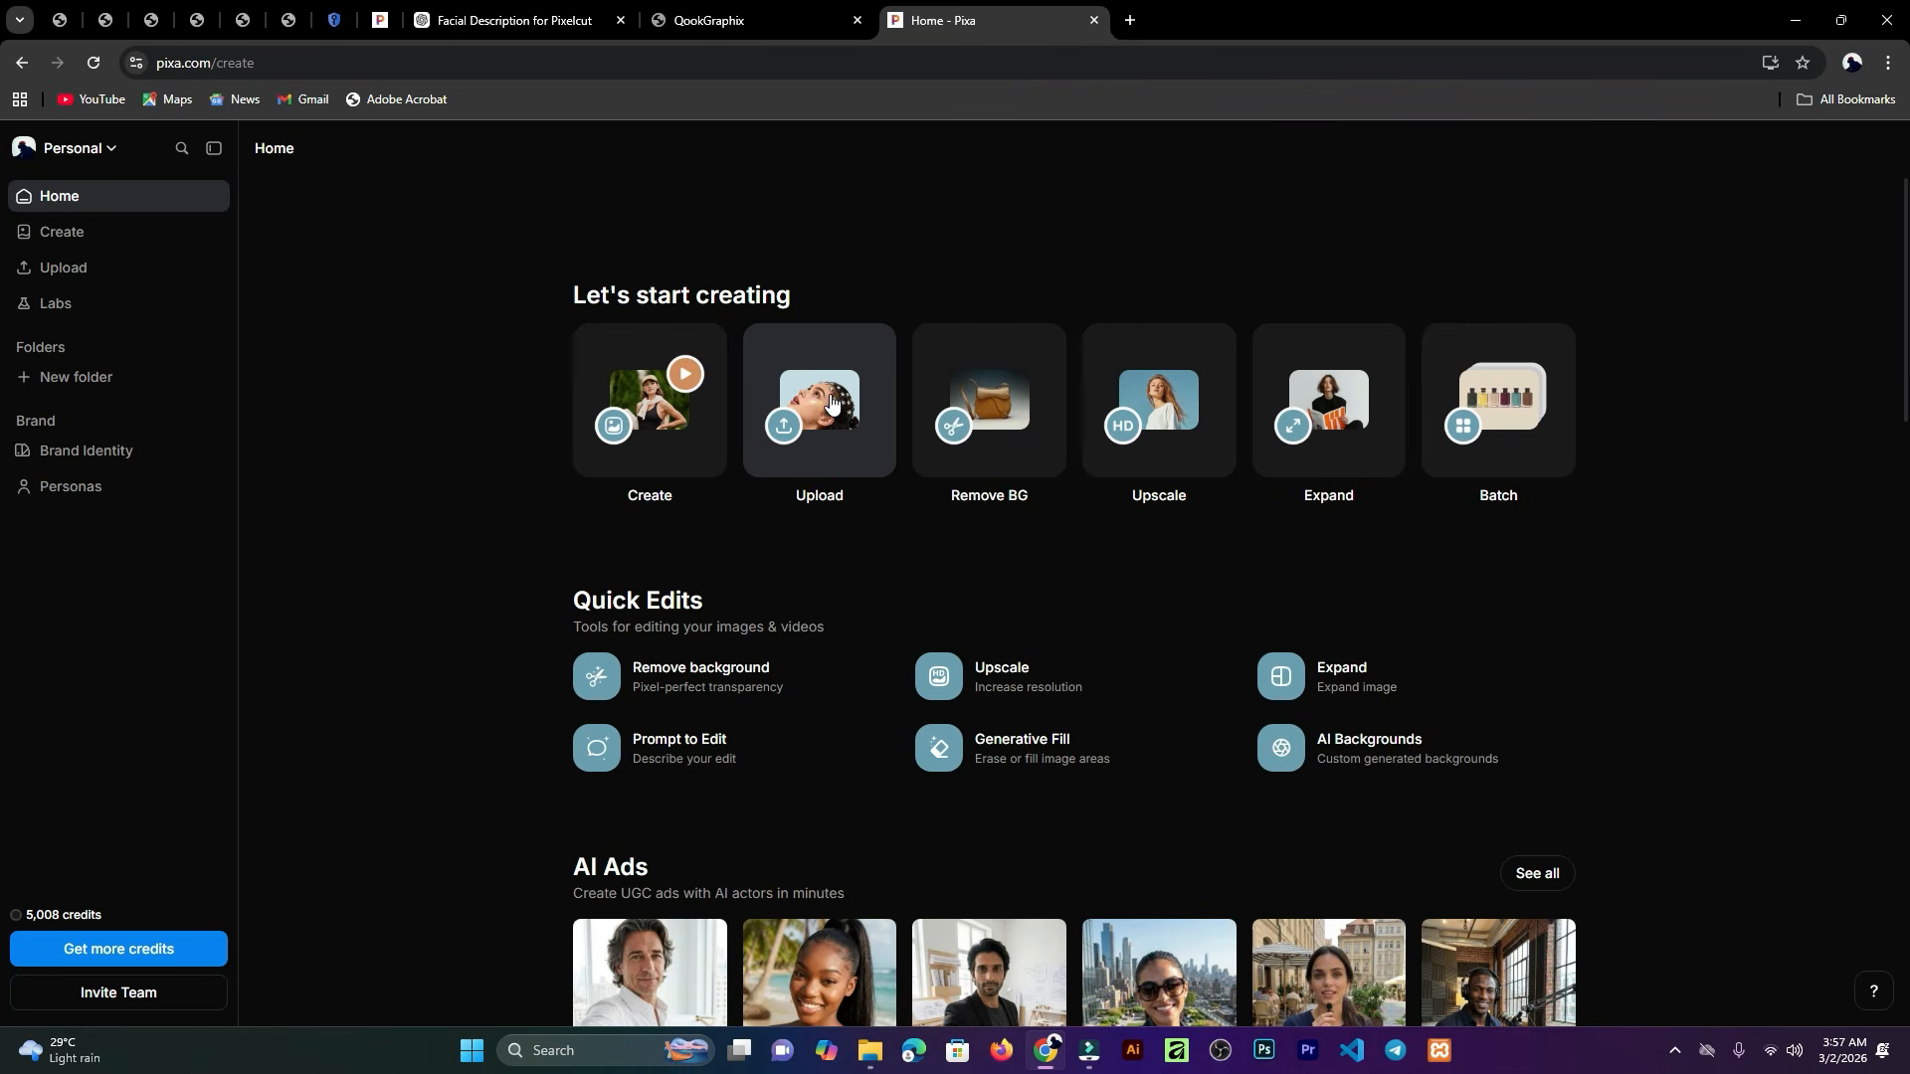
left_click(831, 401)
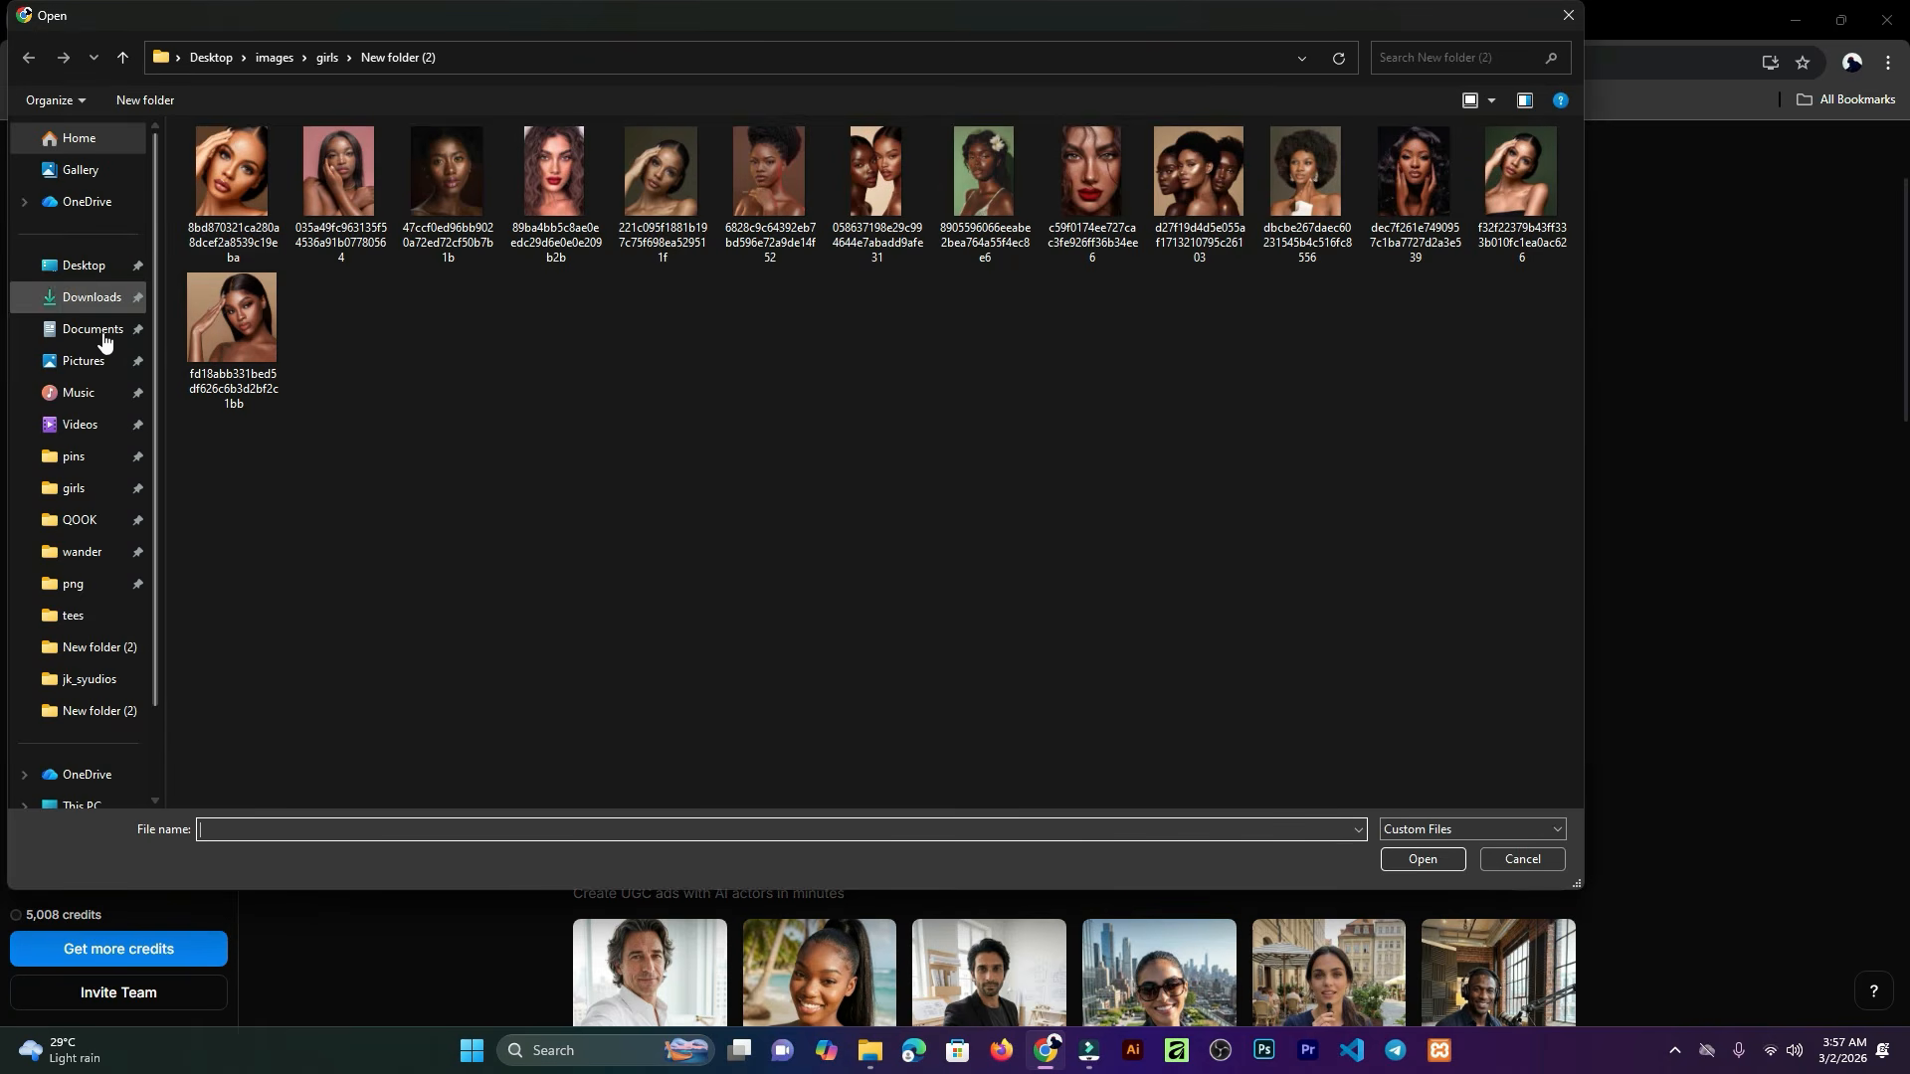
left_click(90, 297)
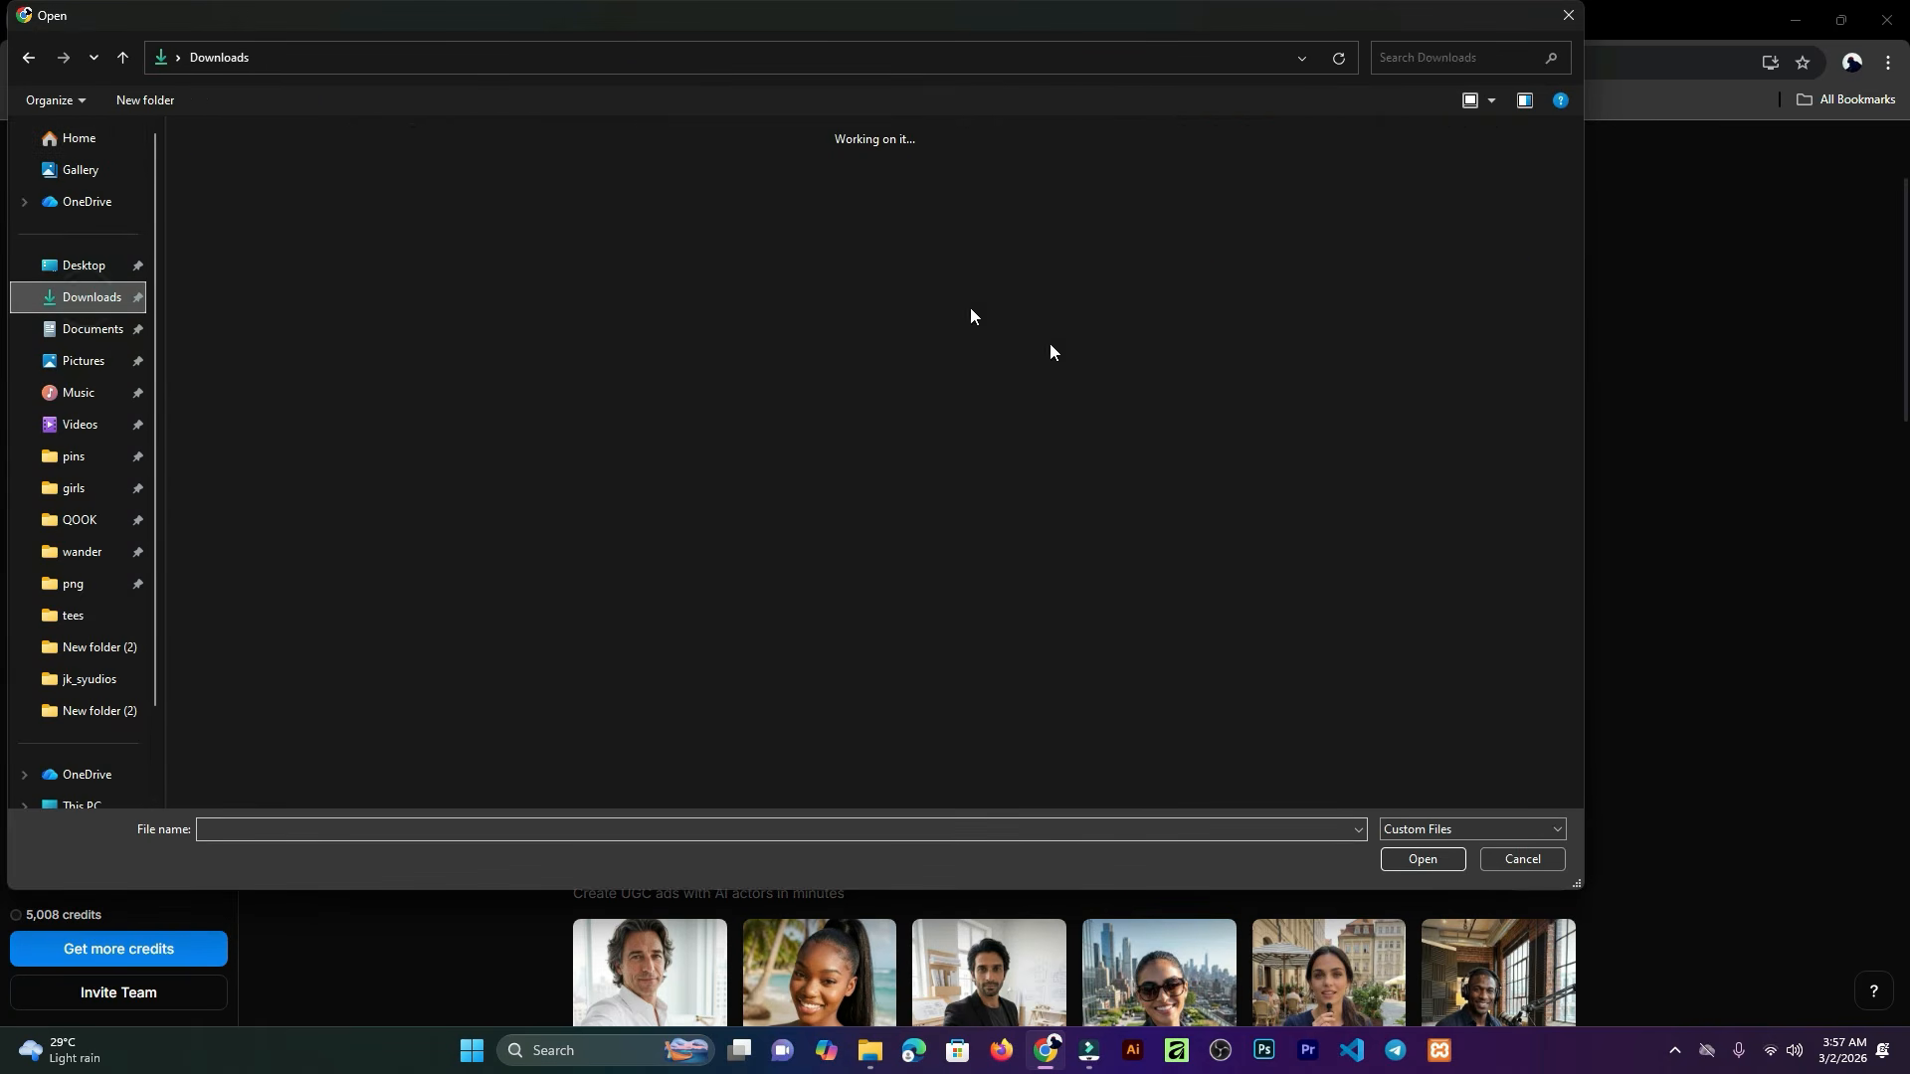
scroll(1150, 503, "down", 15)
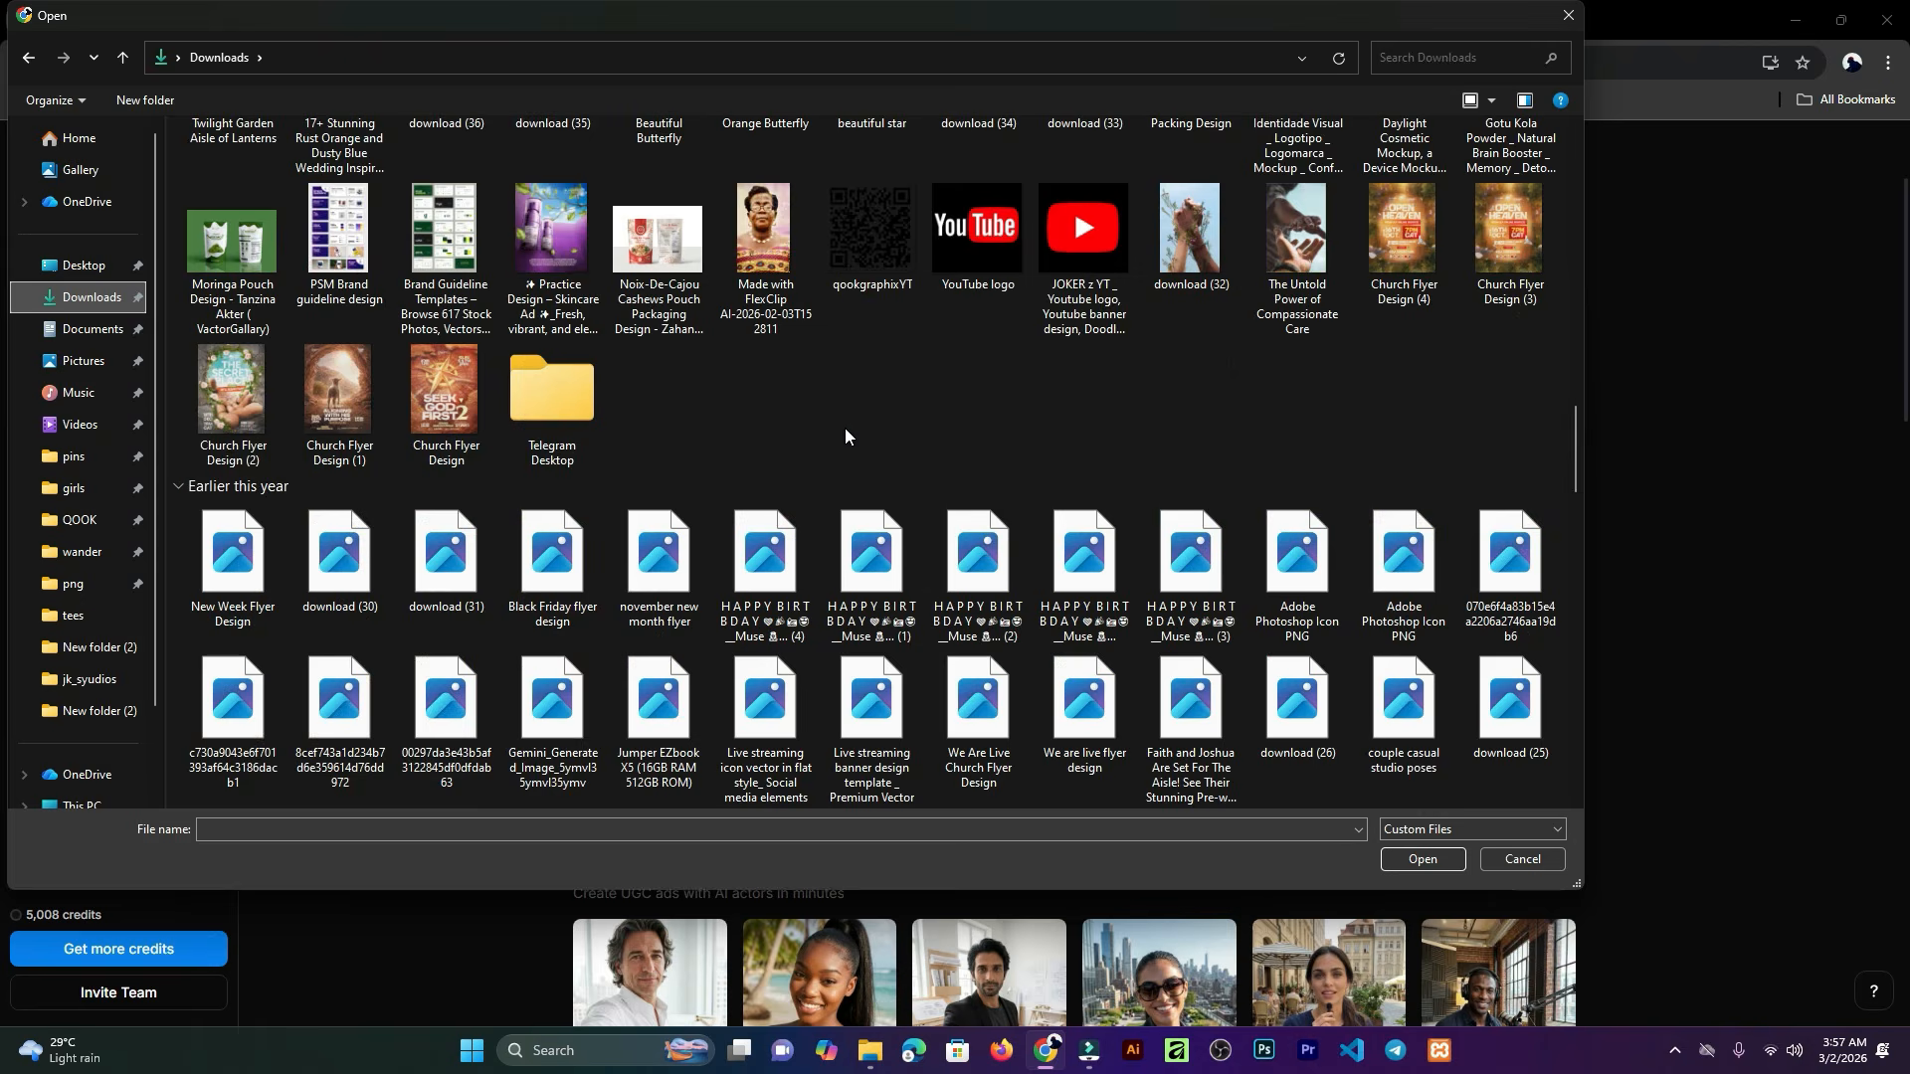
scroll(855, 477, "down", 5)
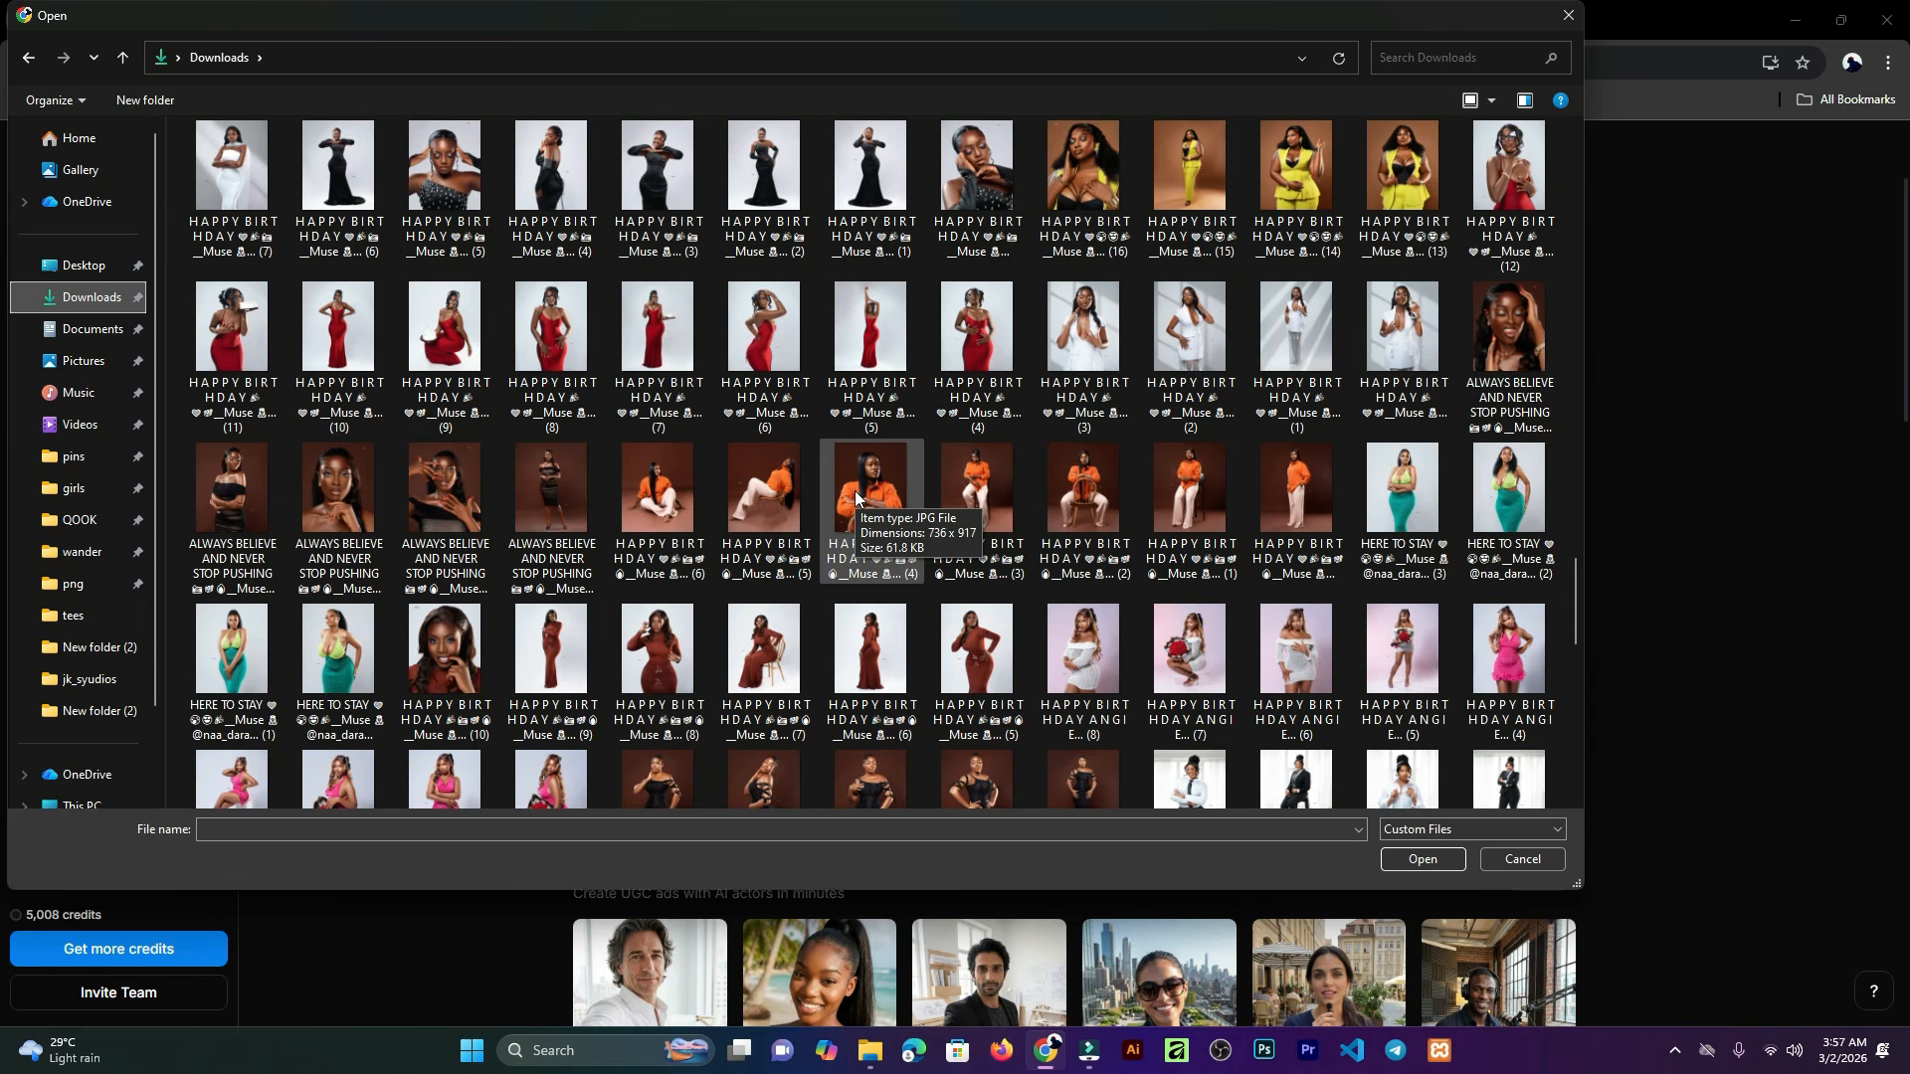
left_click(338, 633)
scroll(688, 682, "down", 3)
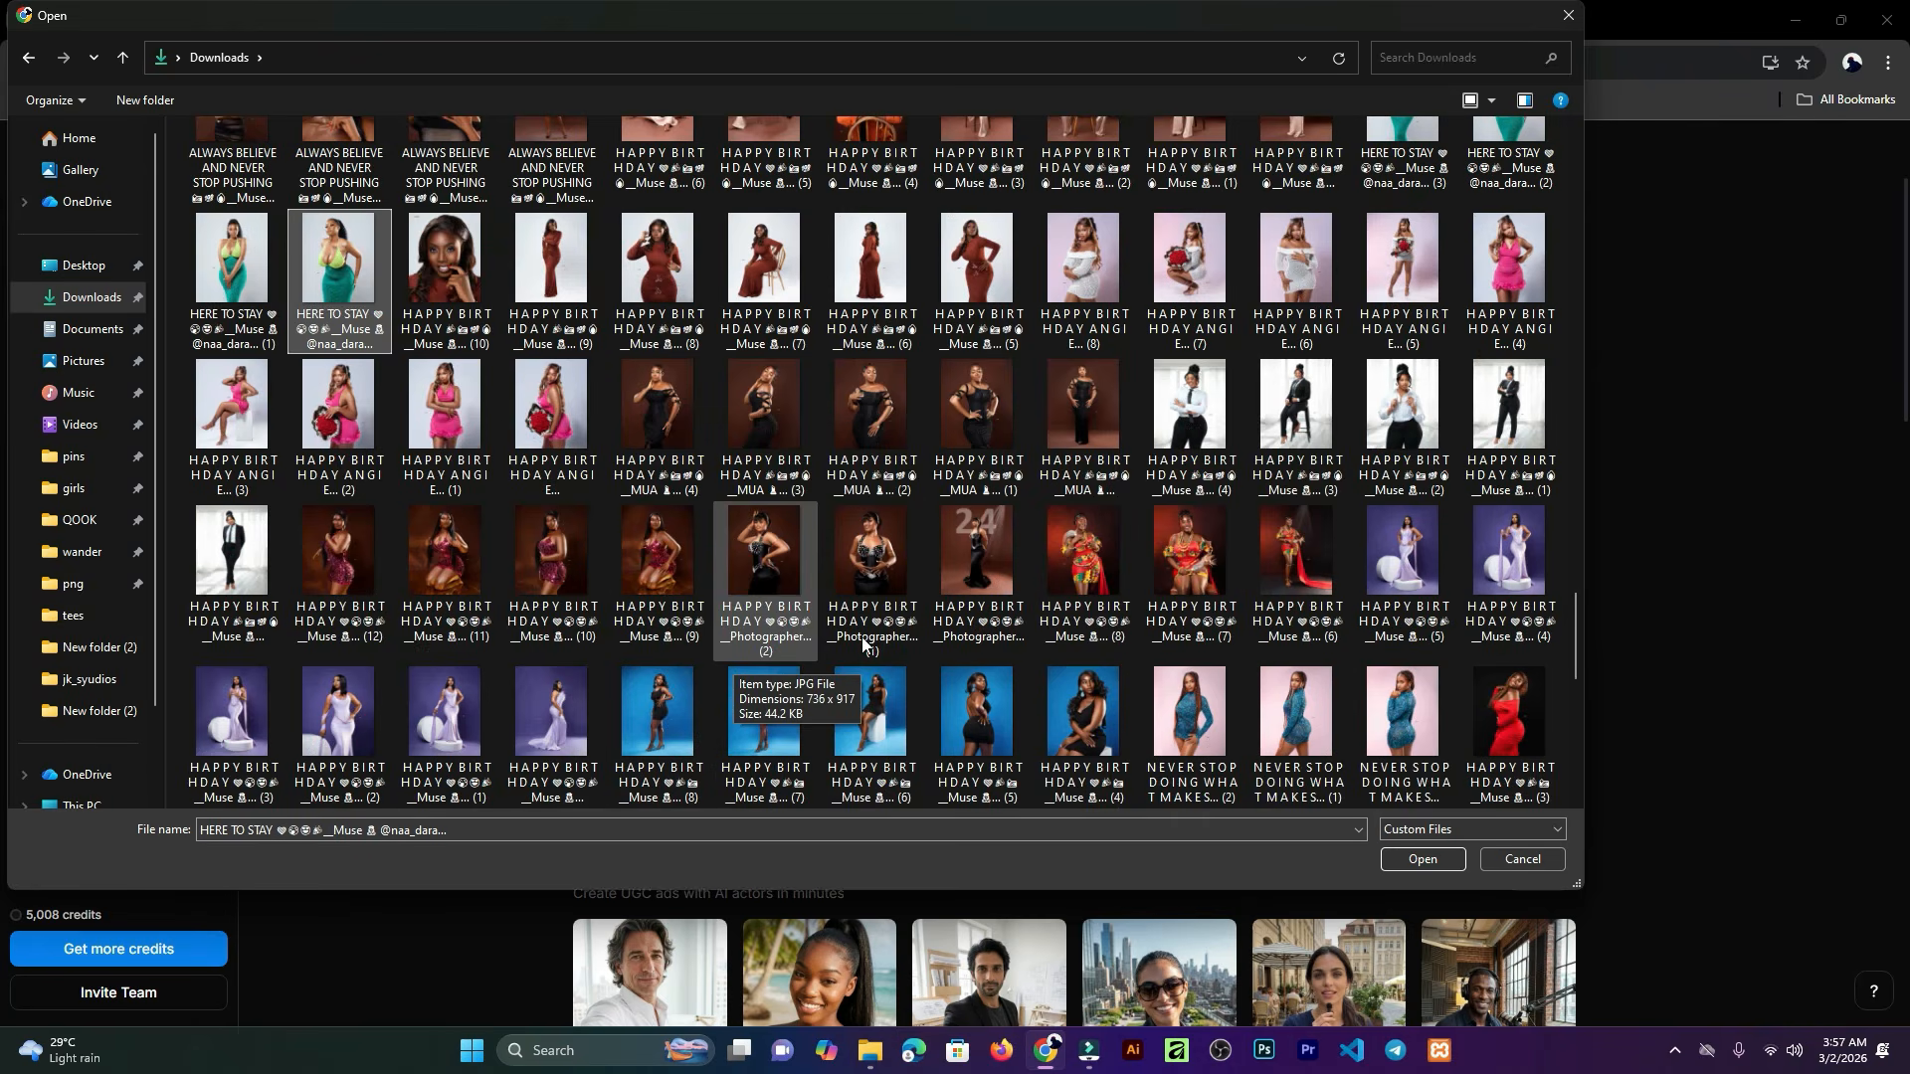
left_click(1432, 859)
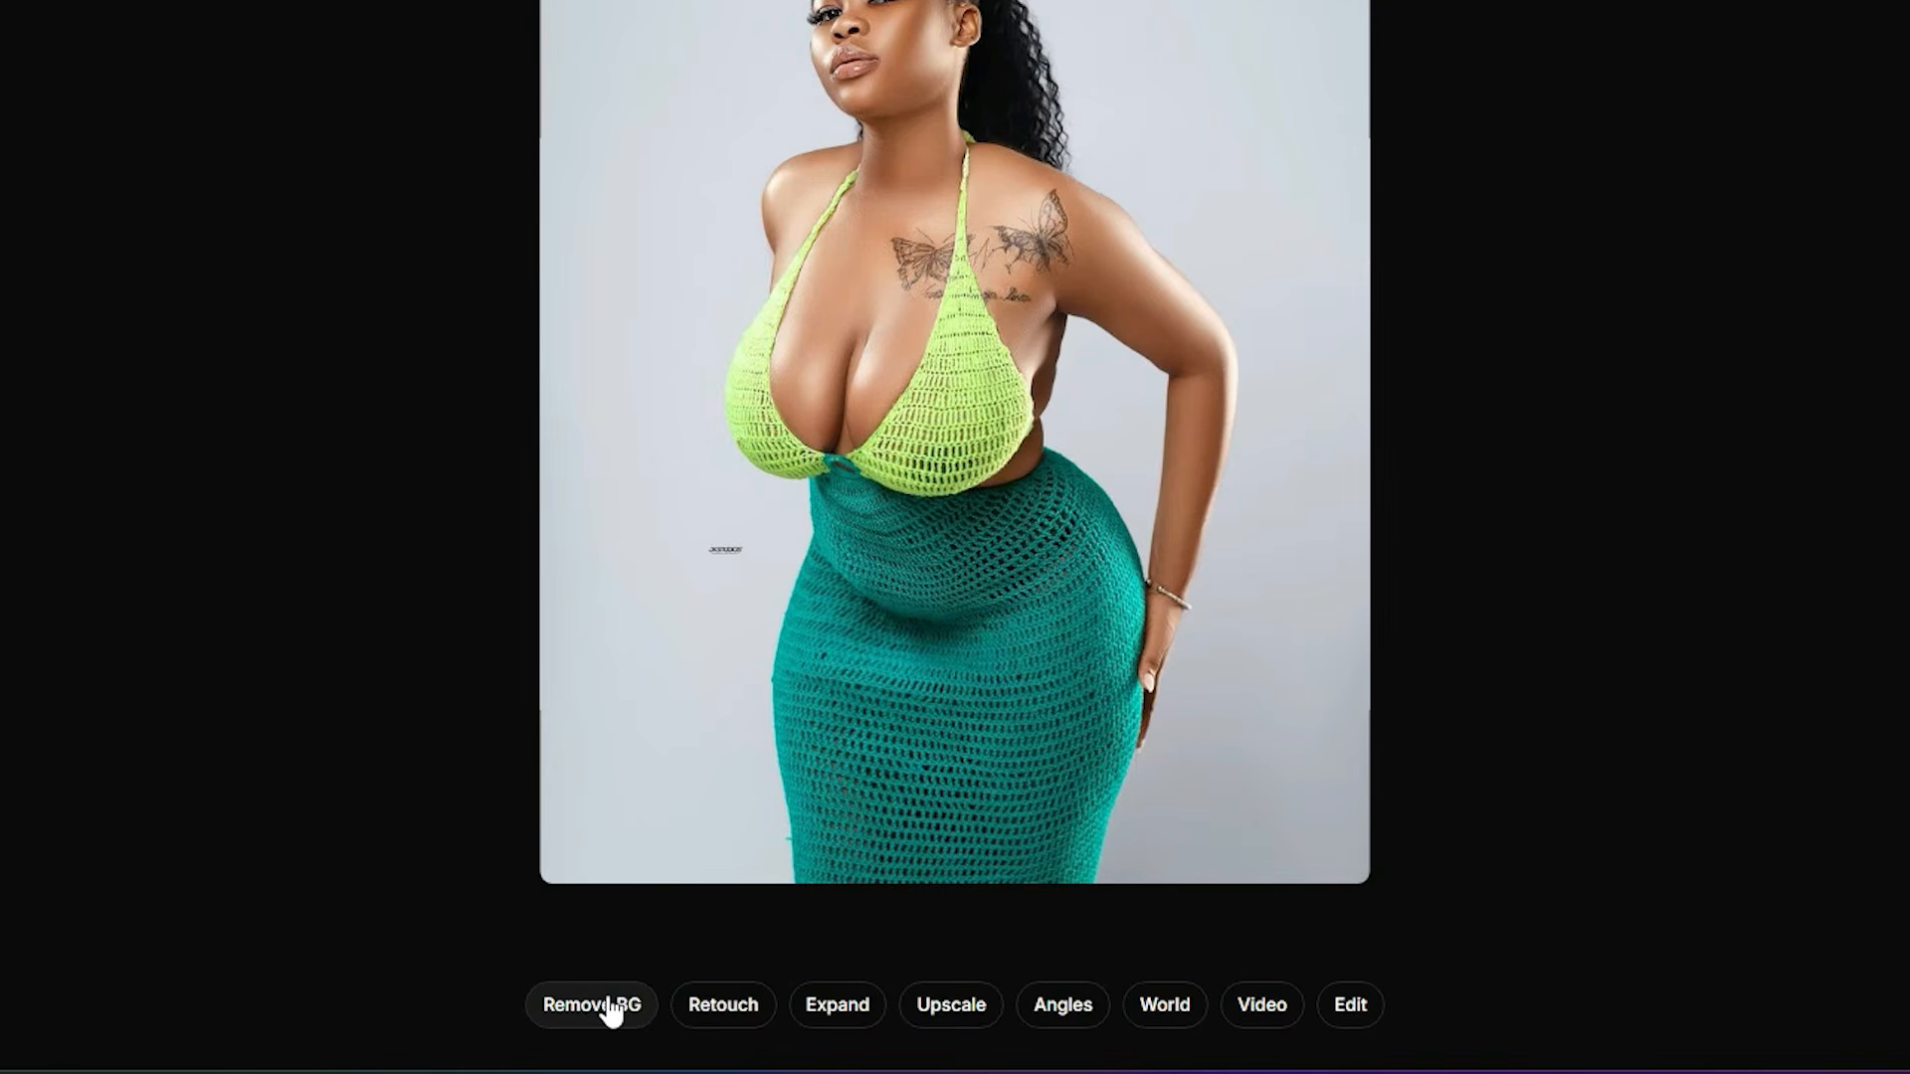
Step: Remove the photo's background and download the cutout as a transparent PNG
left_click(607, 1009)
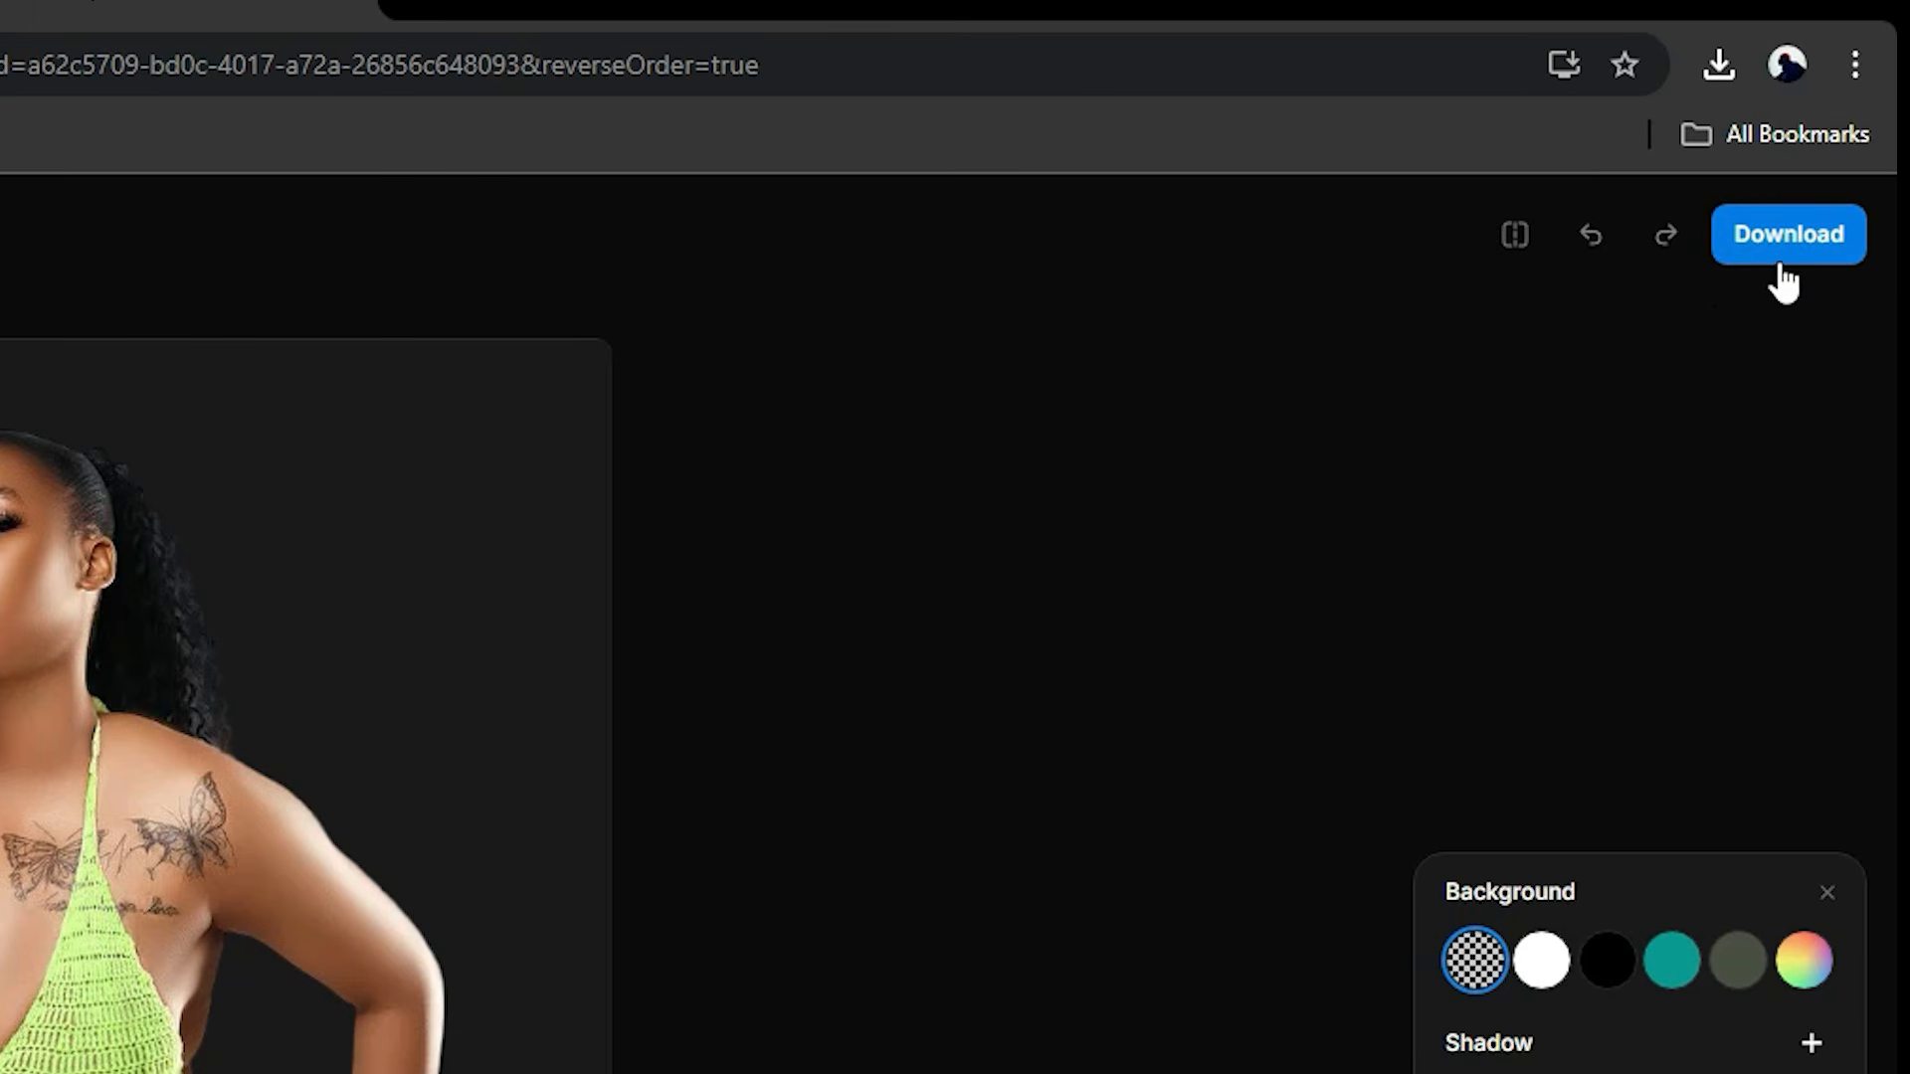
left_click(1854, 155)
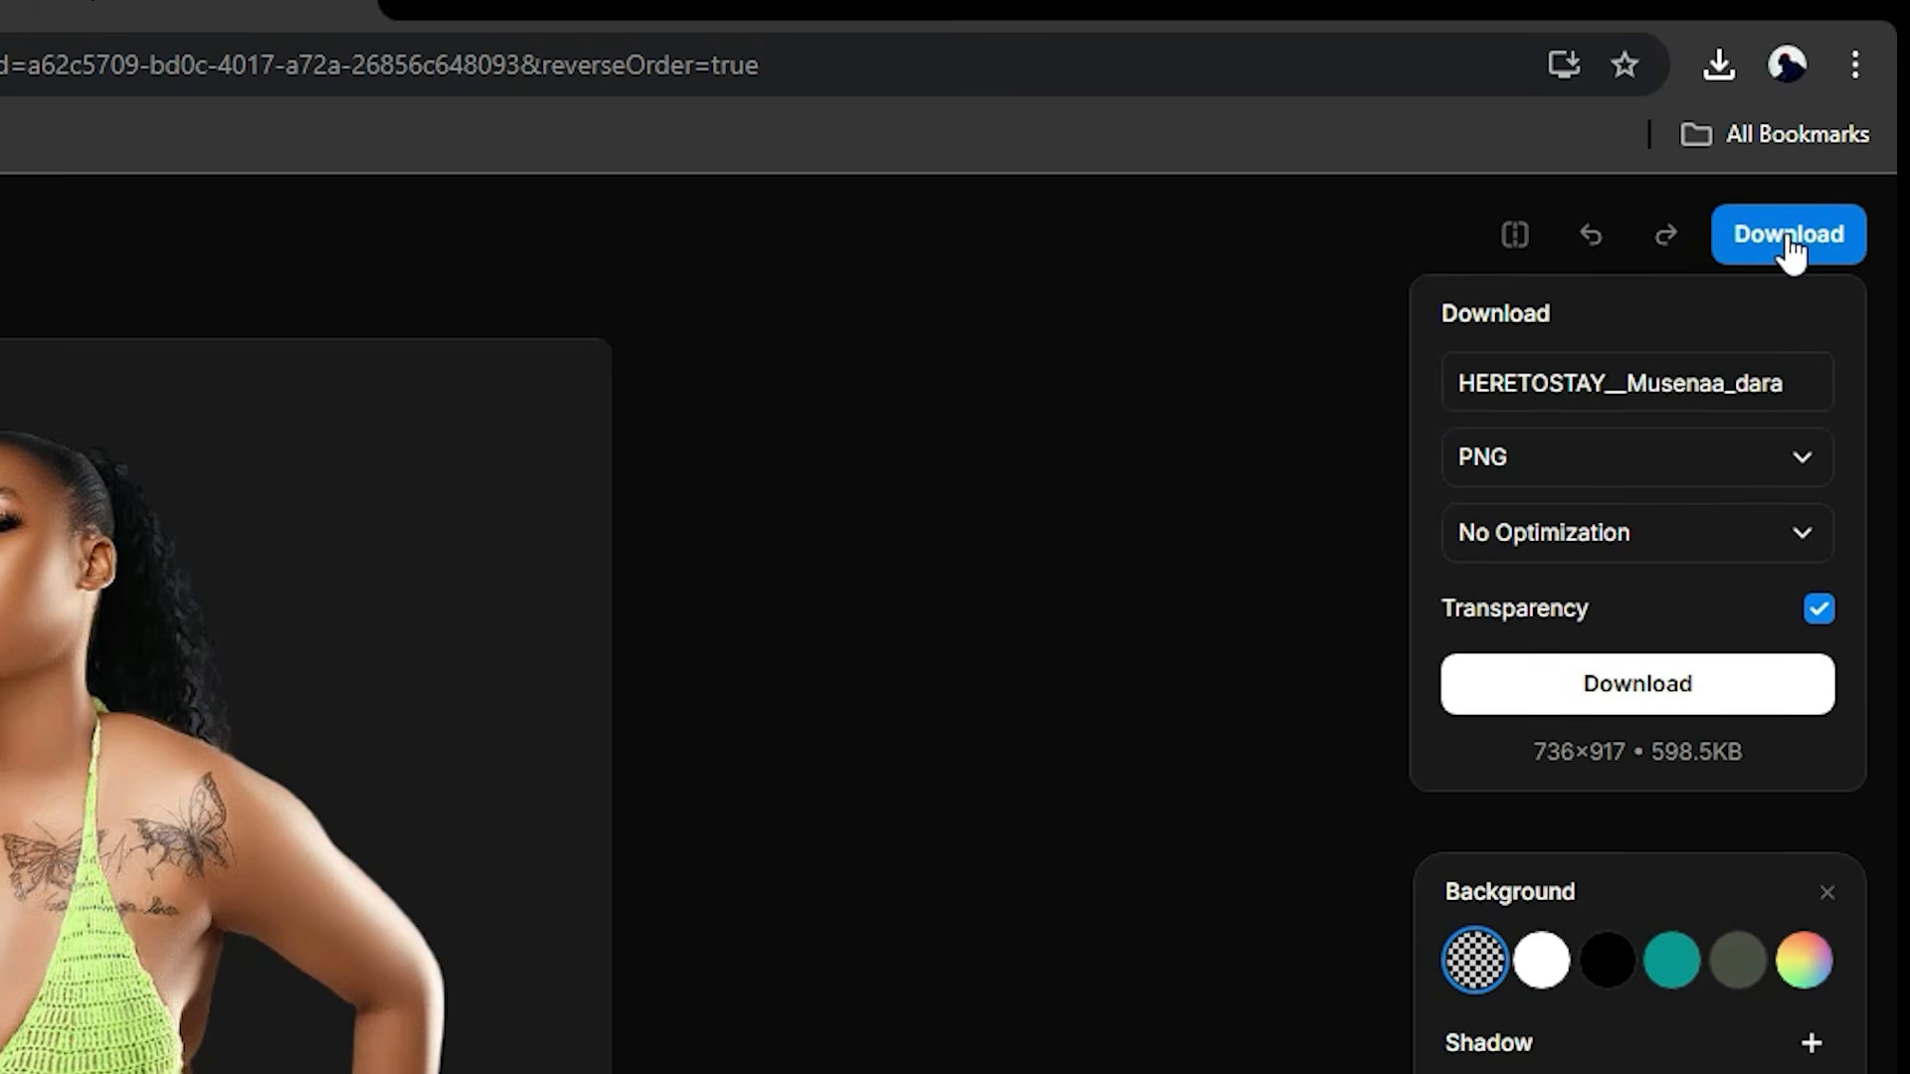
left_click(1558, 459)
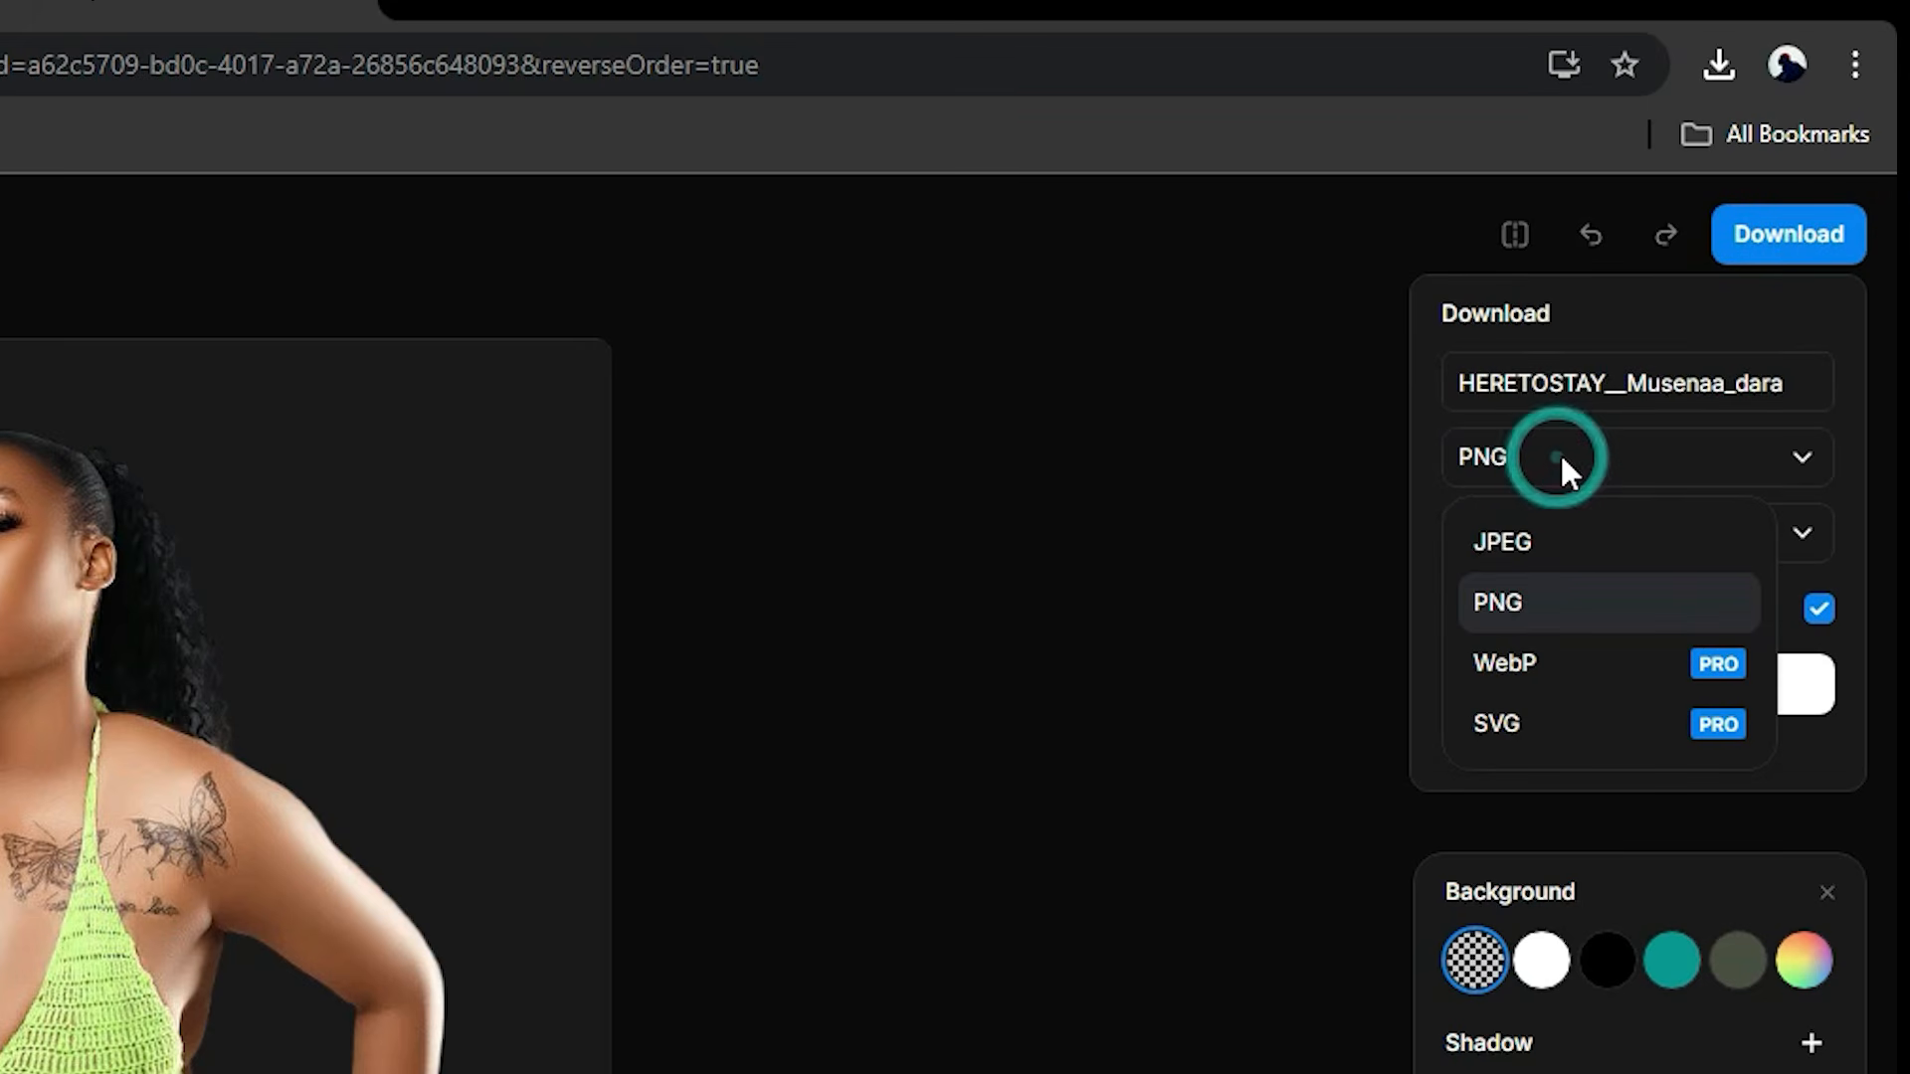
left_click(1575, 599)
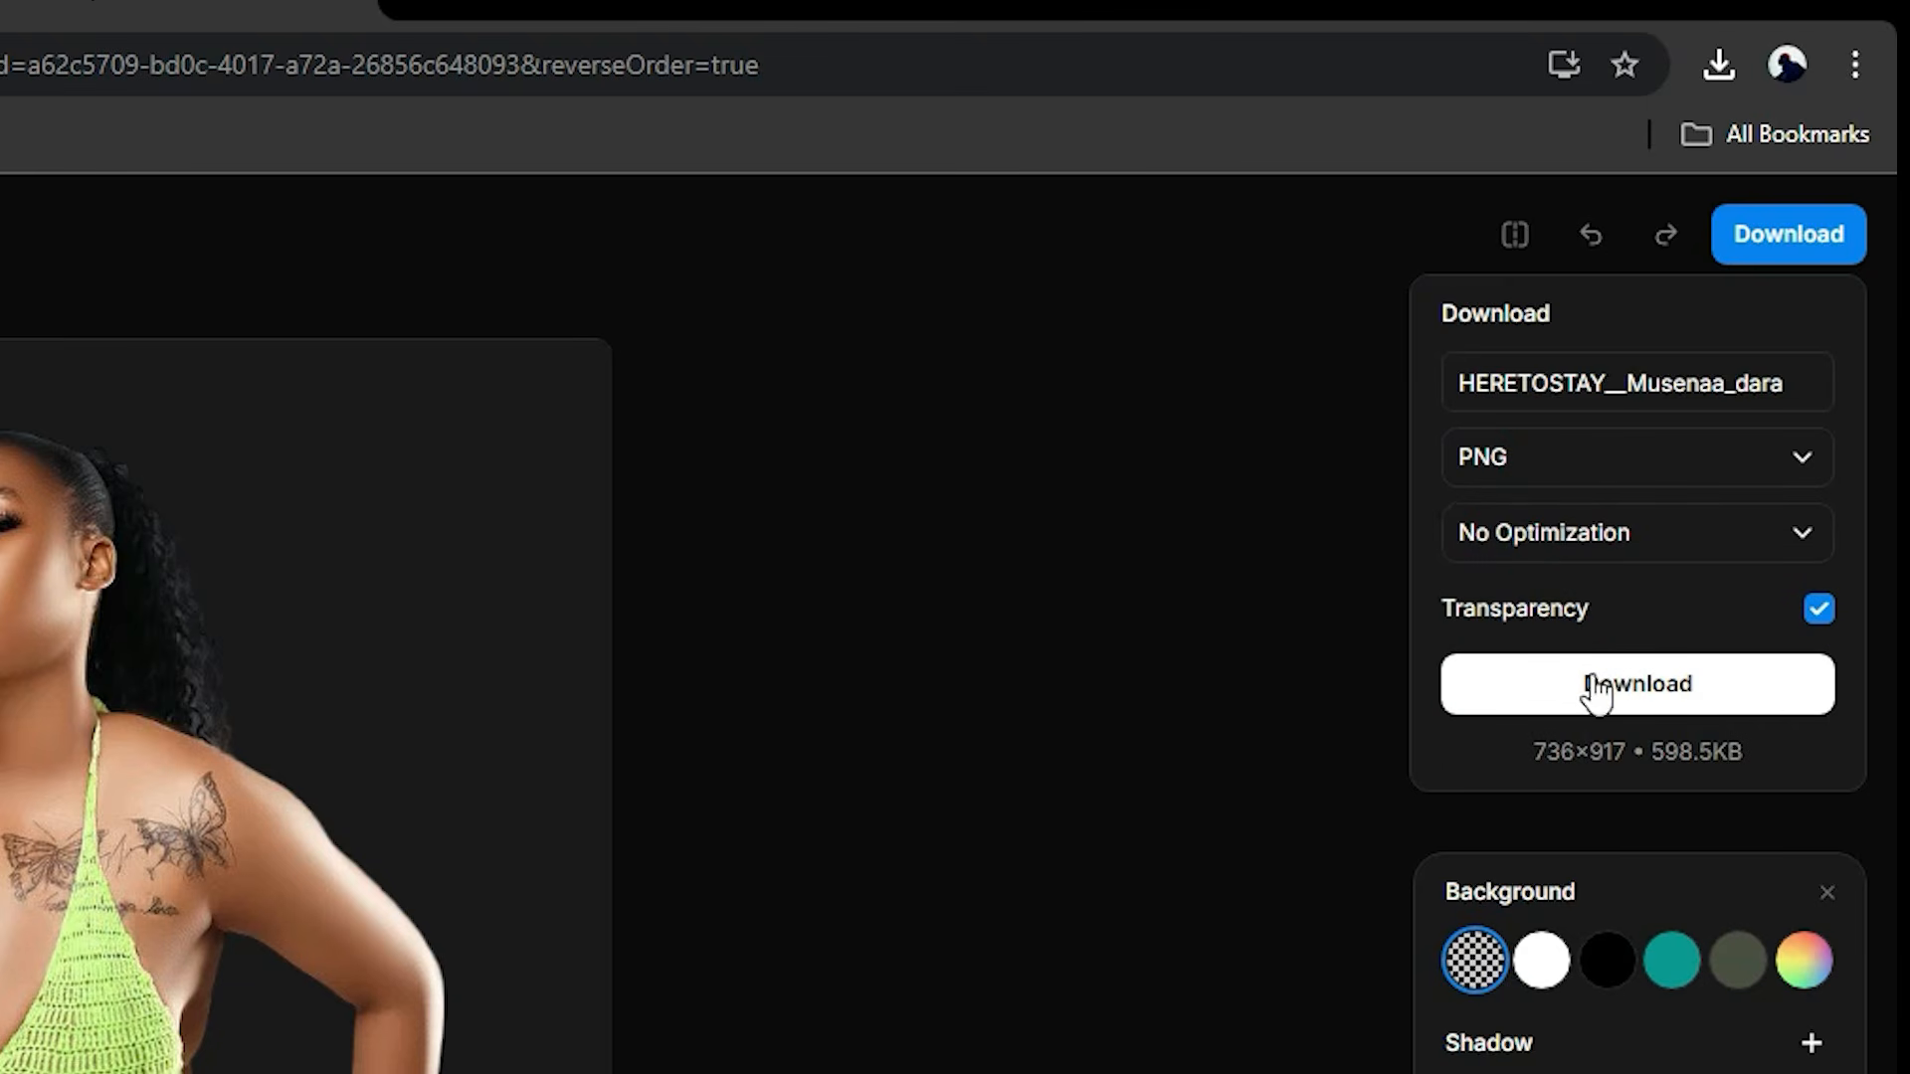
left_click(1660, 388)
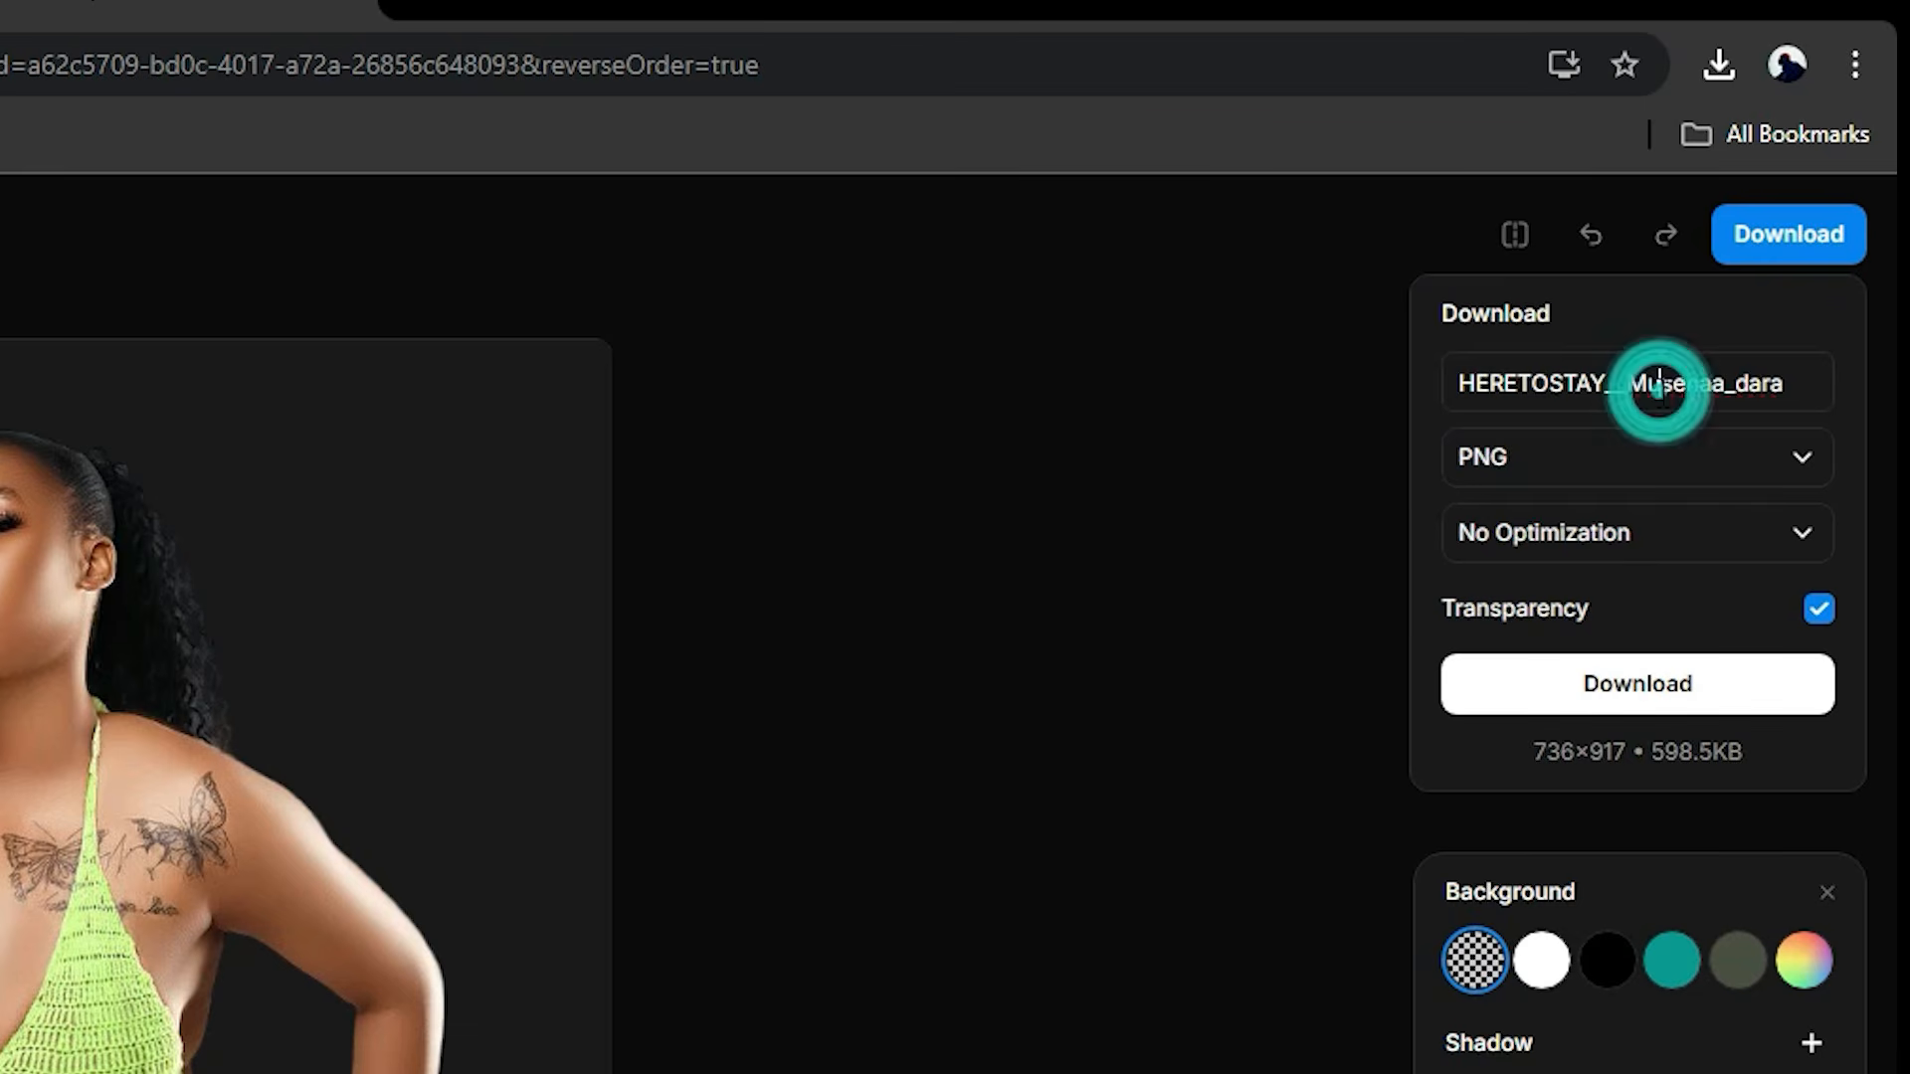
left_click(1596, 693)
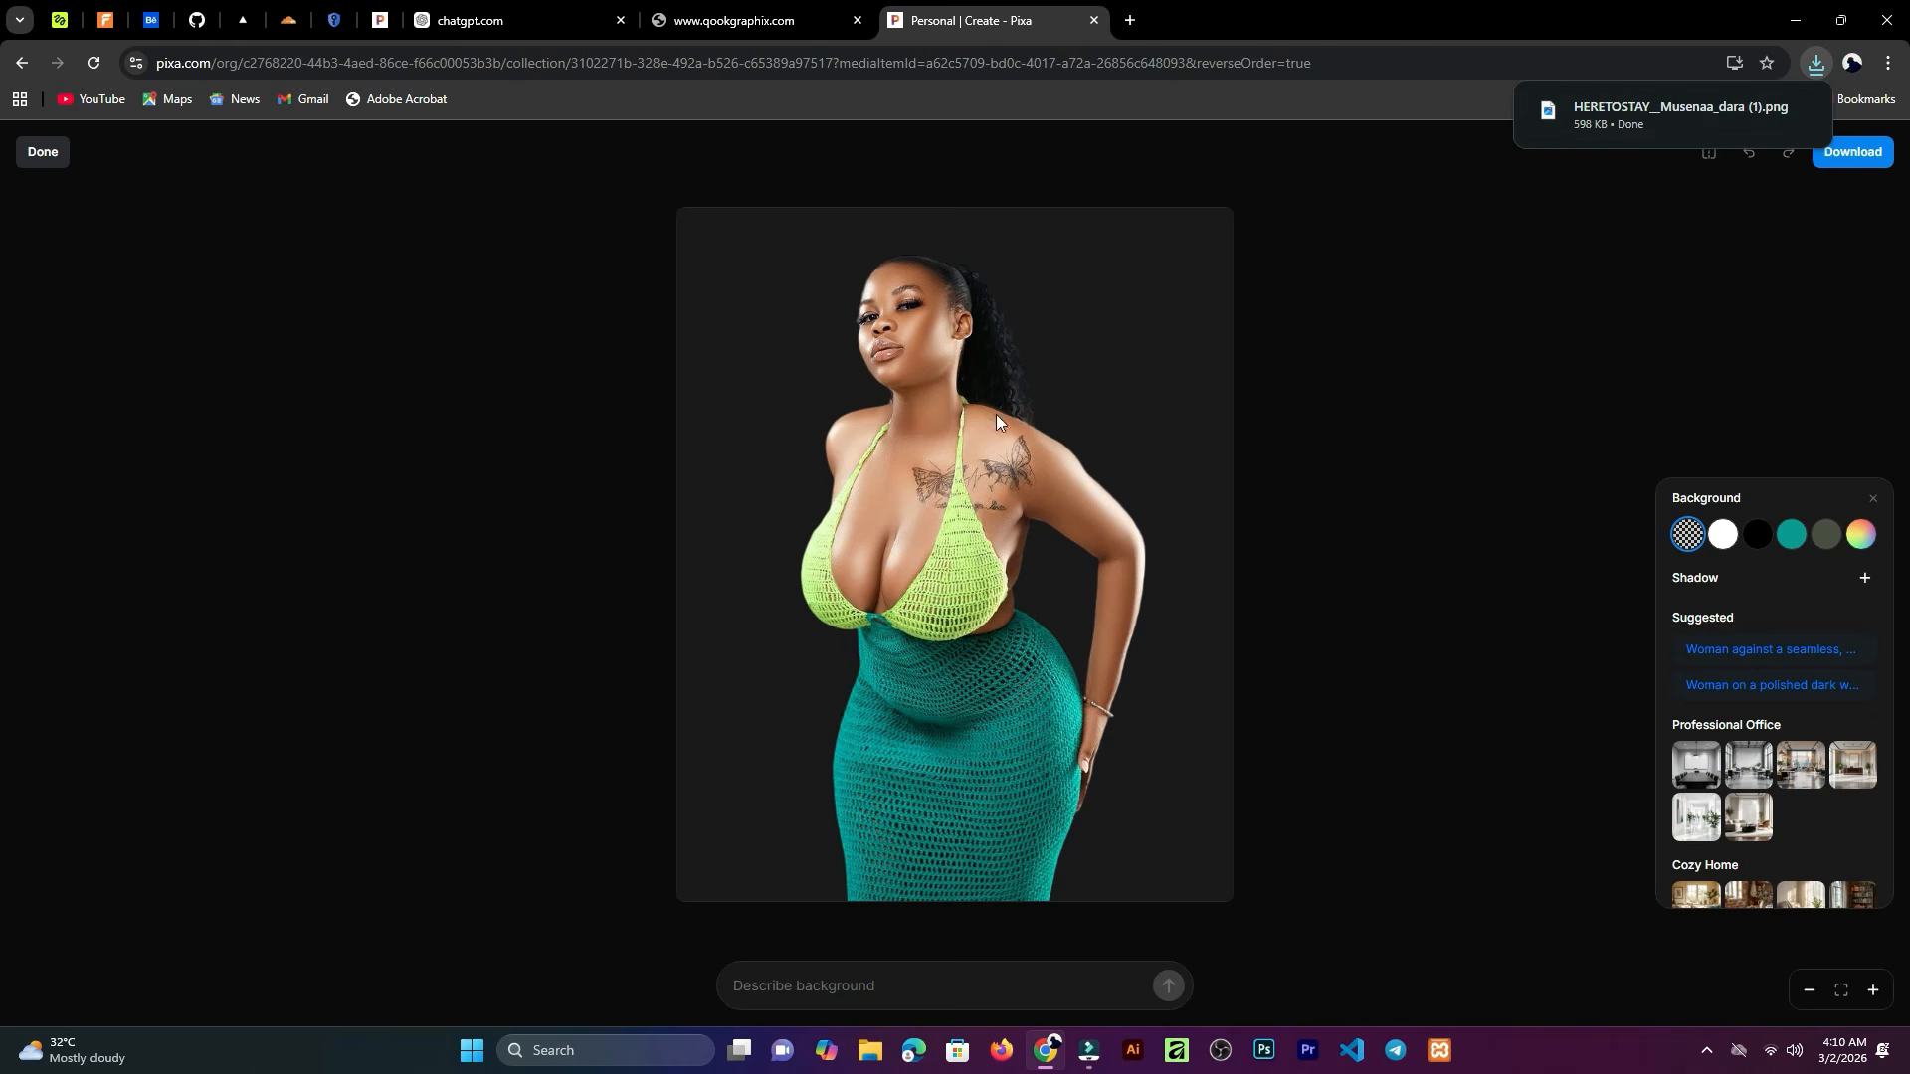
Step: Open the downloaded PNG to inspect it, then close the photo viewer
left_click(1653, 114)
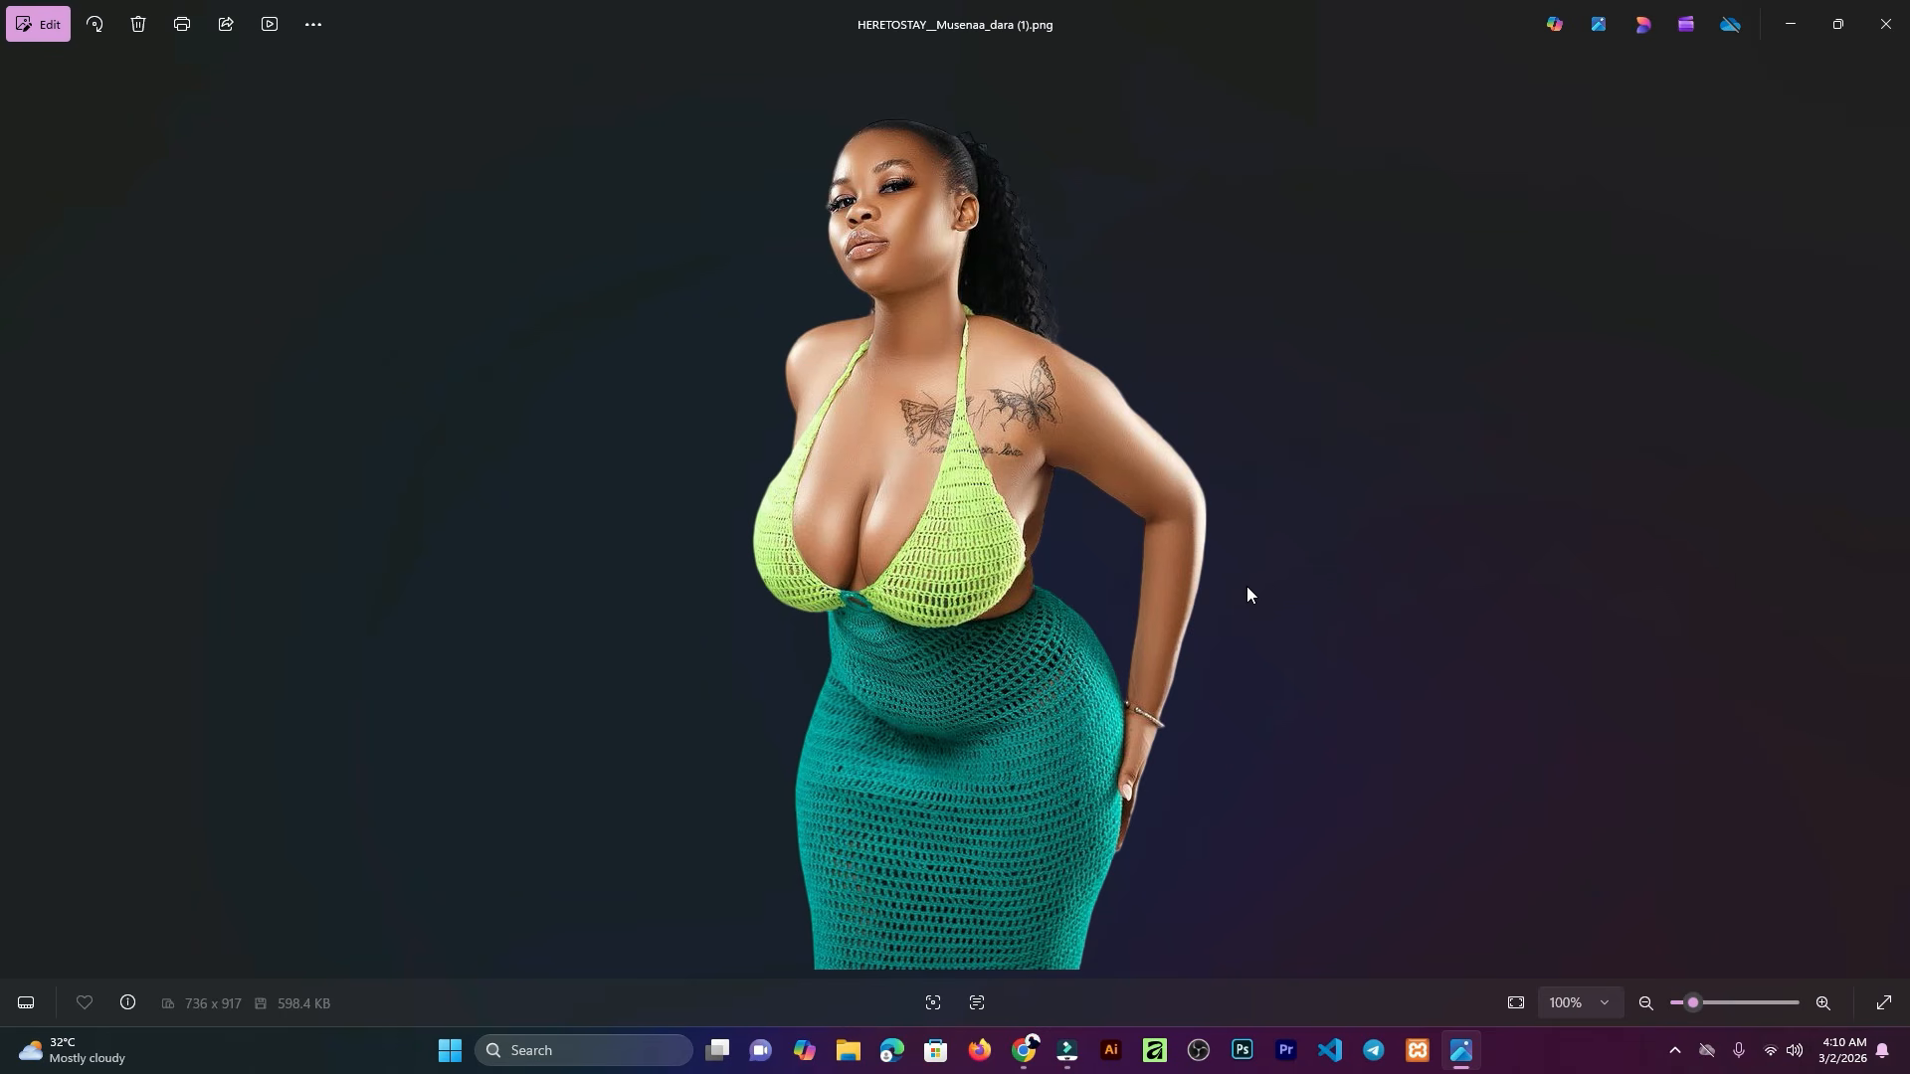
left_click(1885, 24)
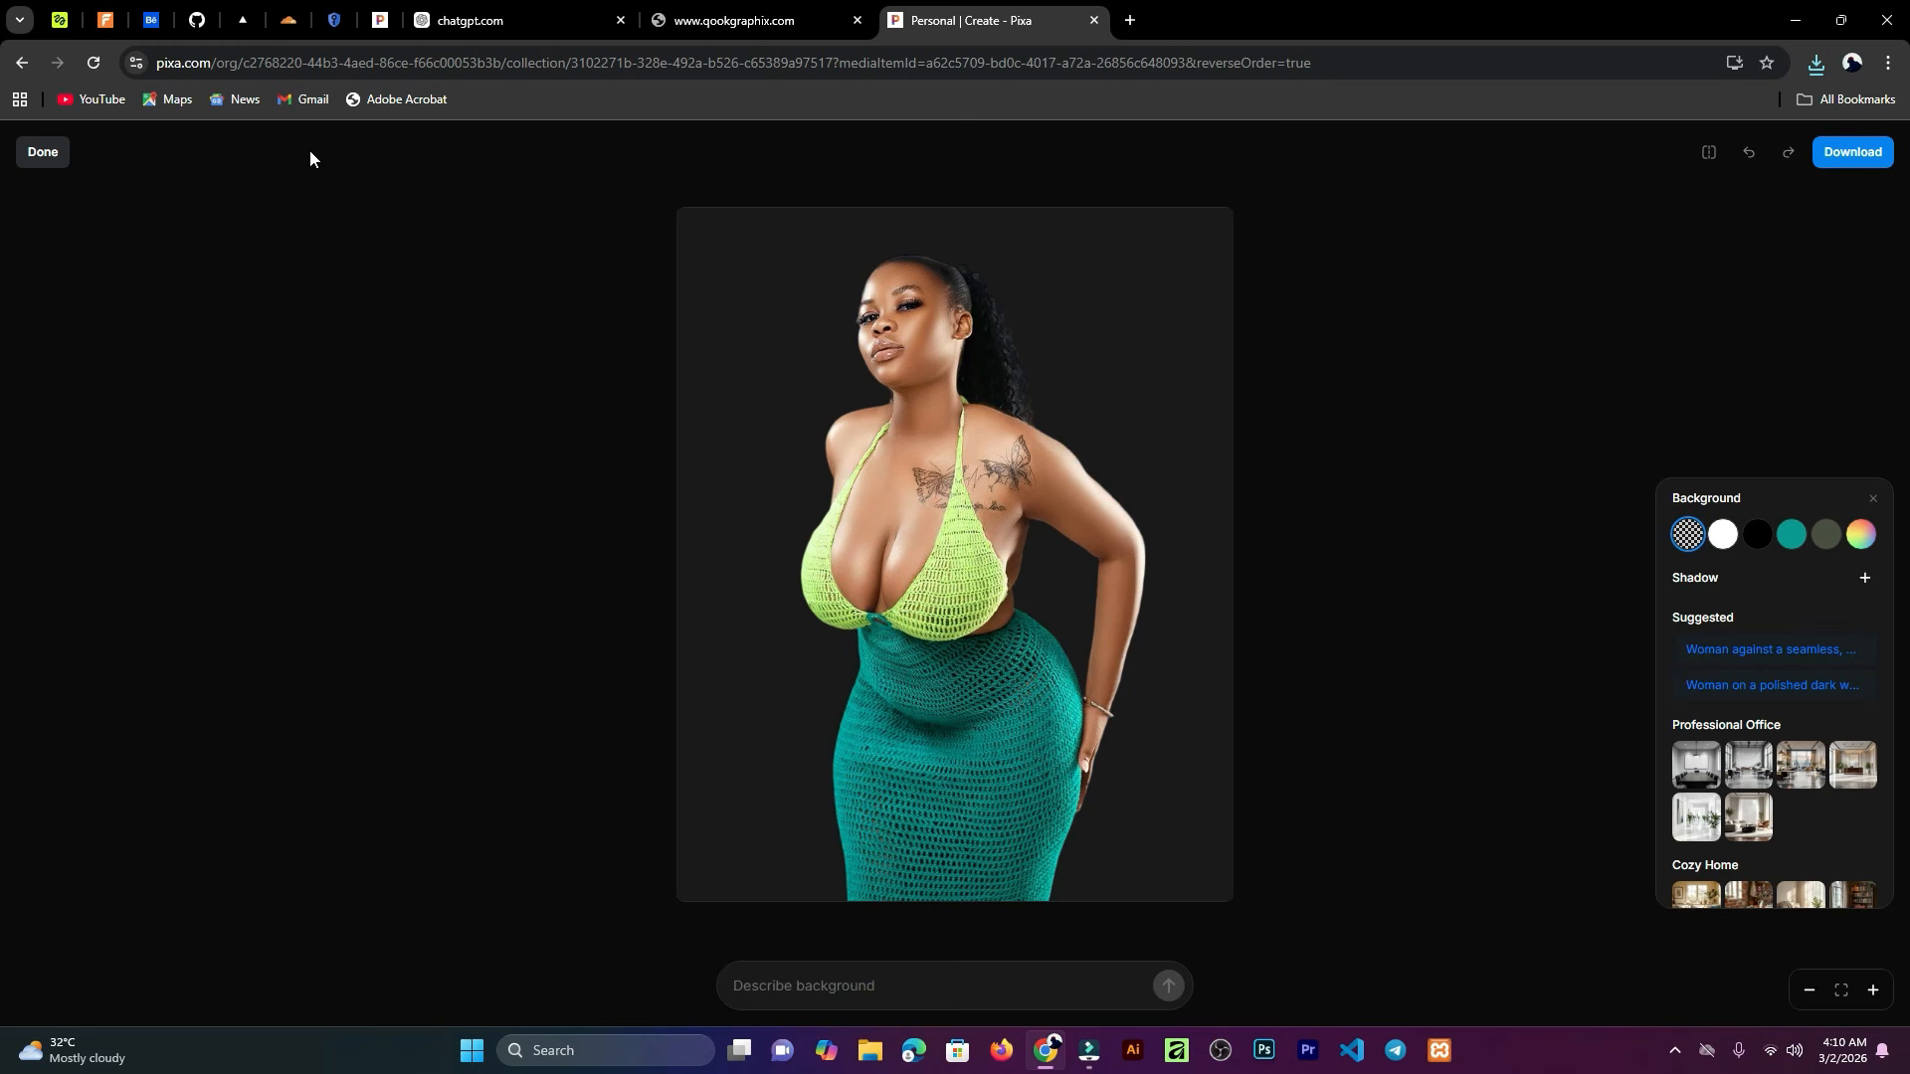
Step: Apply the graffiti brick wall background from the Urban Streets presets to the cutout
scroll(1661, 993, "down", 7)
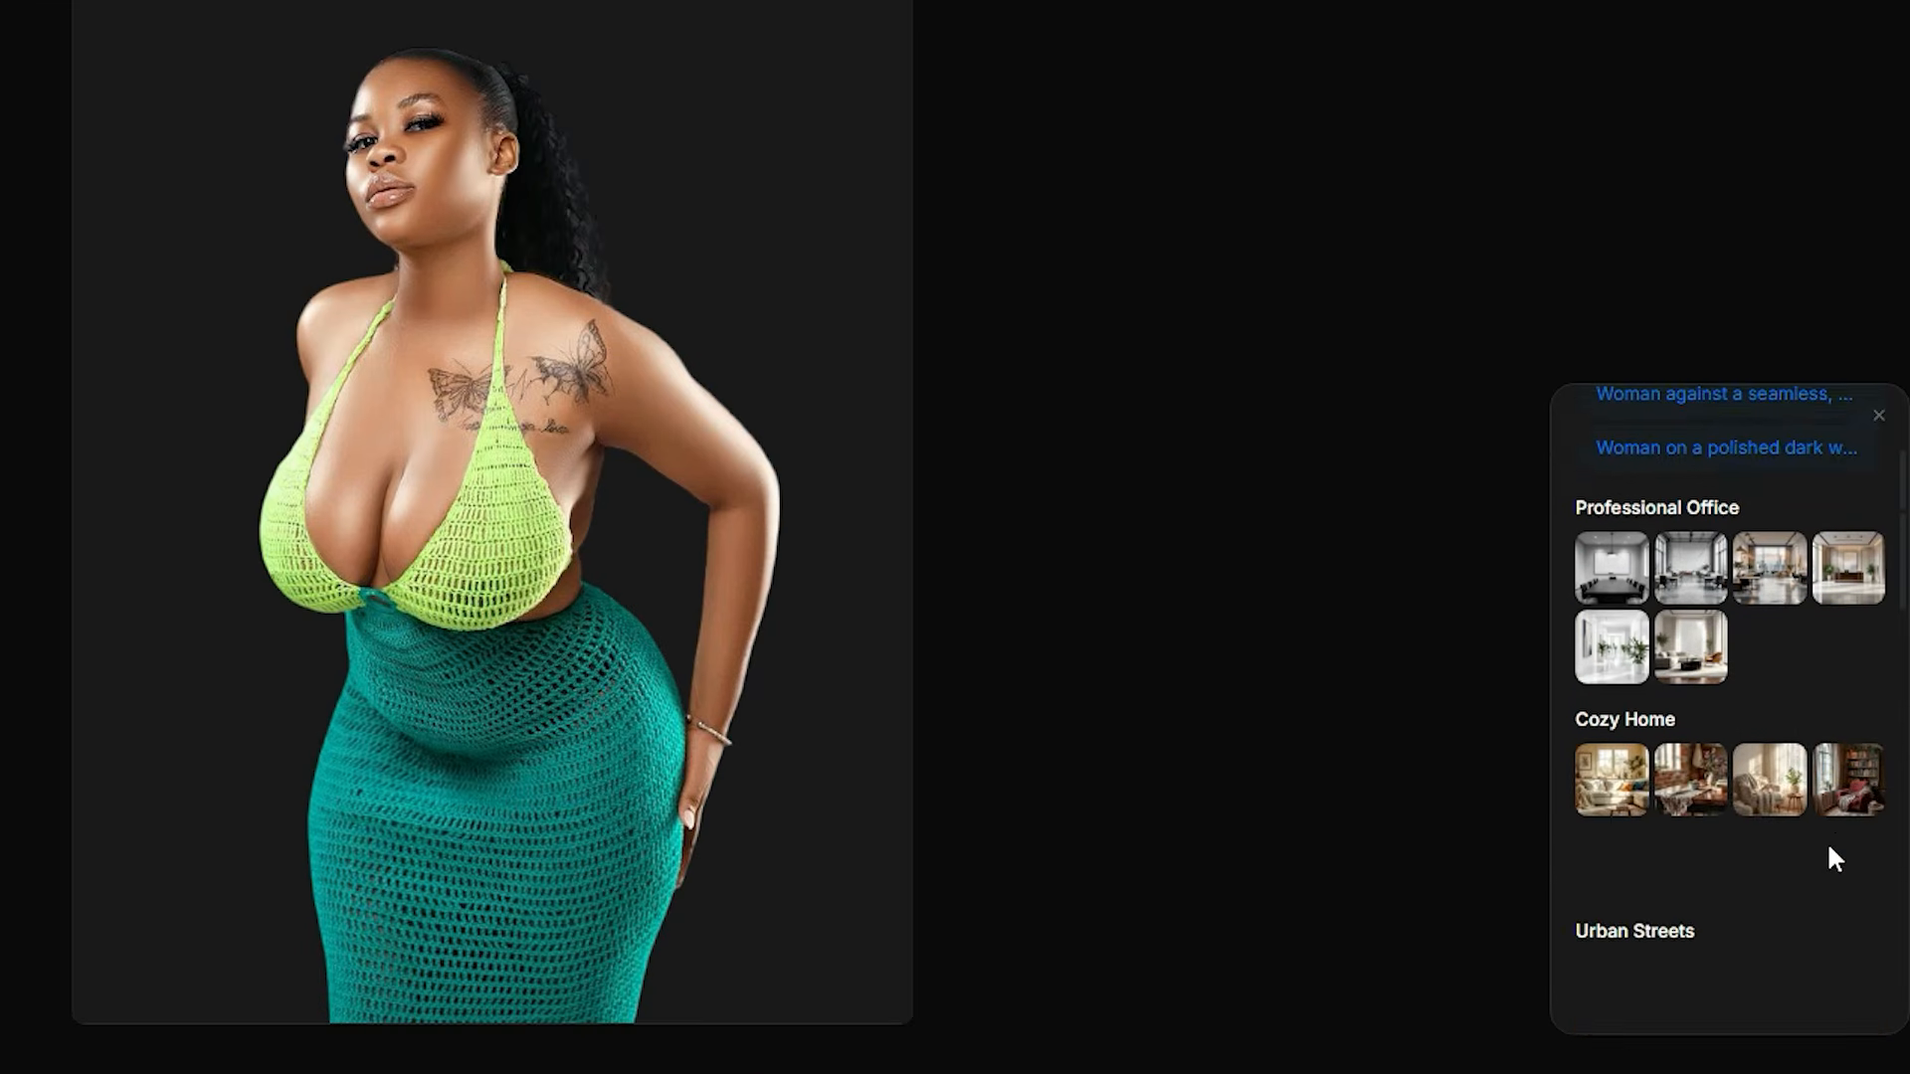
scroll(1836, 803, "up", 3)
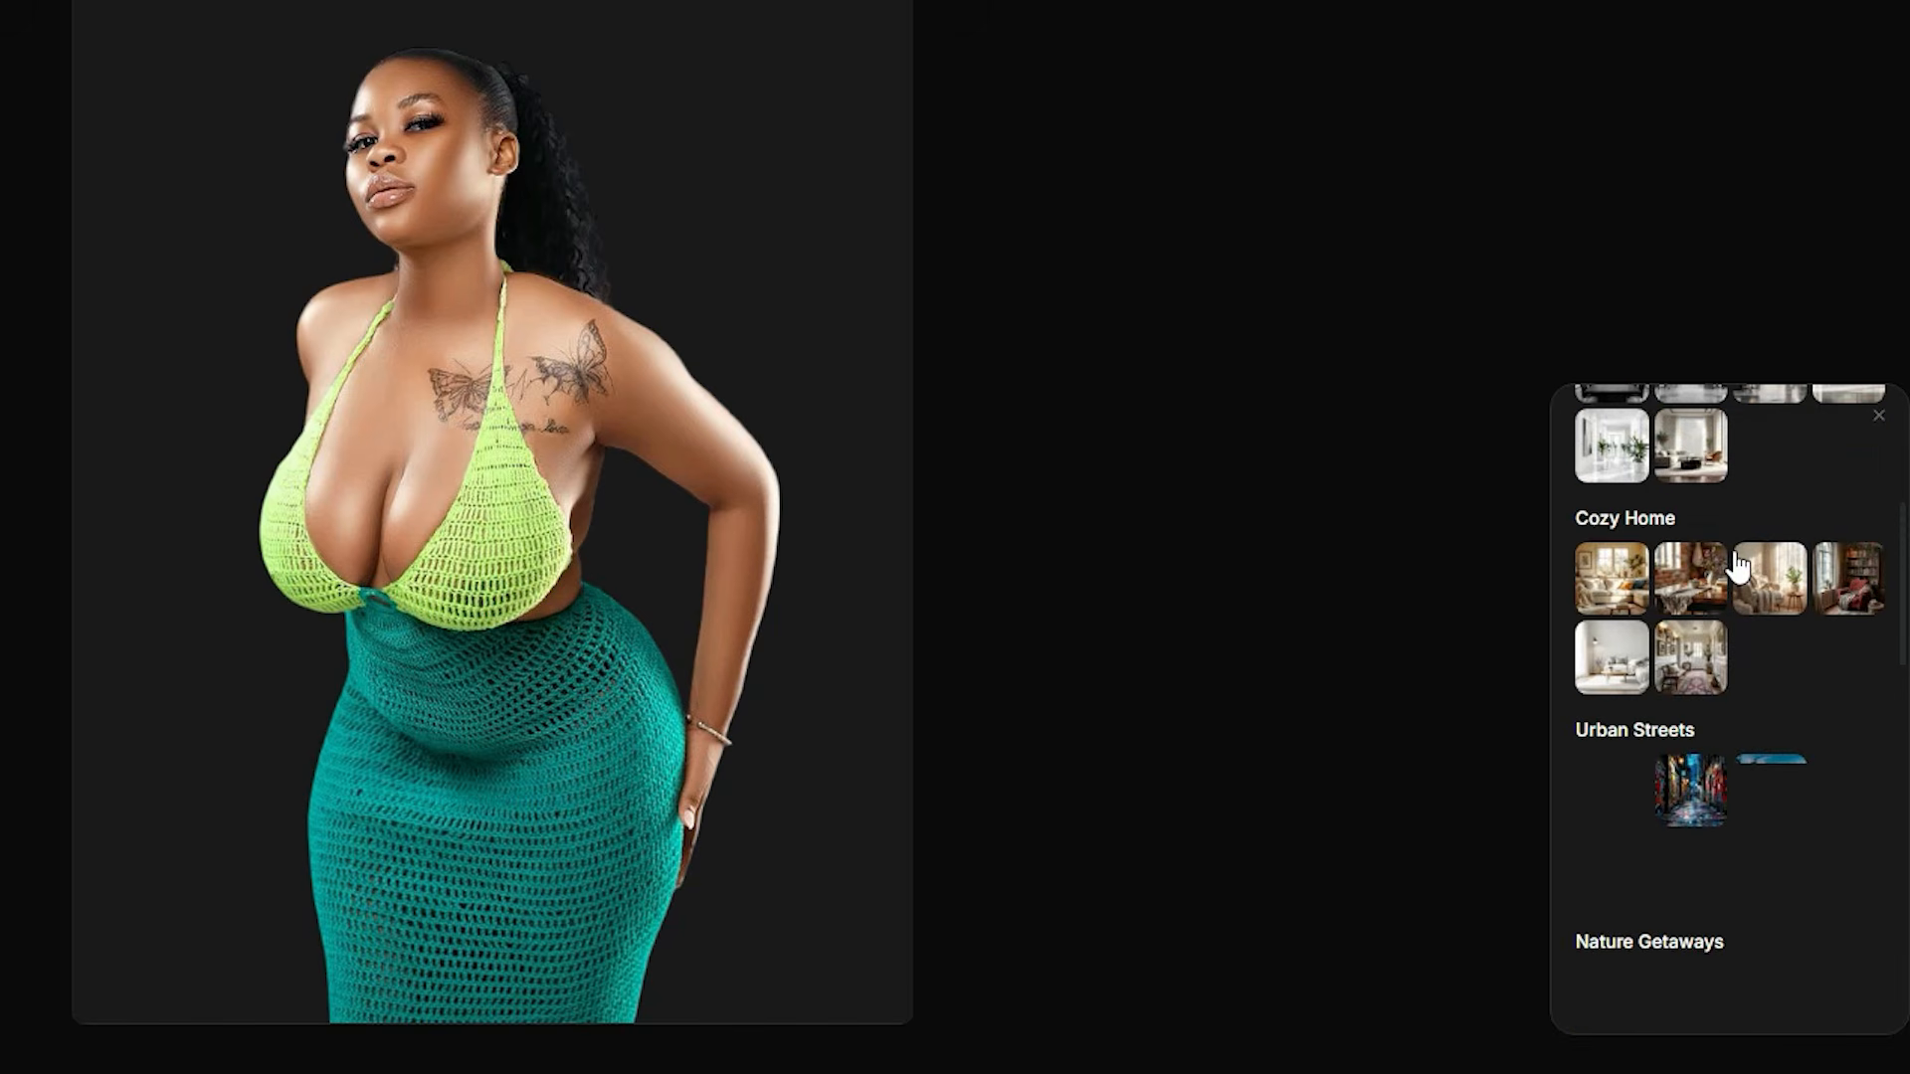
scroll(1745, 677, "down", 3)
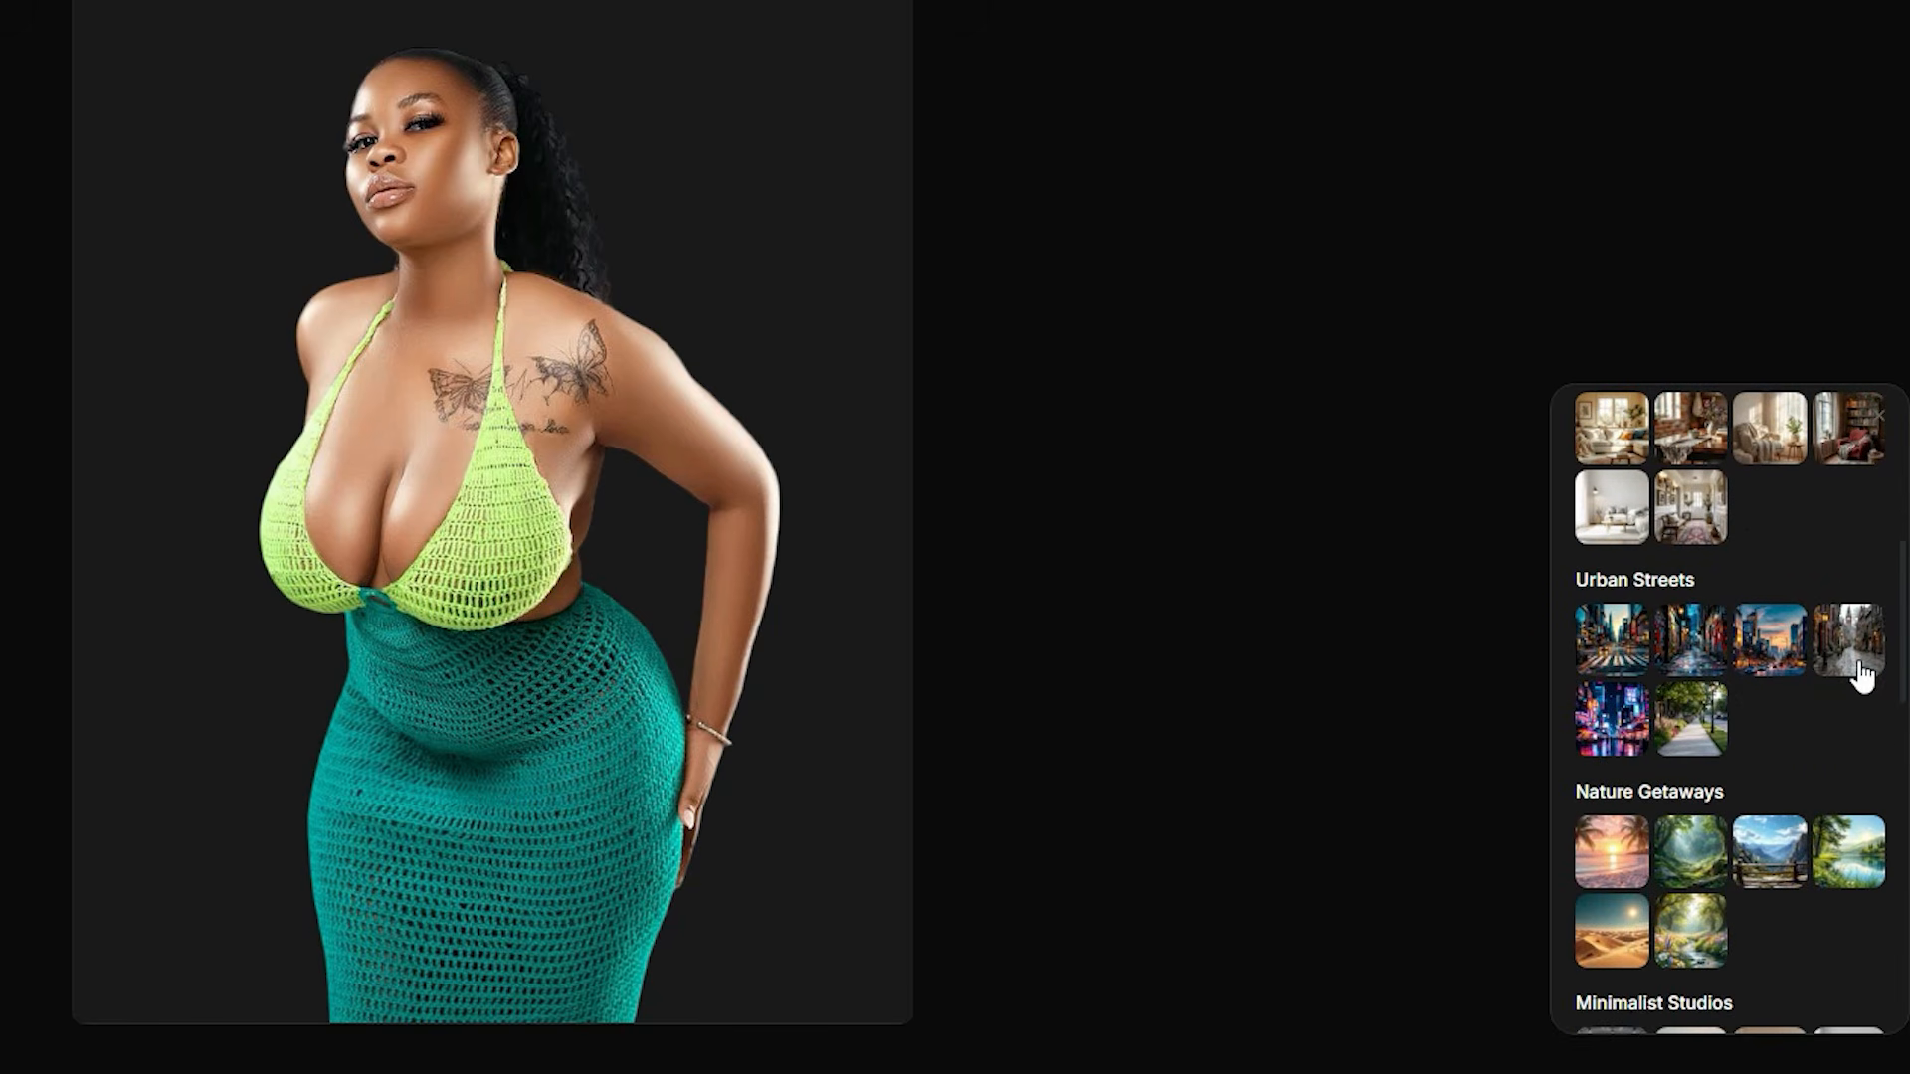
left_click(1691, 638)
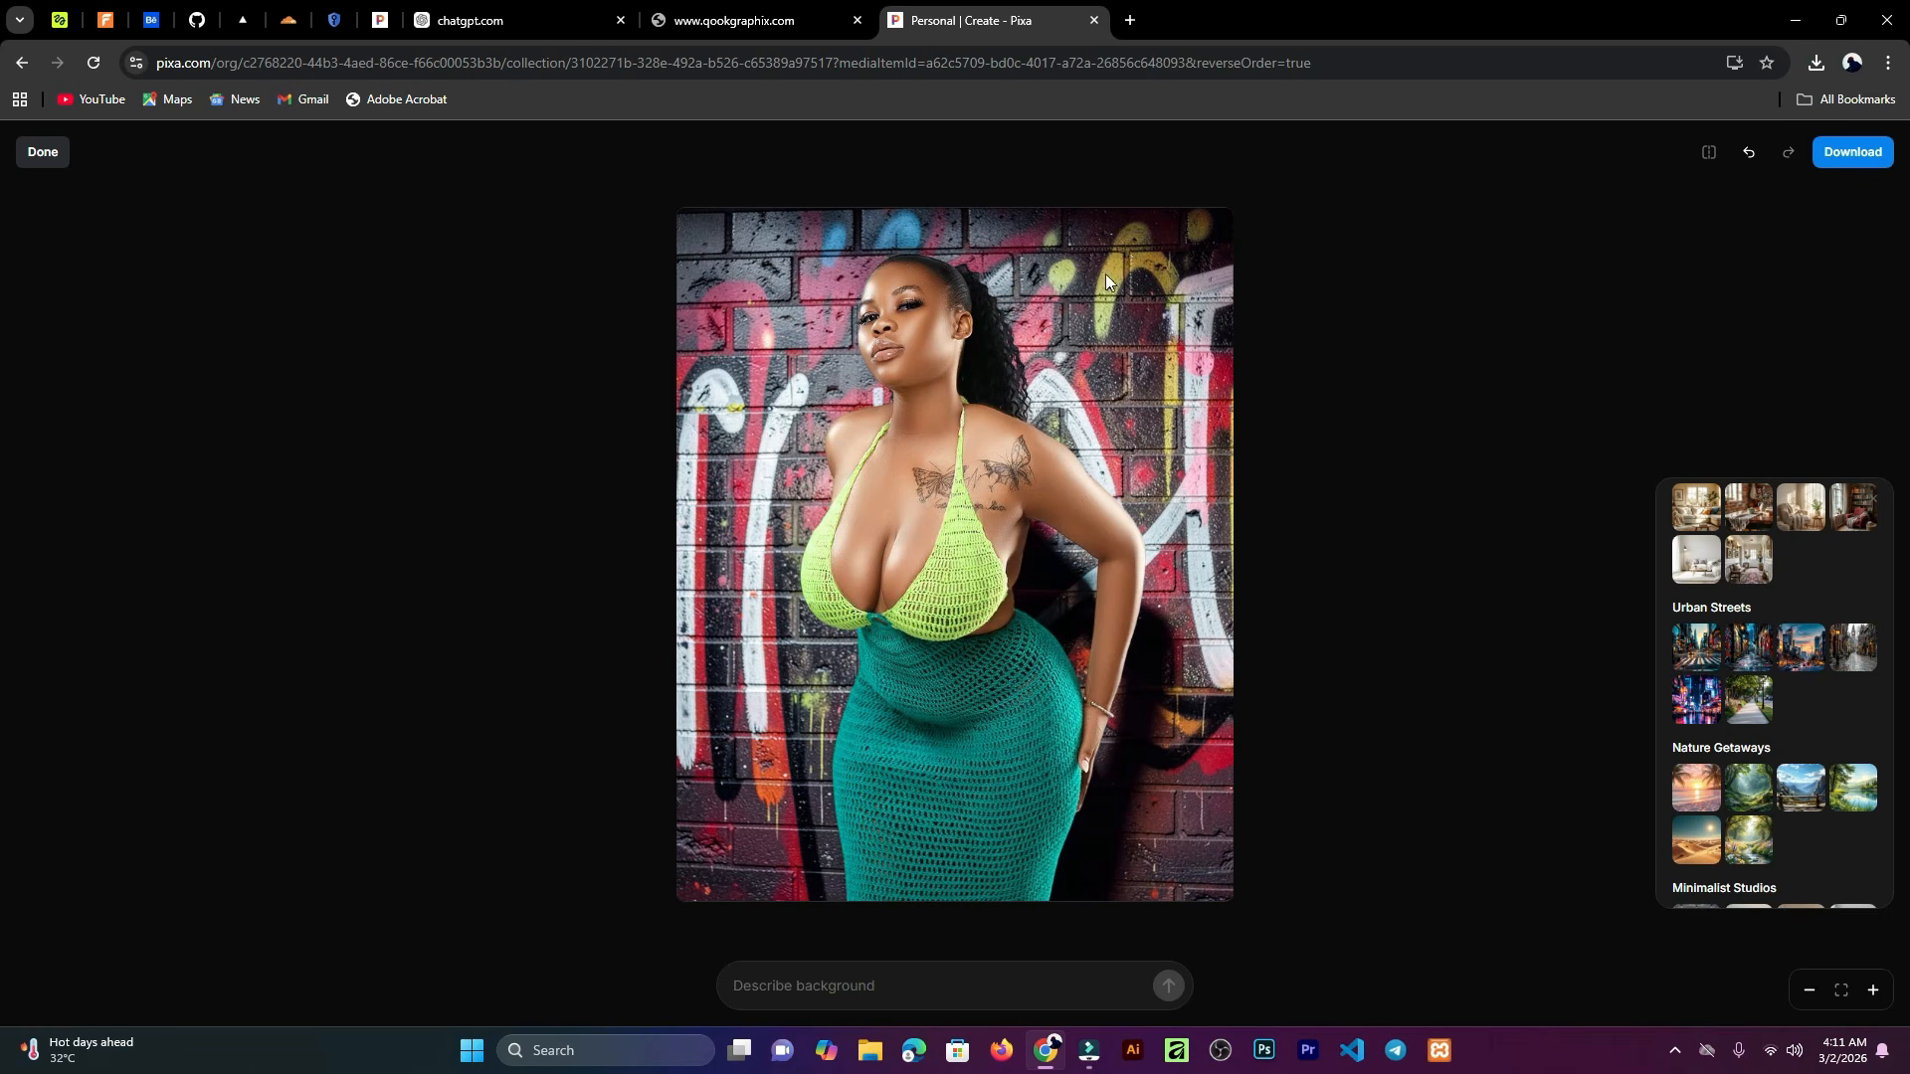
Step: Download the composited image as a JPEG with quality set to 100
left_click(1846, 160)
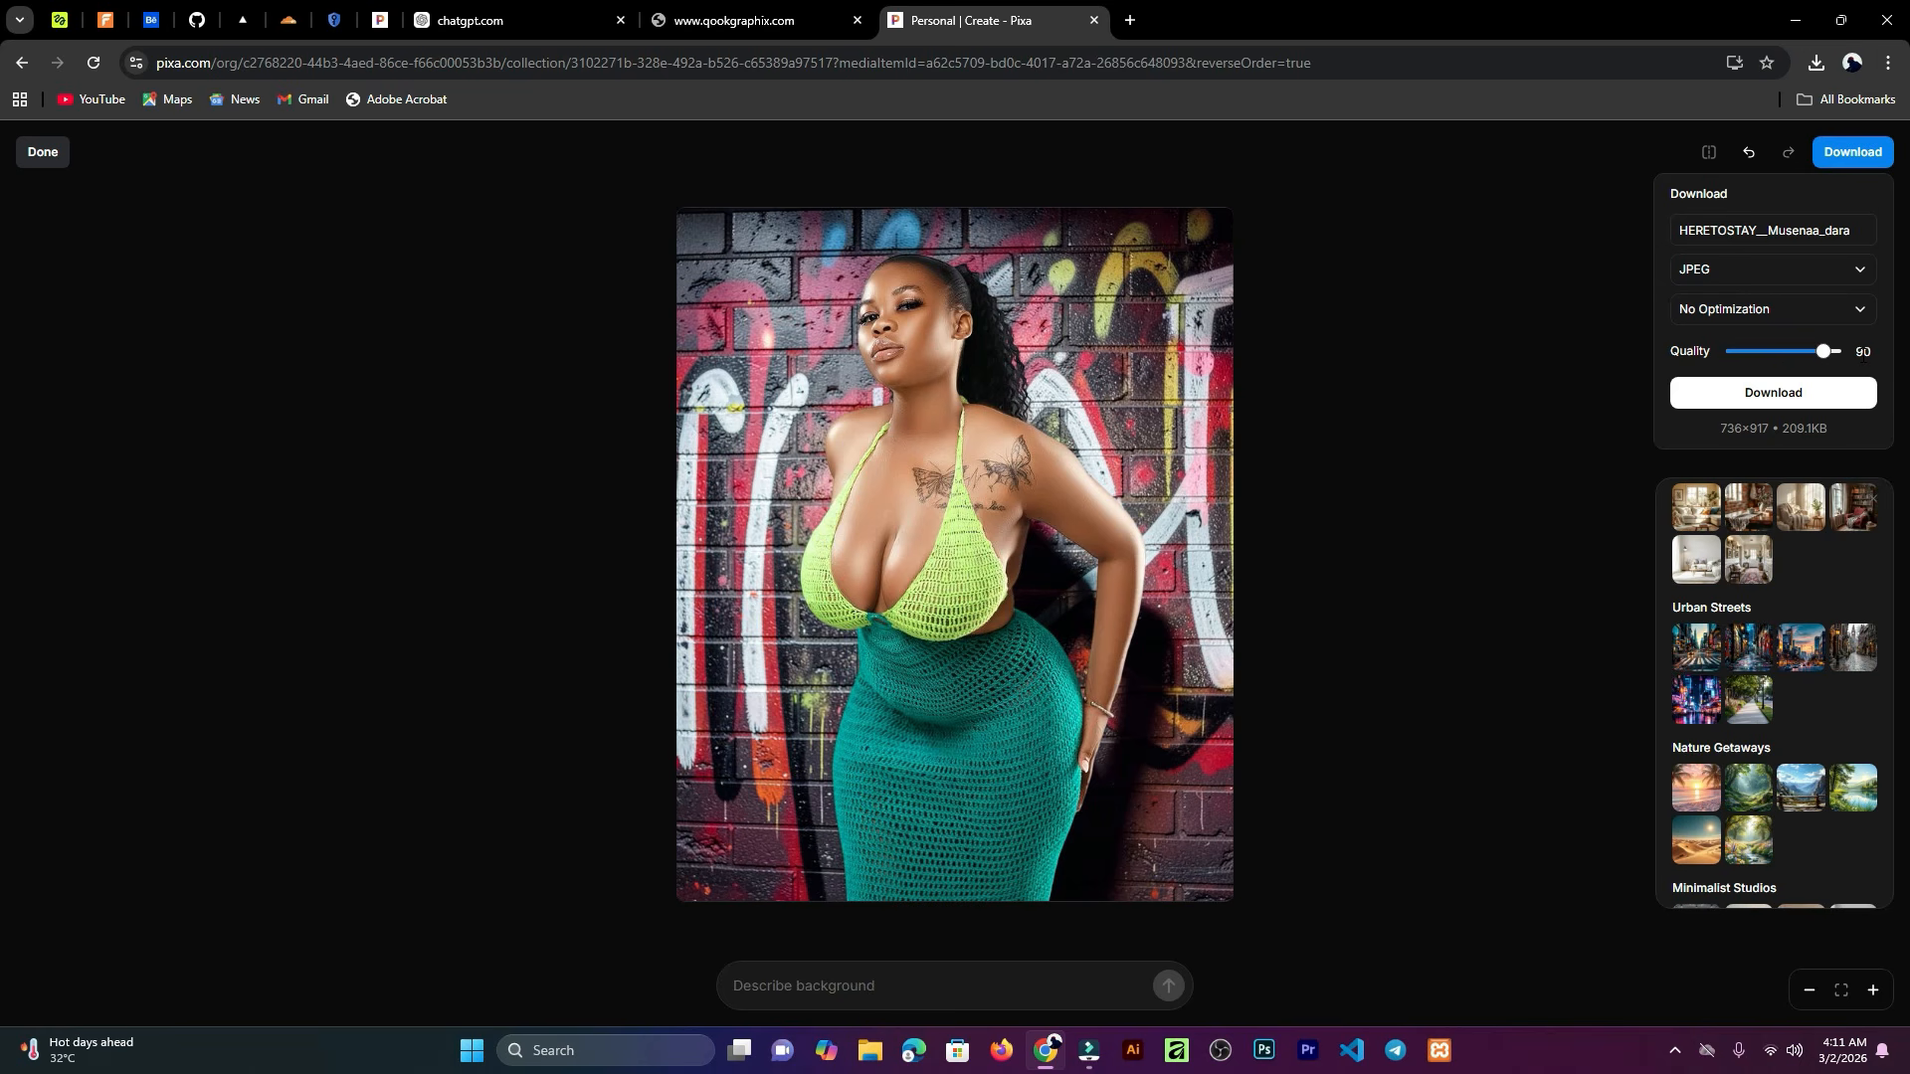
left_click_drag(1824, 352, 1840, 352)
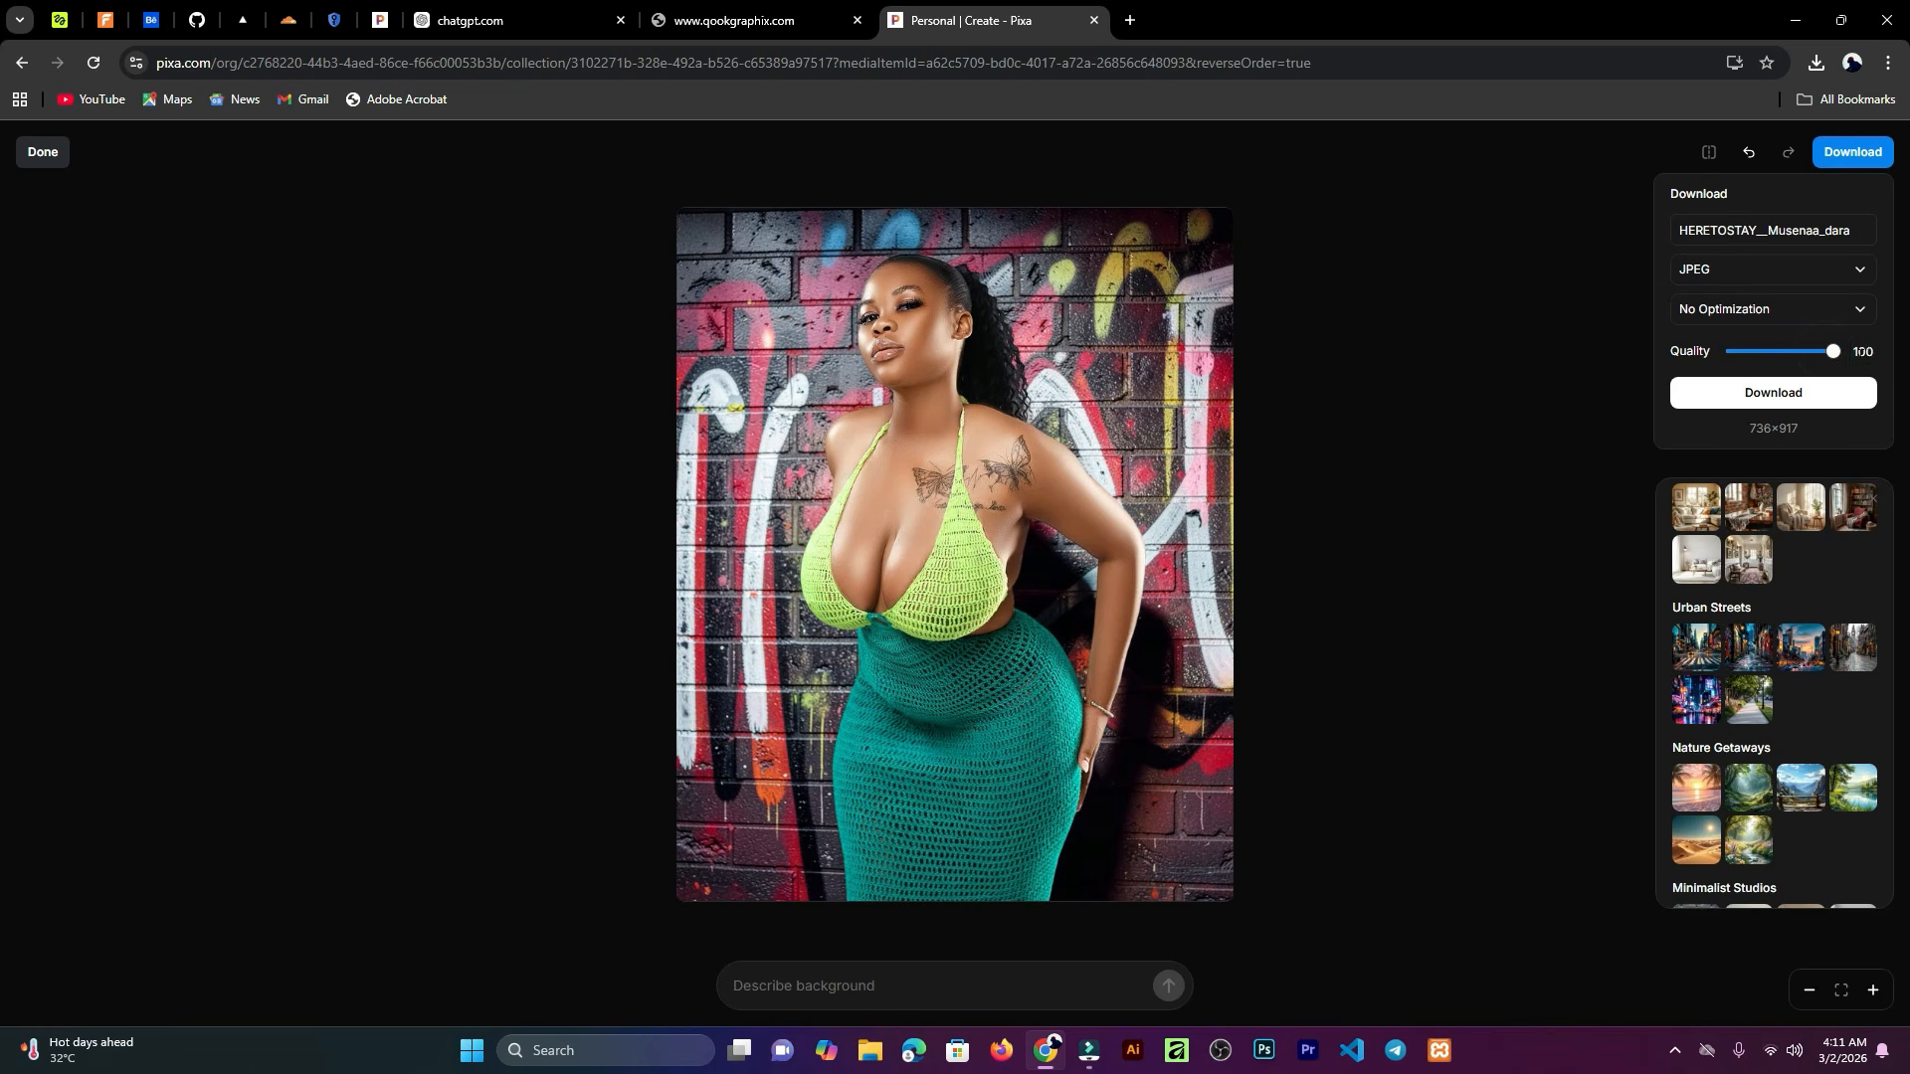
left_click(1771, 398)
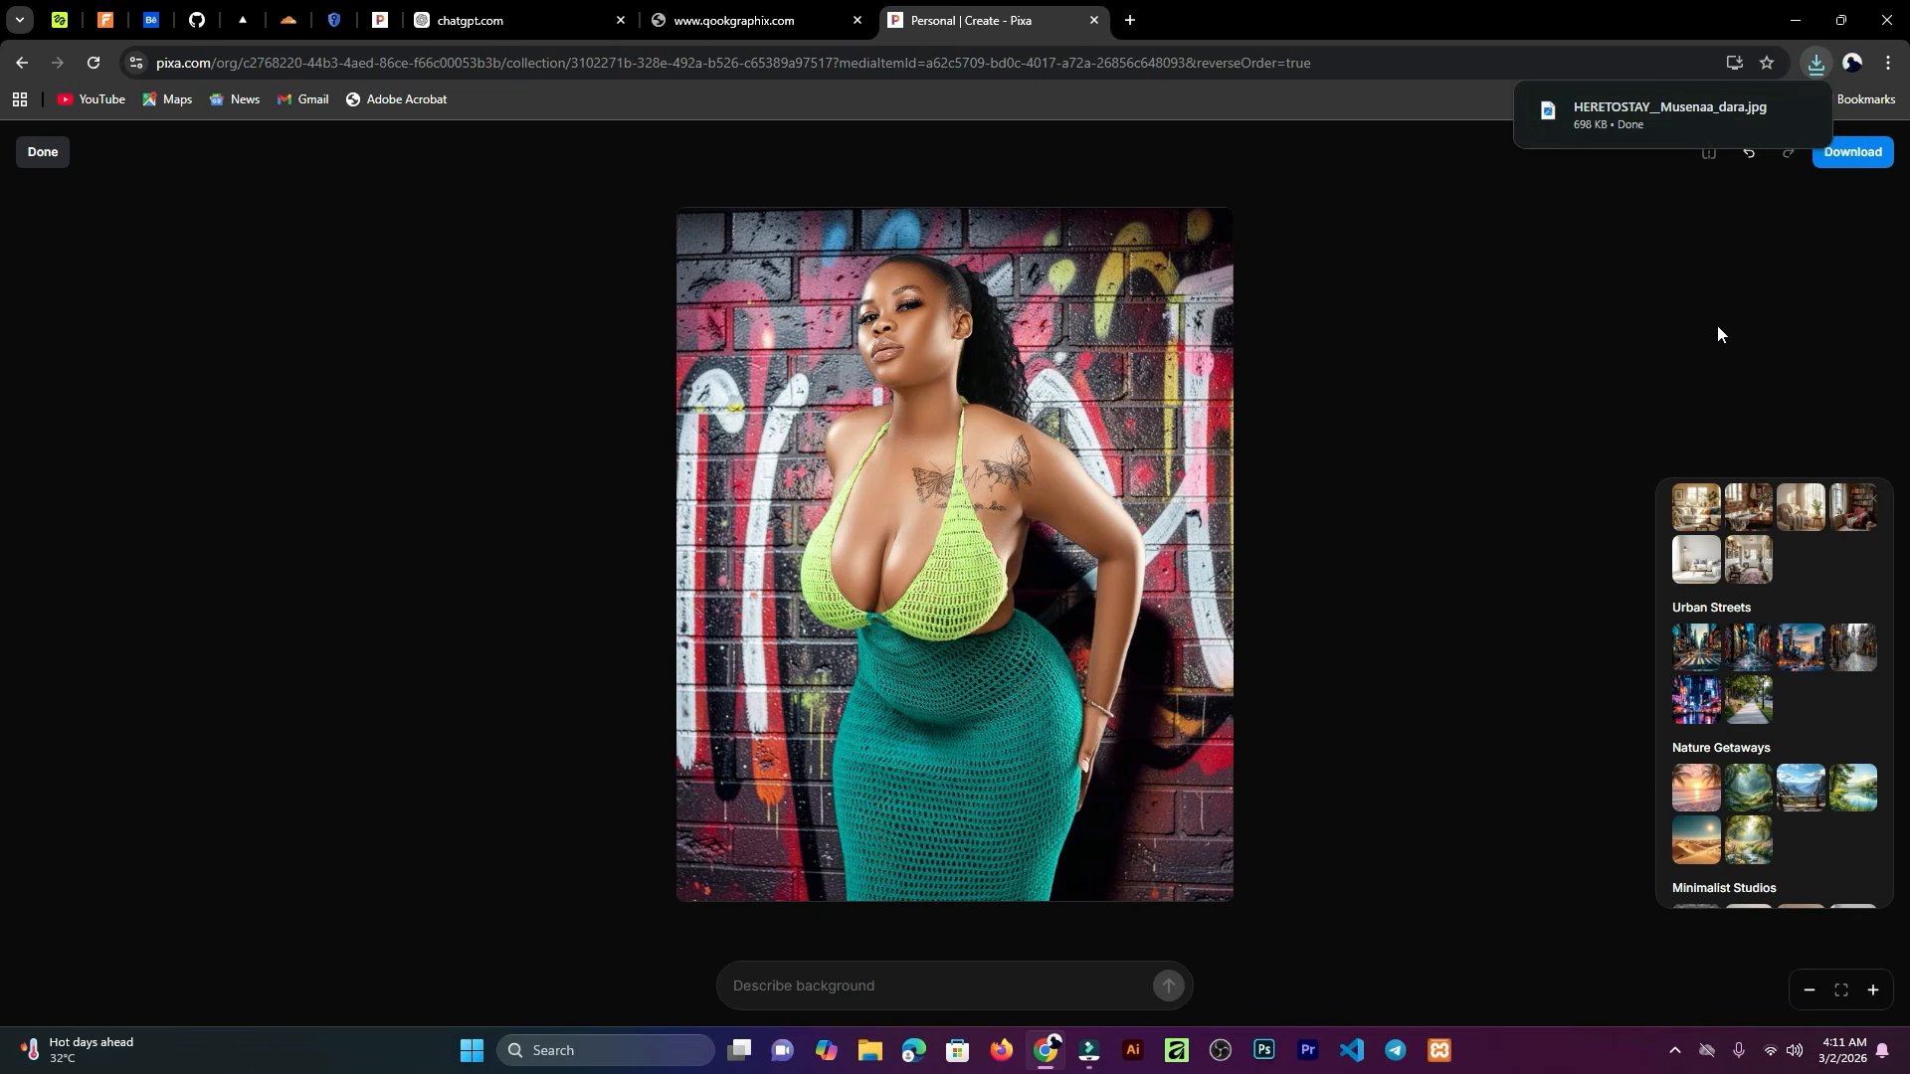
Step: Open the downloaded JPG to inspect it, then close the photo viewer
left_click(1595, 108)
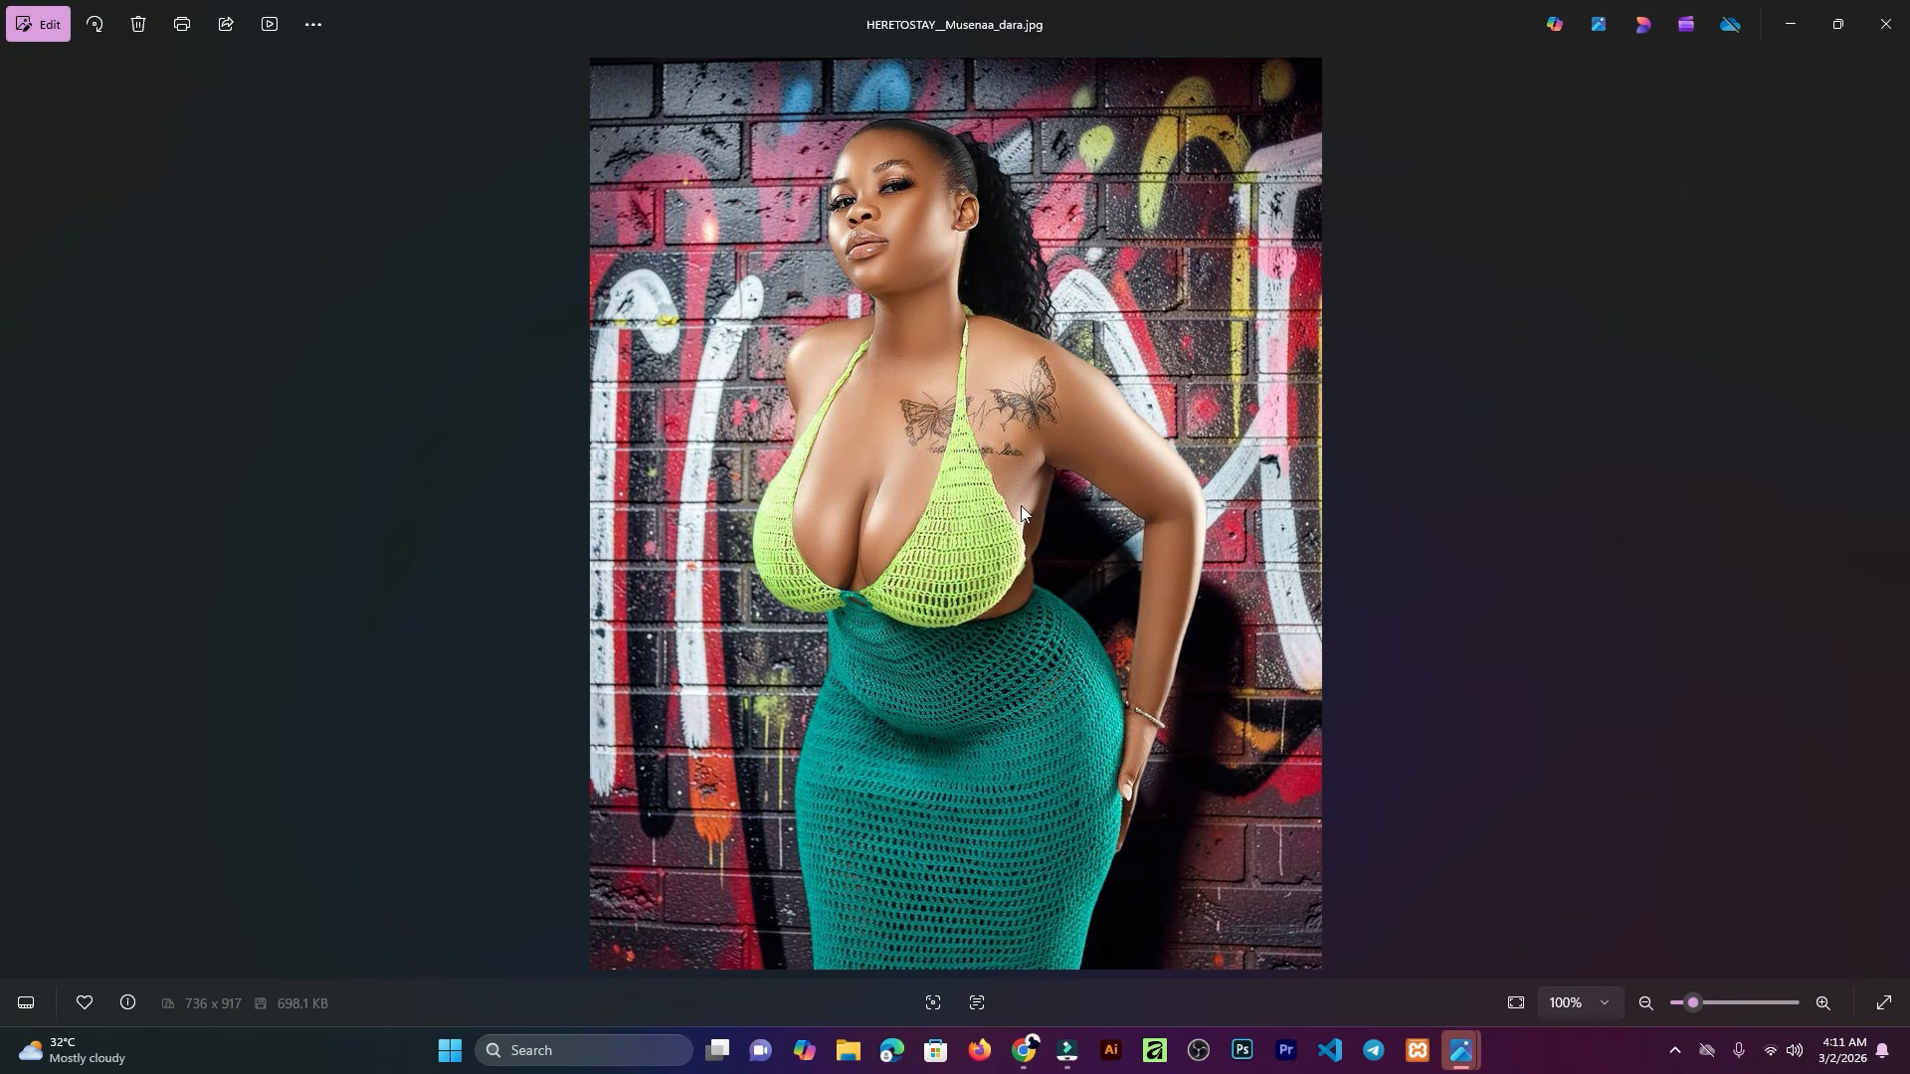
left_click(1885, 23)
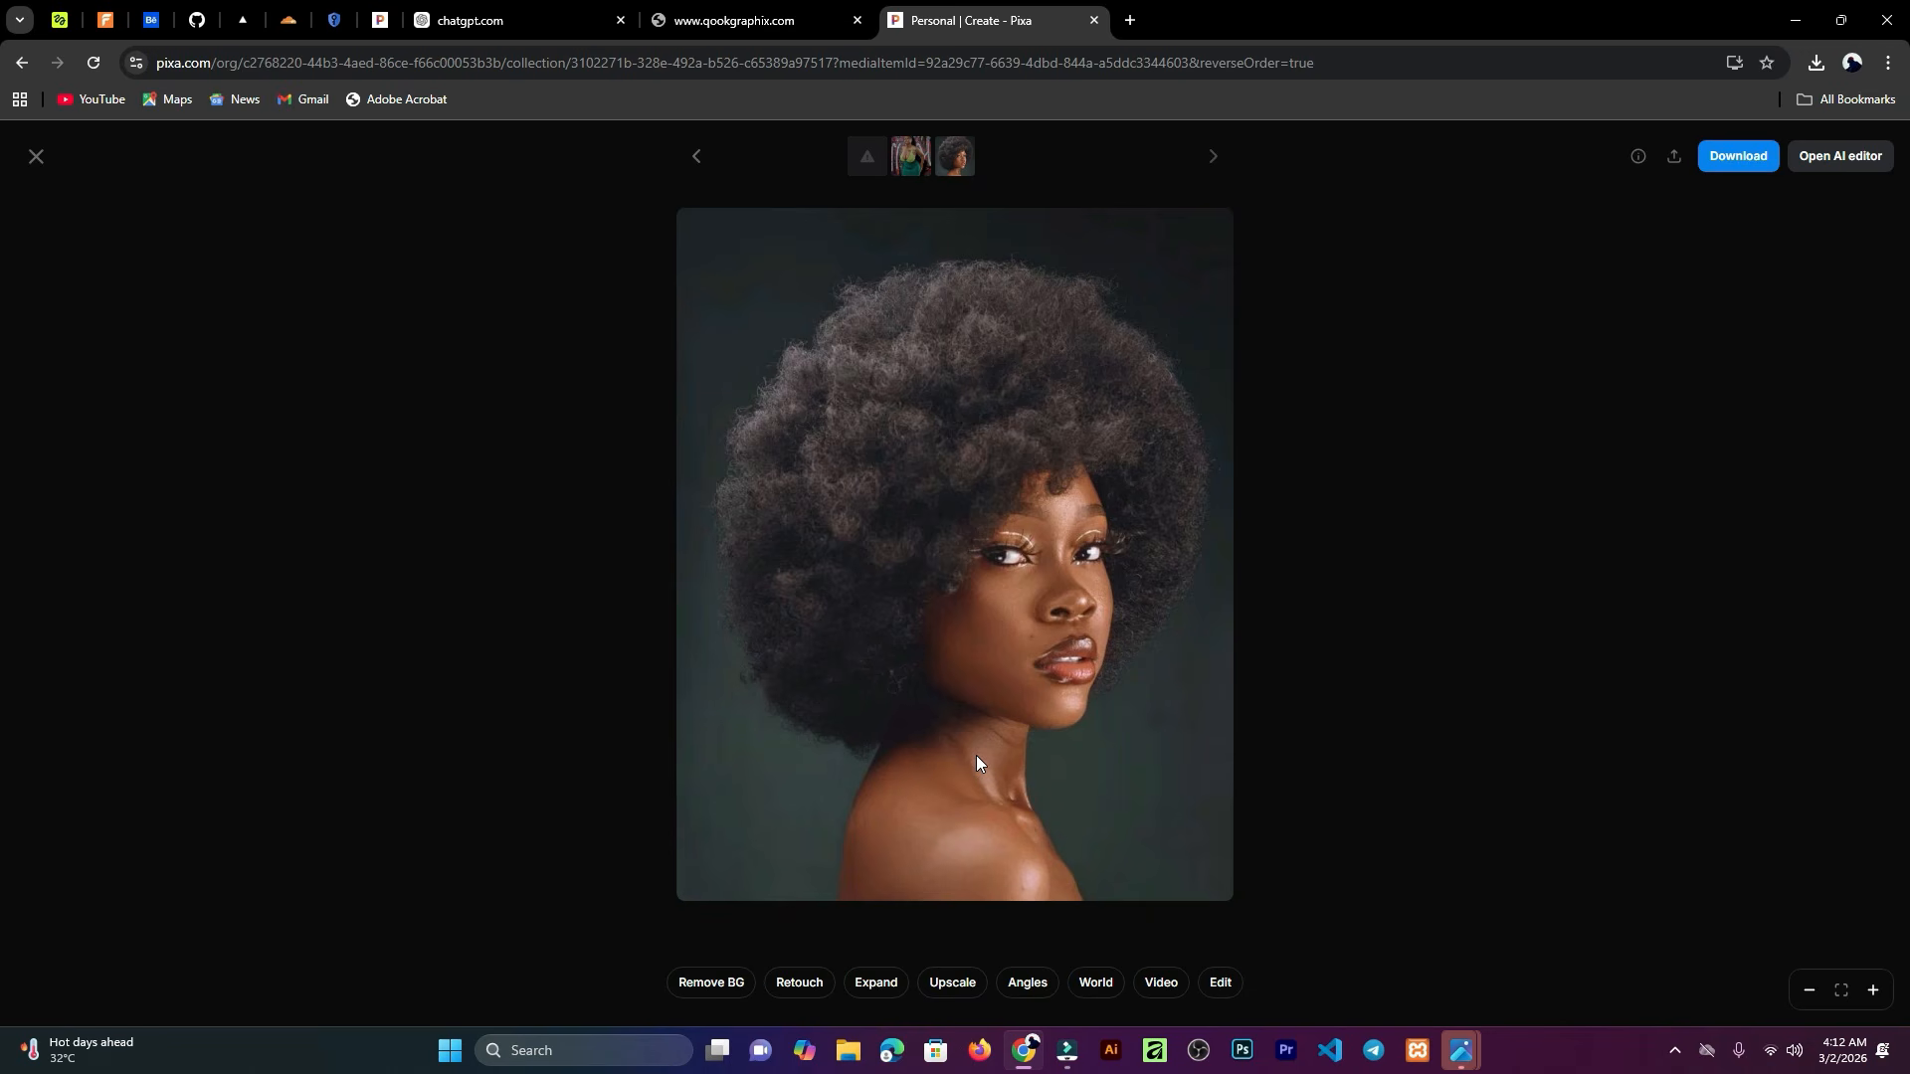
Step: Upscale the afro portrait 6x with Topaz Labs Image Upscale, High Fidelity V2 model and All subject detection
left_click(952, 983)
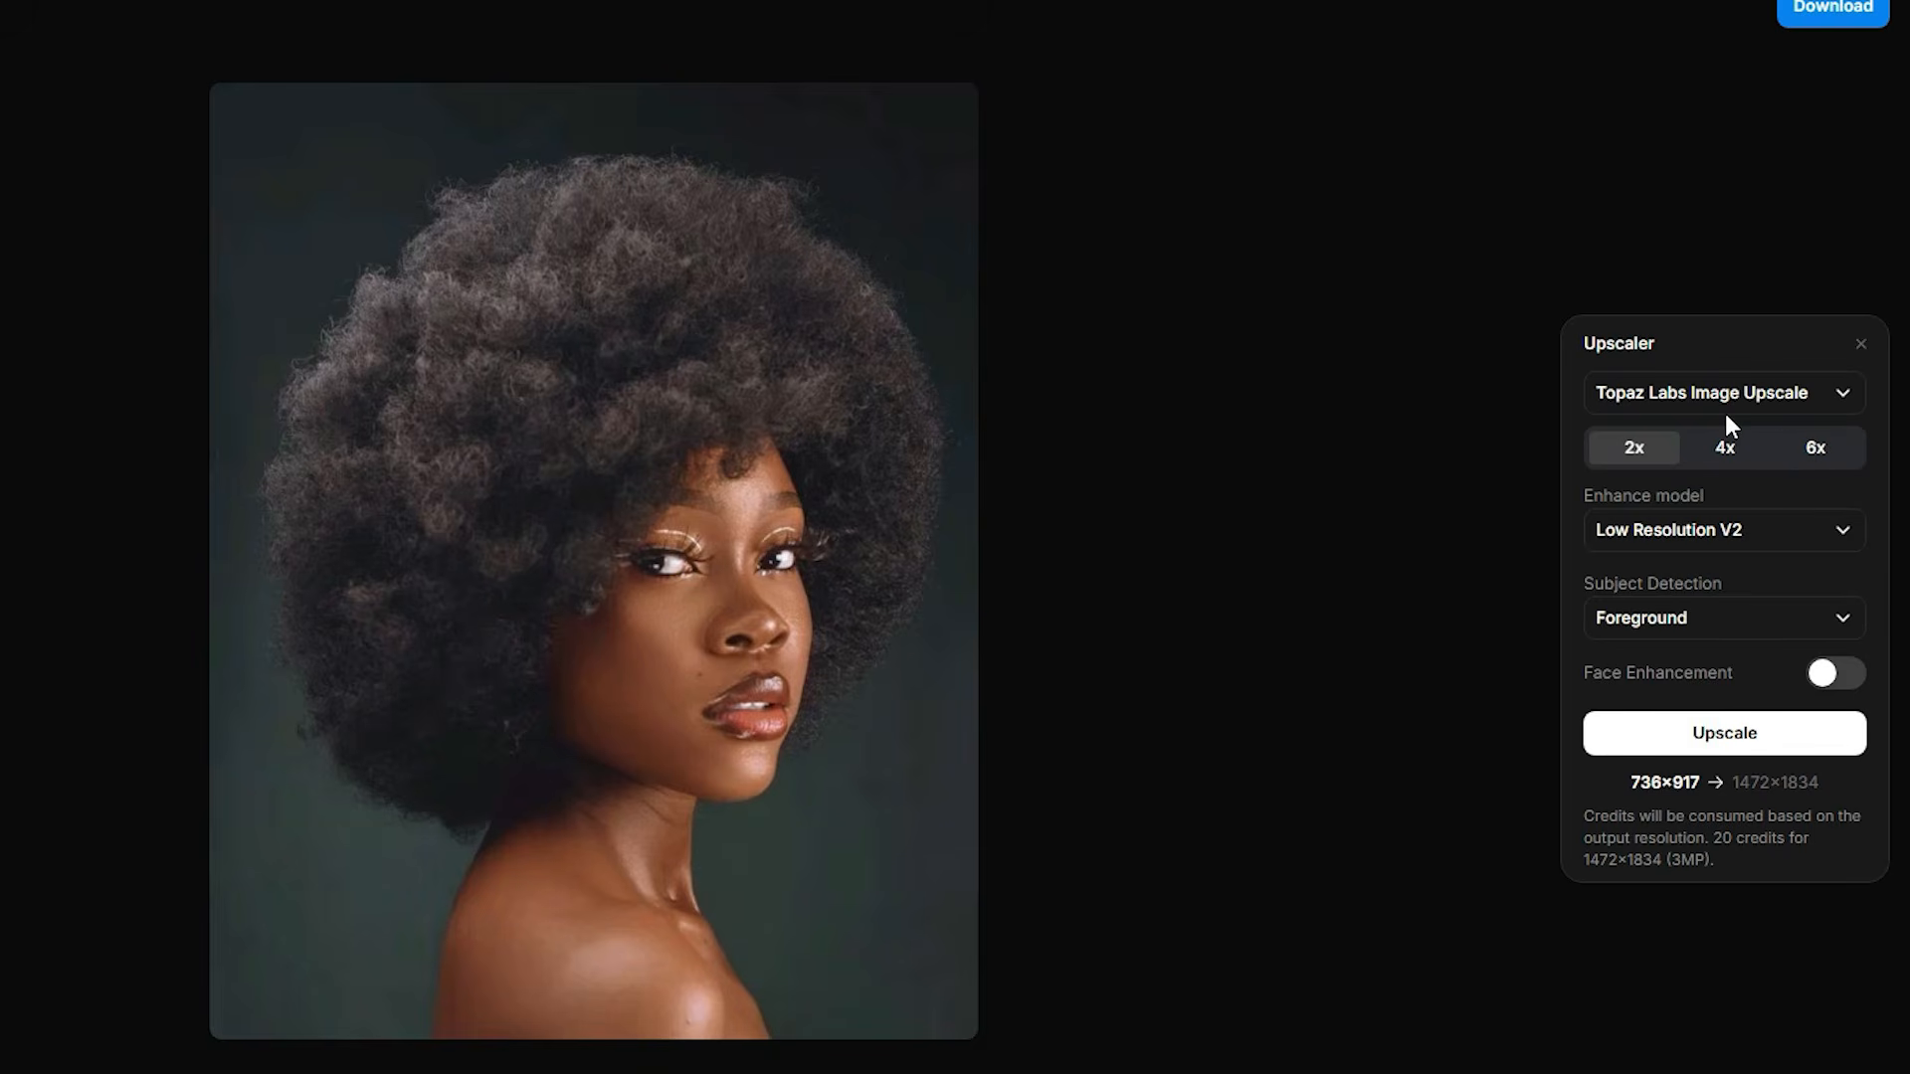
left_click(1856, 392)
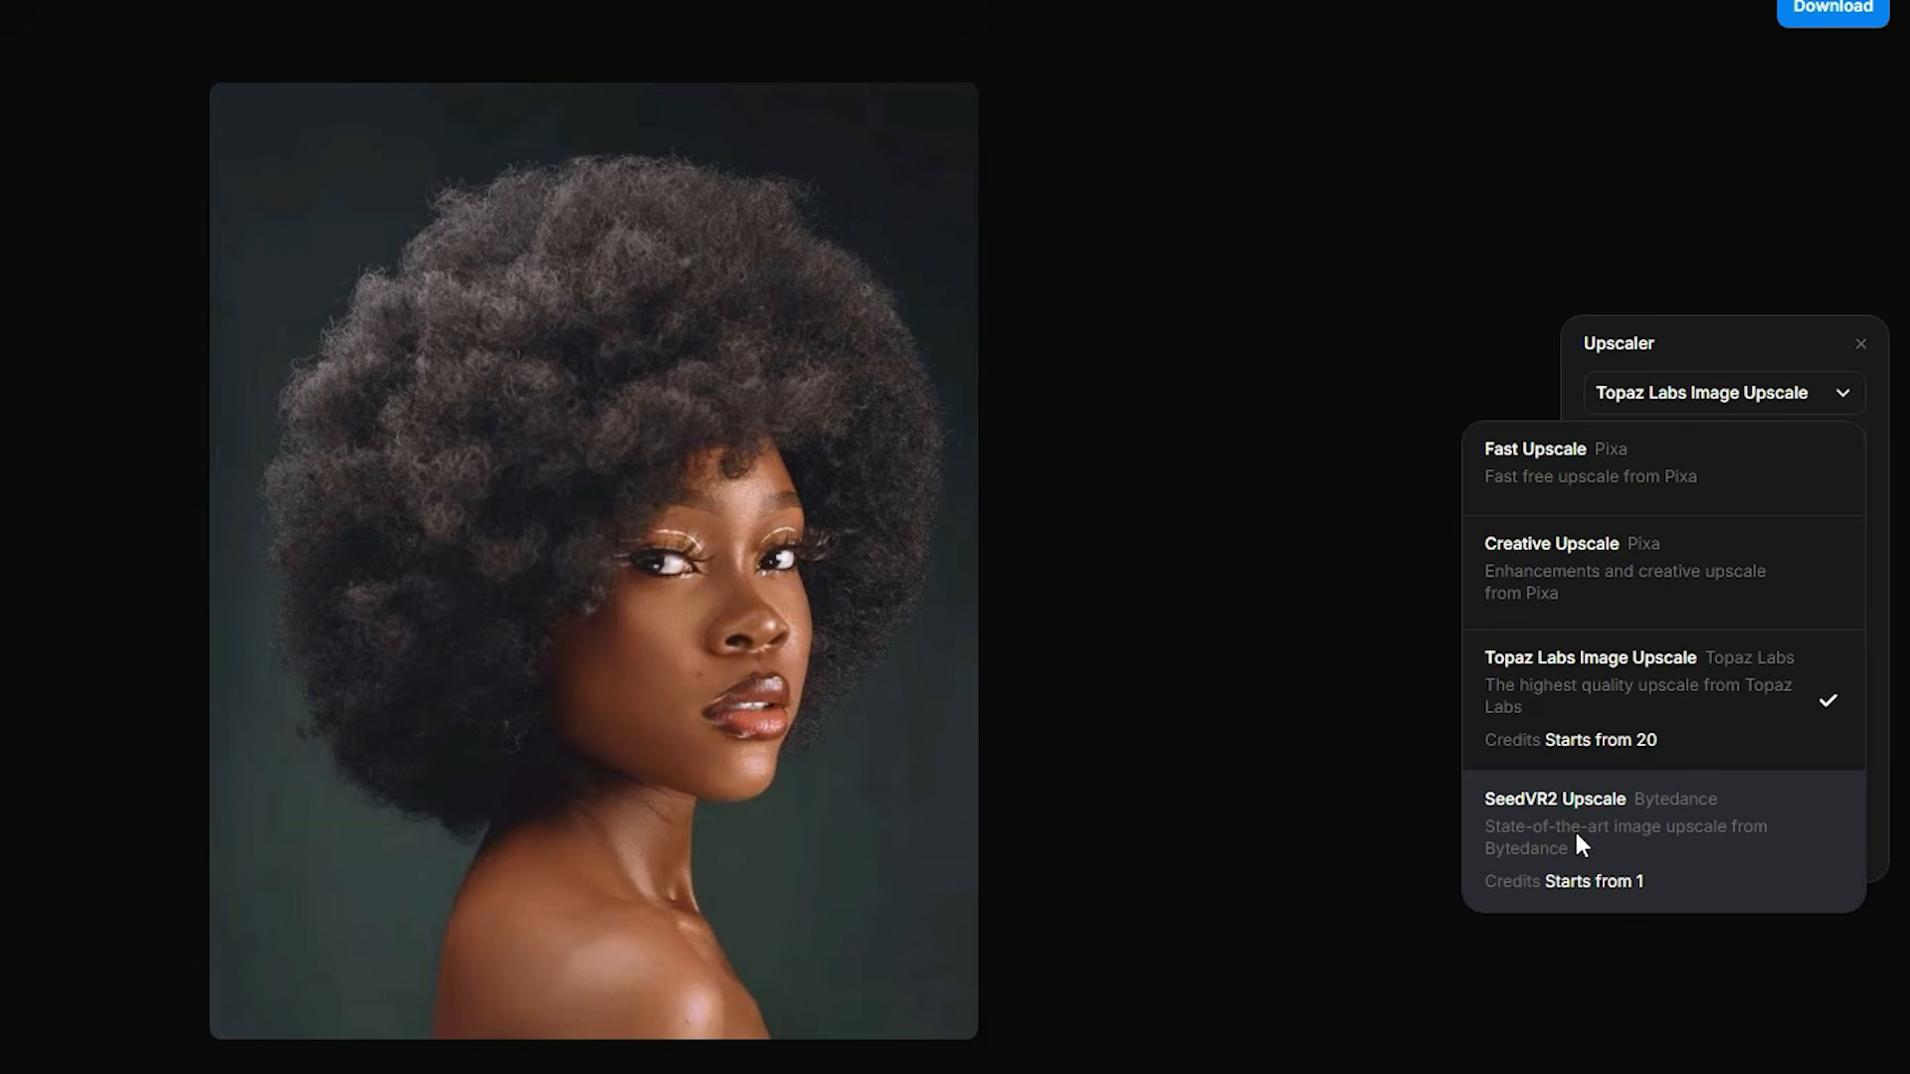
left_click(1727, 716)
left_click(1830, 453)
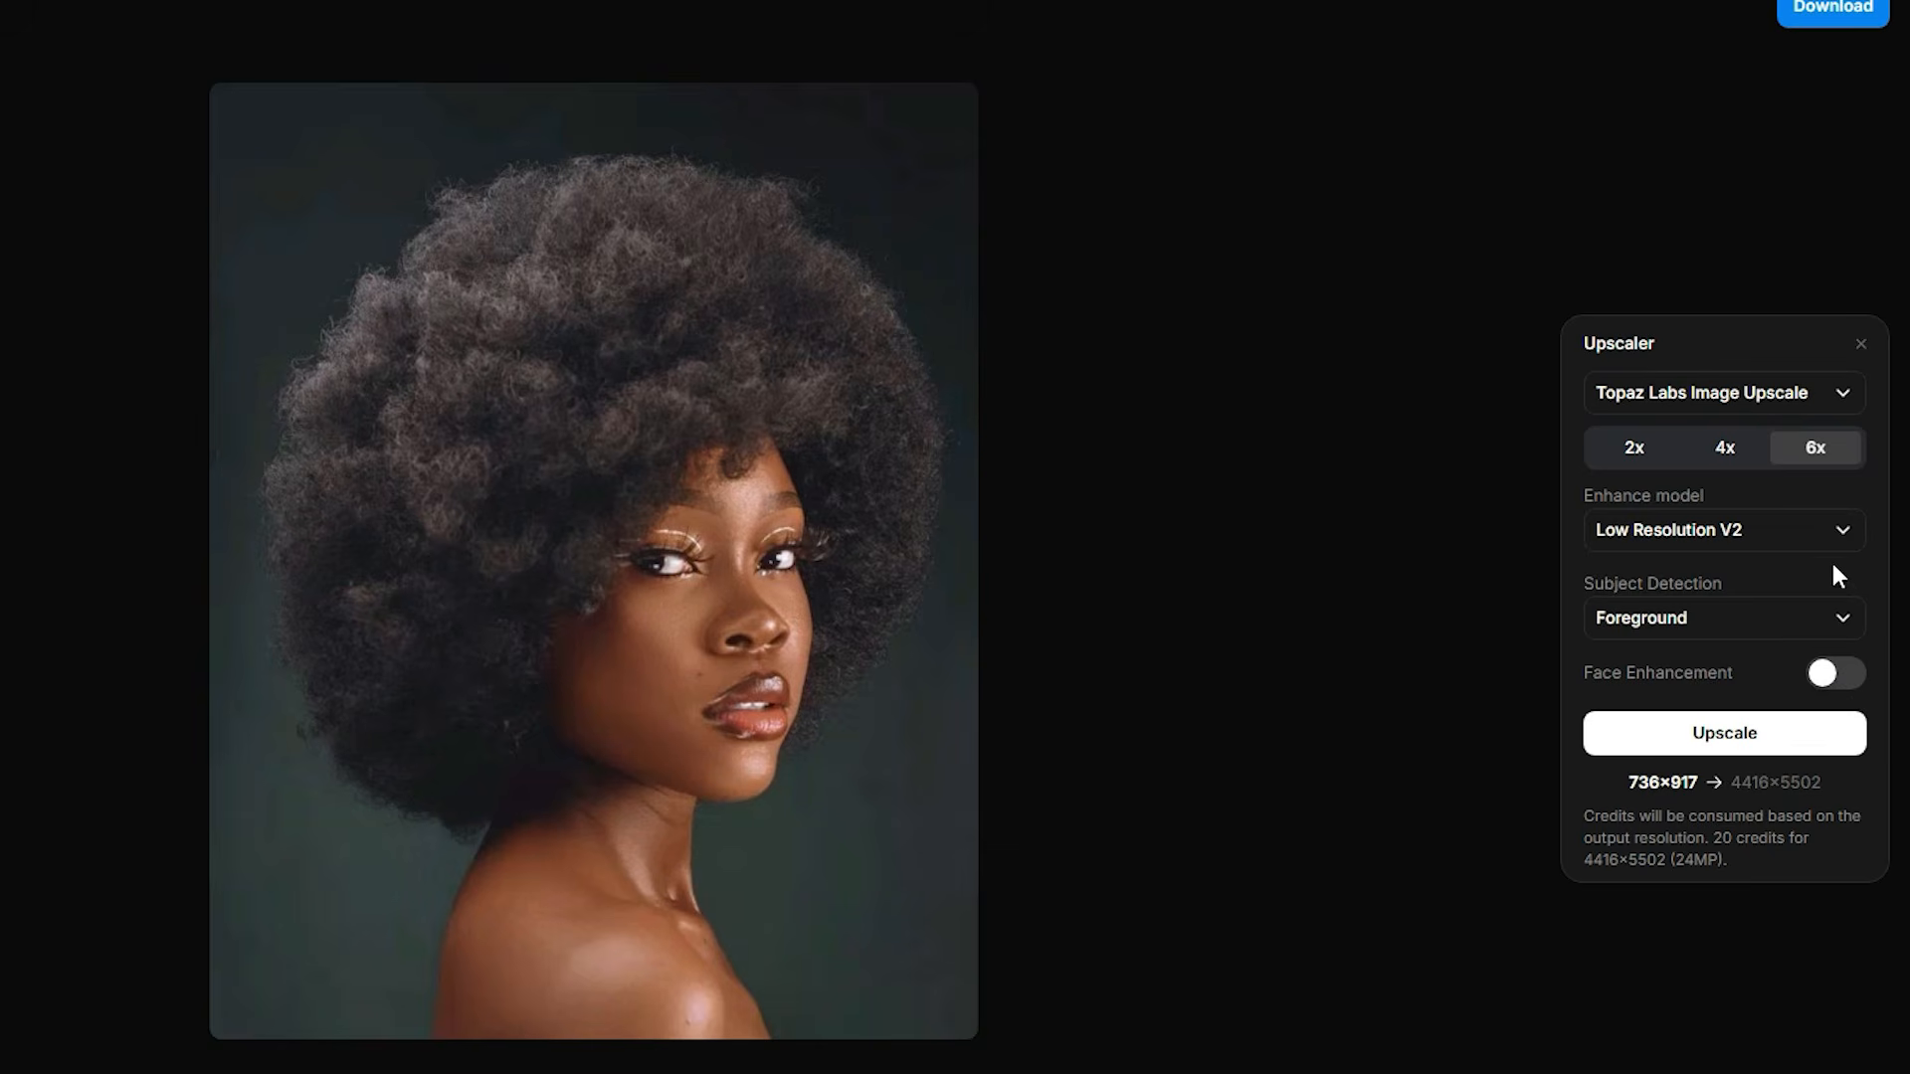
left_click(1798, 527)
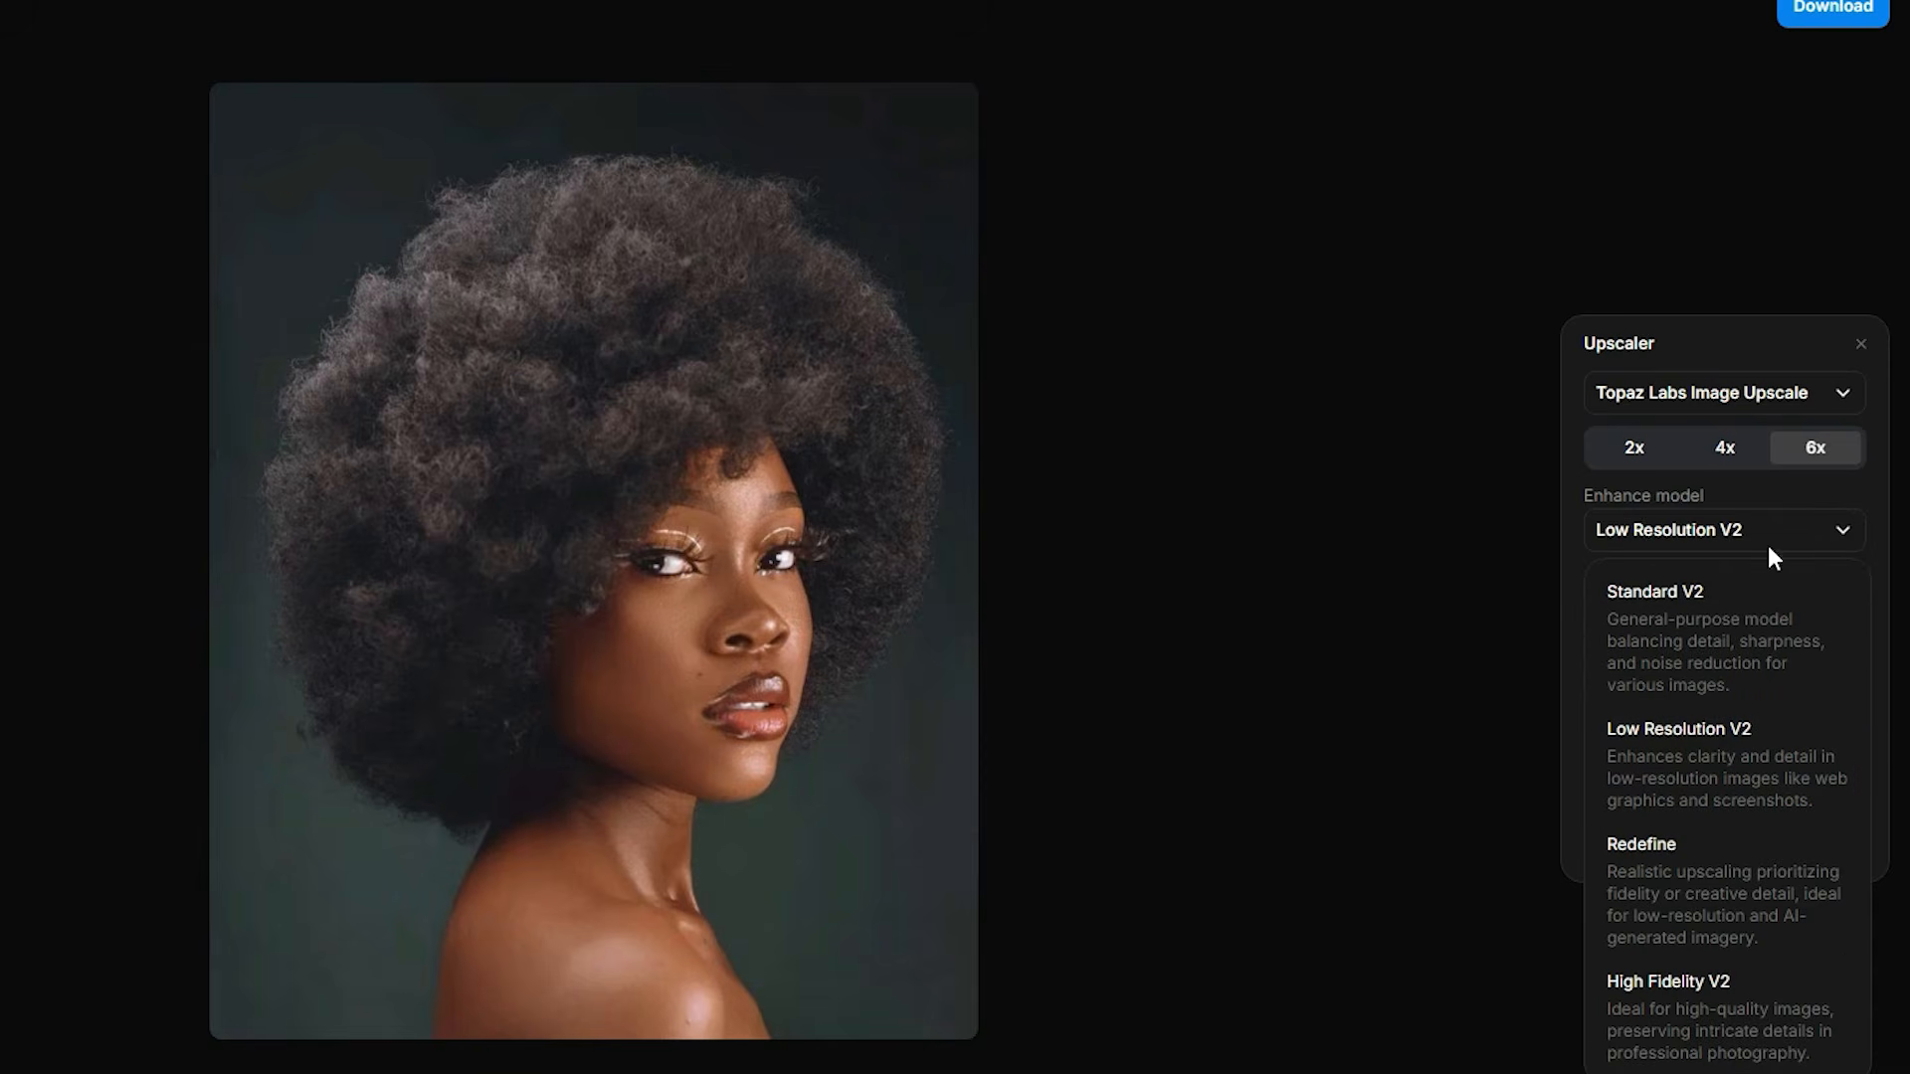
left_click(1699, 1011)
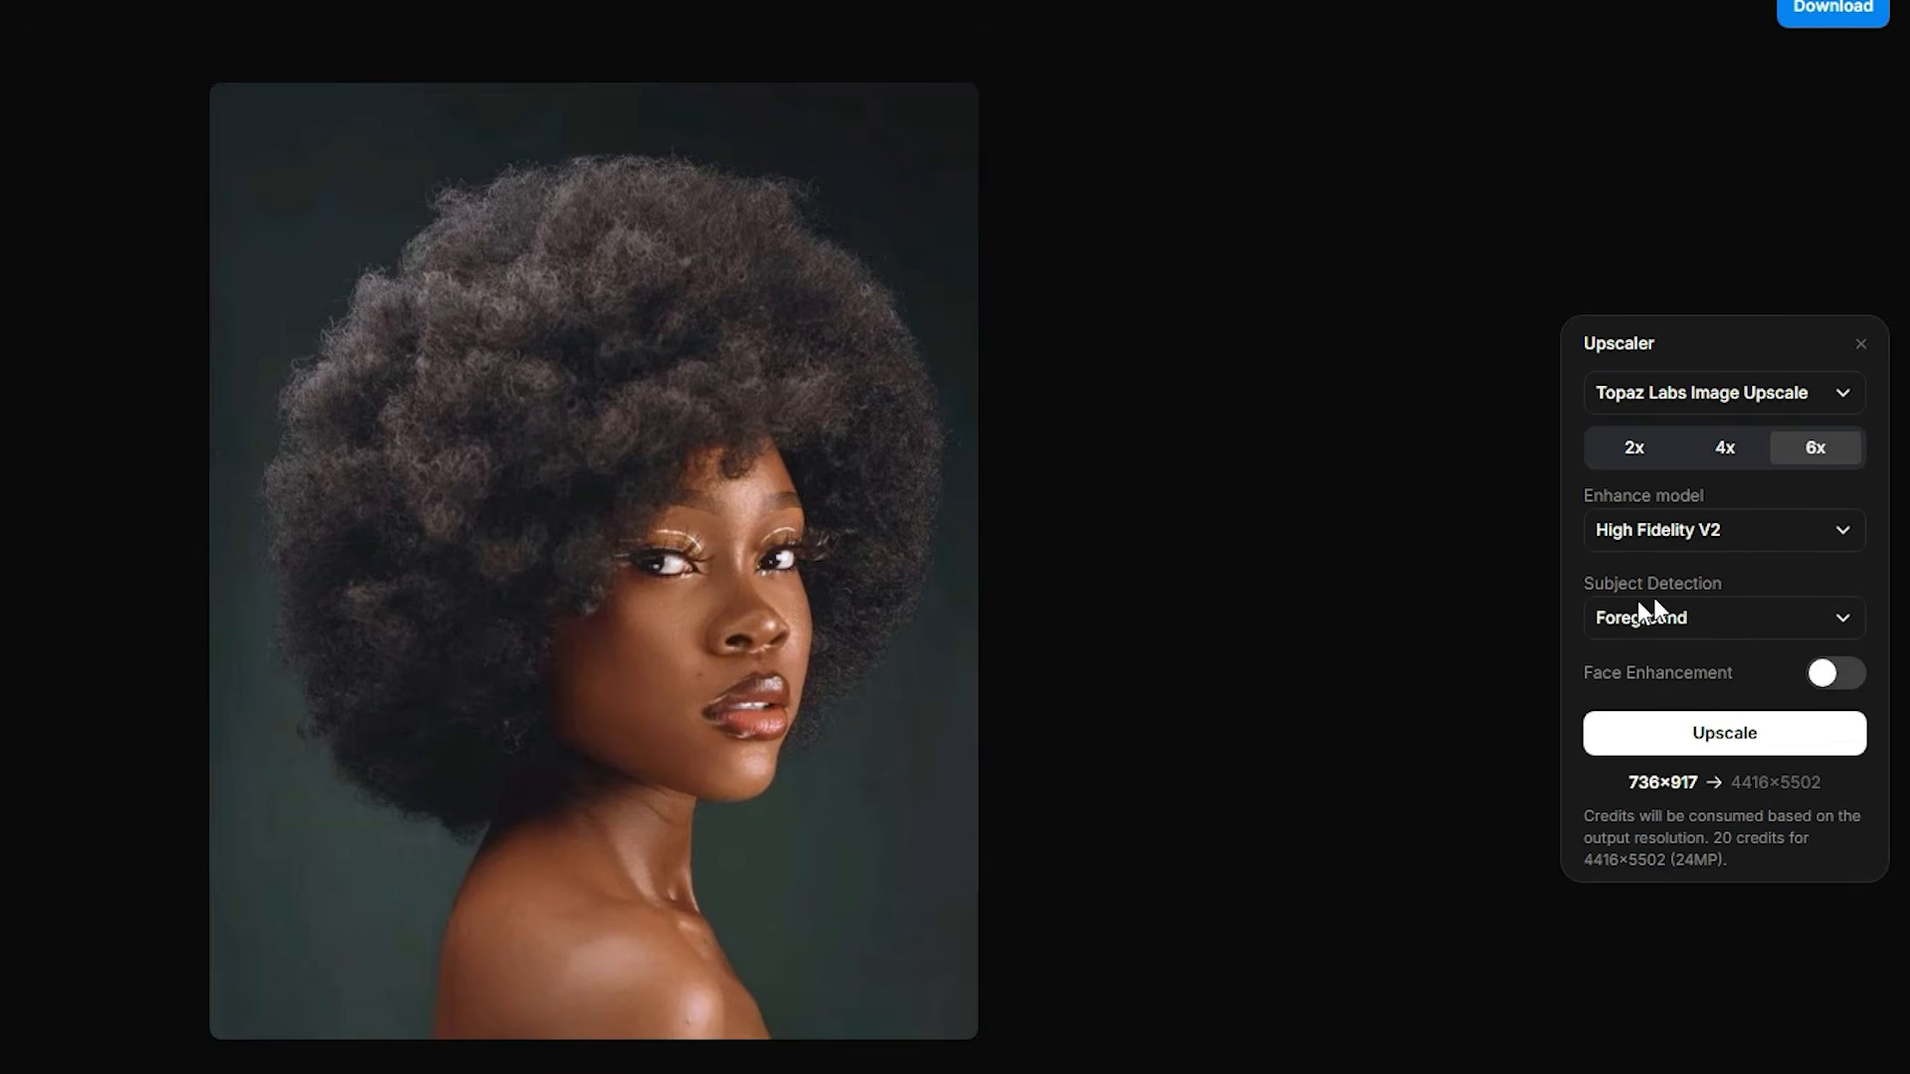
left_click(1836, 627)
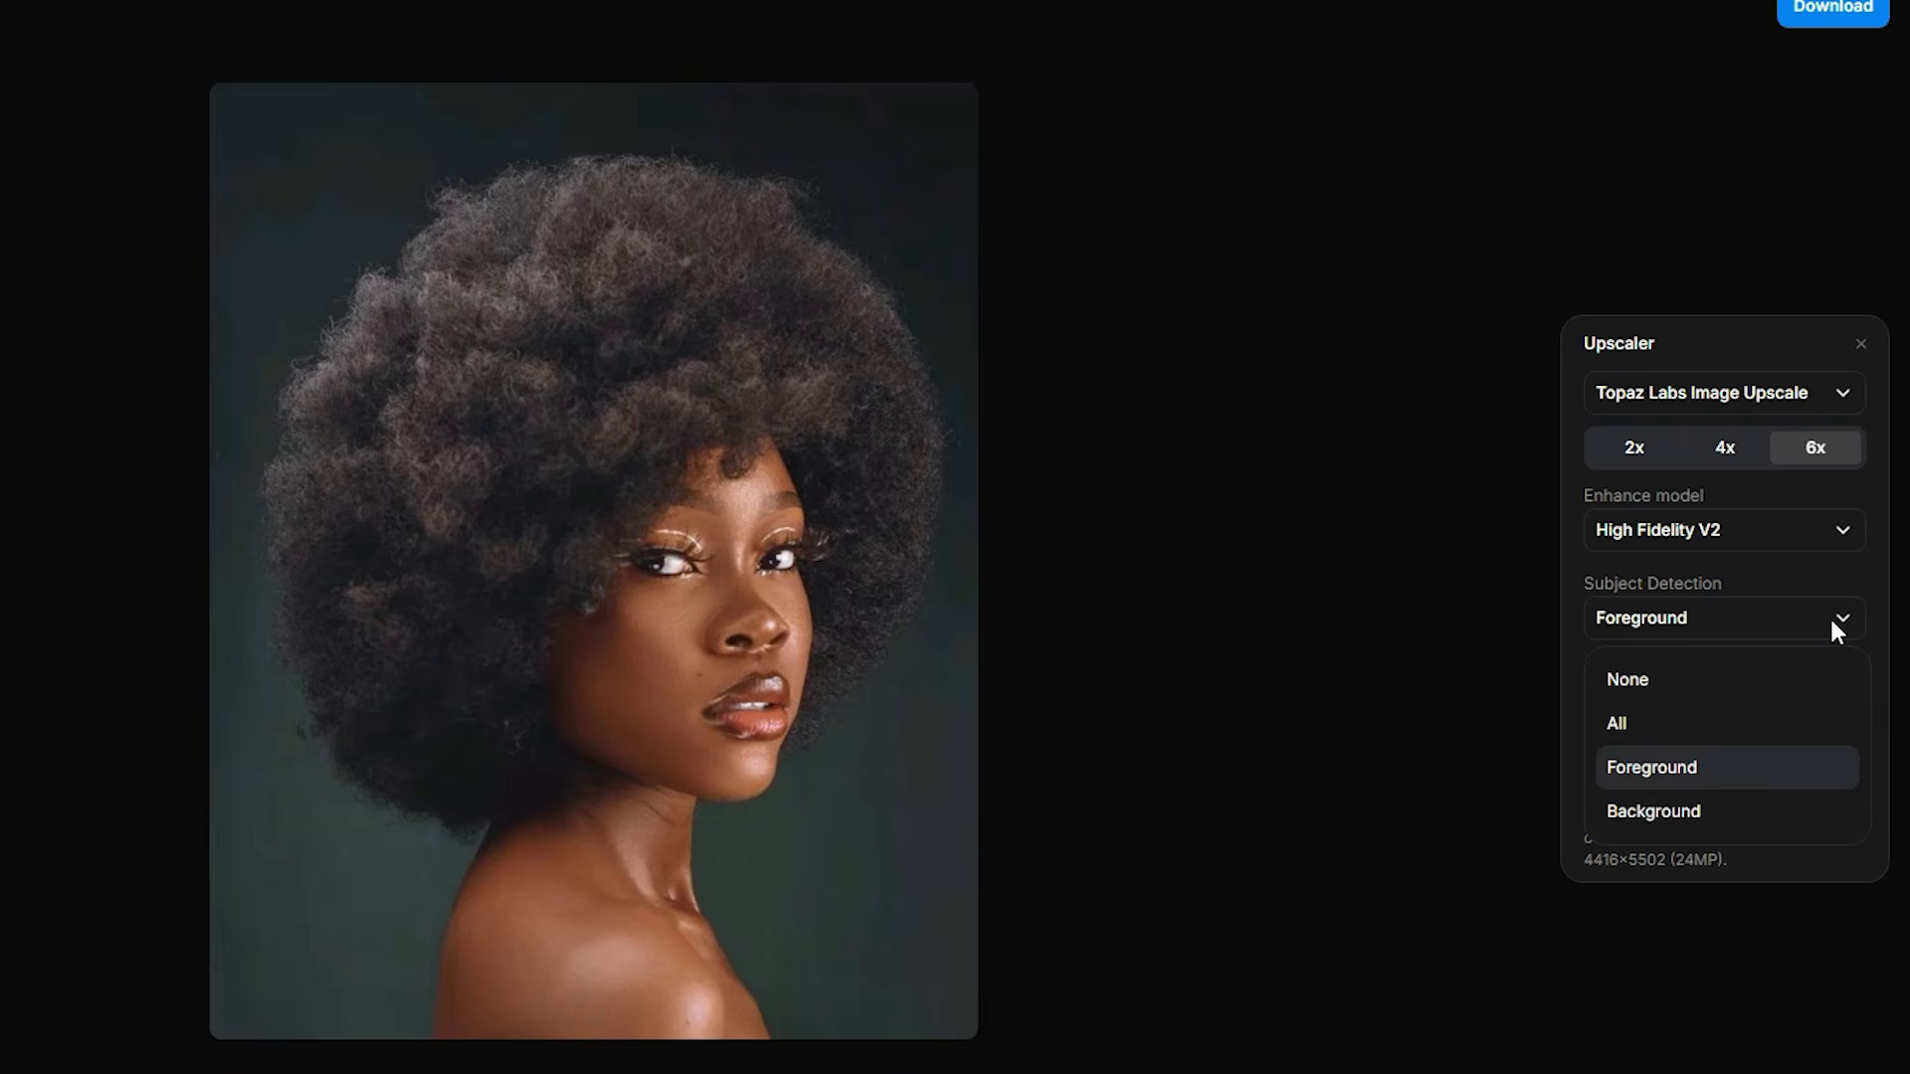
left_click(1681, 726)
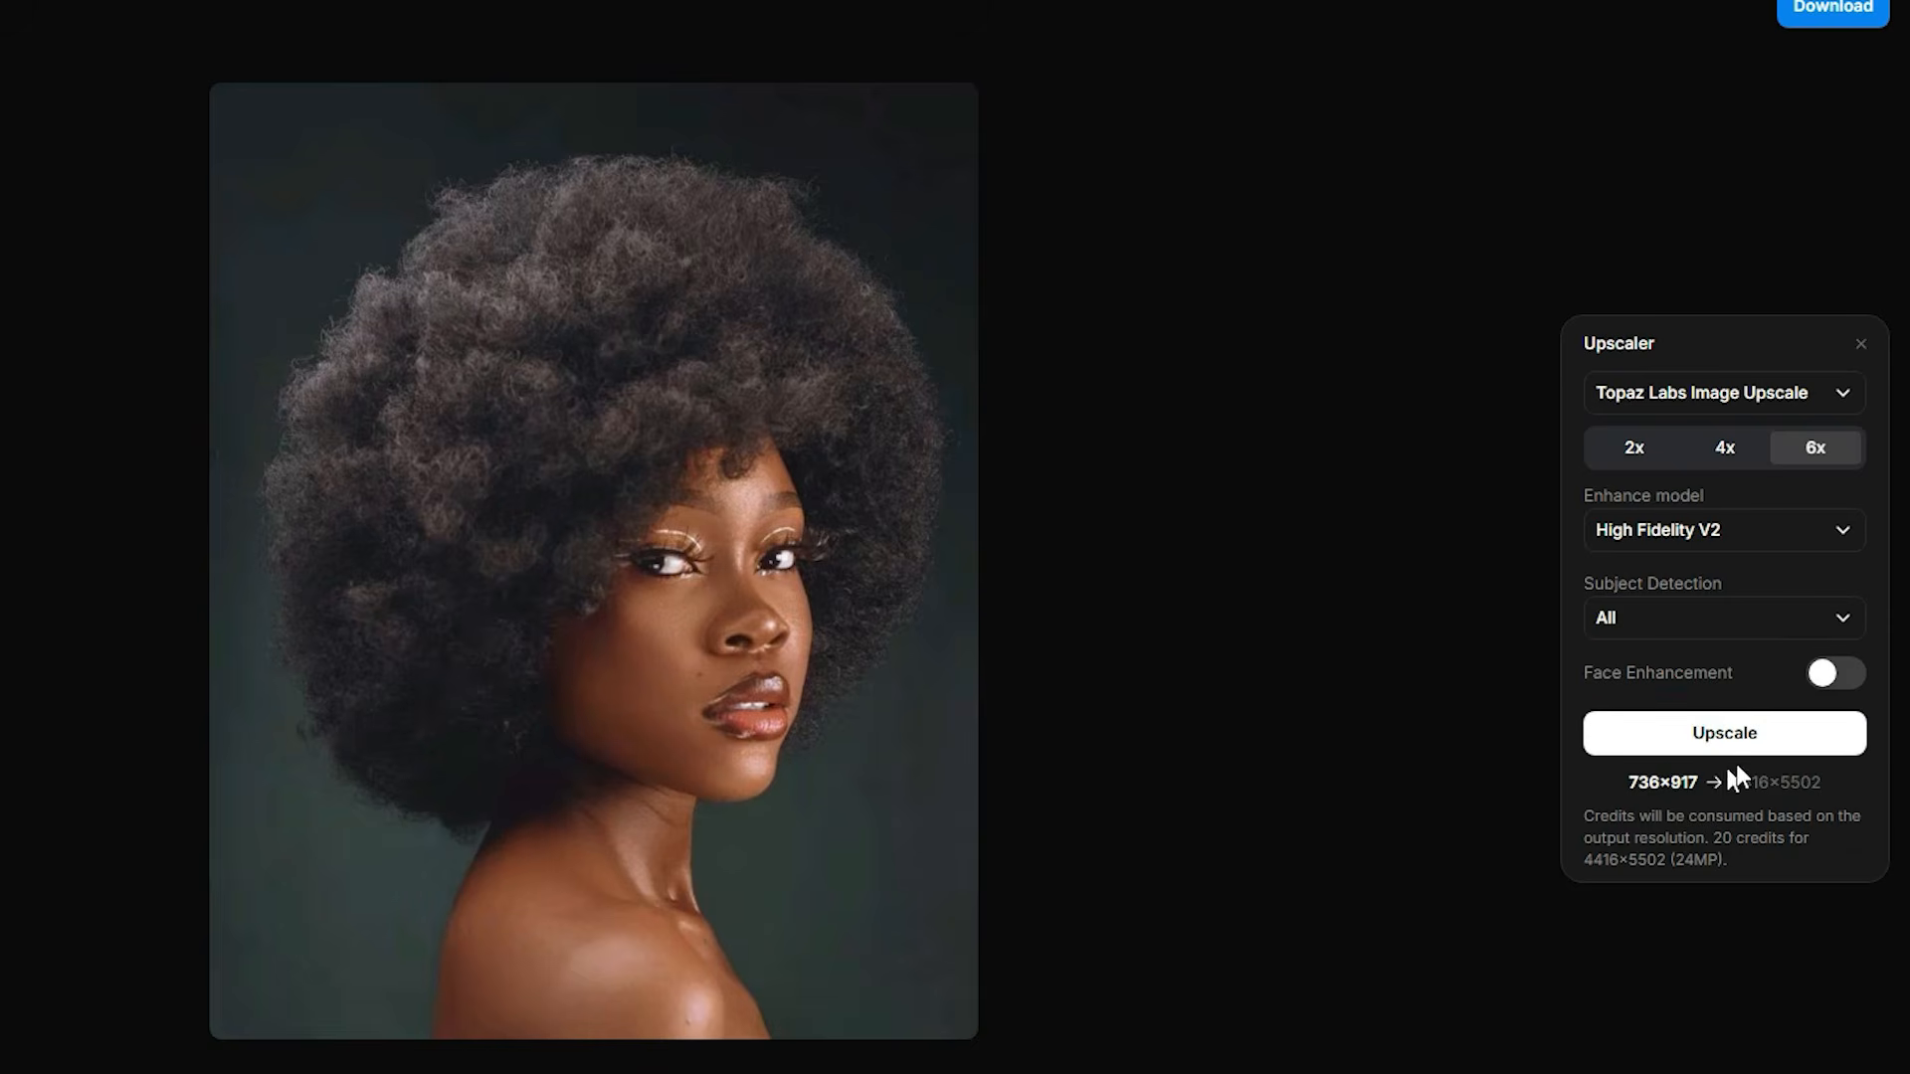
left_click(1715, 739)
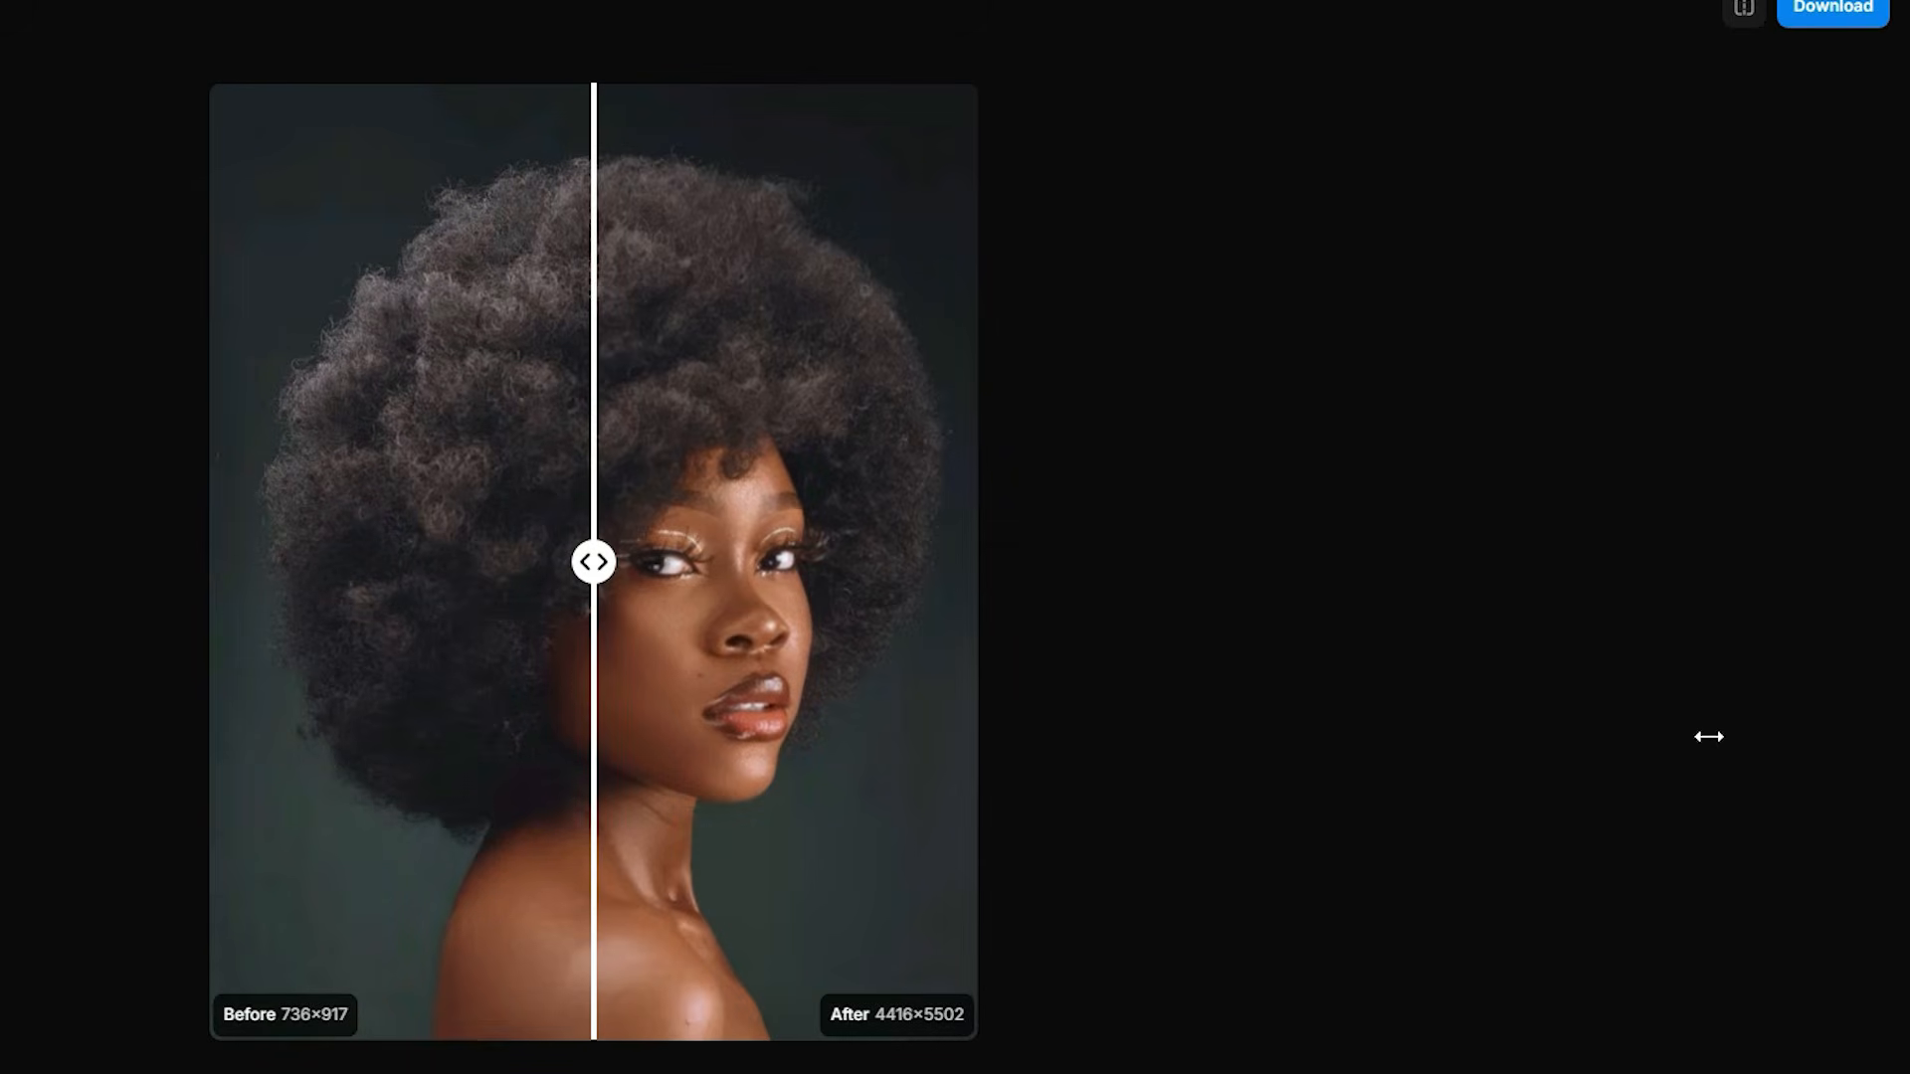
Step: Compare the before and after versions of the upscaled portrait using the comparison slider
left_click_drag(596, 563, 848, 660)
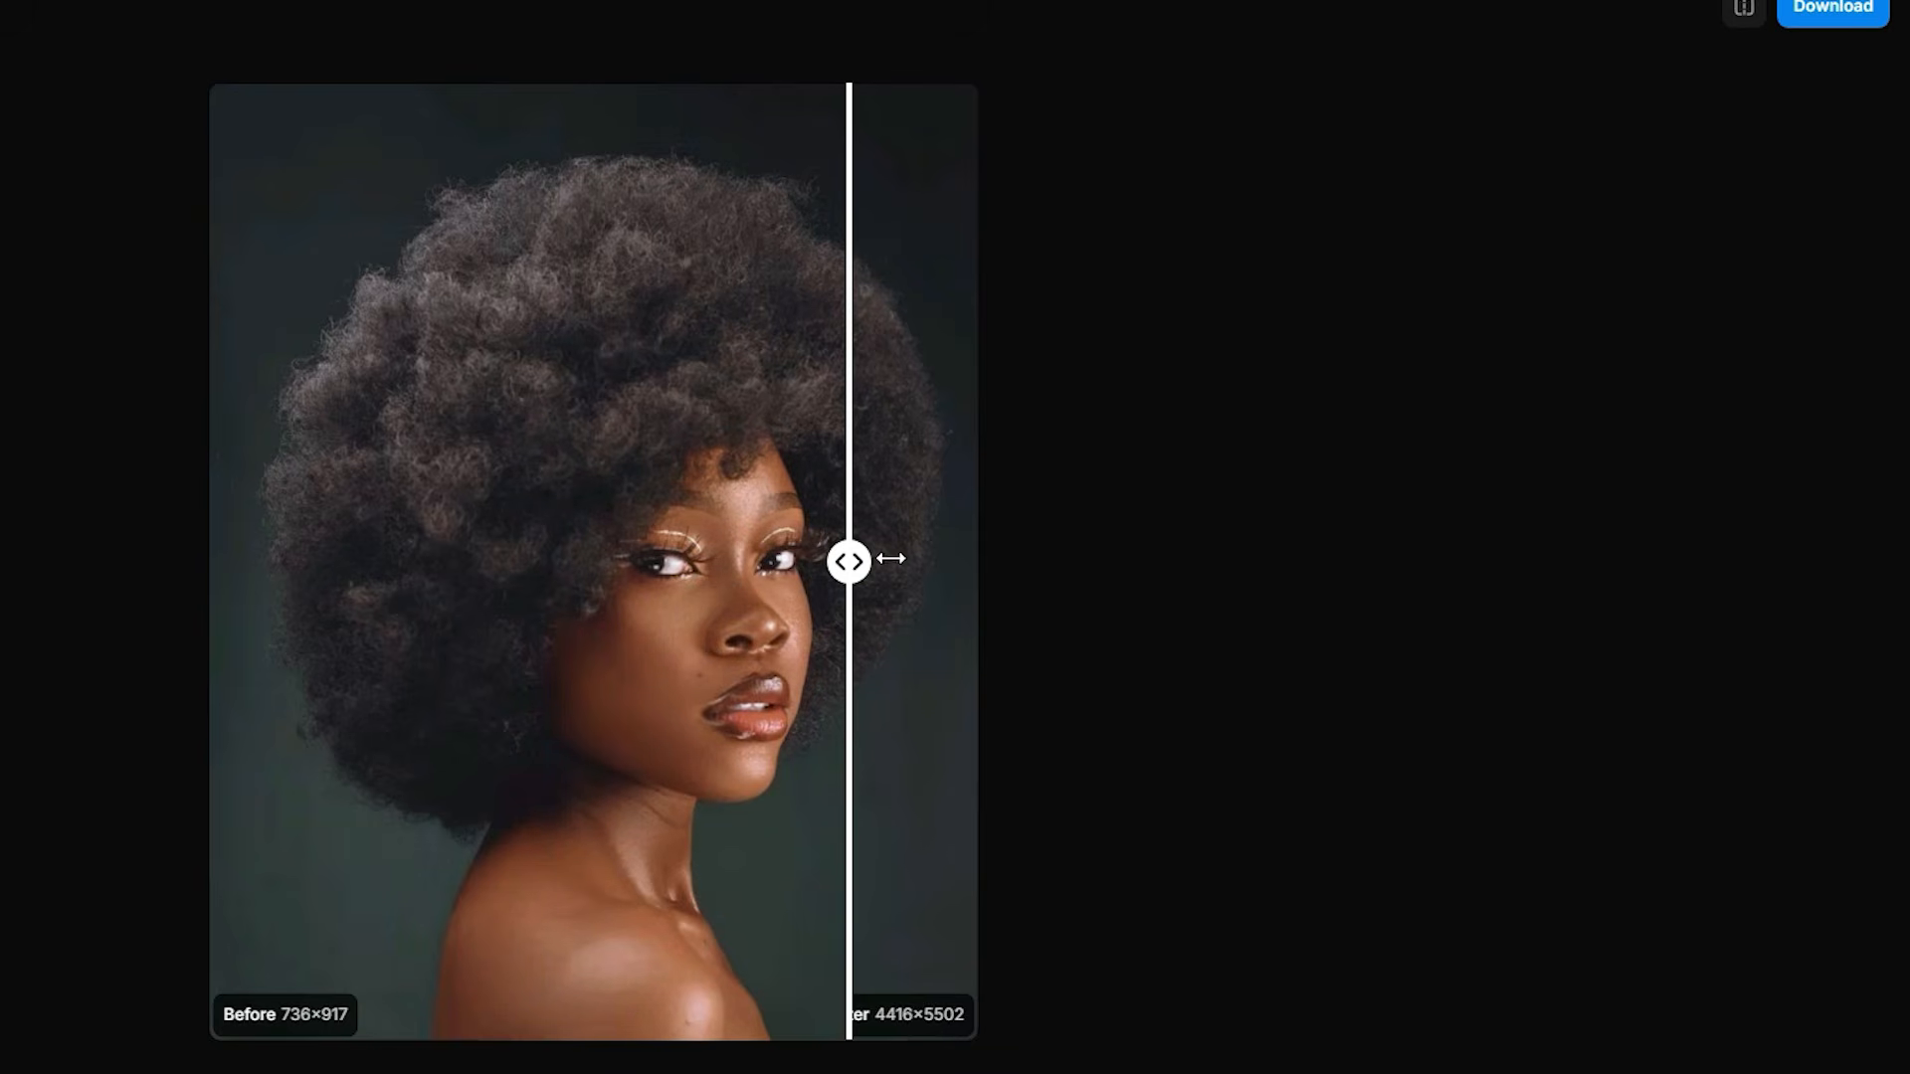
left_click_drag(848, 562, 984, 663)
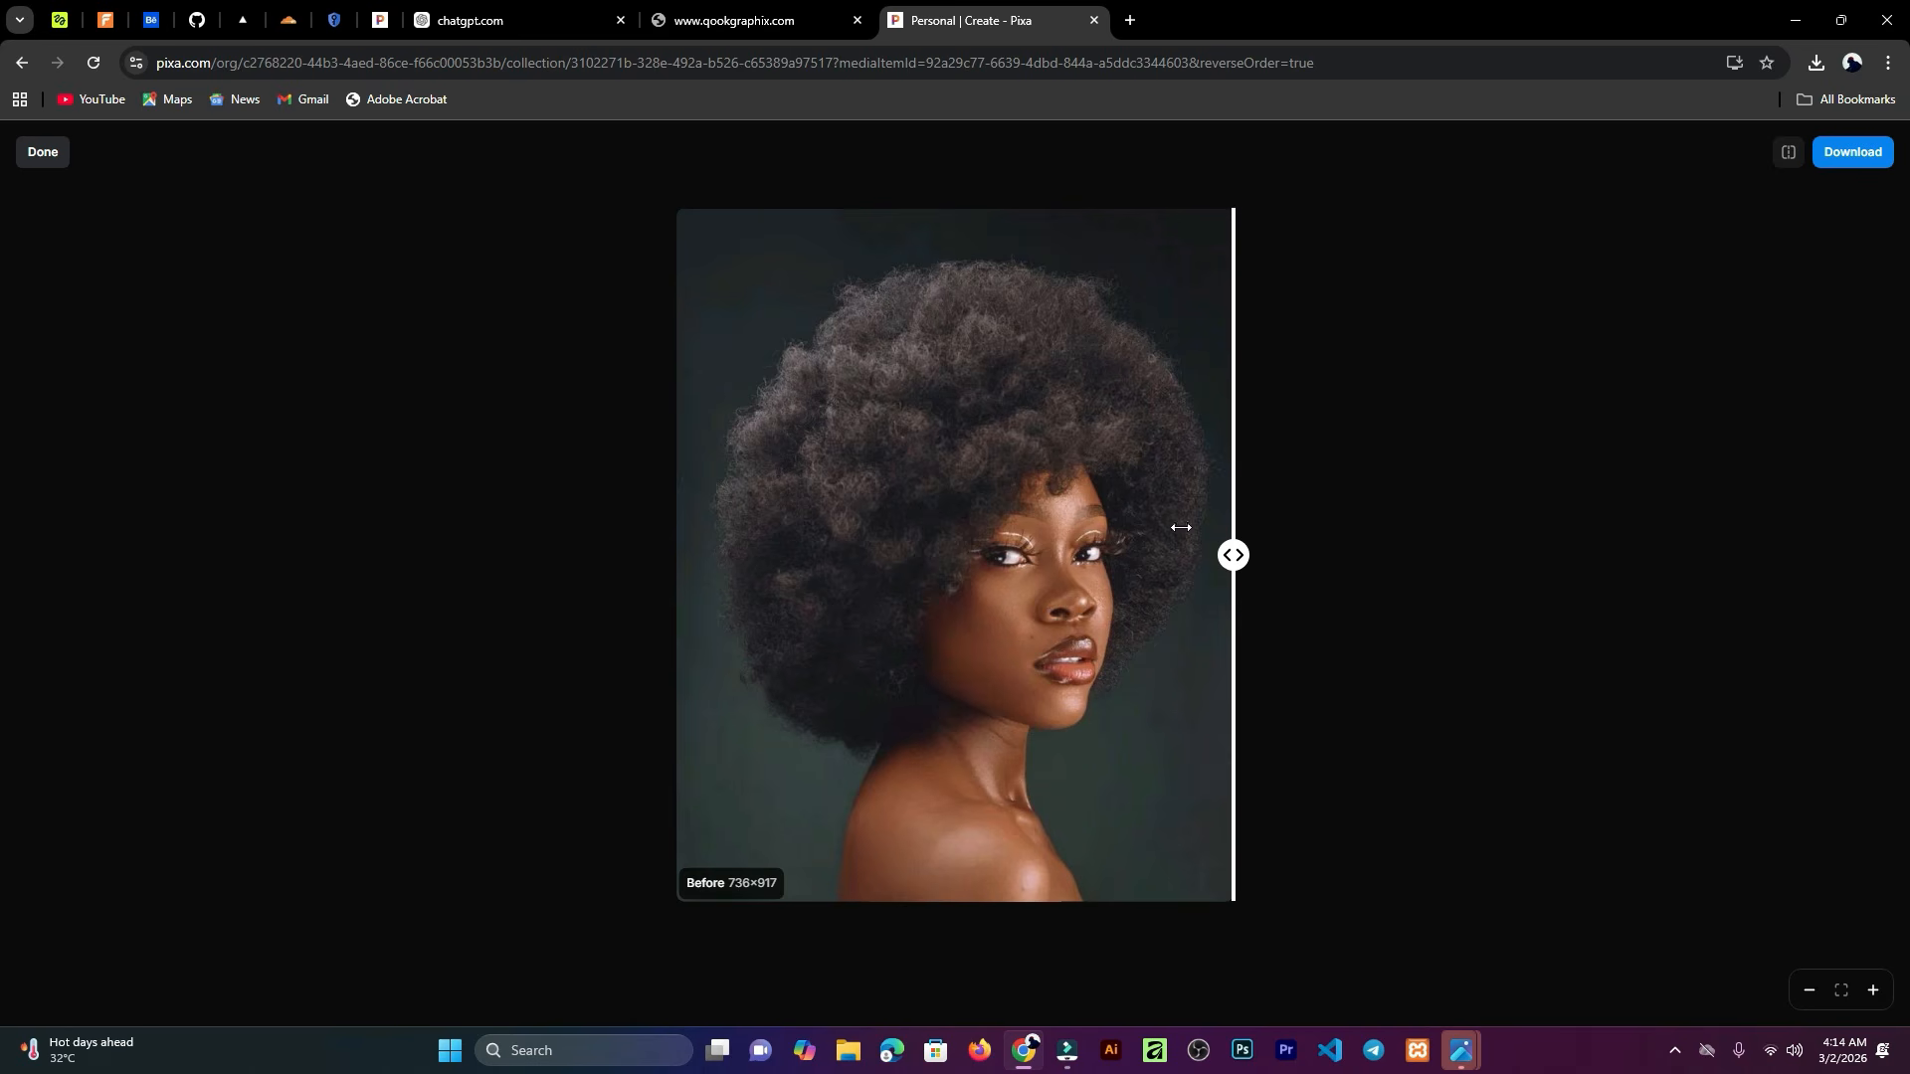
Step: Download the 6x upscaled portrait as a JPEG at quality 100 and leave the upscale view
left_click(1840, 154)
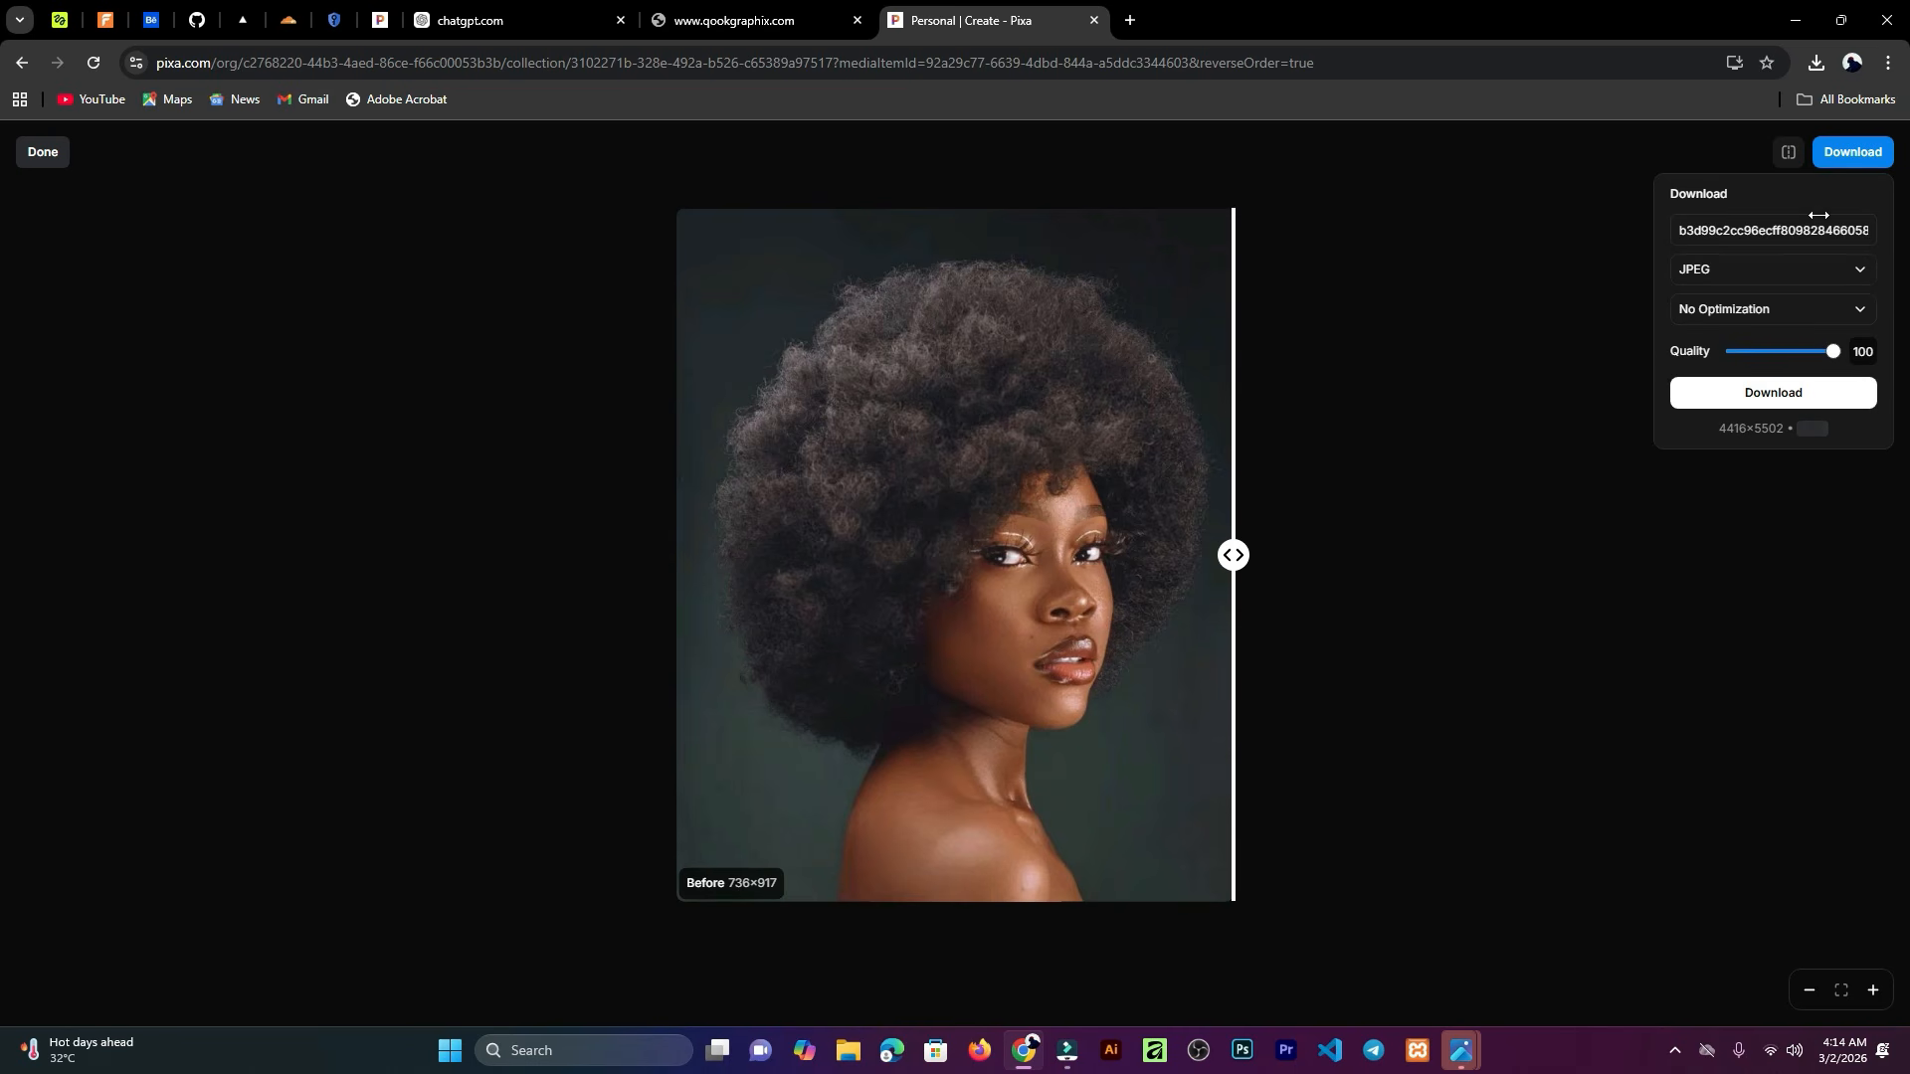
left_click(1759, 400)
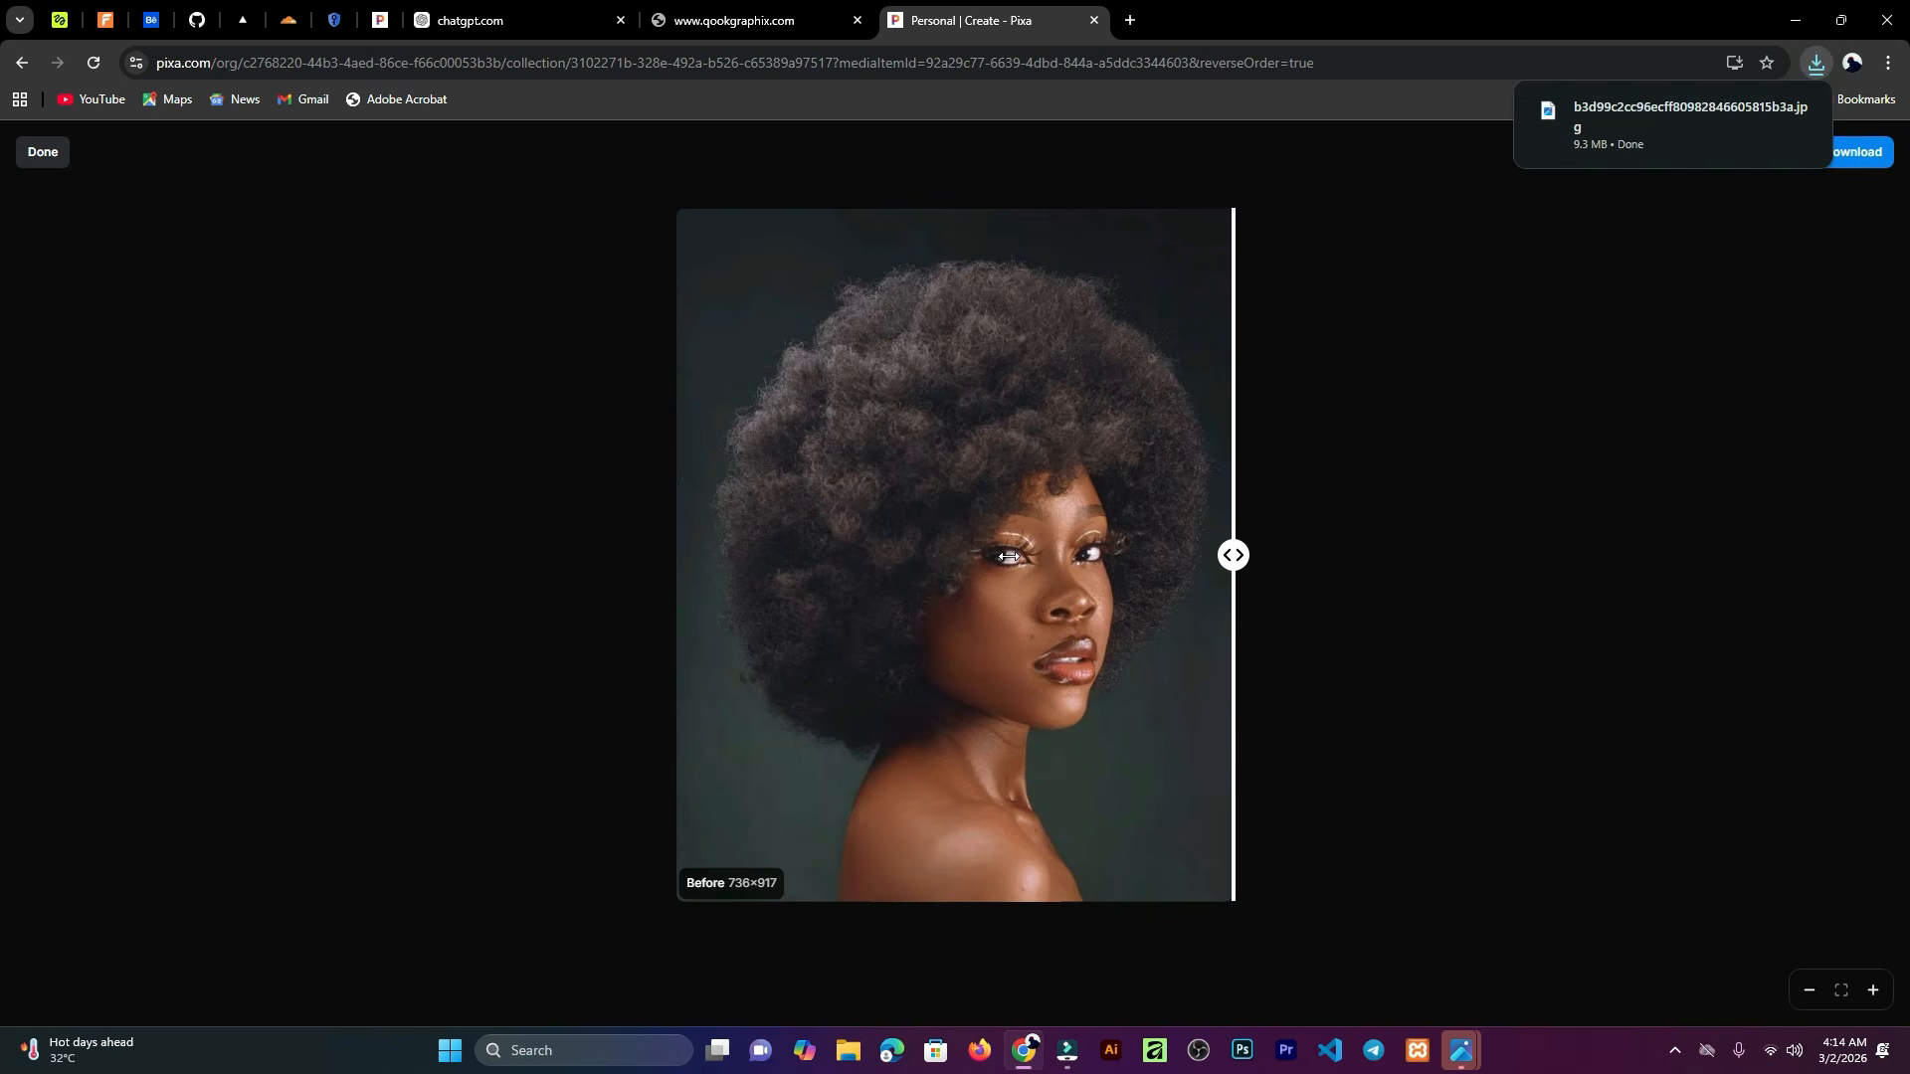
left_click(46, 156)
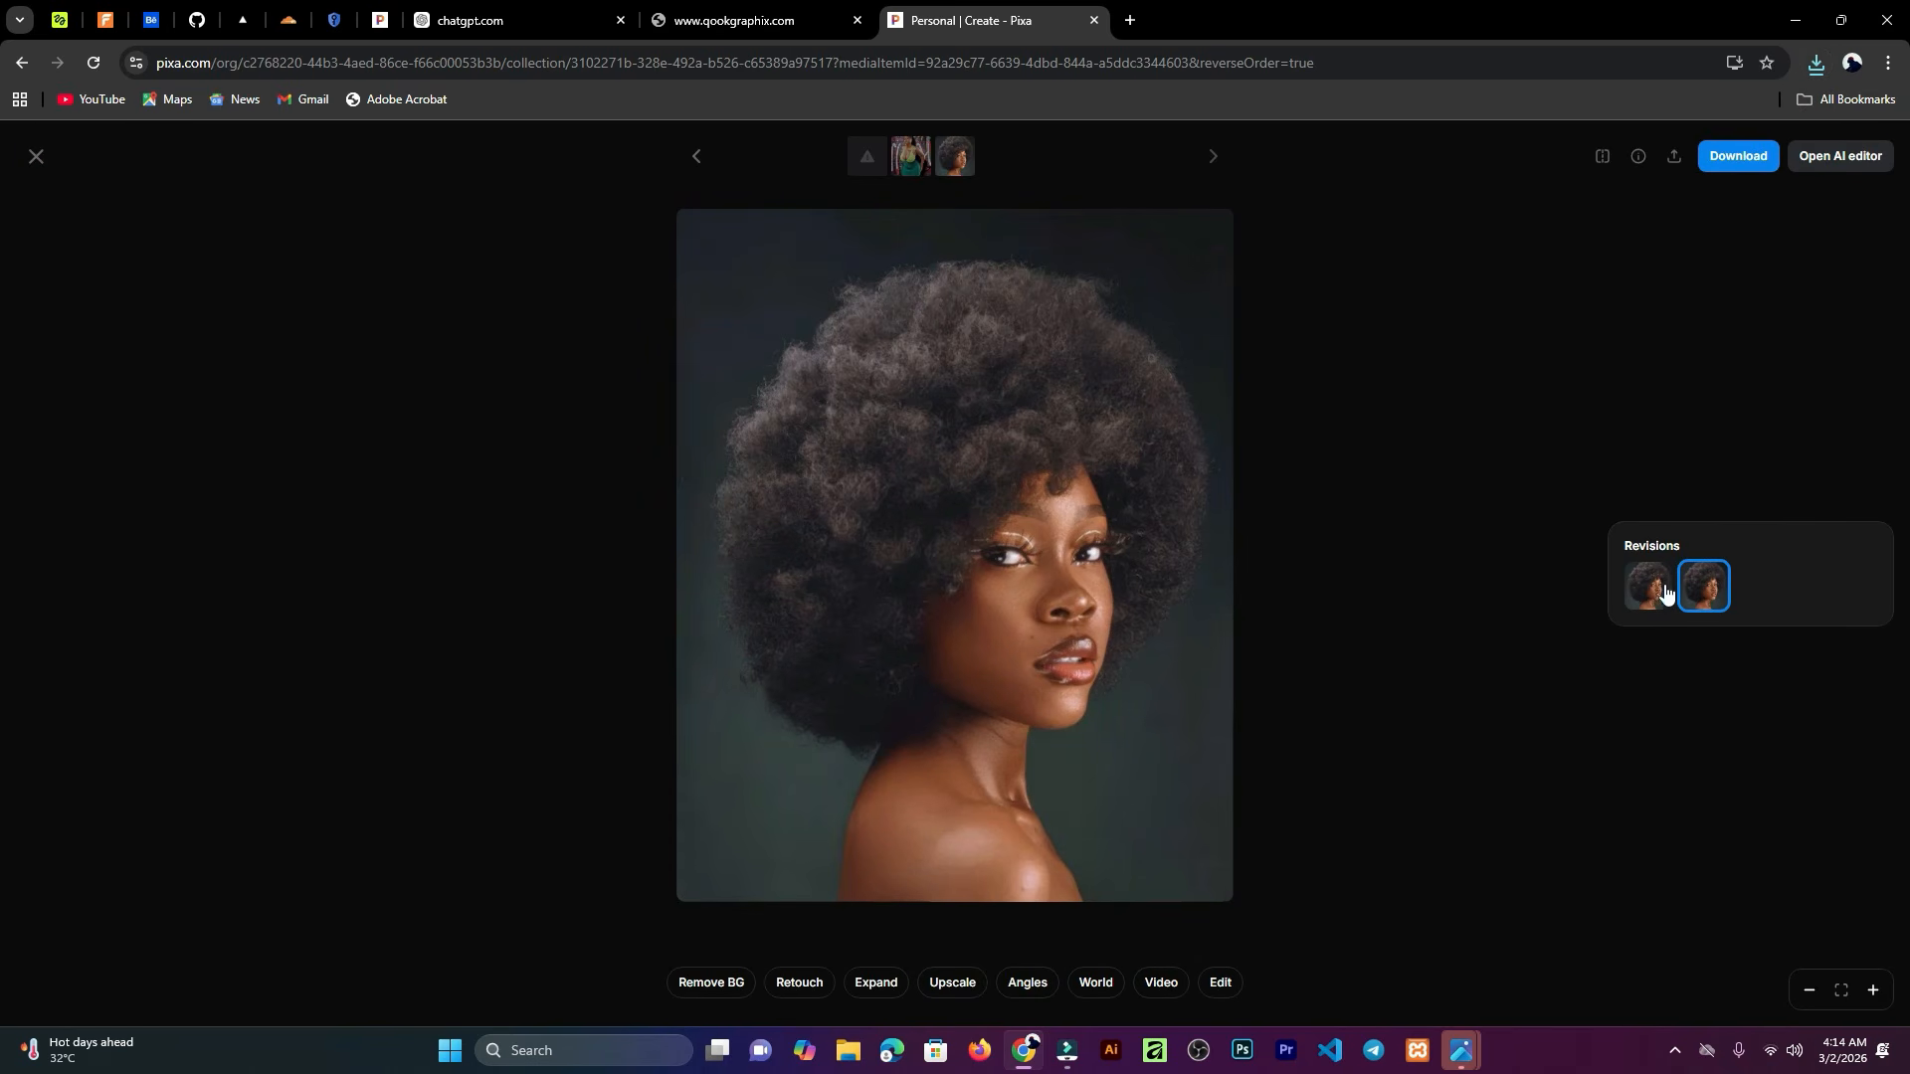
Step: Switch between the original and upscaled revisions of the portrait to compare them
left_click(1649, 589)
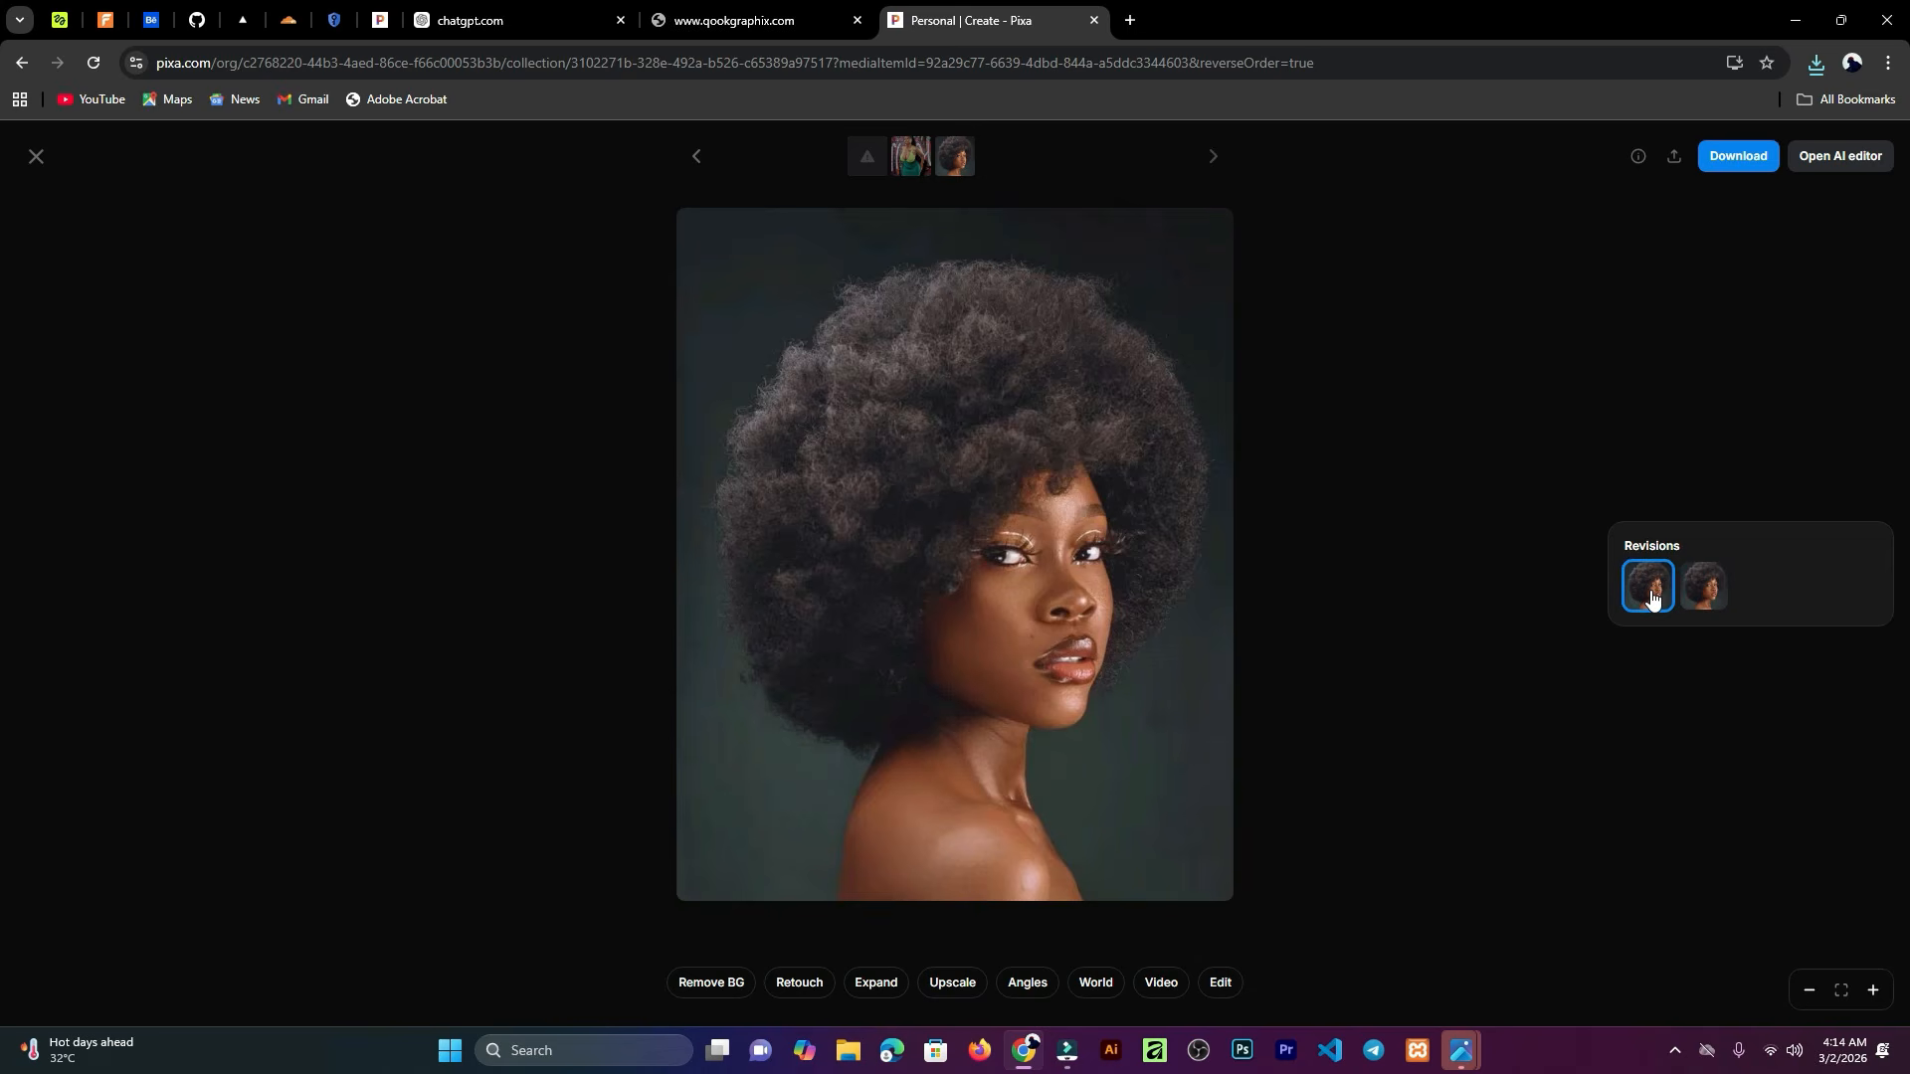
left_click(1710, 588)
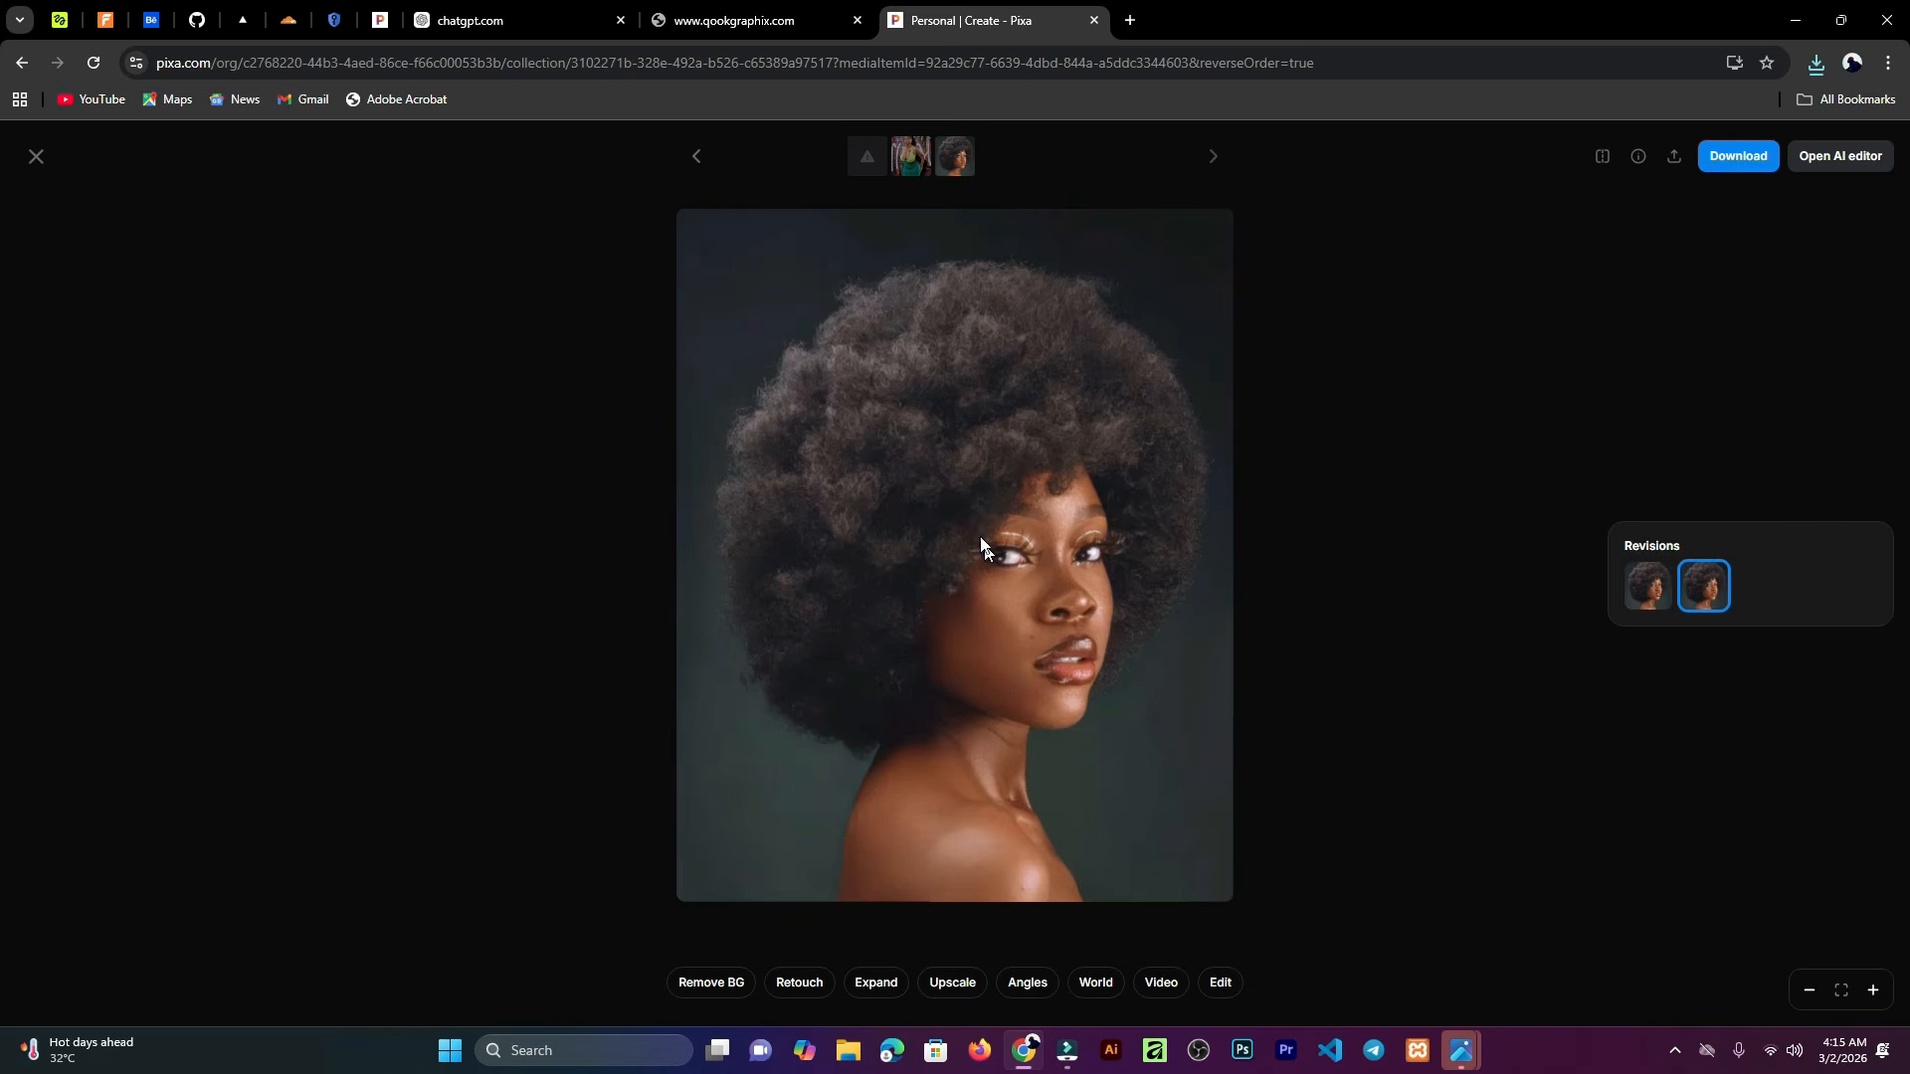
left_click(1655, 595)
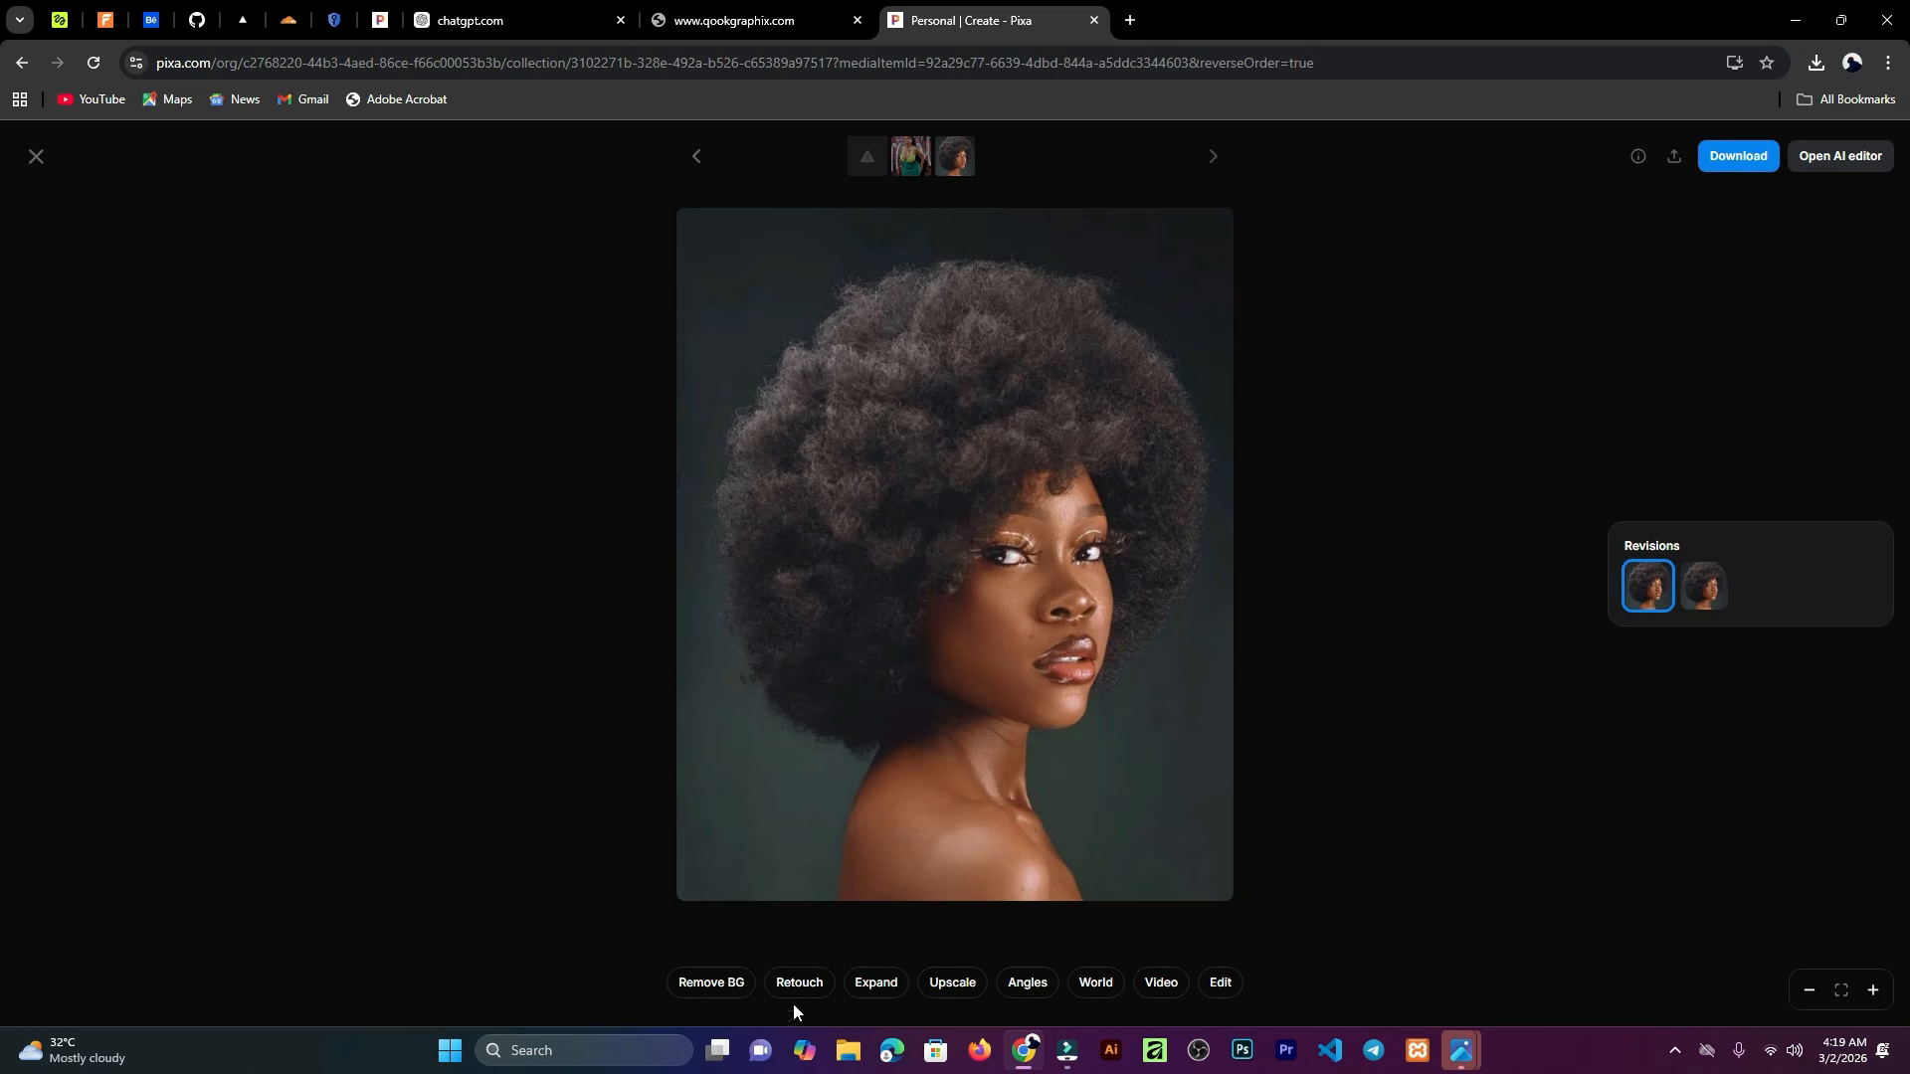
Step: Upscale the portrait 6x with High Fidelity V2 again, this time with Face Enhancement turned on
left_click(955, 985)
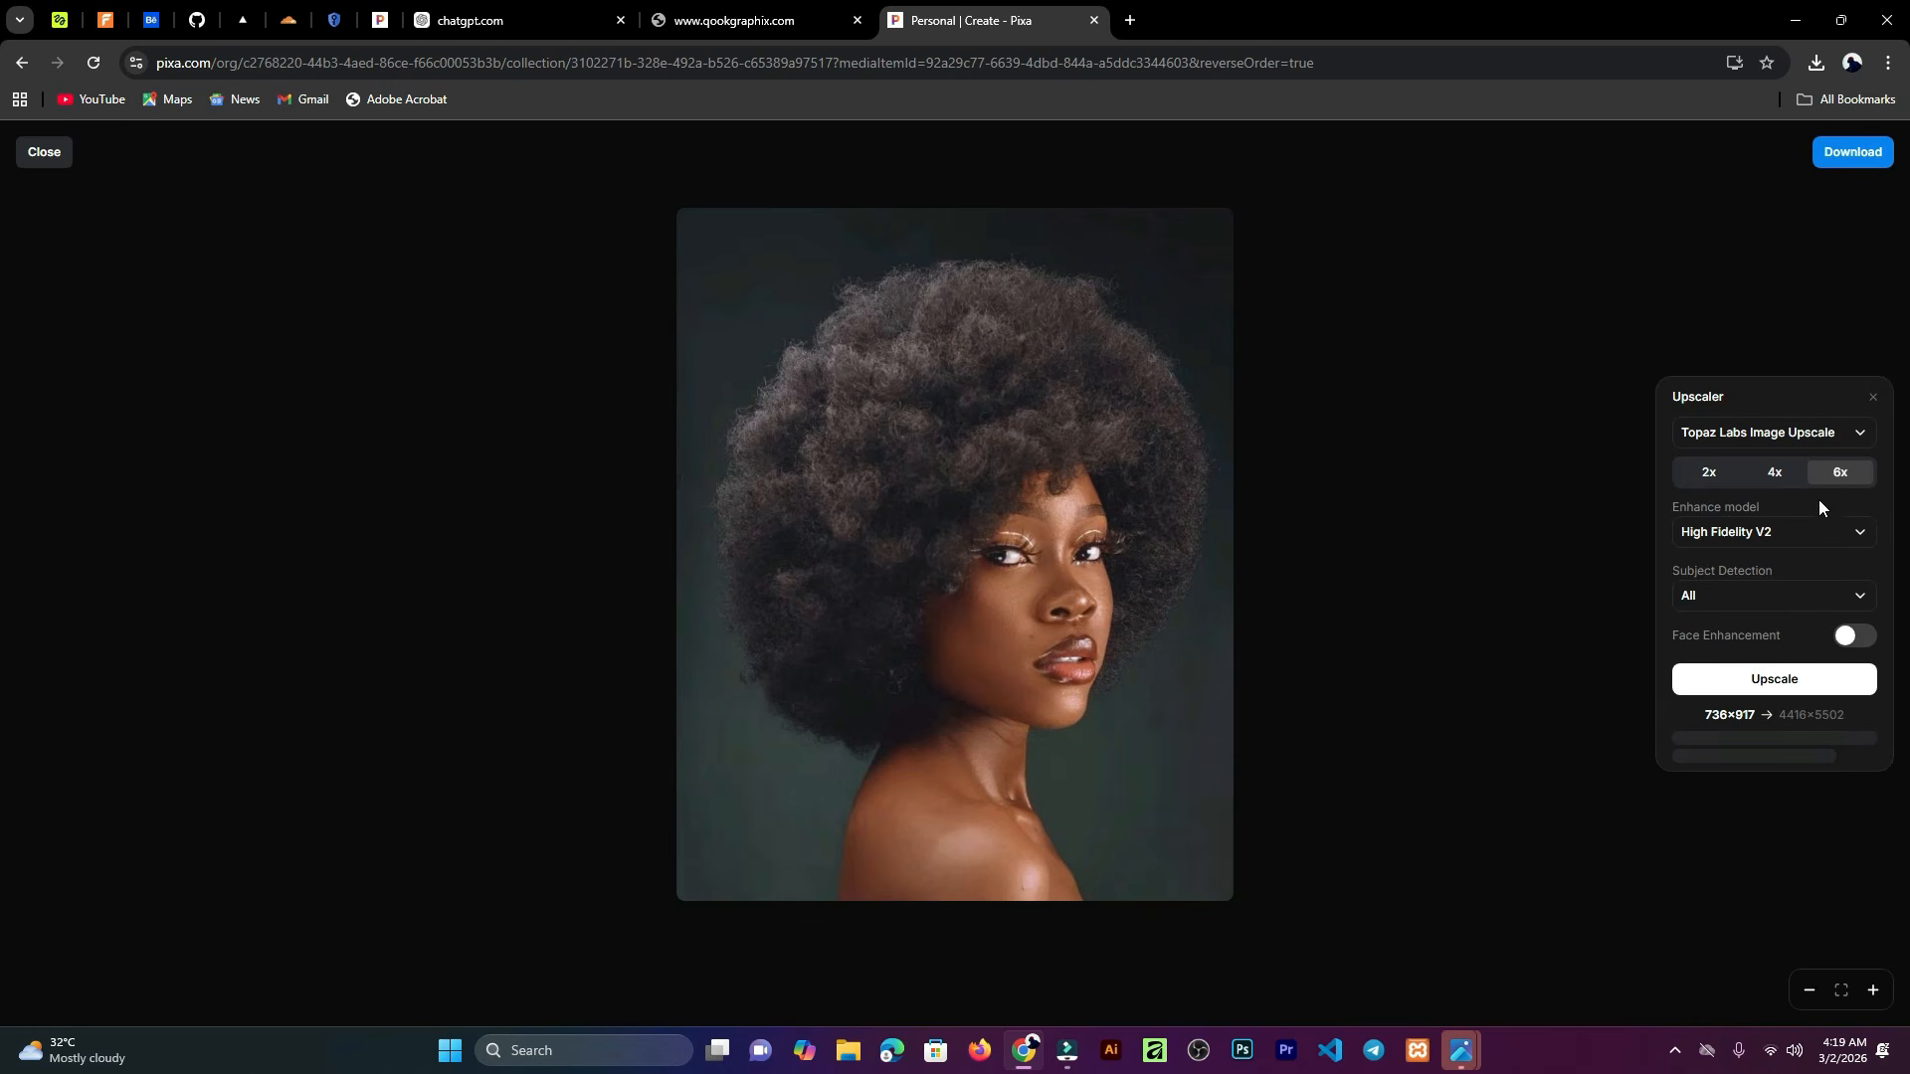
left_click(1838, 542)
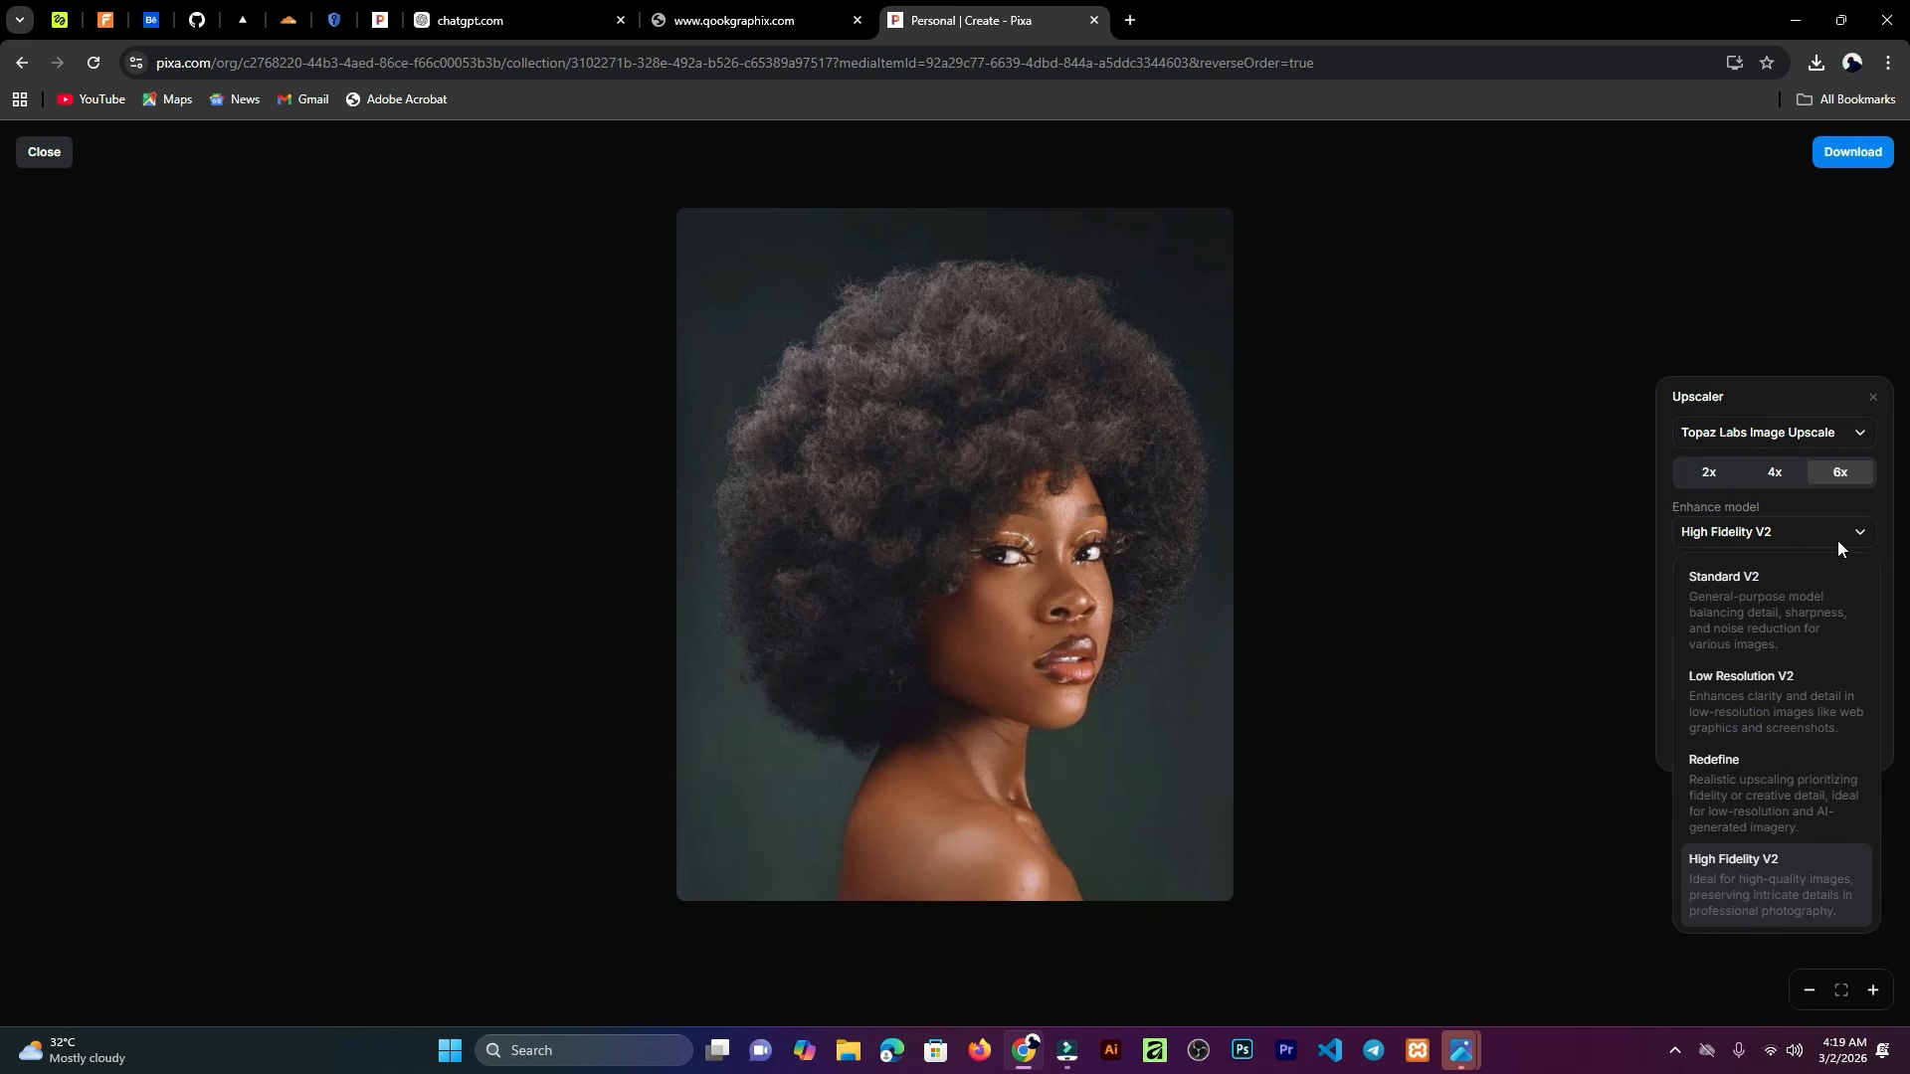
left_click(1836, 541)
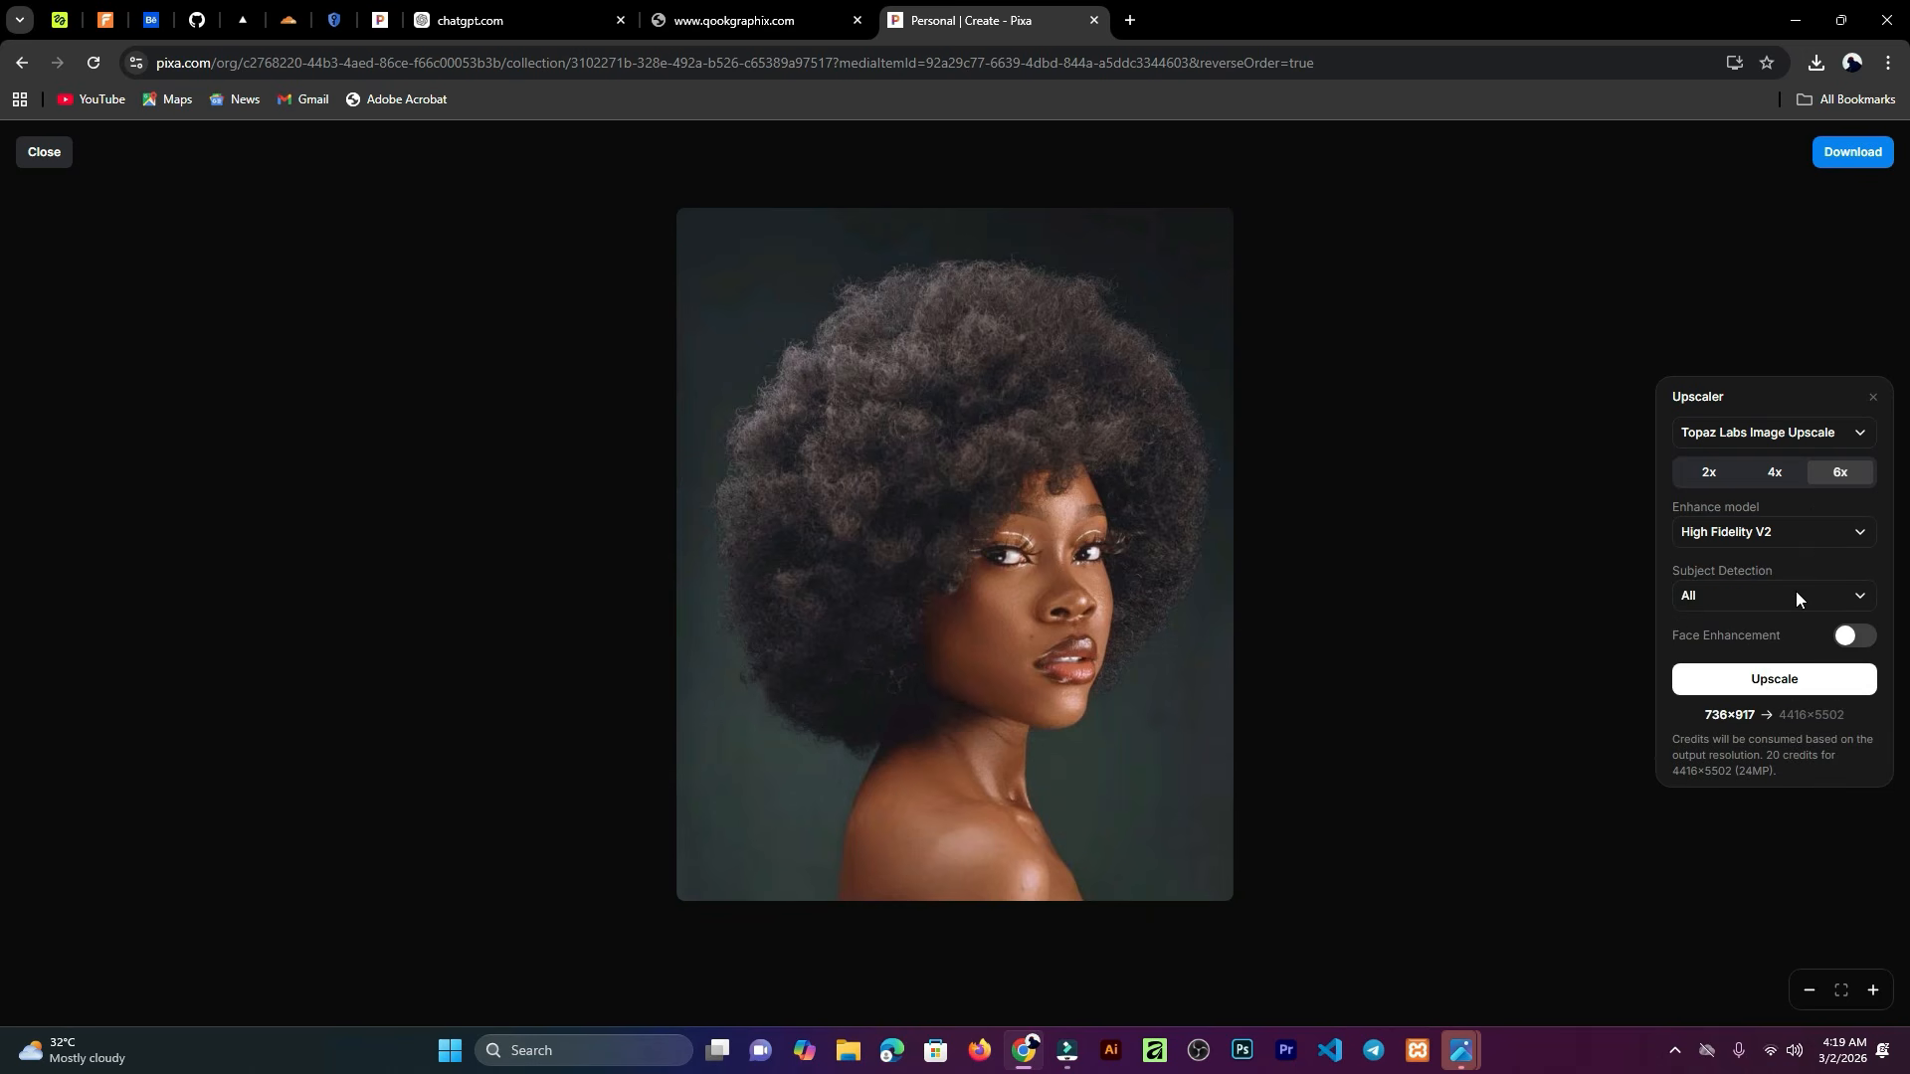
left_click(1852, 636)
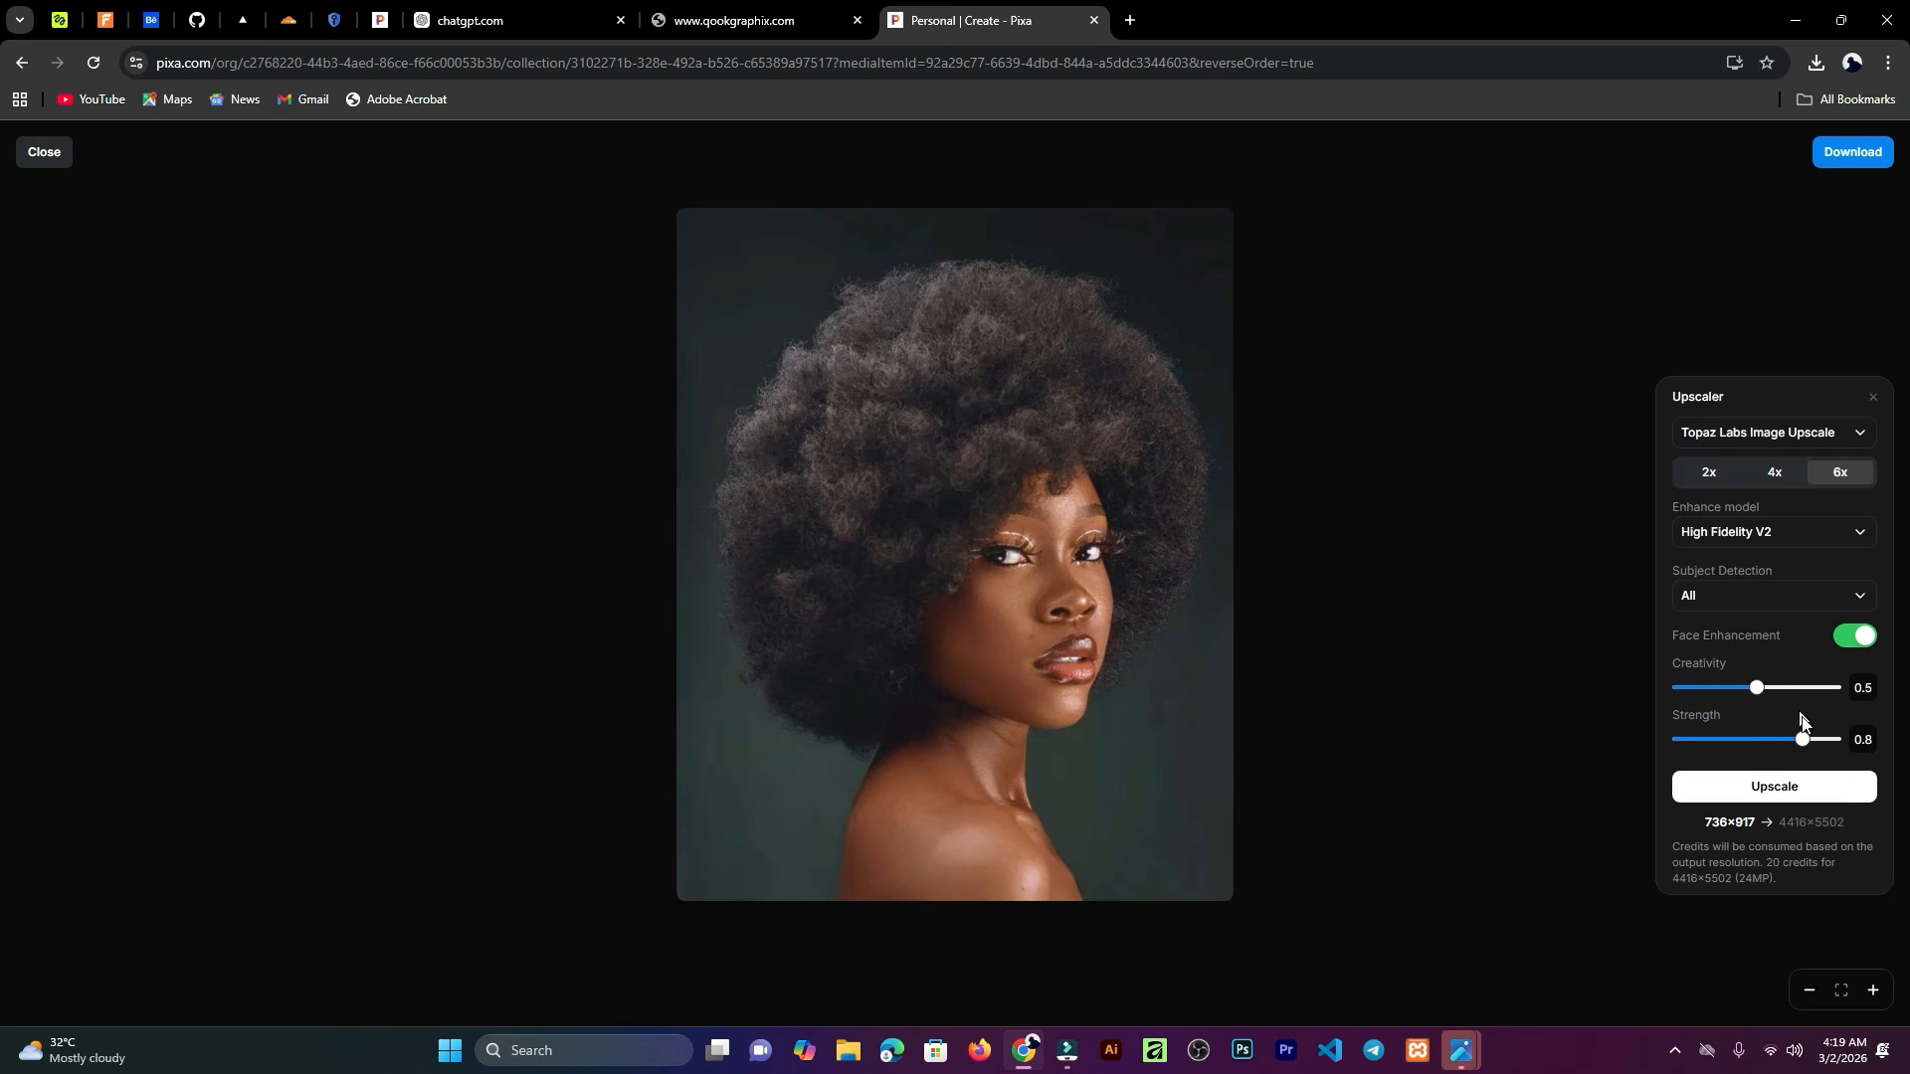
left_click(1763, 787)
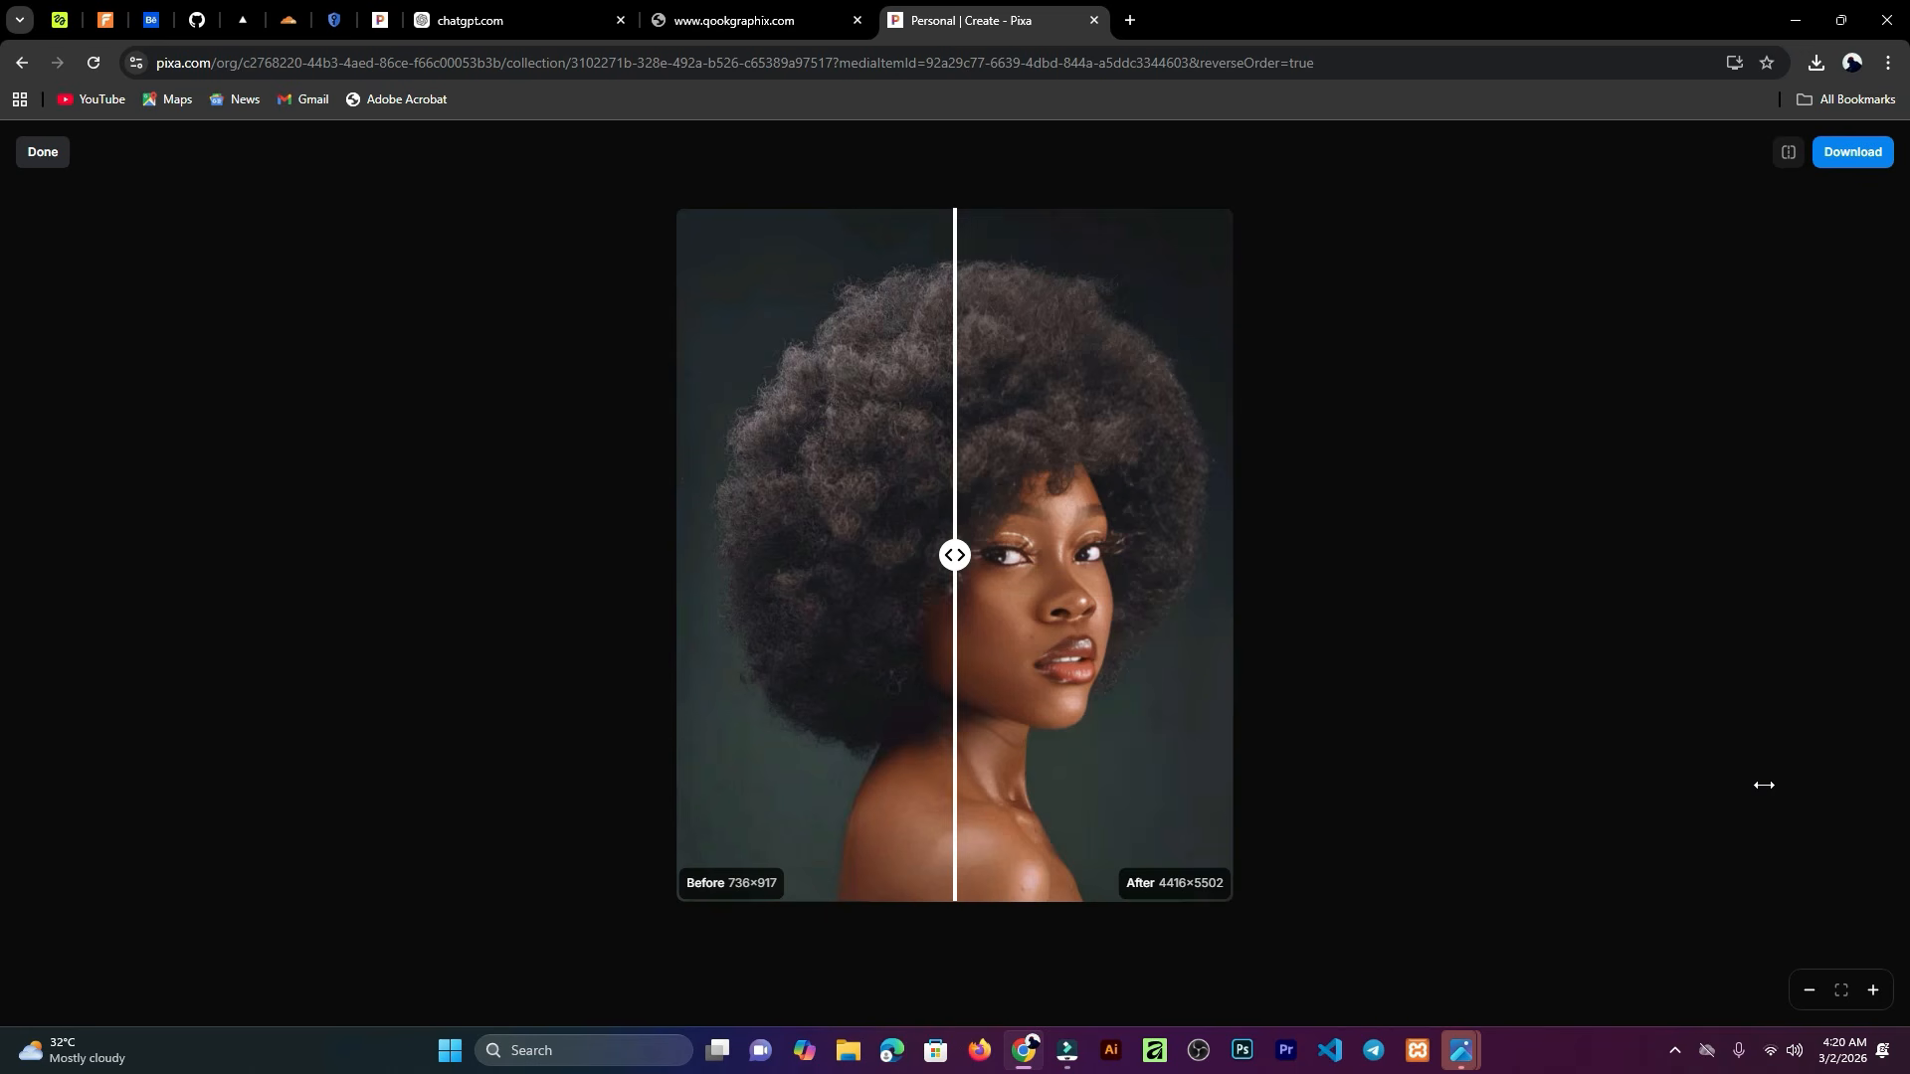
Step: Compare the face-enhanced upscale against the original using the comparison slider and revision thumbnails
left_click_drag(955, 555, 1267, 717)
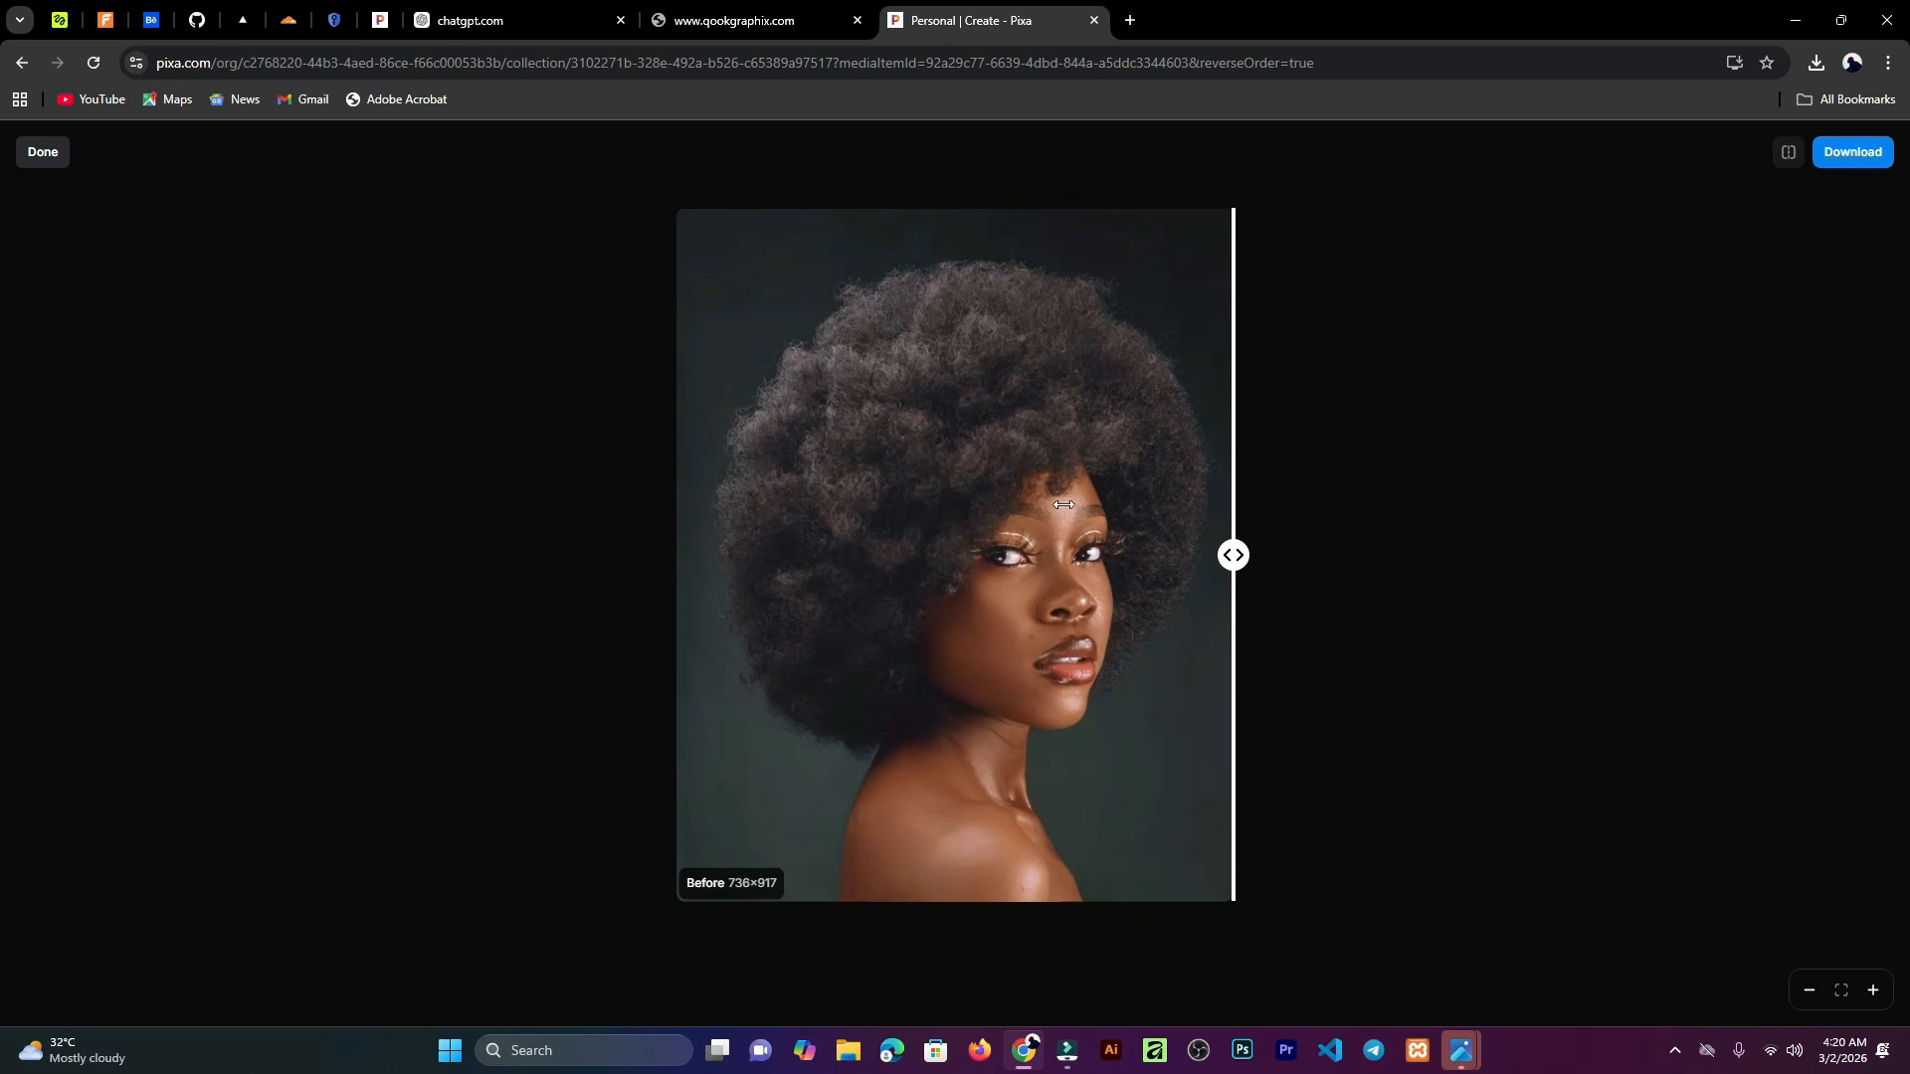
left_click(29, 161)
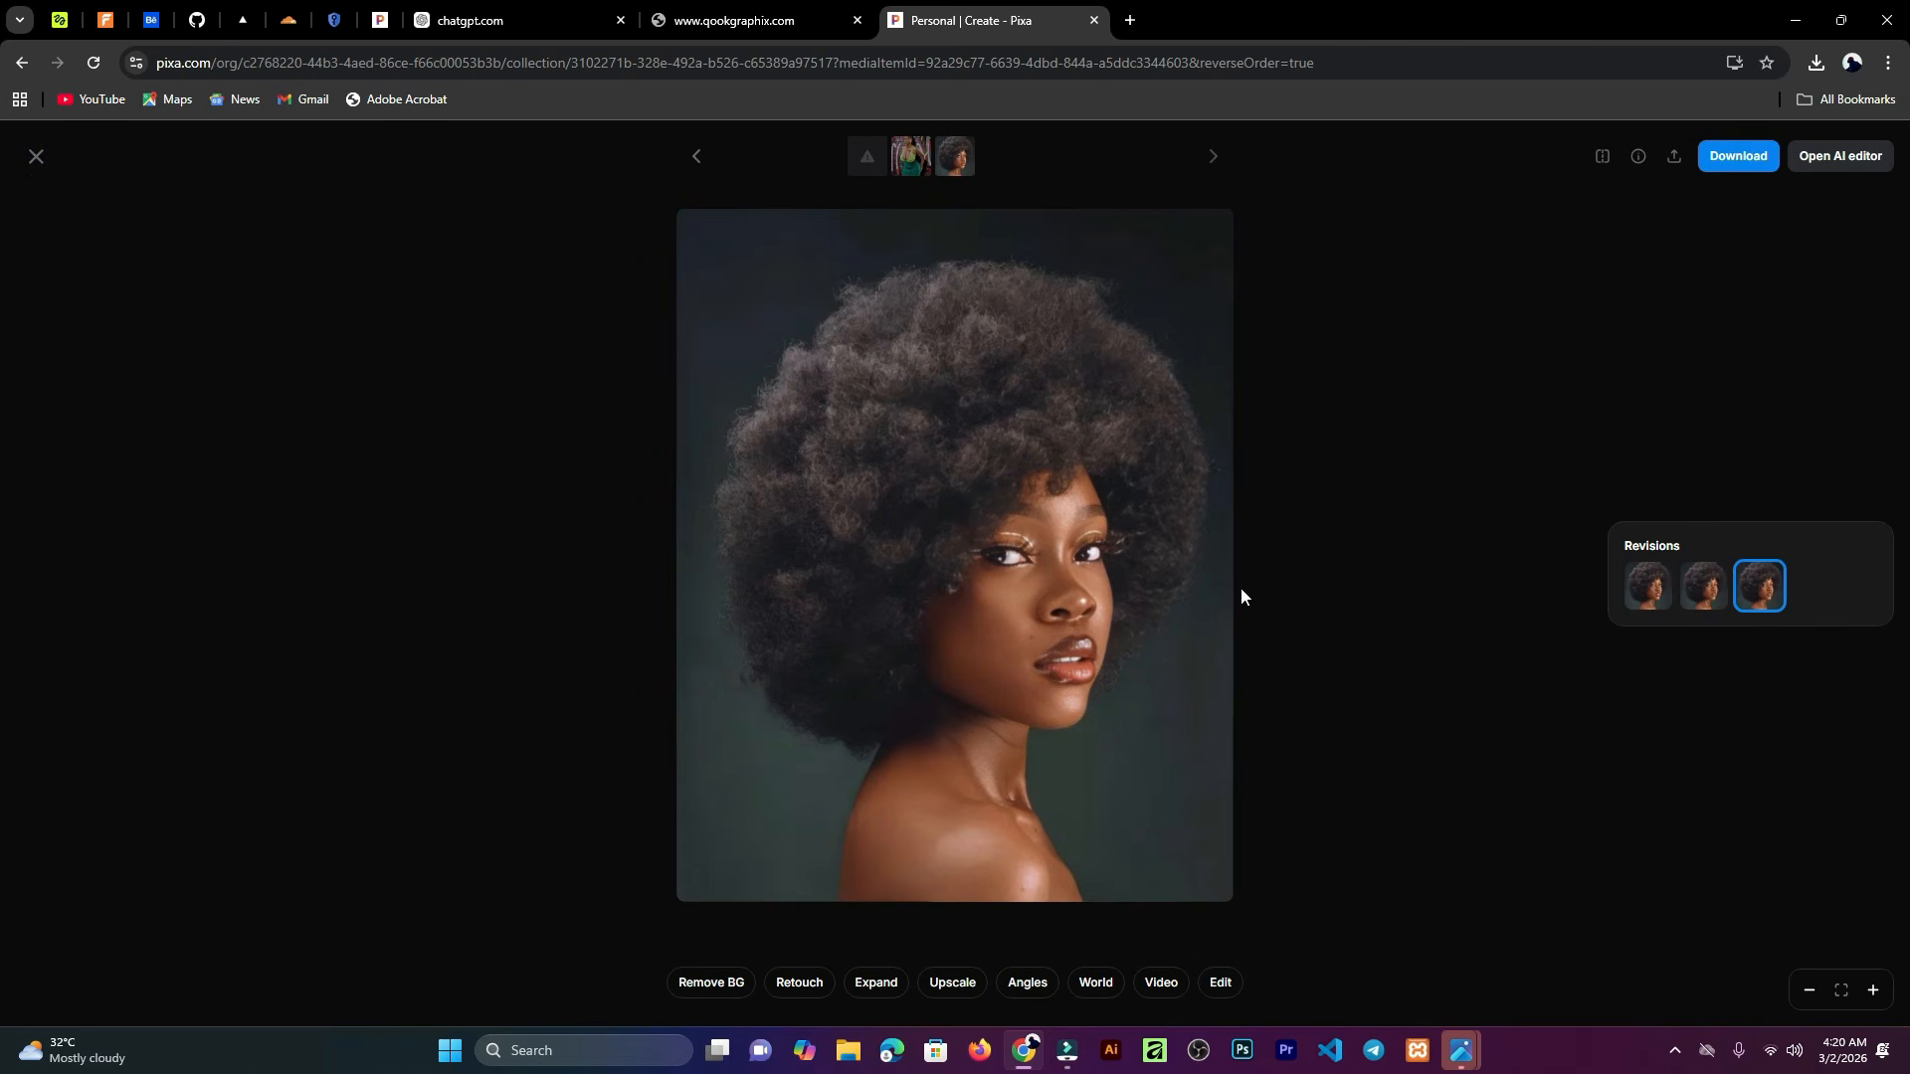
left_click(1648, 591)
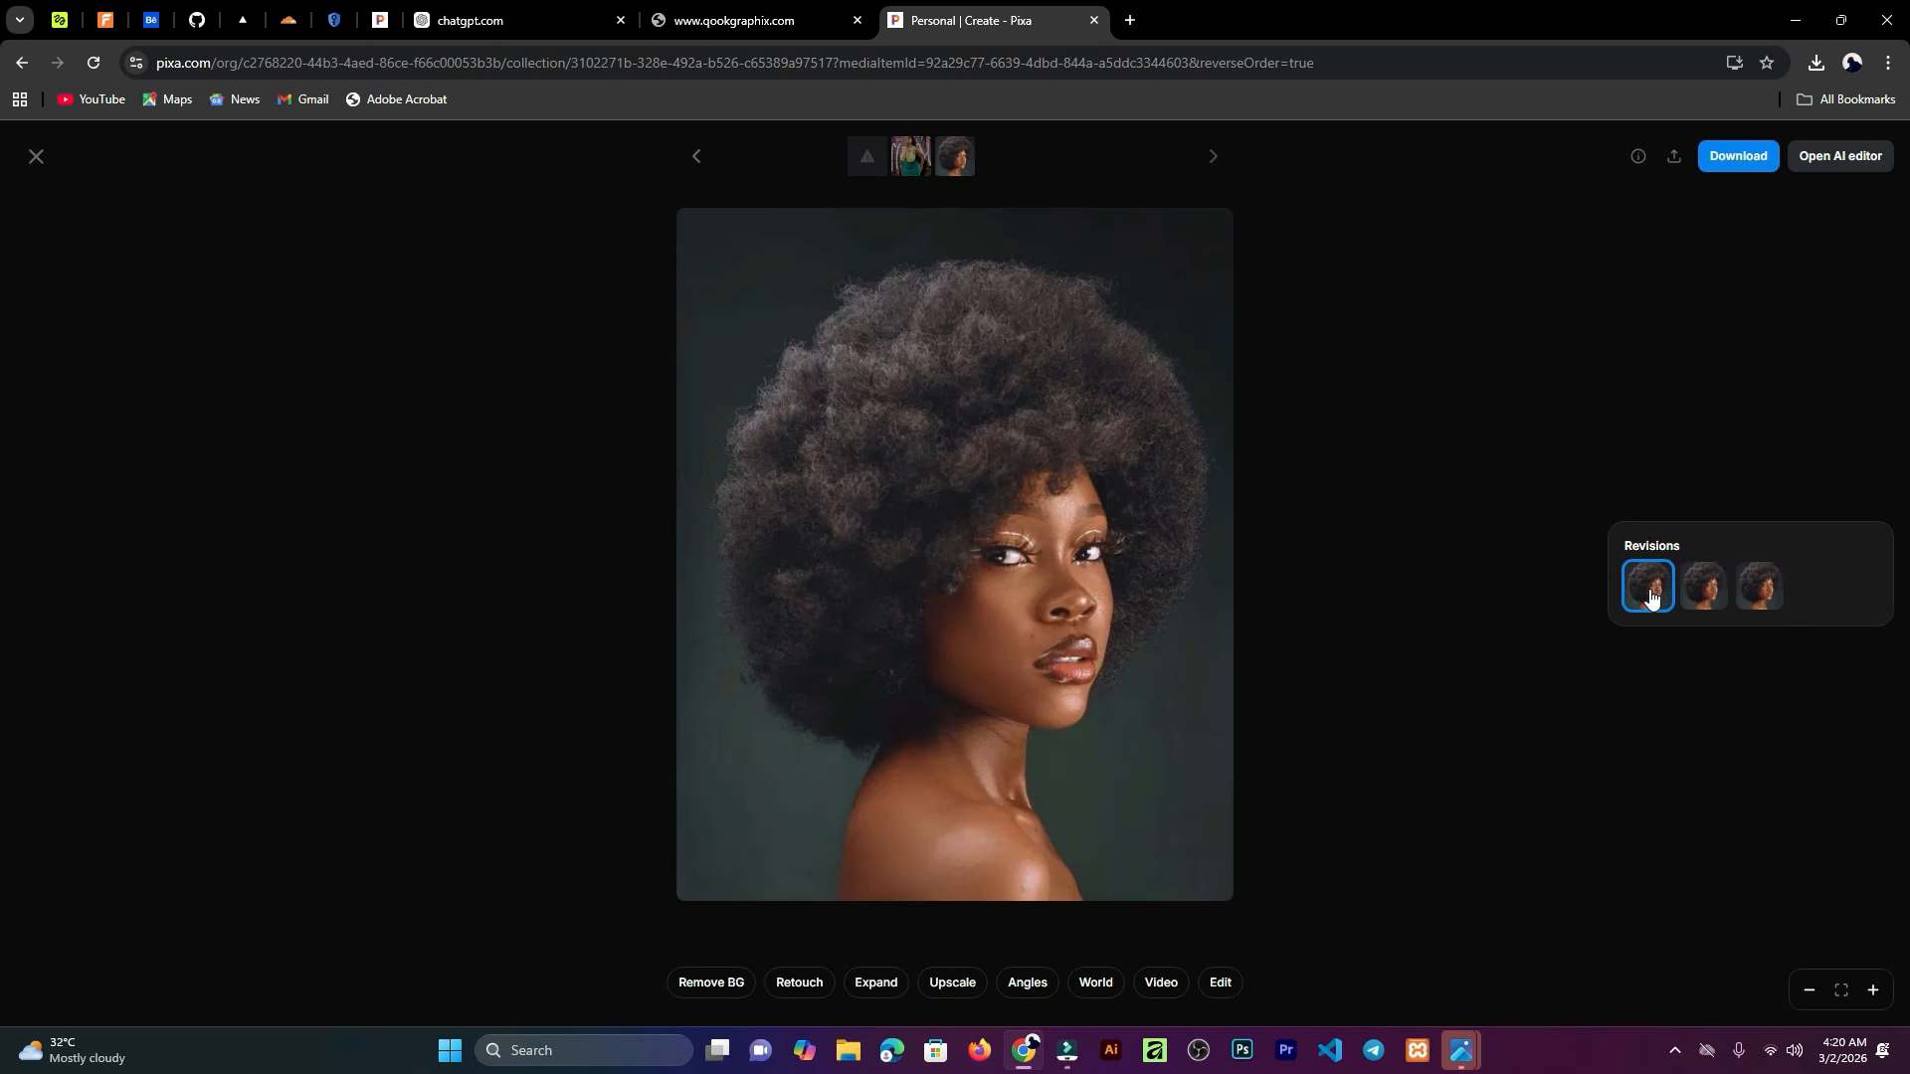
left_click(1753, 593)
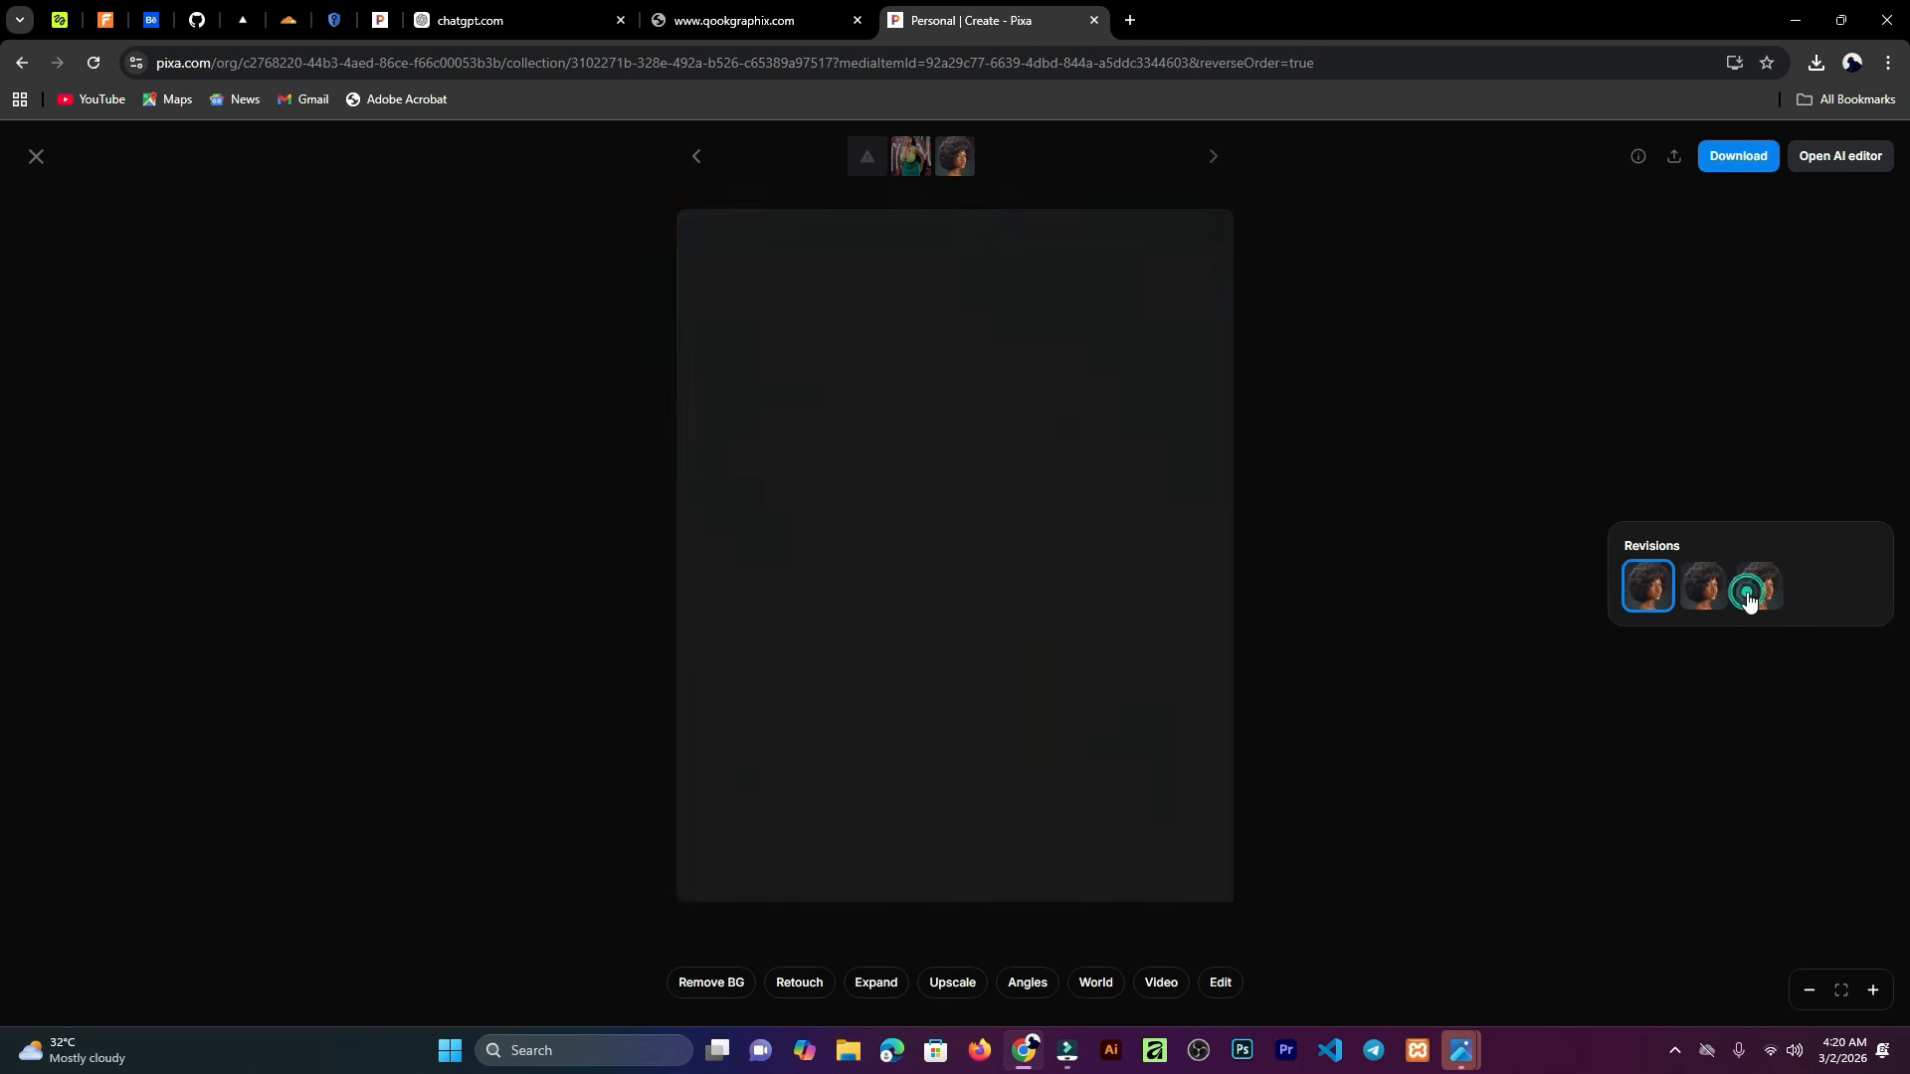
left_click(1653, 594)
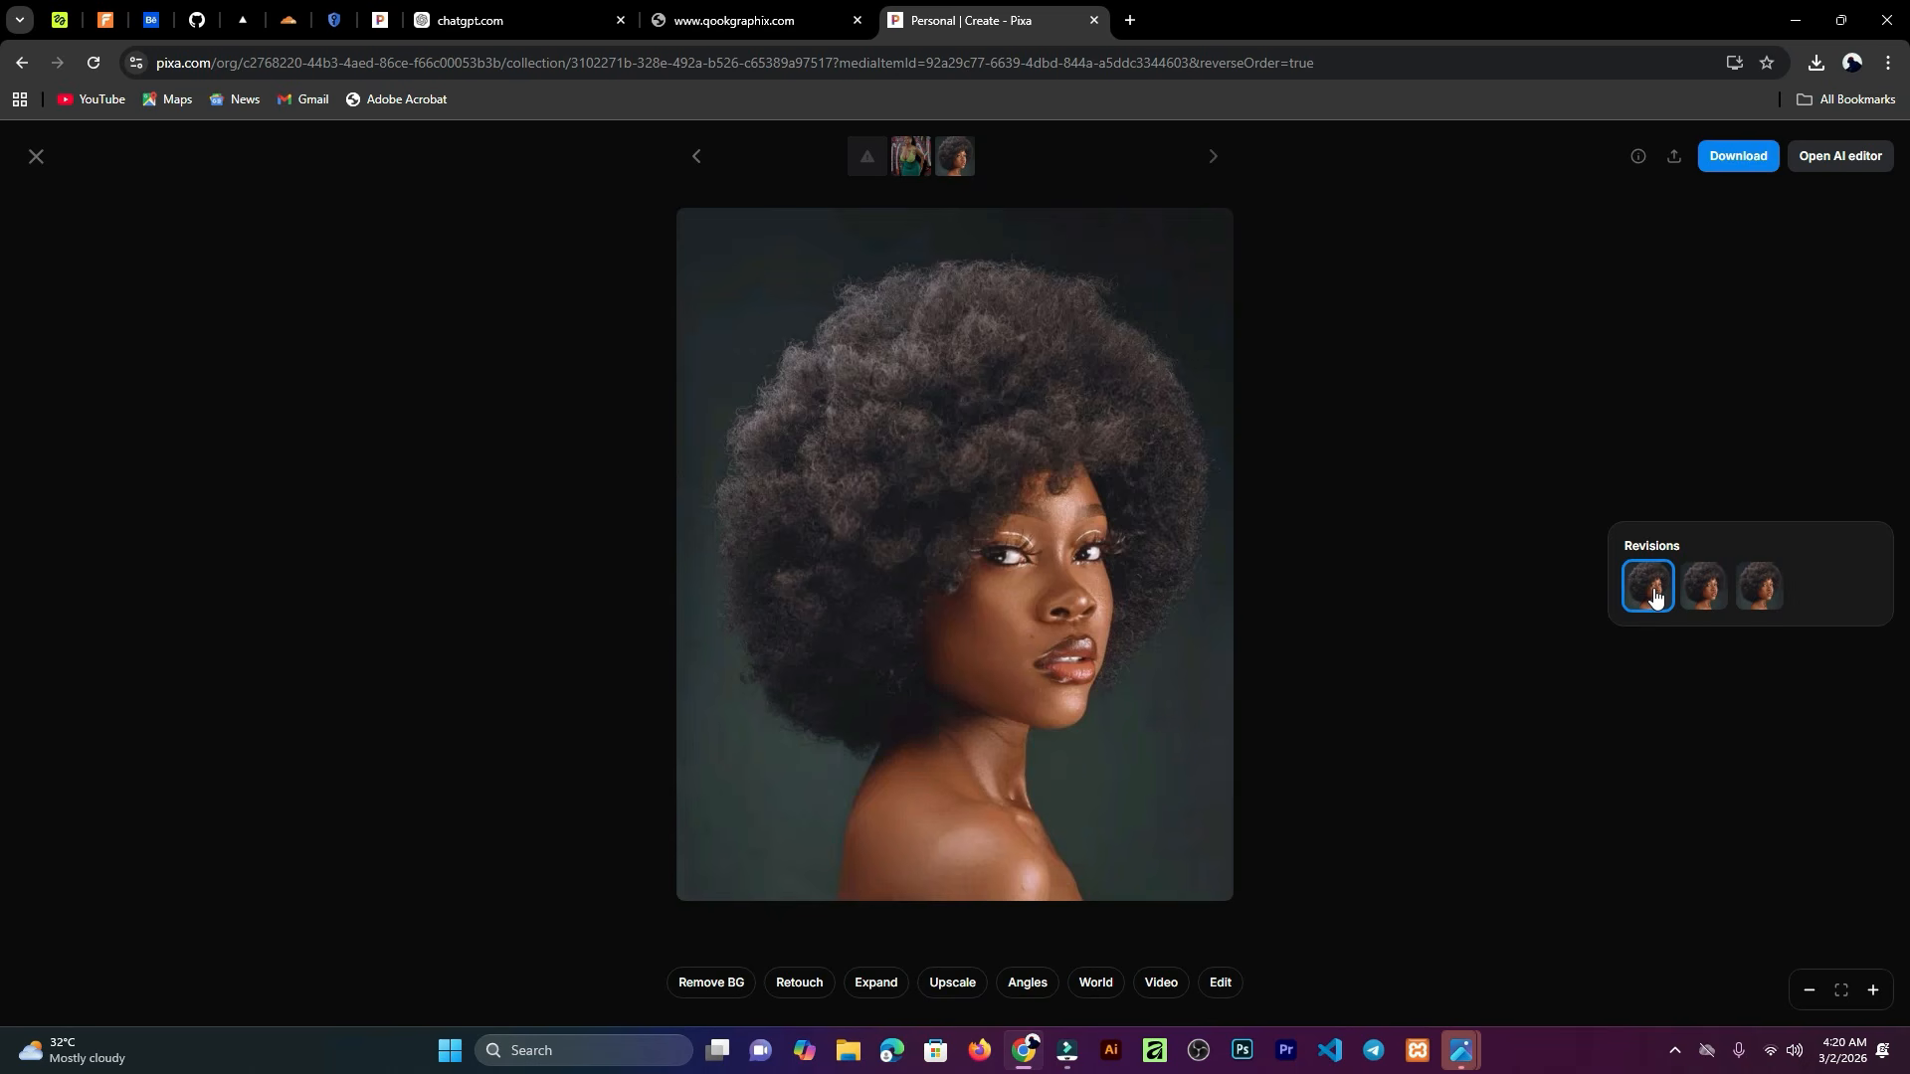
Step: Remove the background from the original portrait, download it as a transparent PNG, and close the viewer
left_click(720, 981)
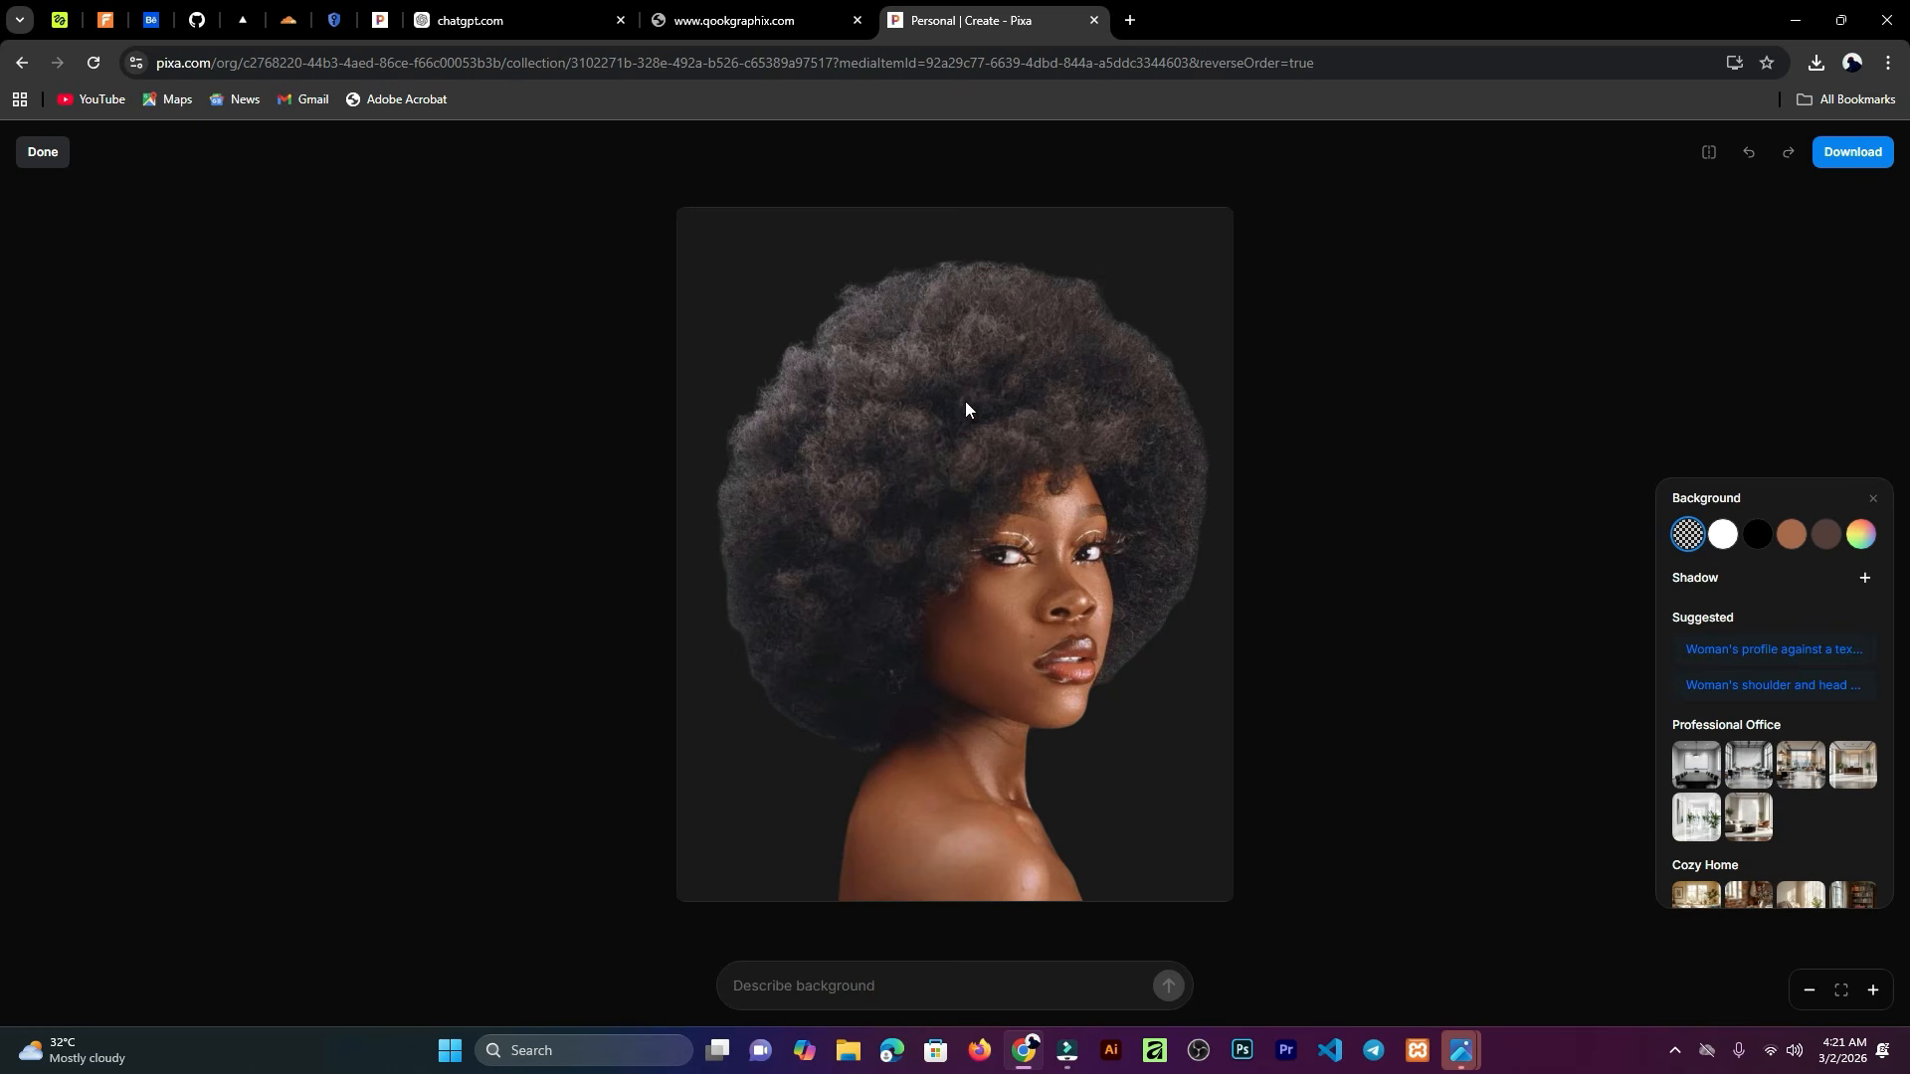
left_click(1864, 154)
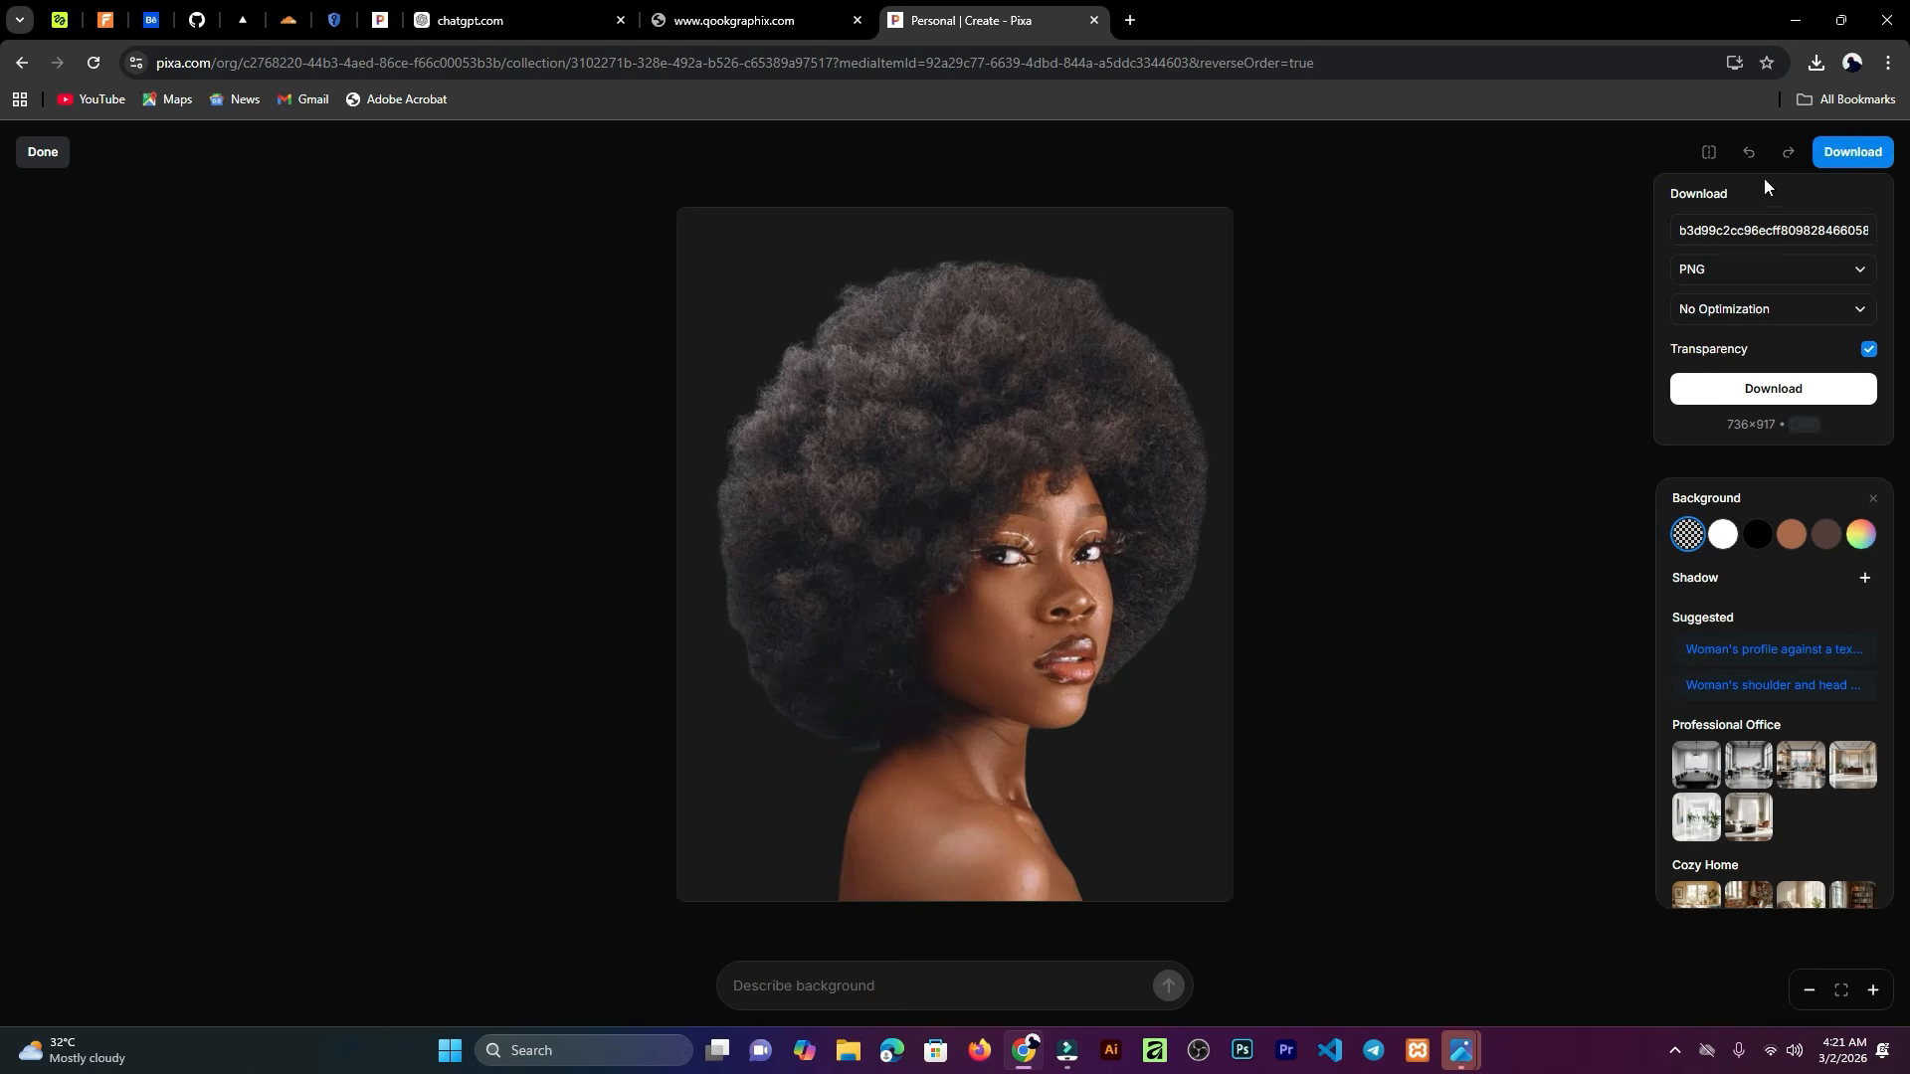
left_click(1754, 388)
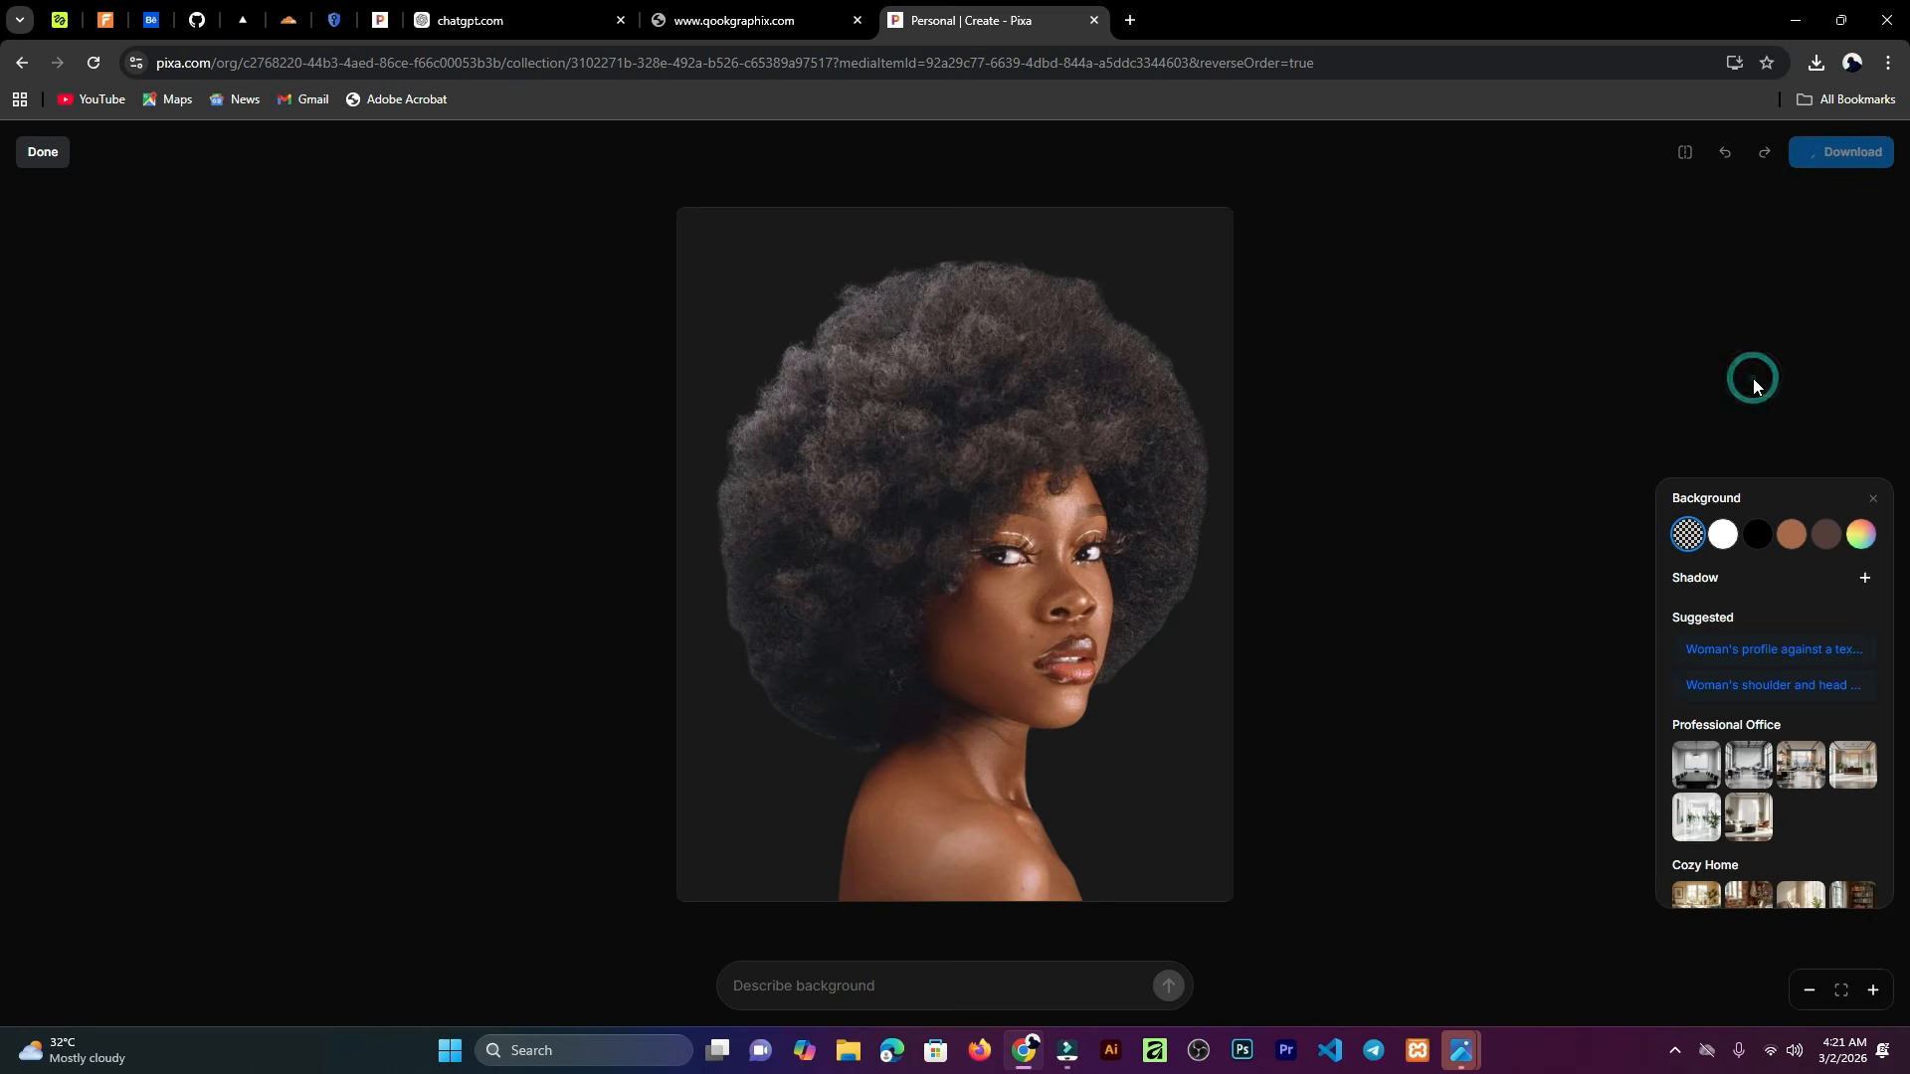
left_click(38, 153)
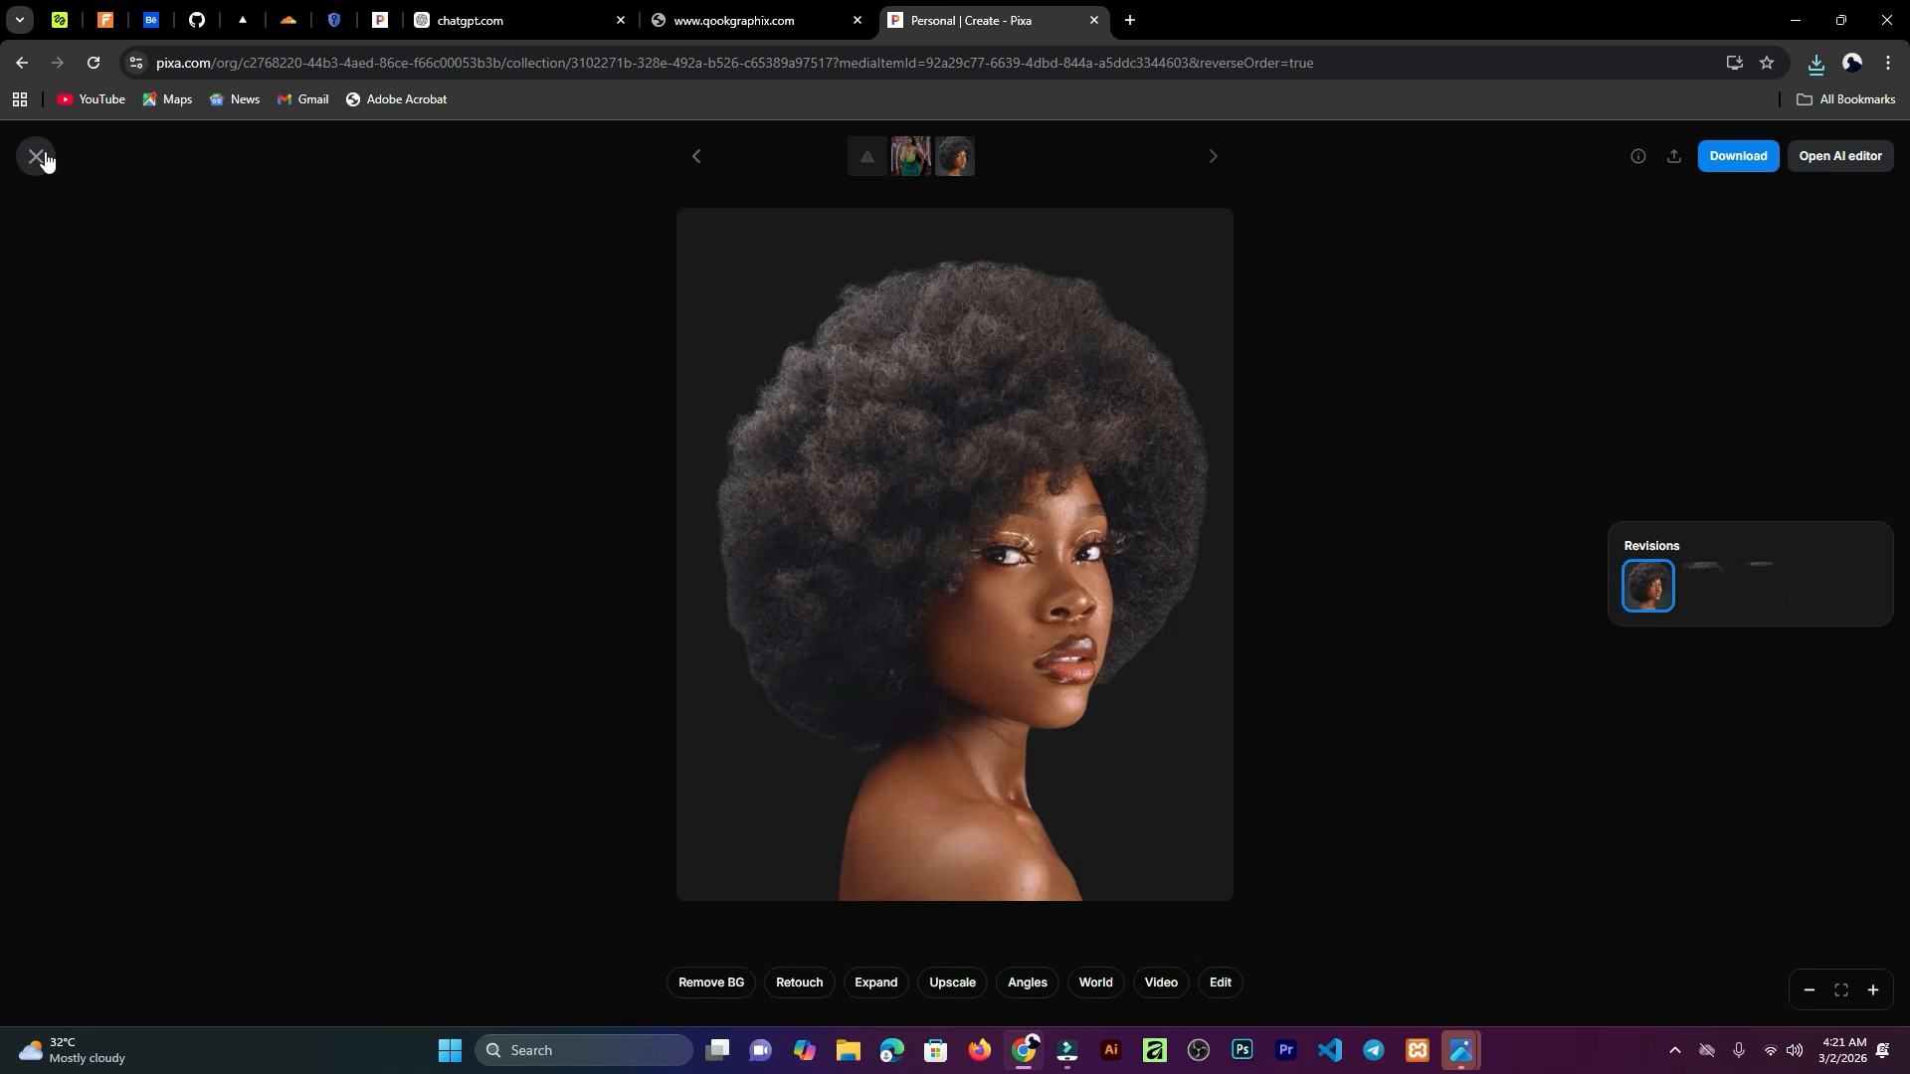
left_click(46, 158)
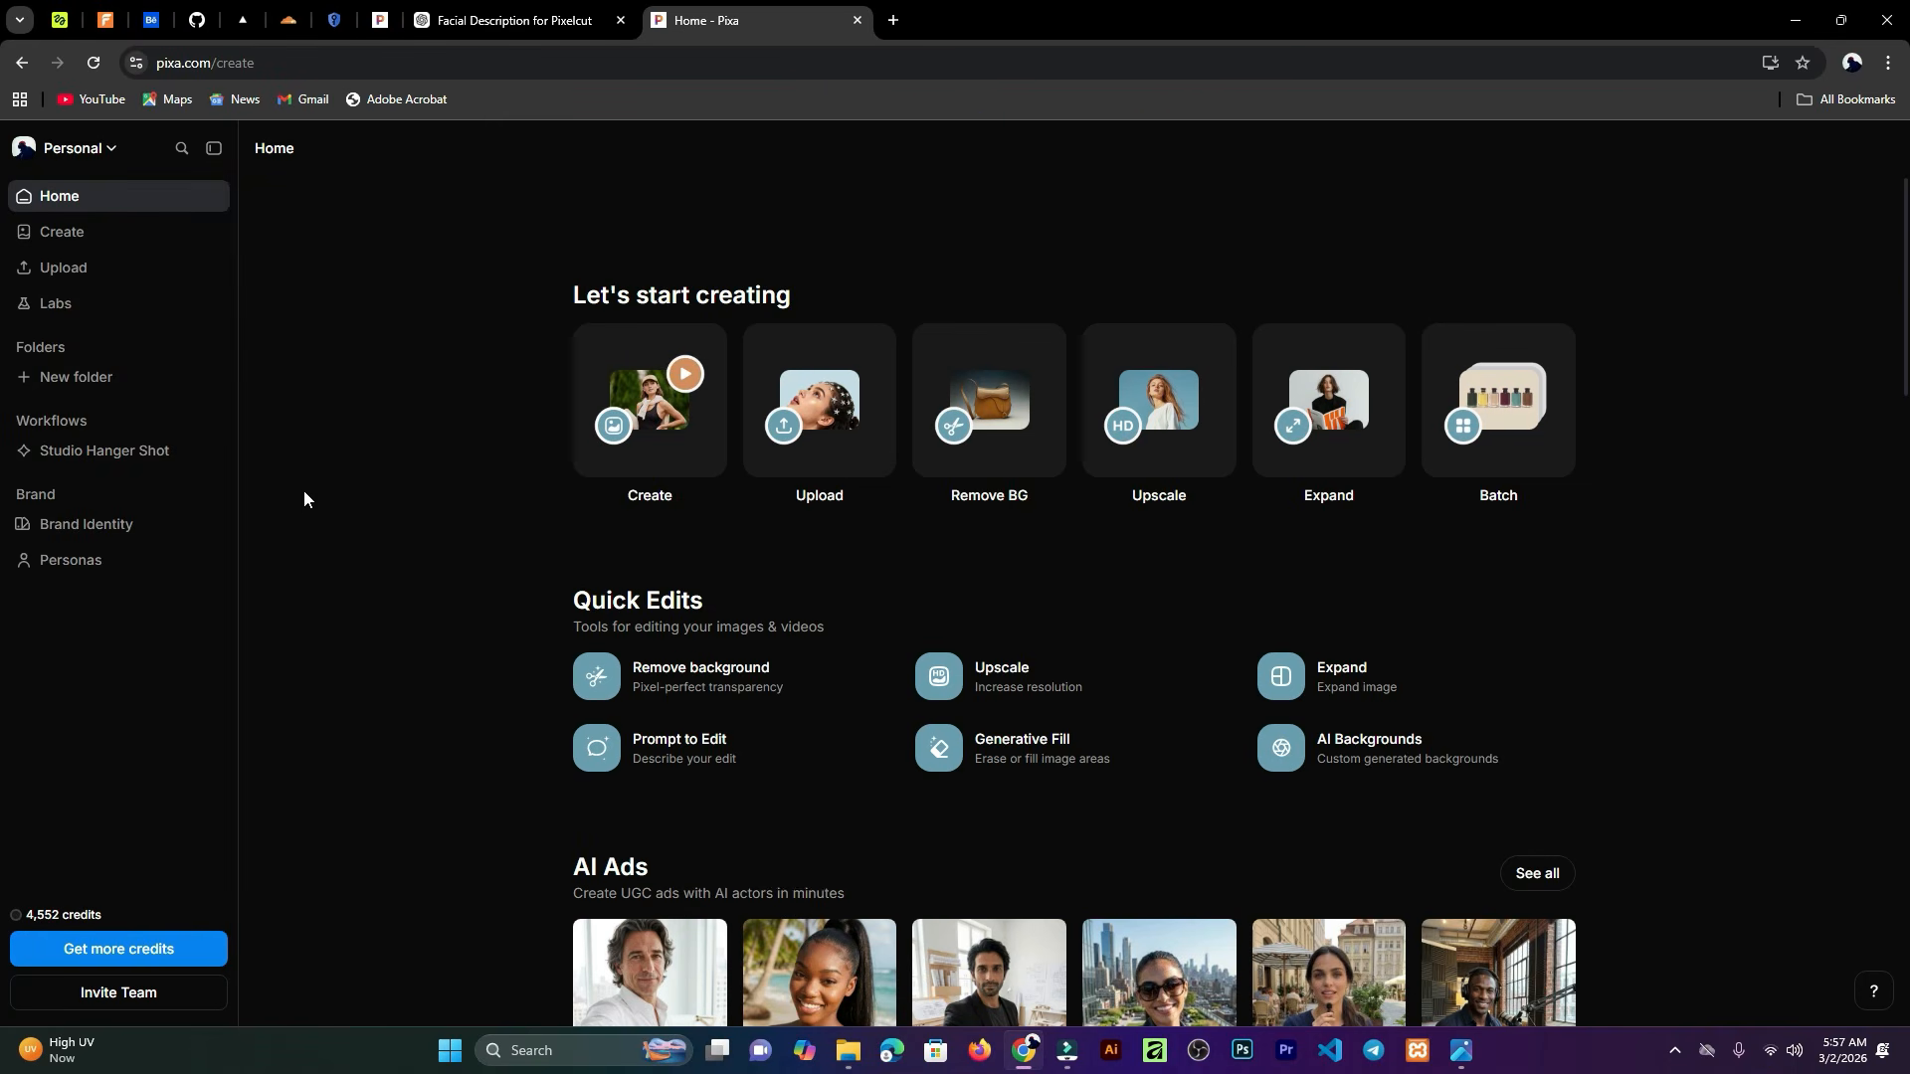
Step: Open Create, switch the prompt to Video mode and choose the Kling v3.0 Pro model
left_click(650, 430)
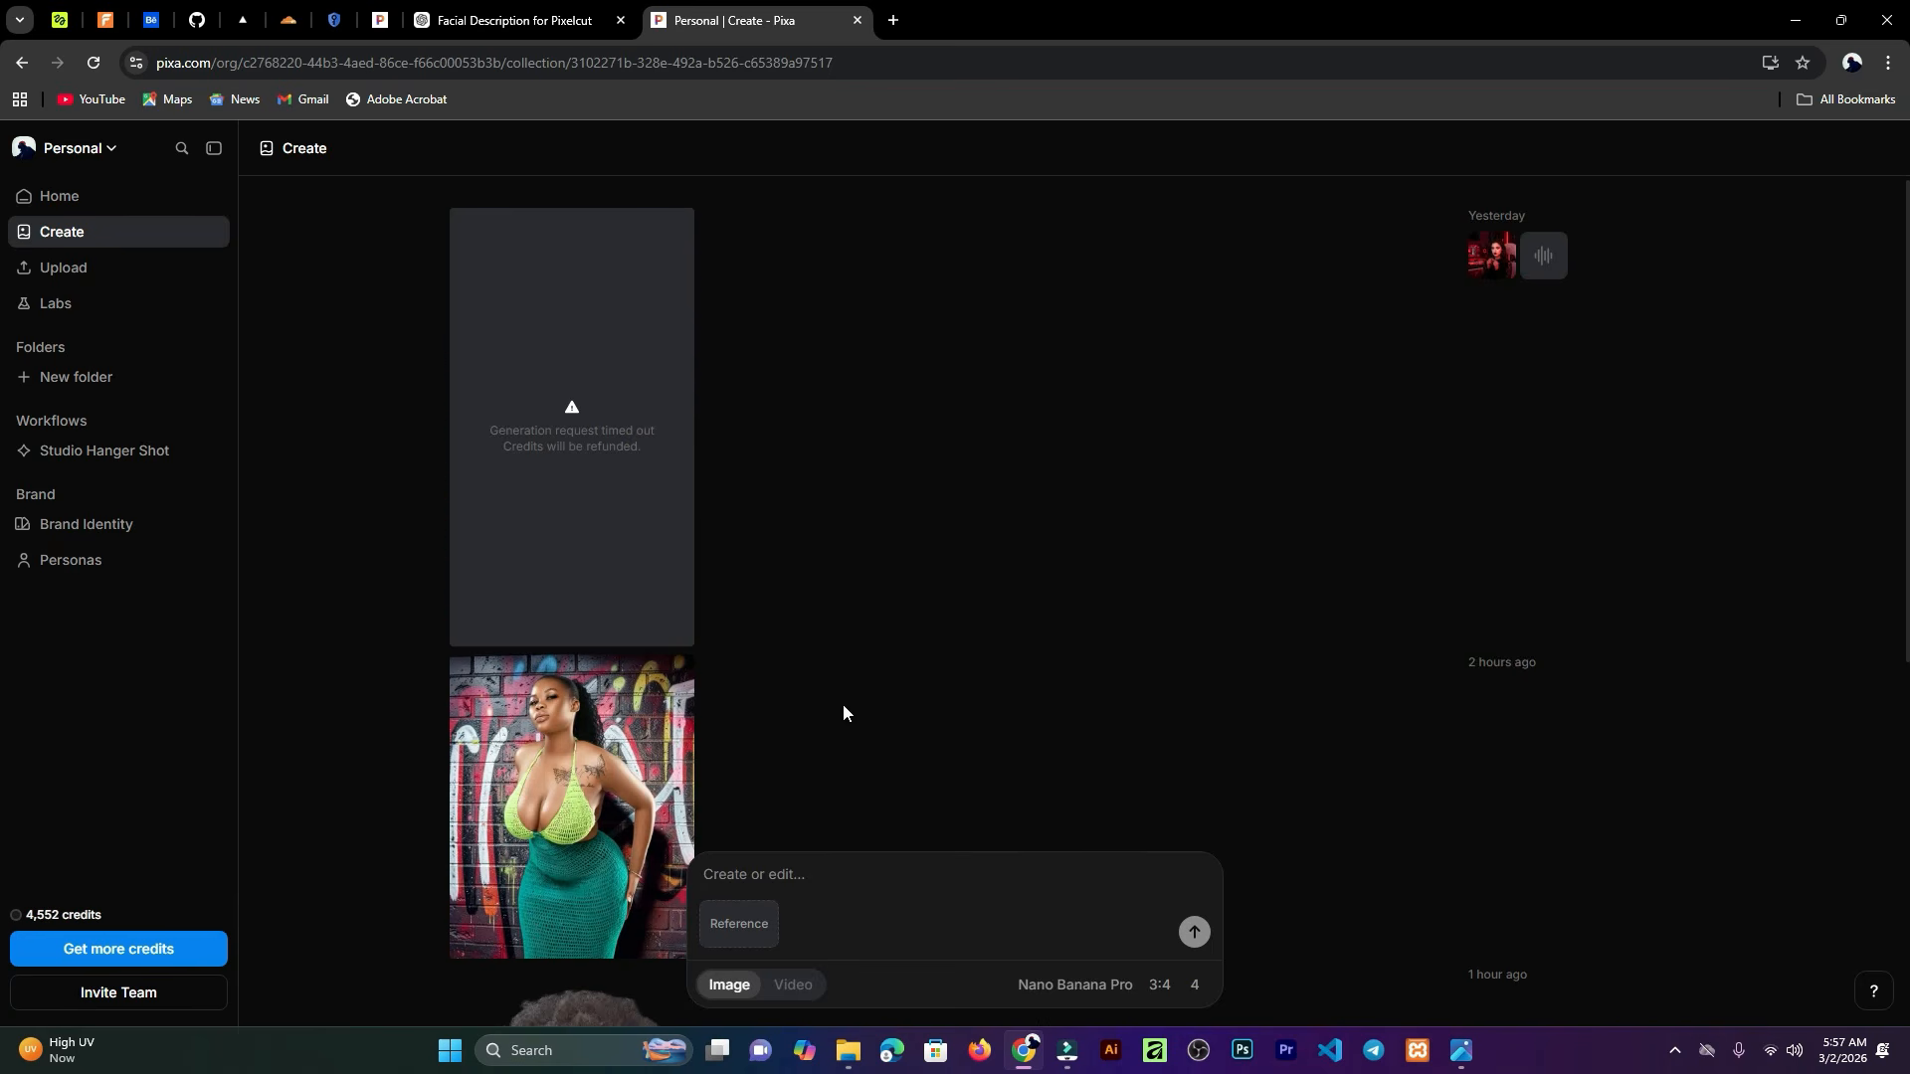
scroll(955, 700, "down", 6)
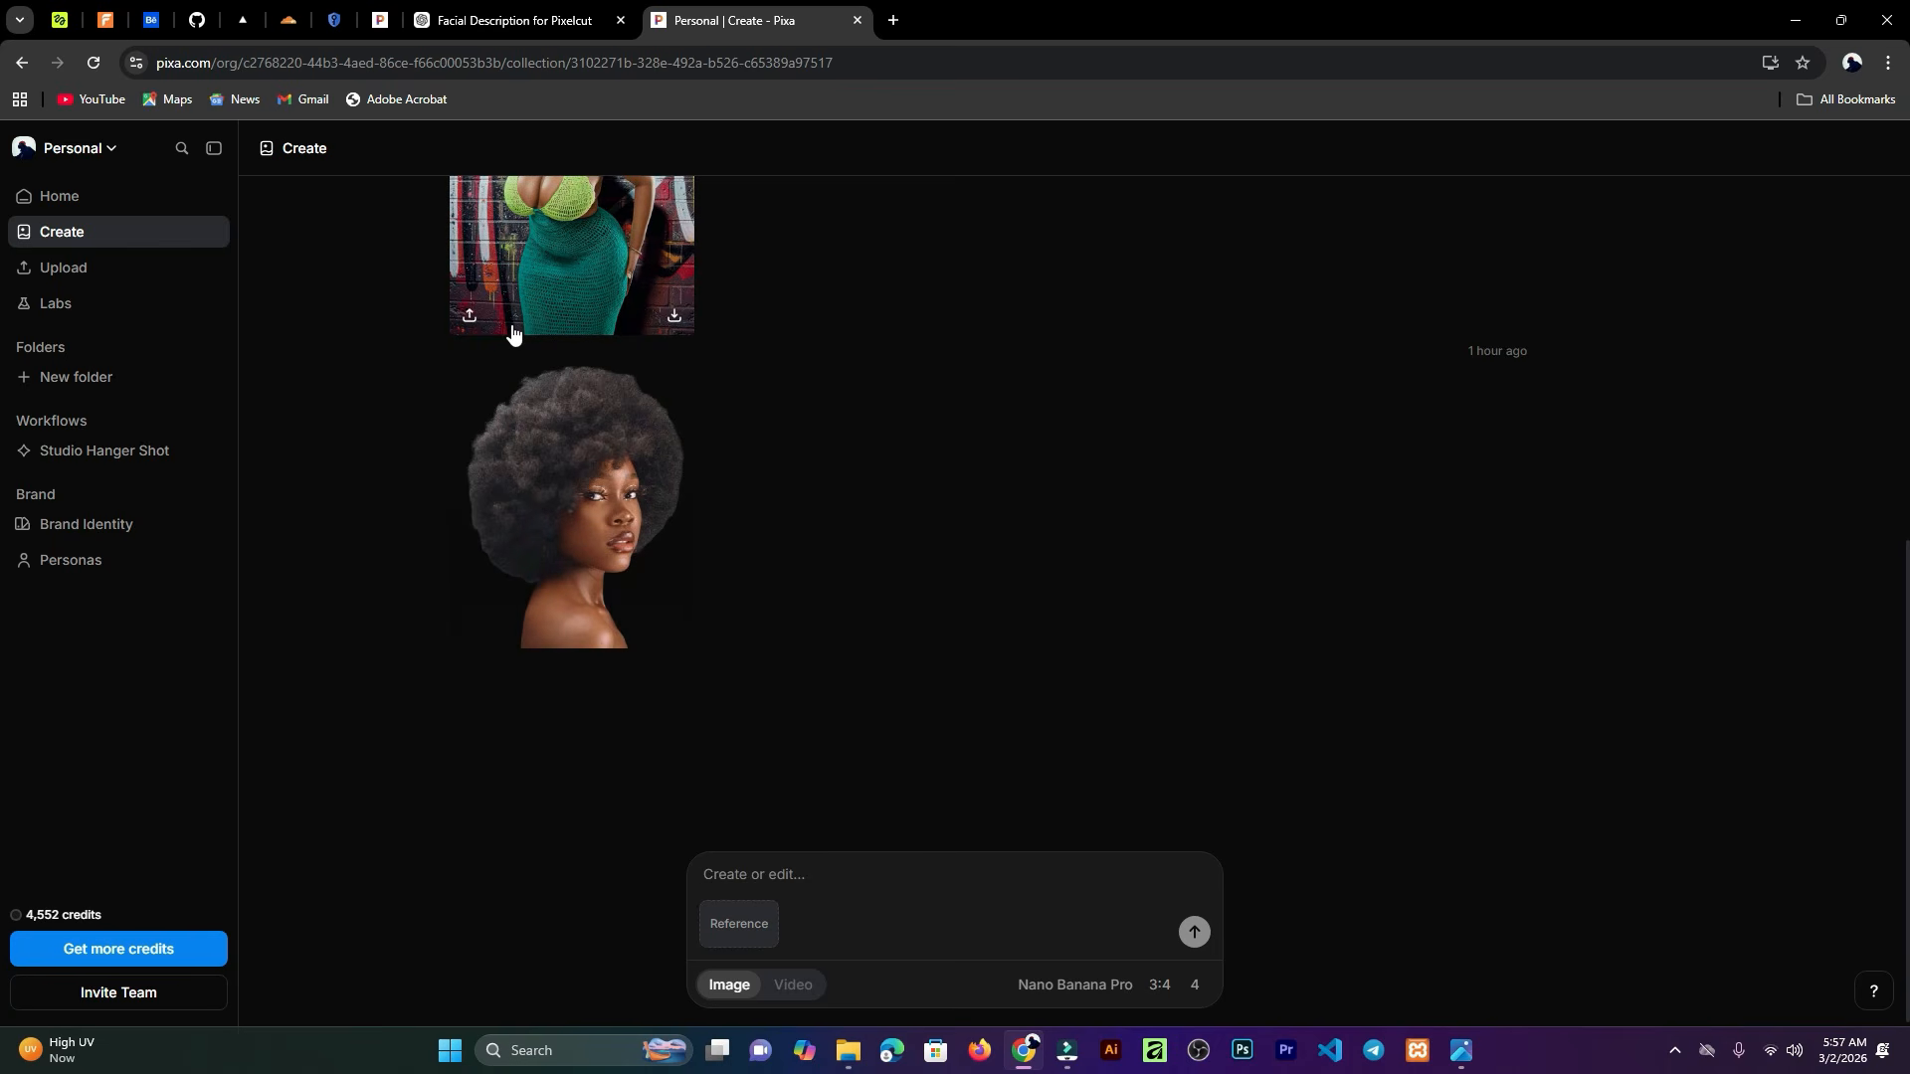
scroll(517, 354, "up", 1)
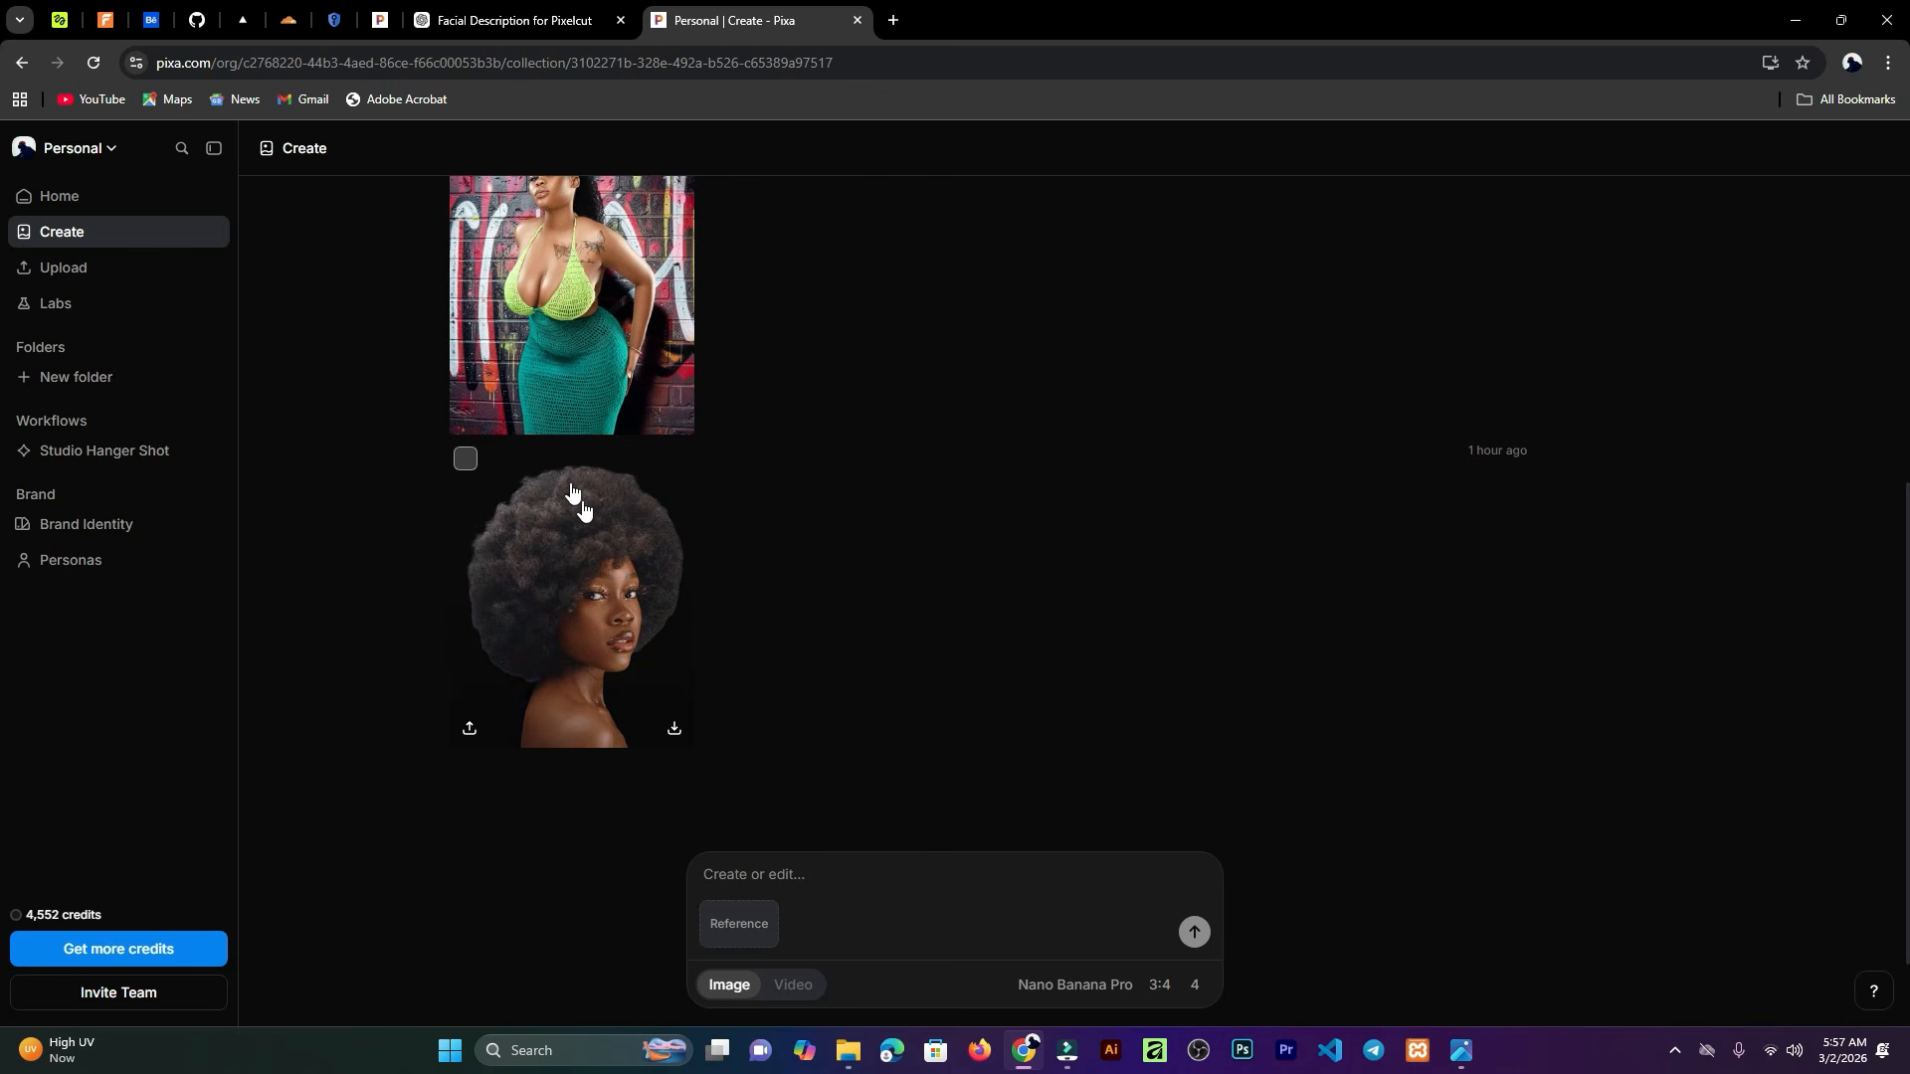
scroll(542, 438, "up", 2)
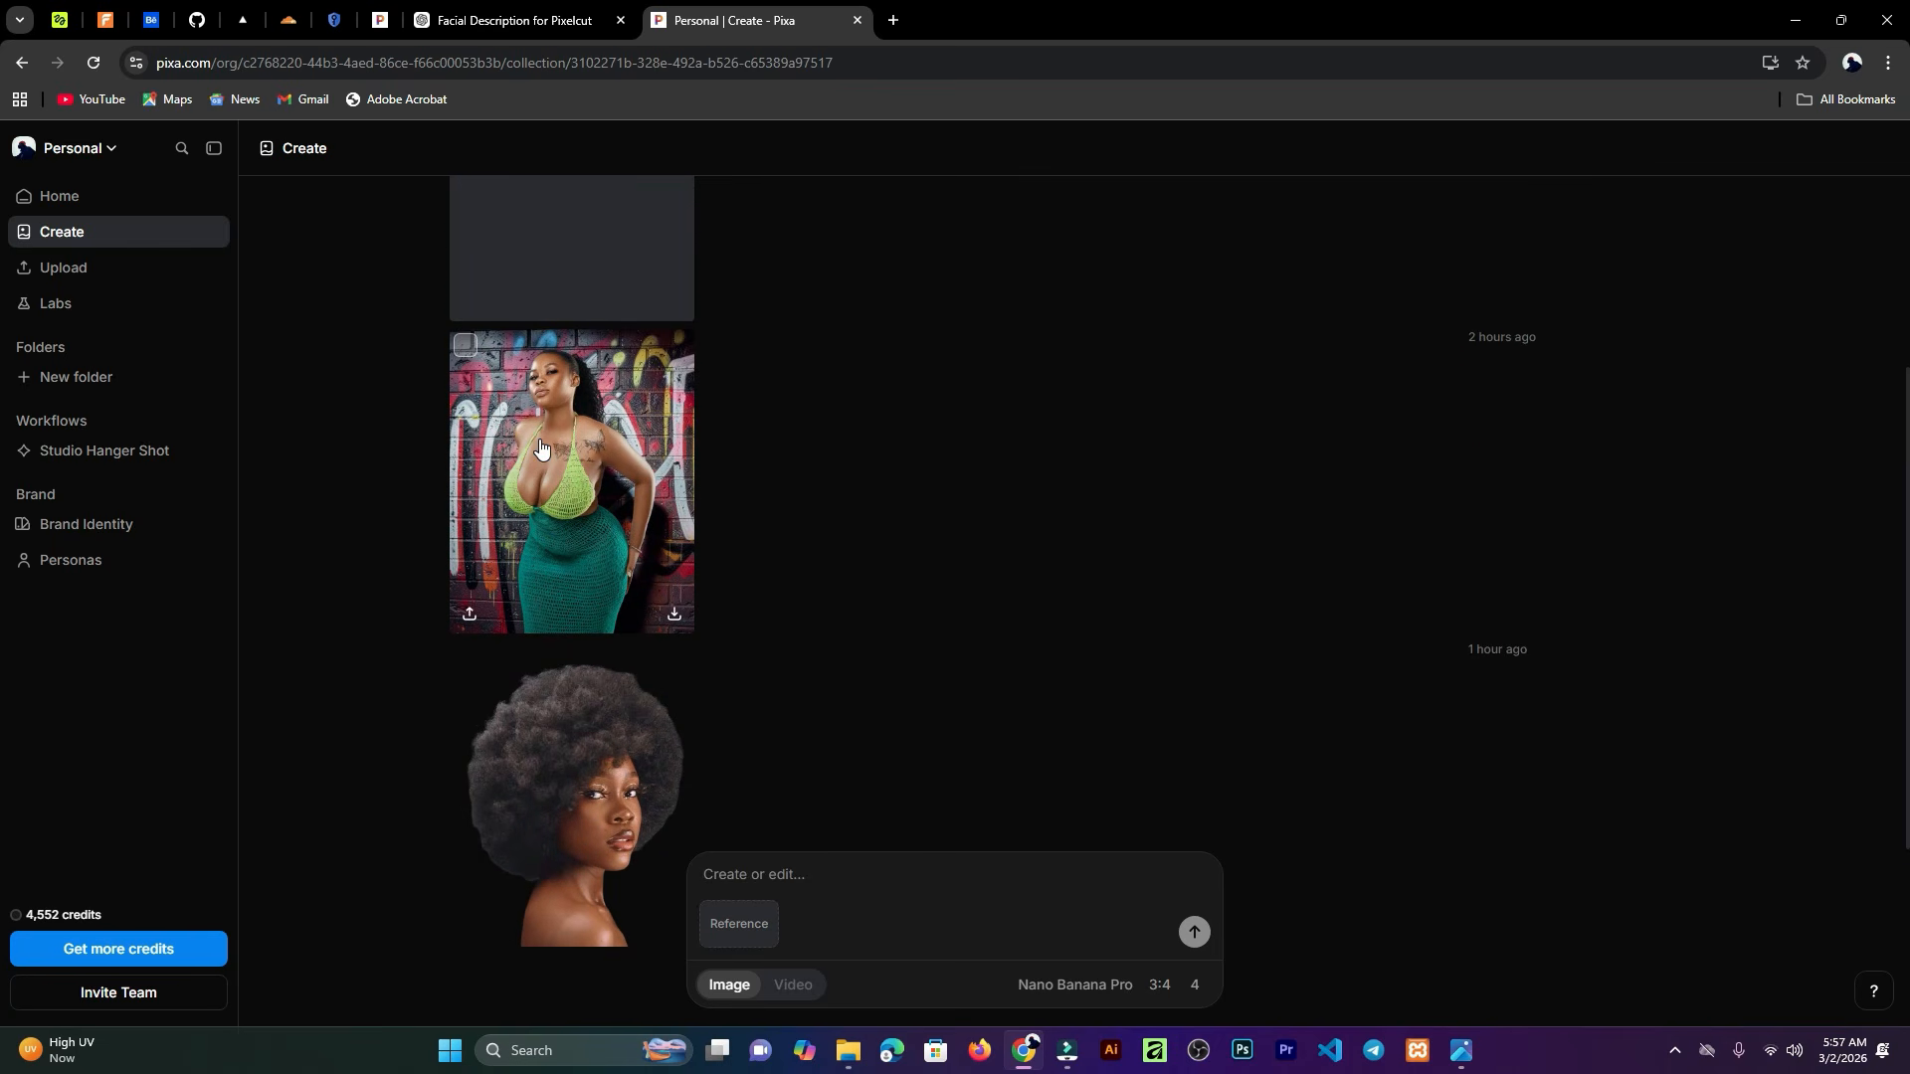
scroll(921, 795, "down", 2)
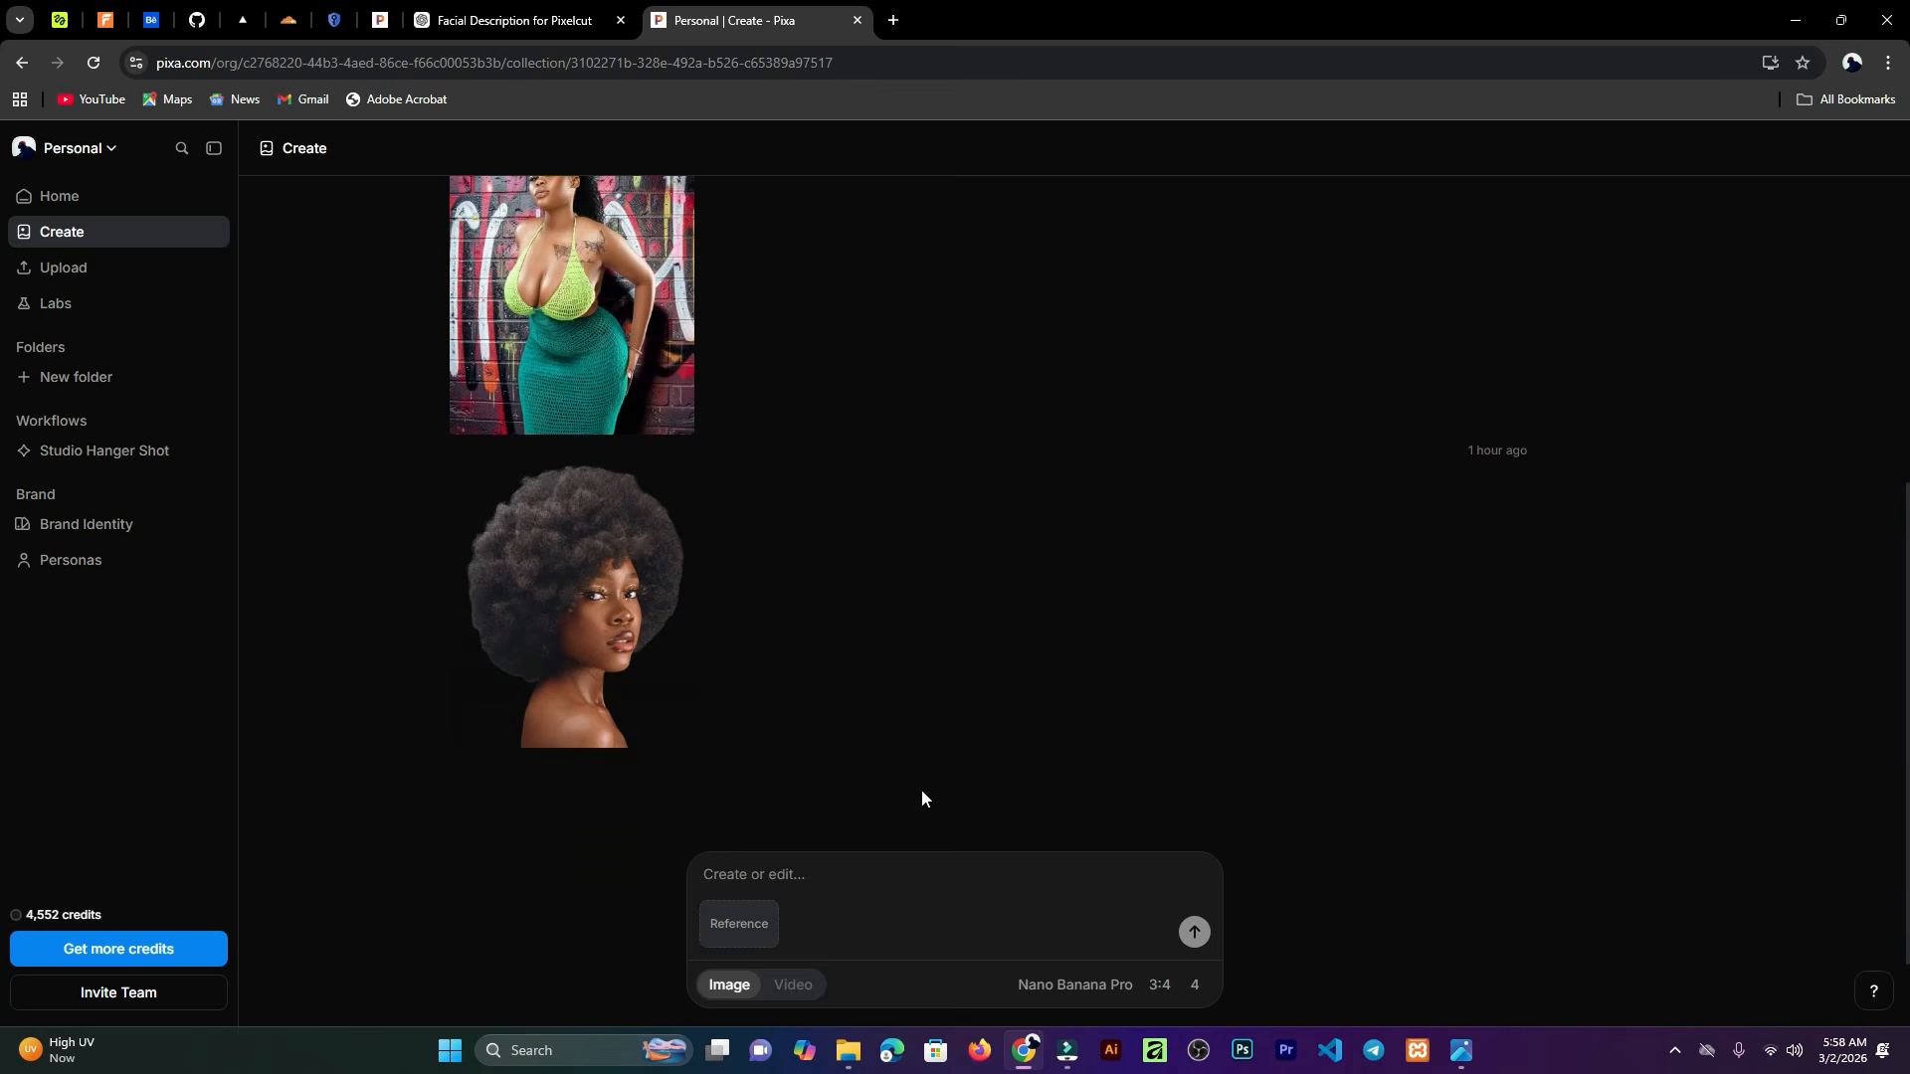
left_click(797, 995)
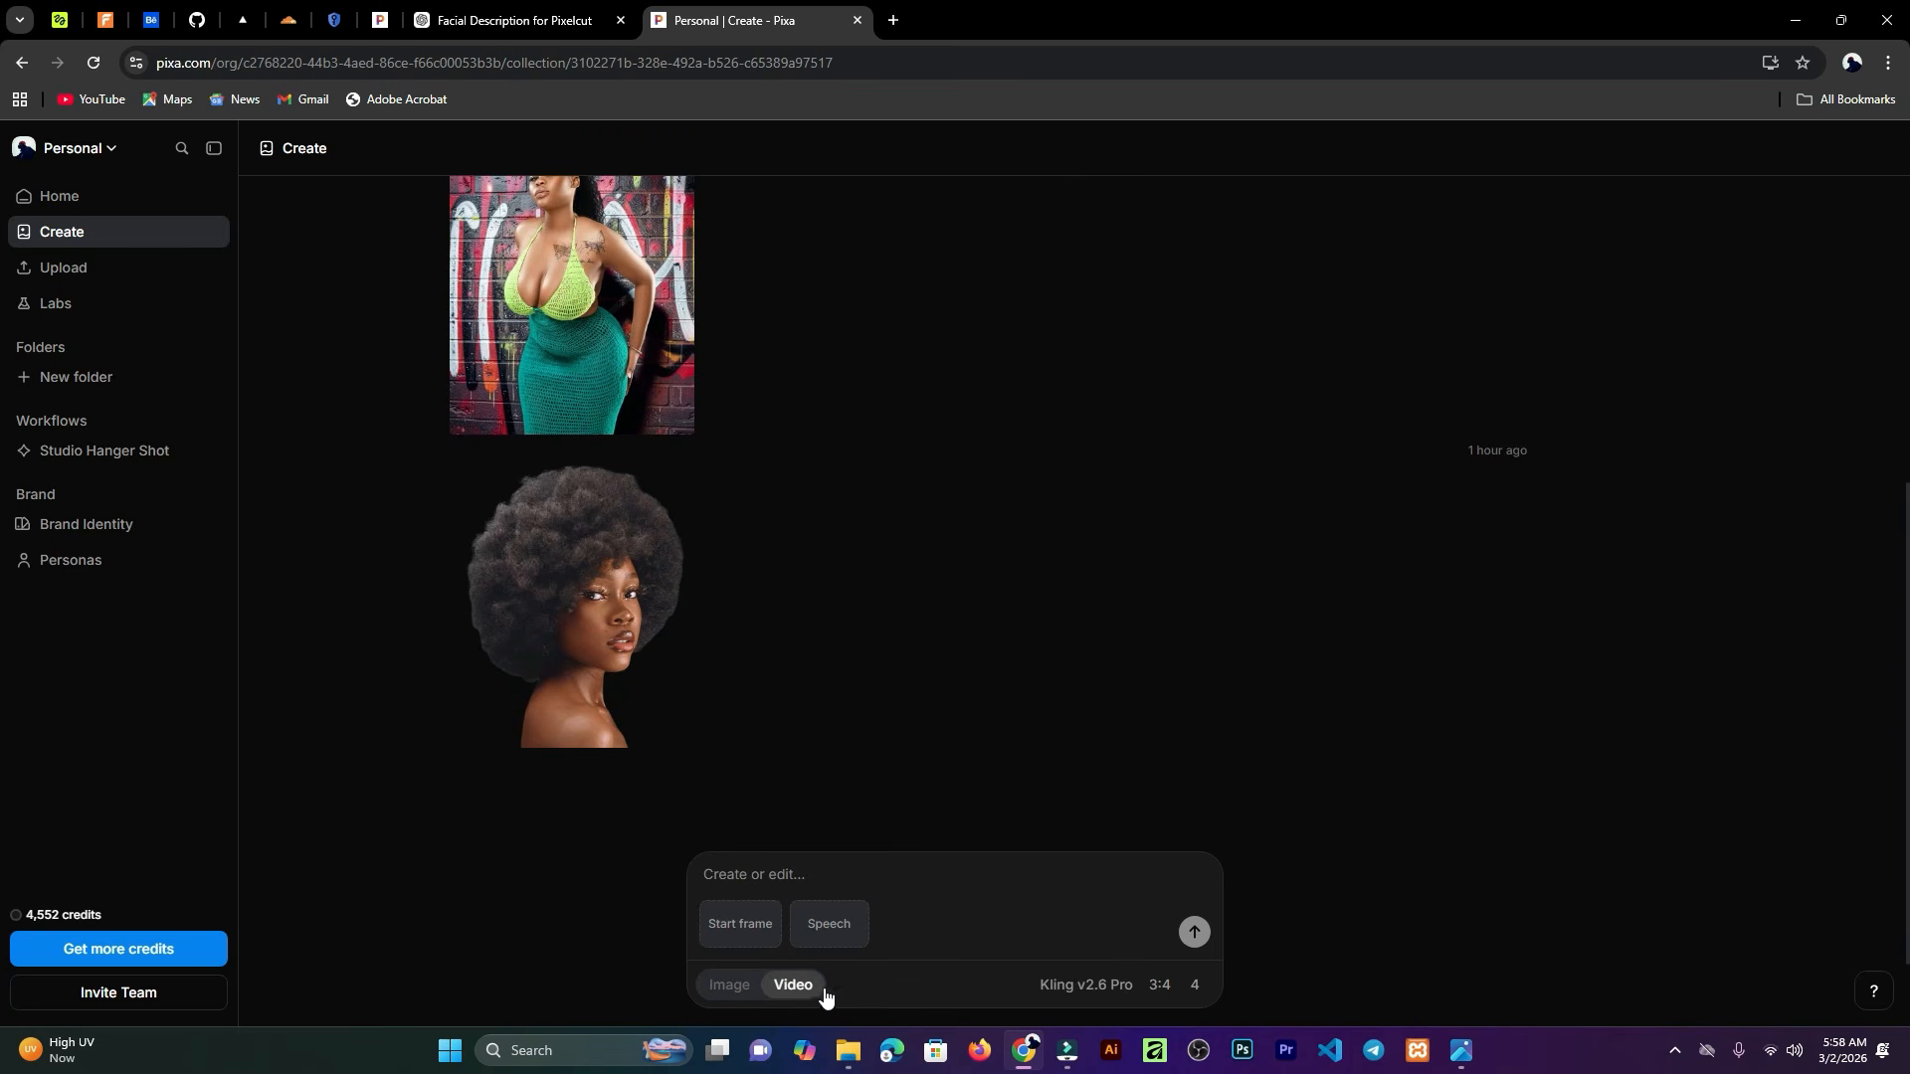
left_click(1111, 987)
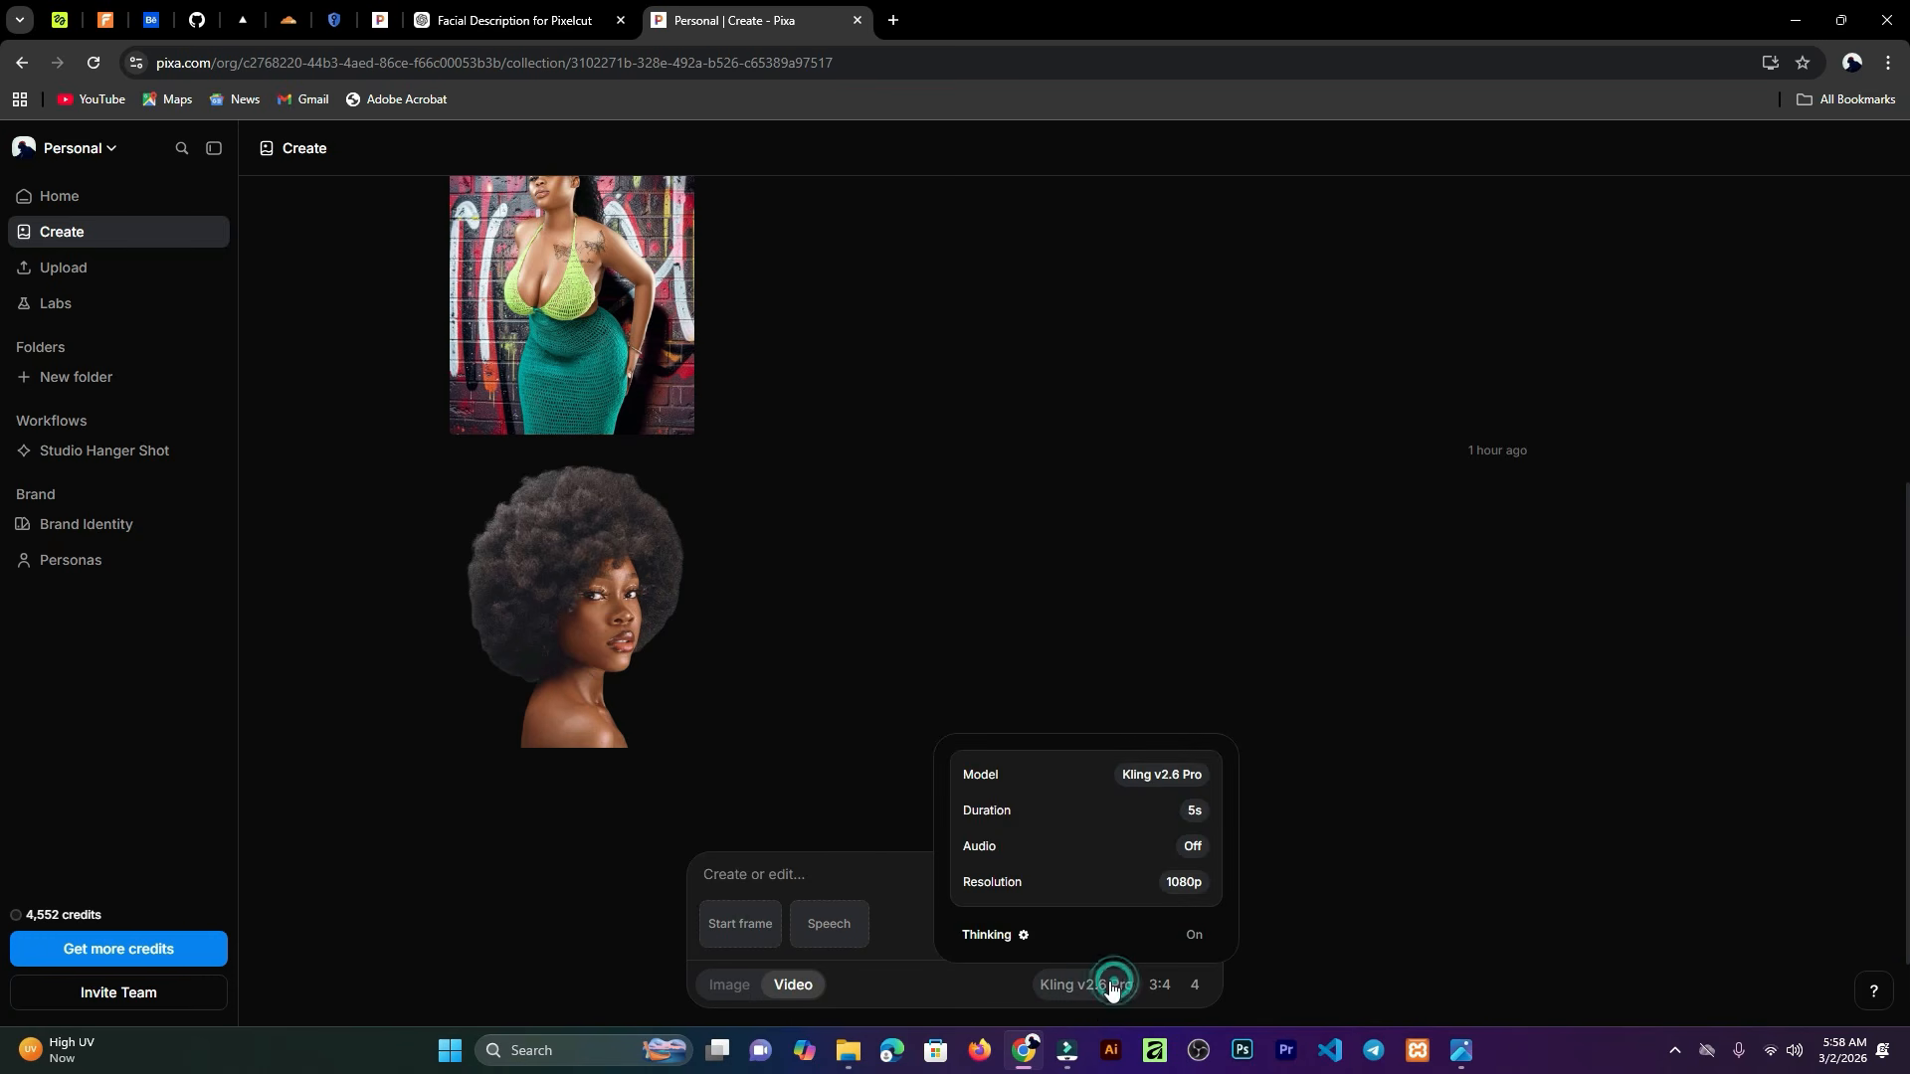
left_click(1190, 778)
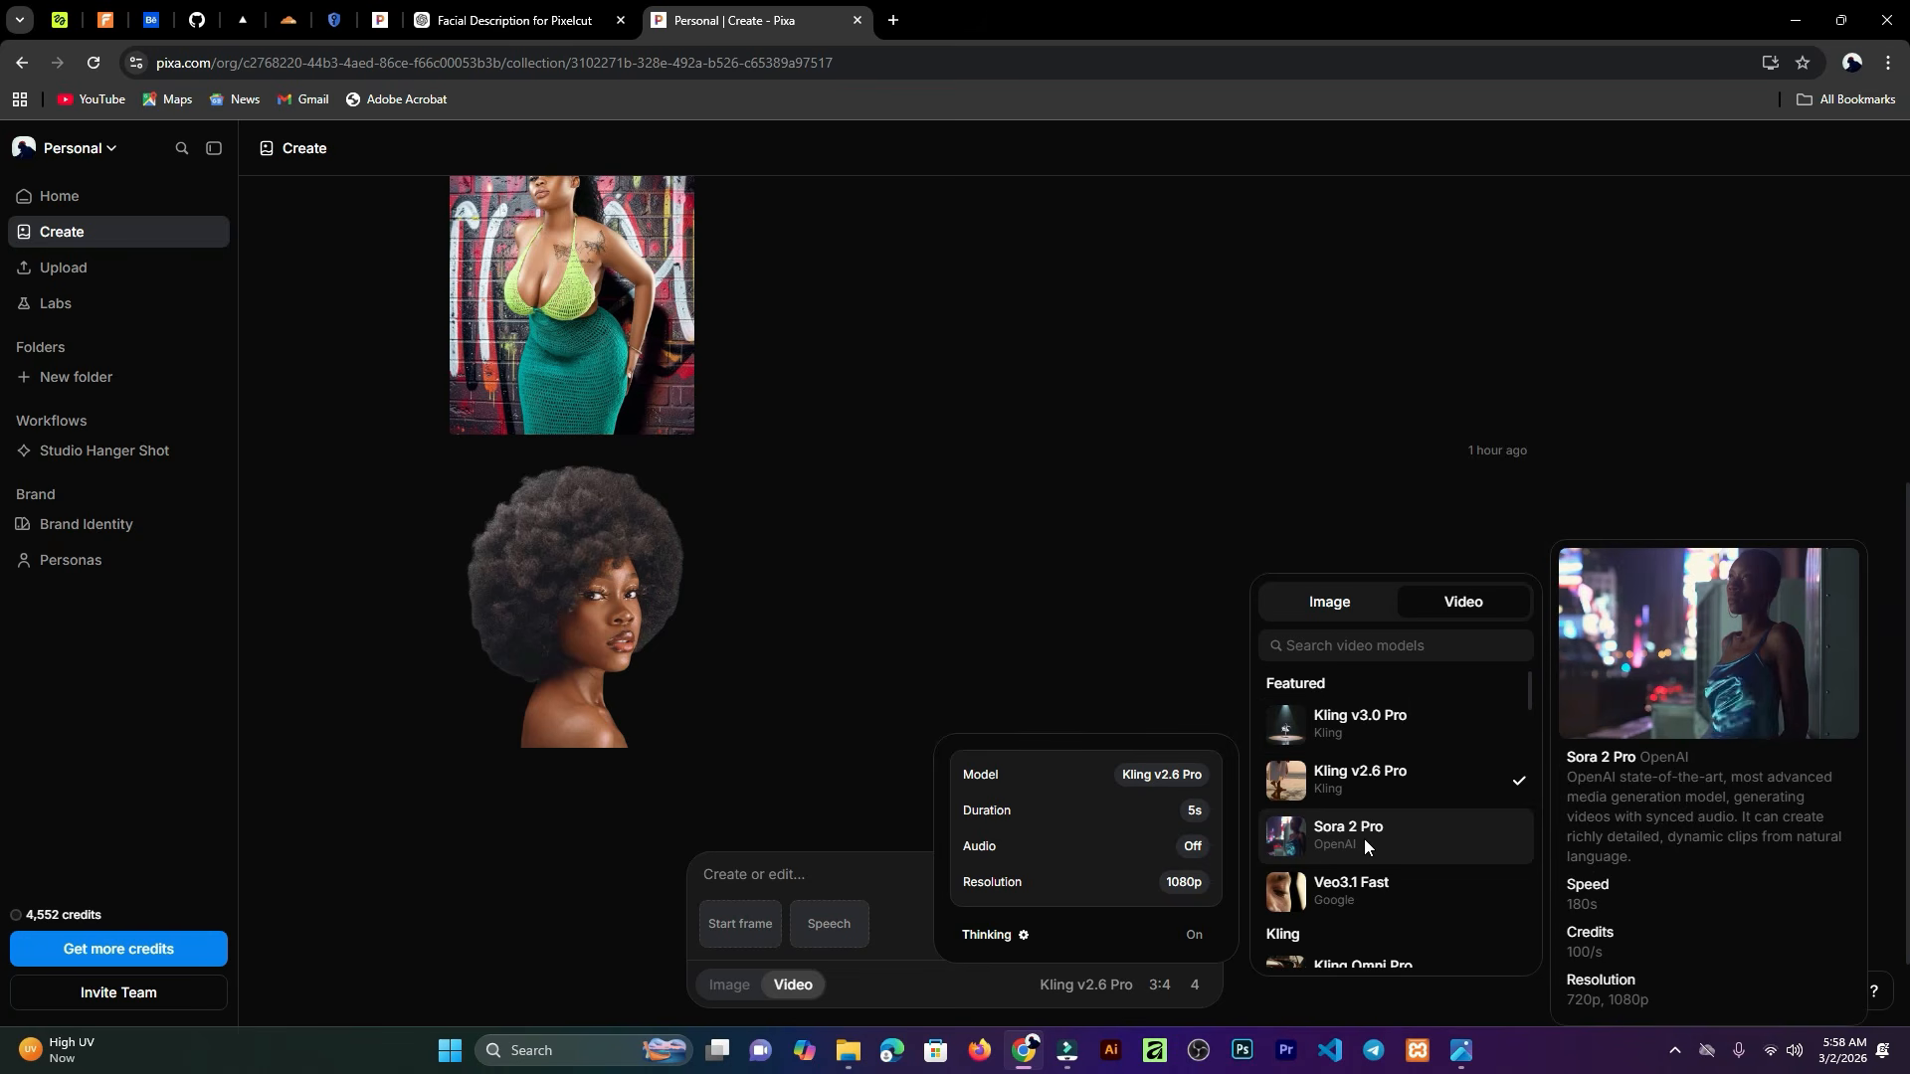
left_click(1374, 720)
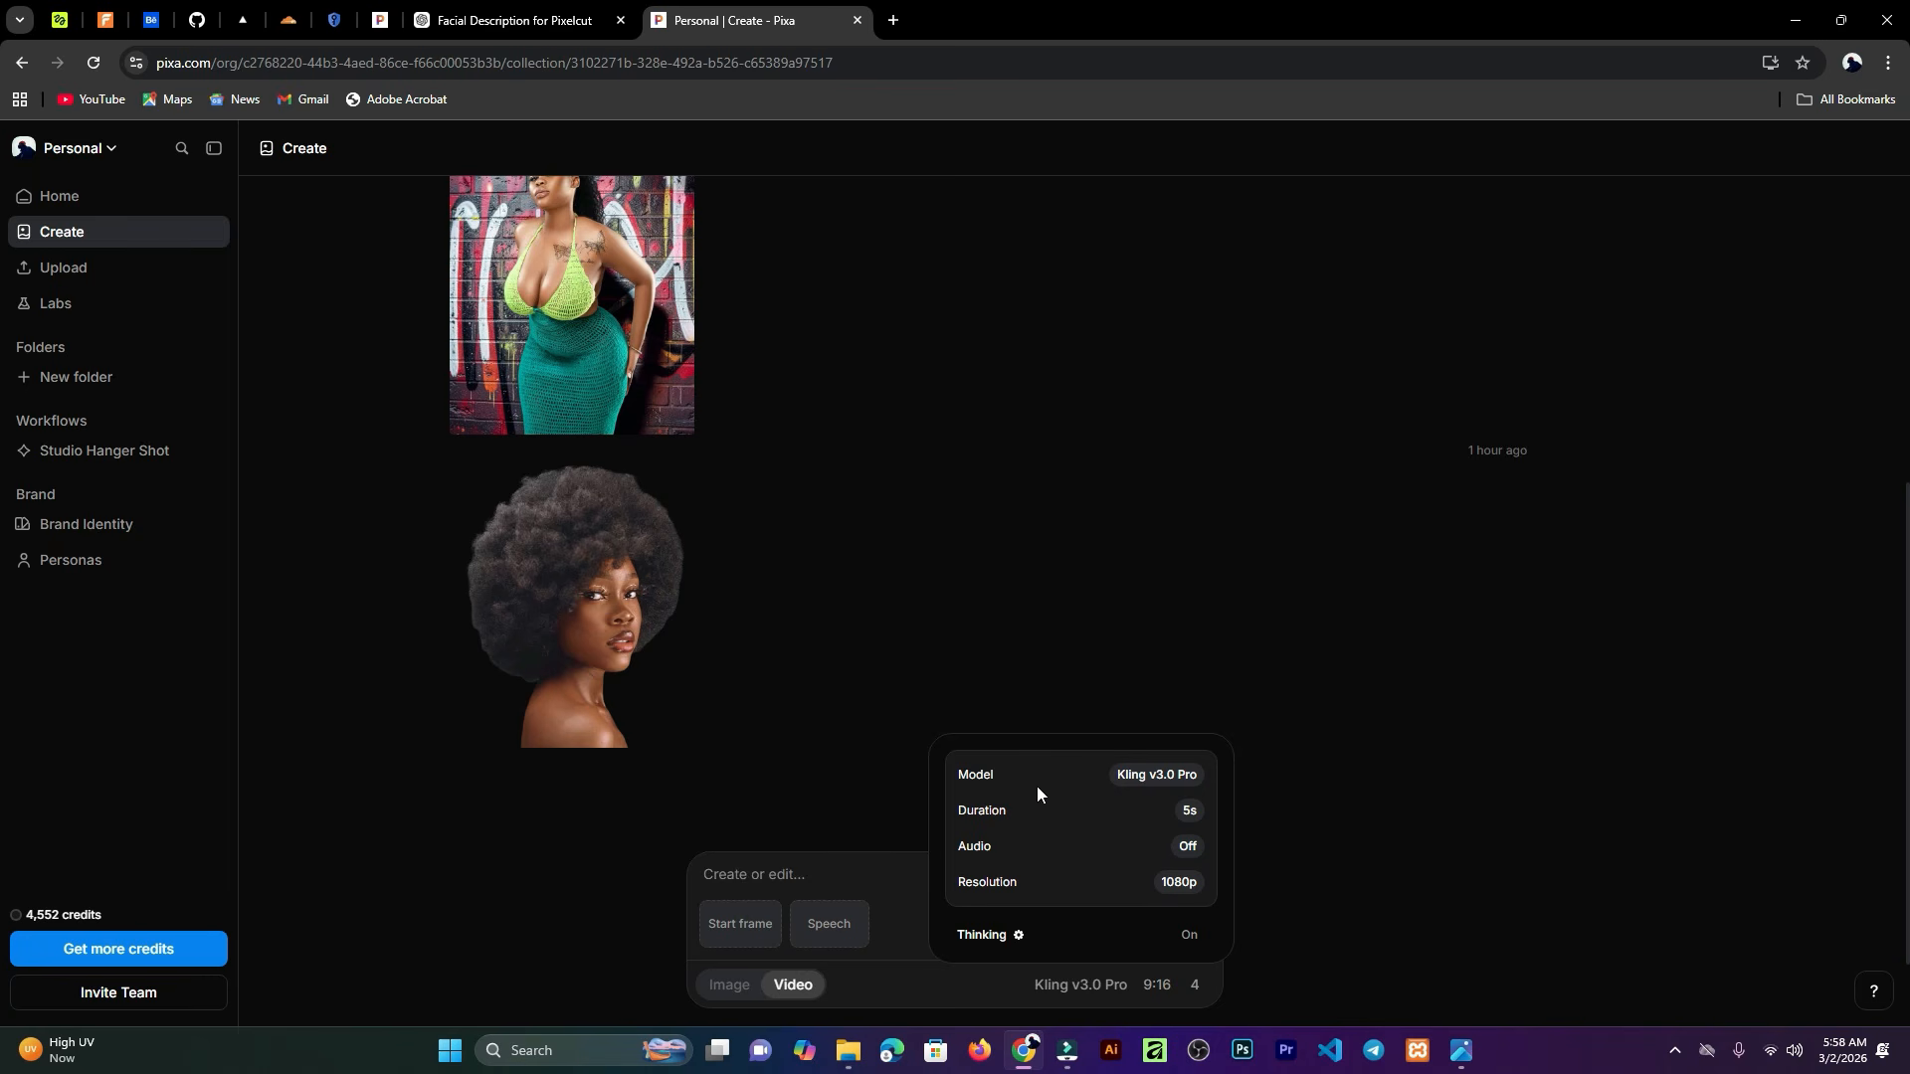
left_click(891, 878)
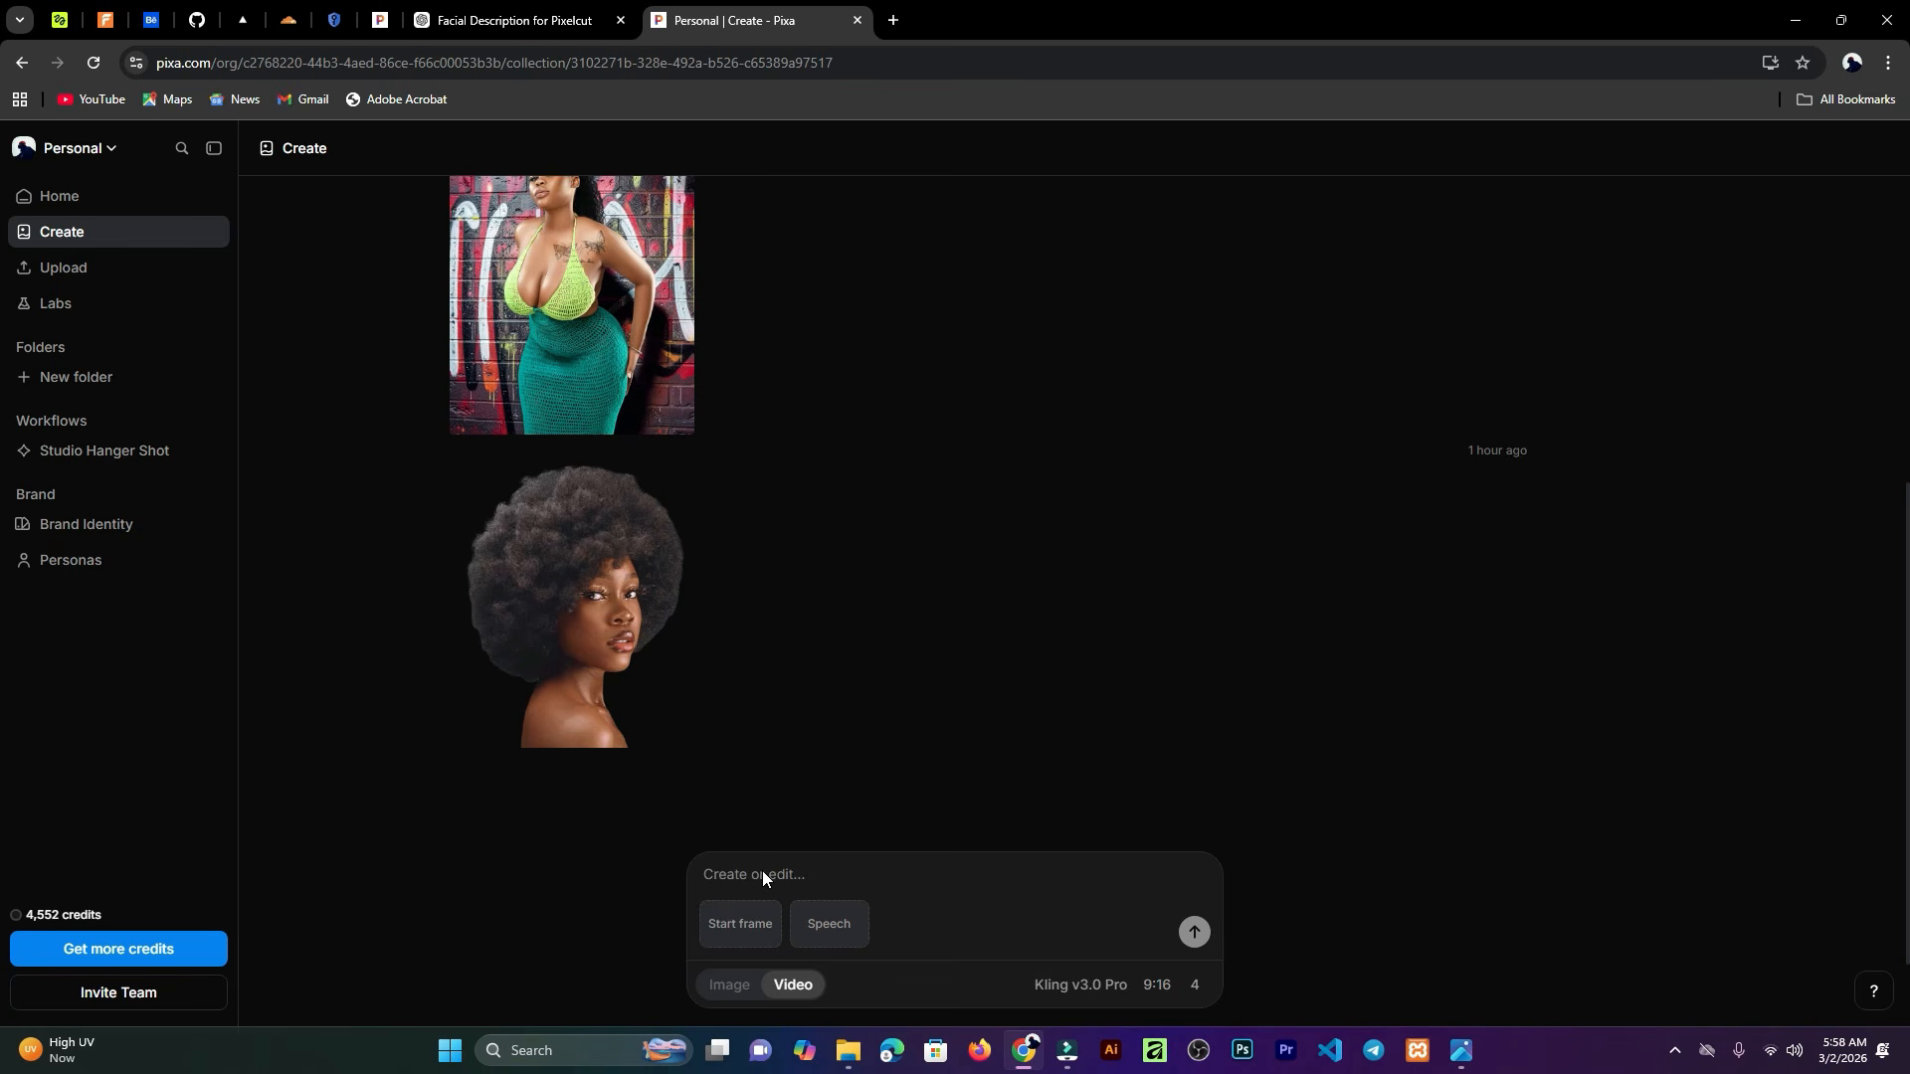
Step: Upload TWRSRESAGFDGF from the Seminar folder as the video's start frame
left_click(731, 915)
left_click(744, 839)
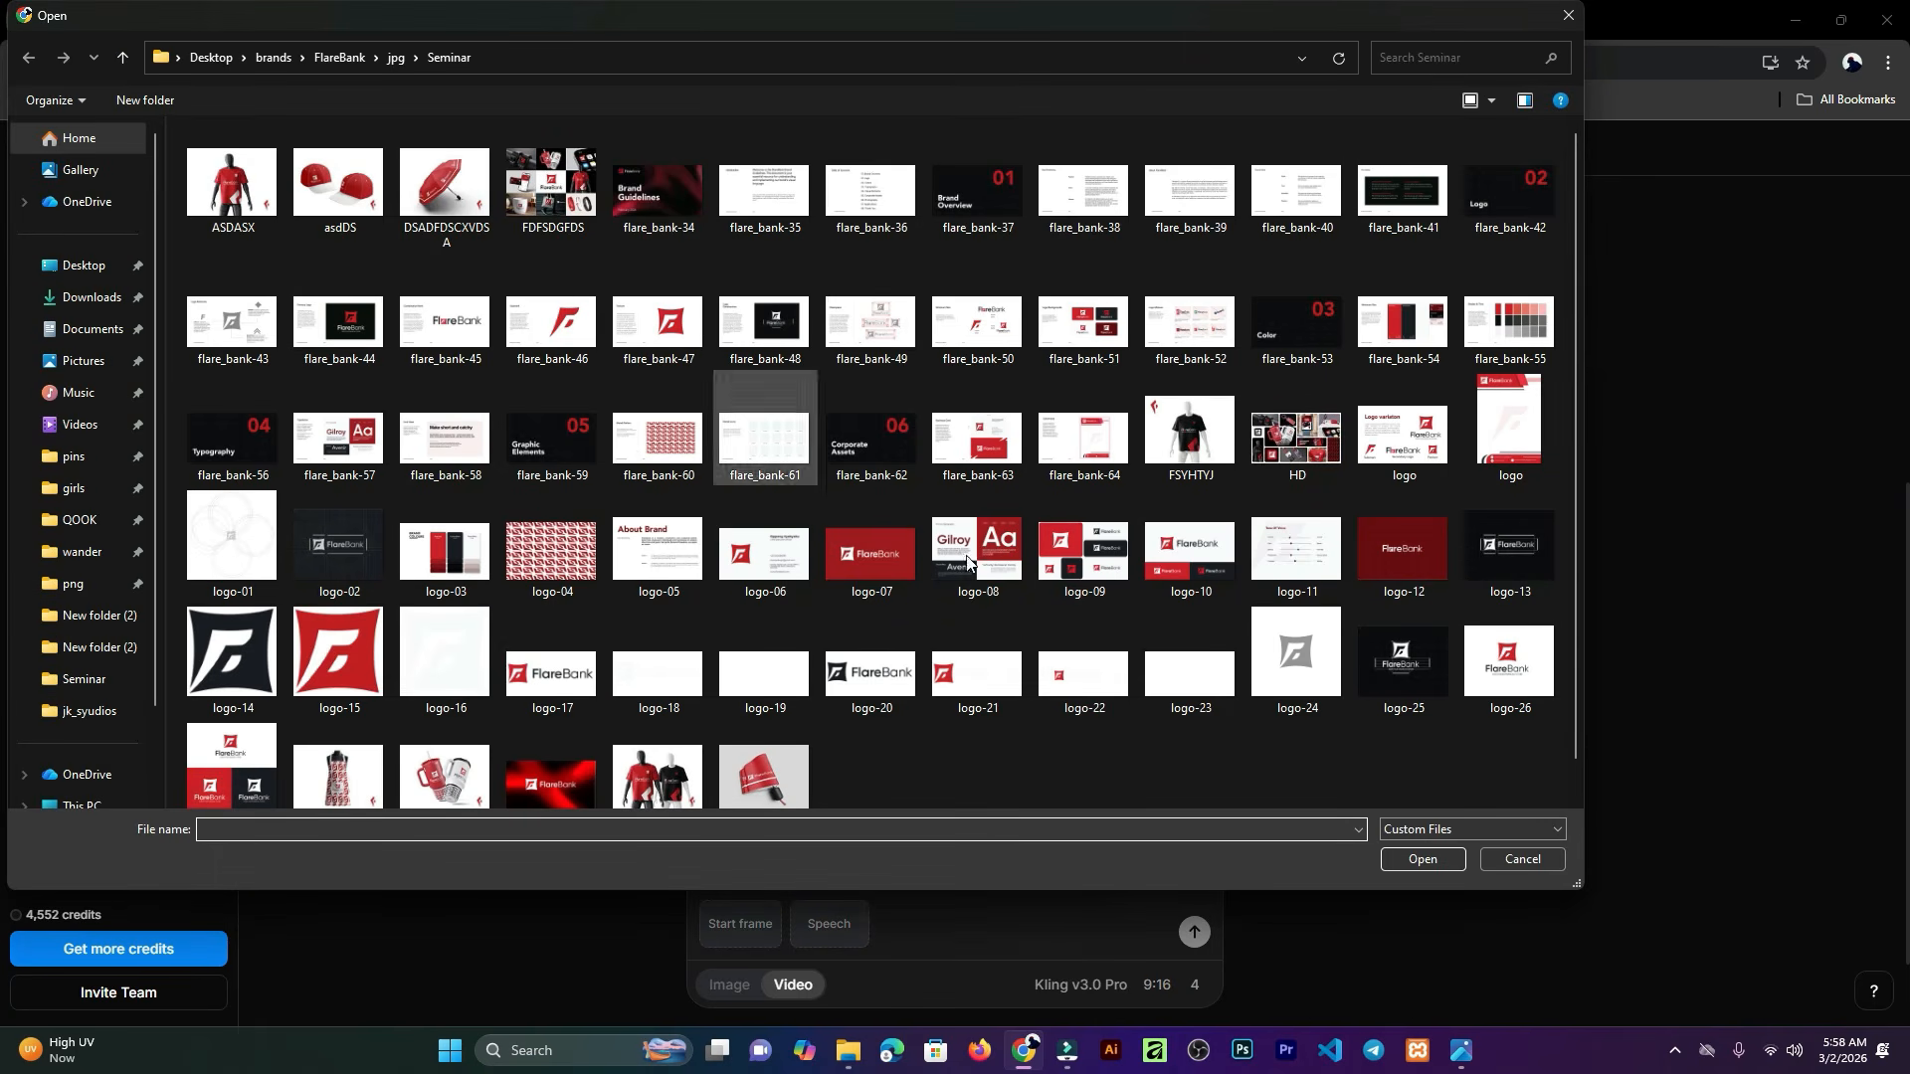
scroll(666, 559, "down", 1)
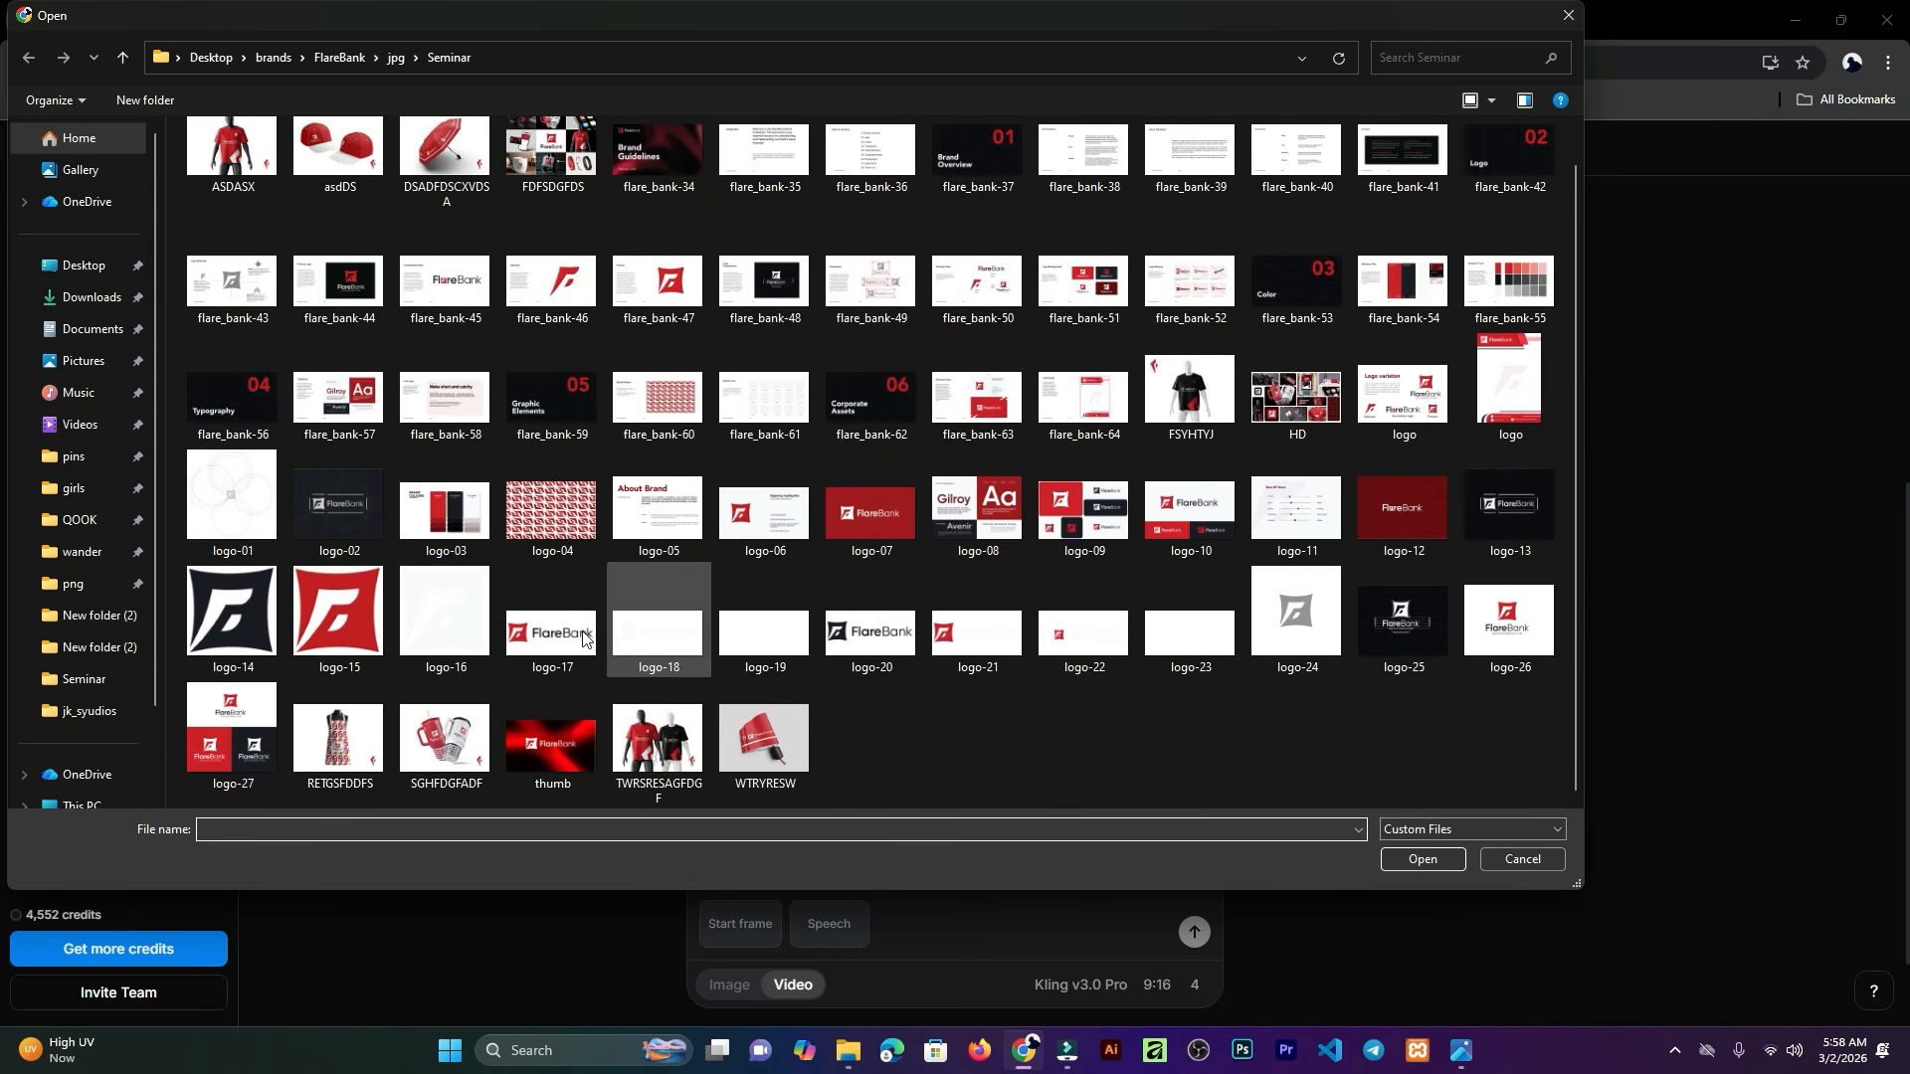
left_click(660, 759)
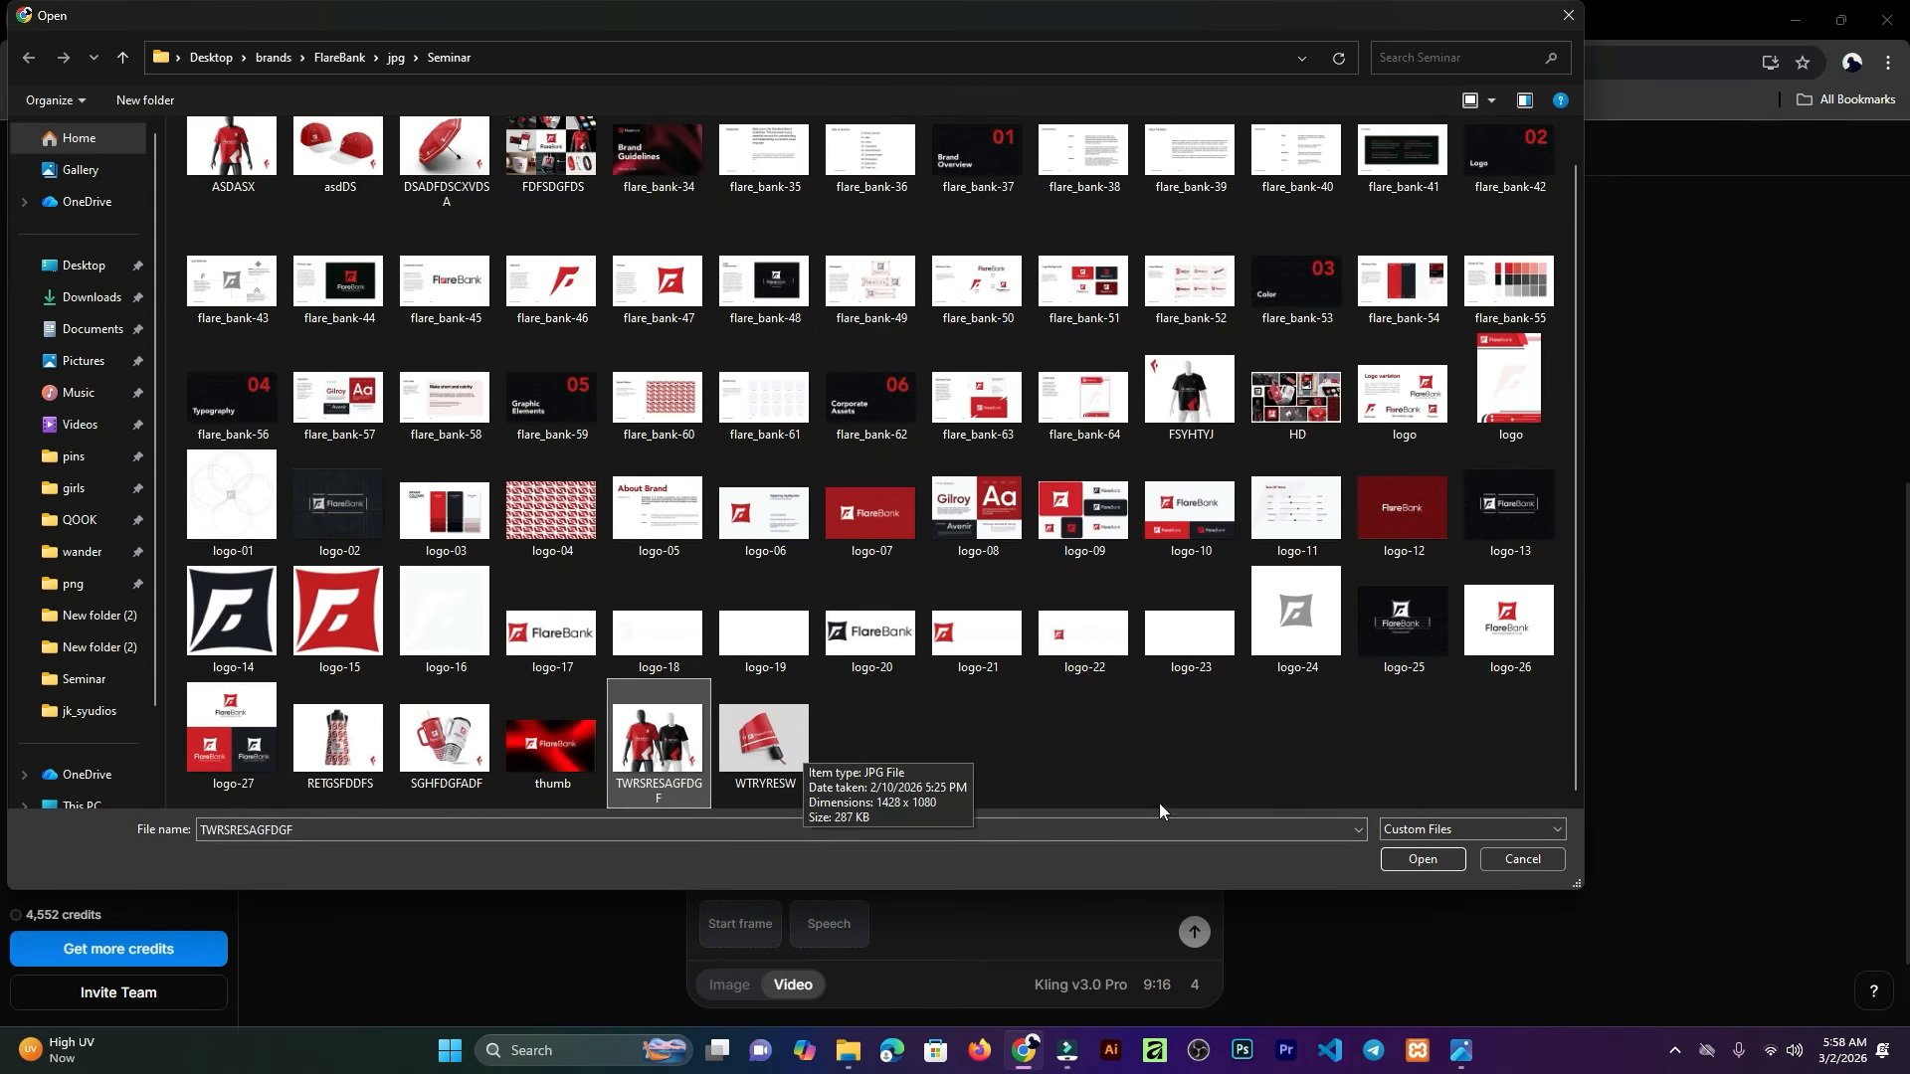
left_click(1424, 859)
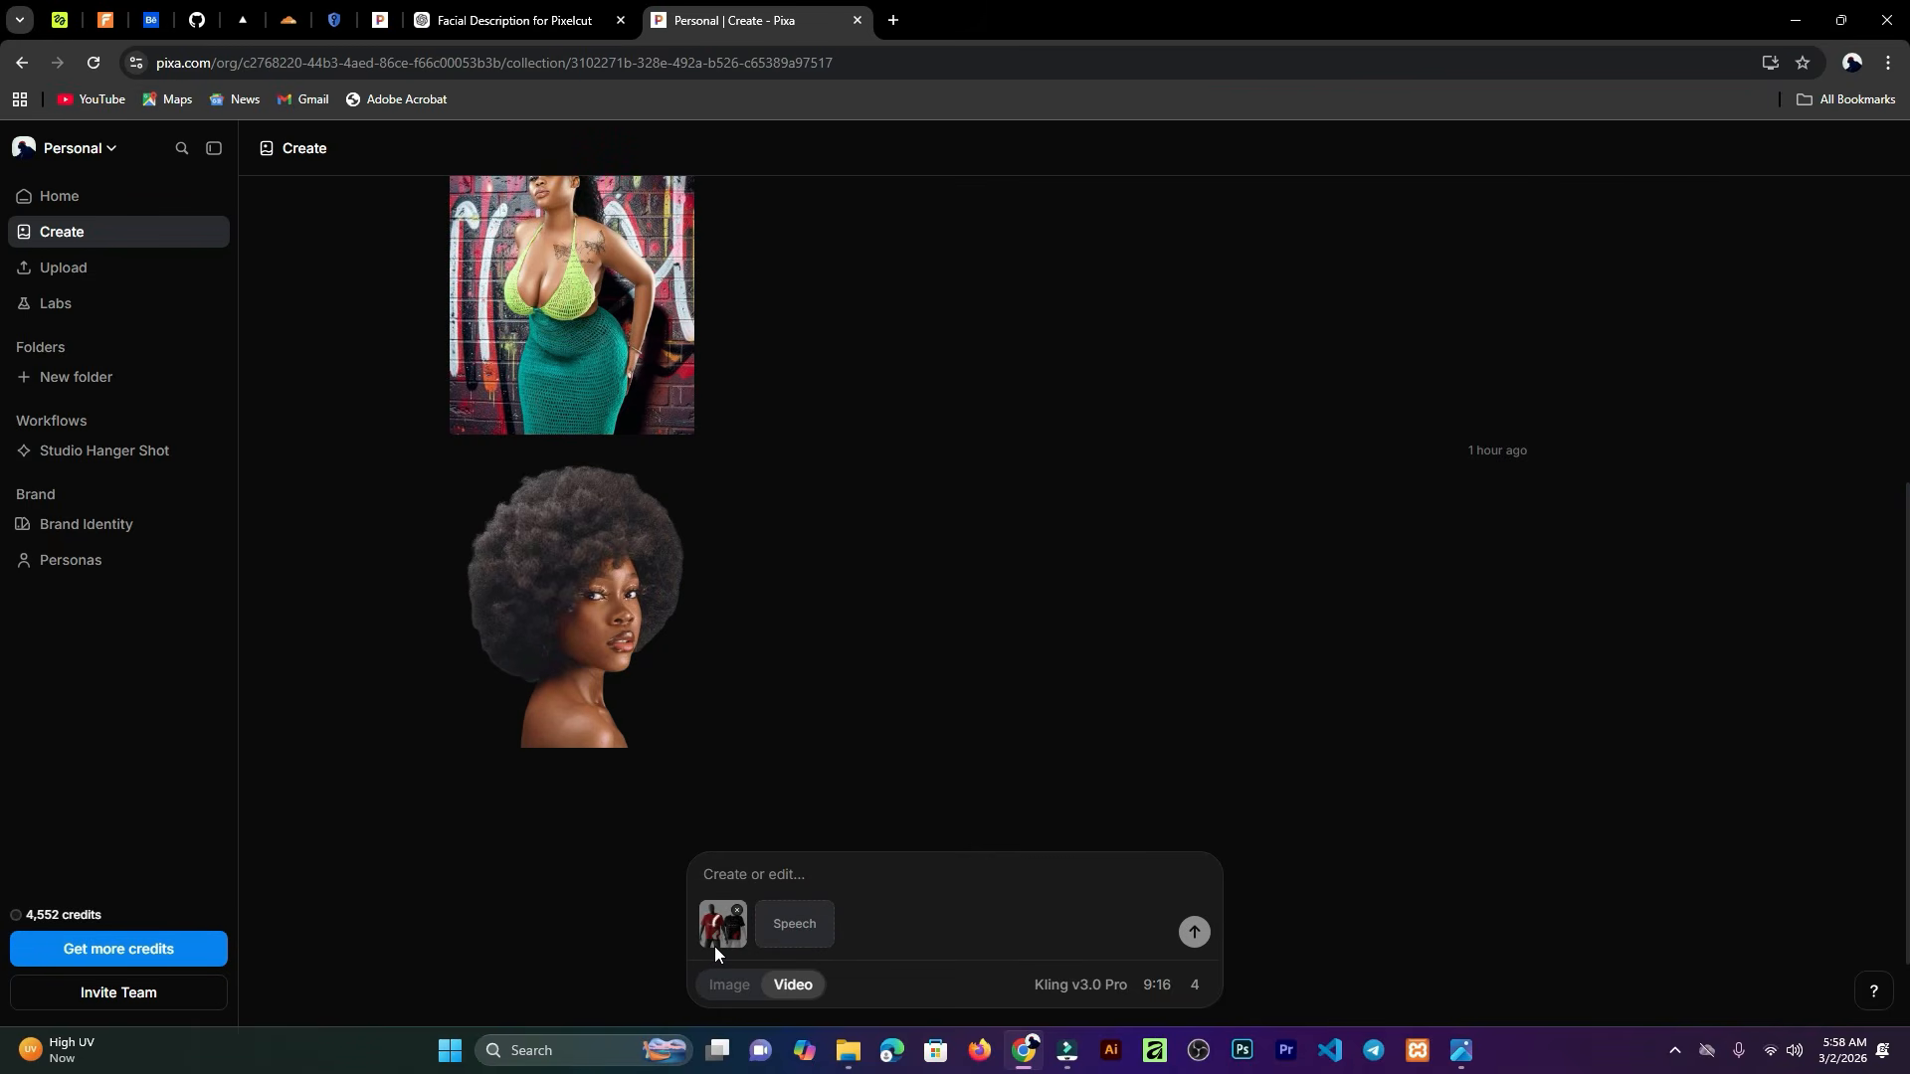
Step: Review the FlareBank shirt image and the video prompts in the ChatGPT conversation
left_click(528, 22)
scroll(1382, 569, "up", 6)
scroll(1382, 578, "up", 20)
scroll(1436, 552, "up", 5)
left_click(1290, 603)
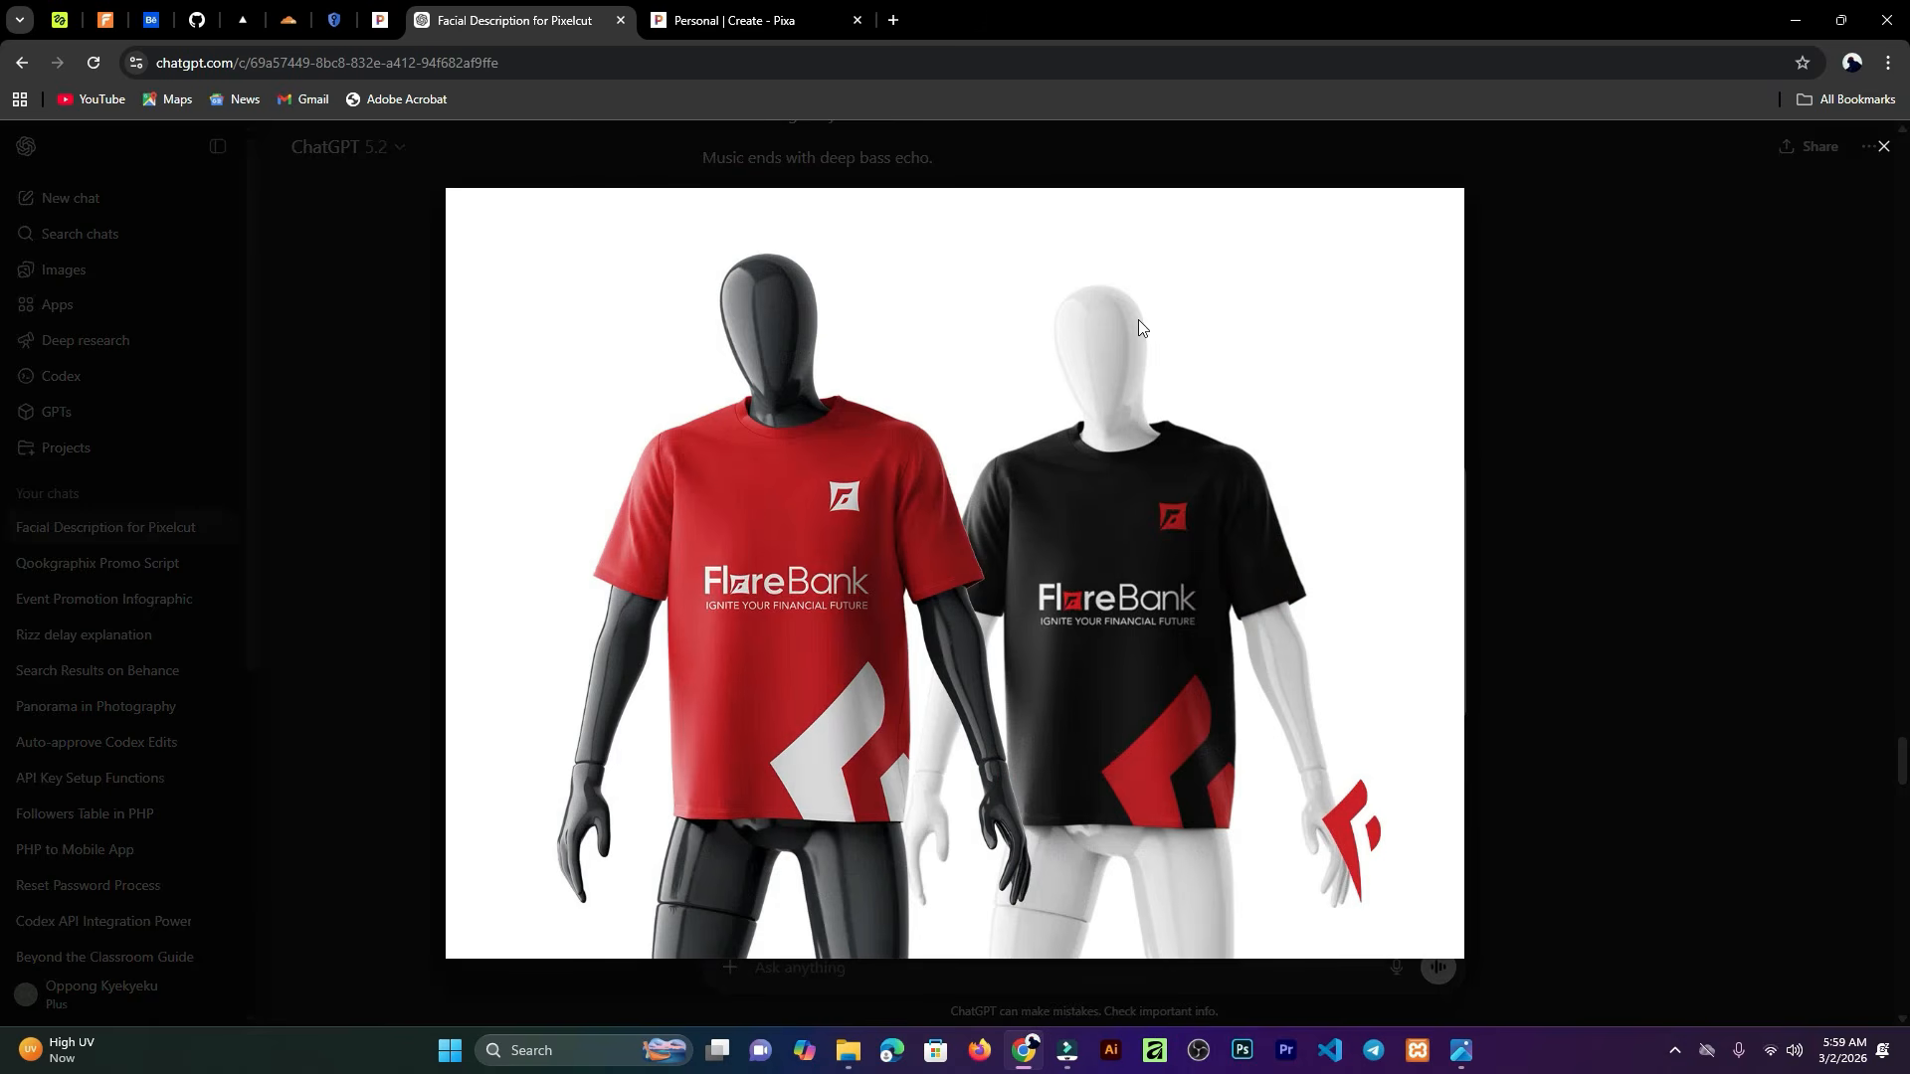
left_click(1879, 147)
scroll(1144, 625, "down", 5)
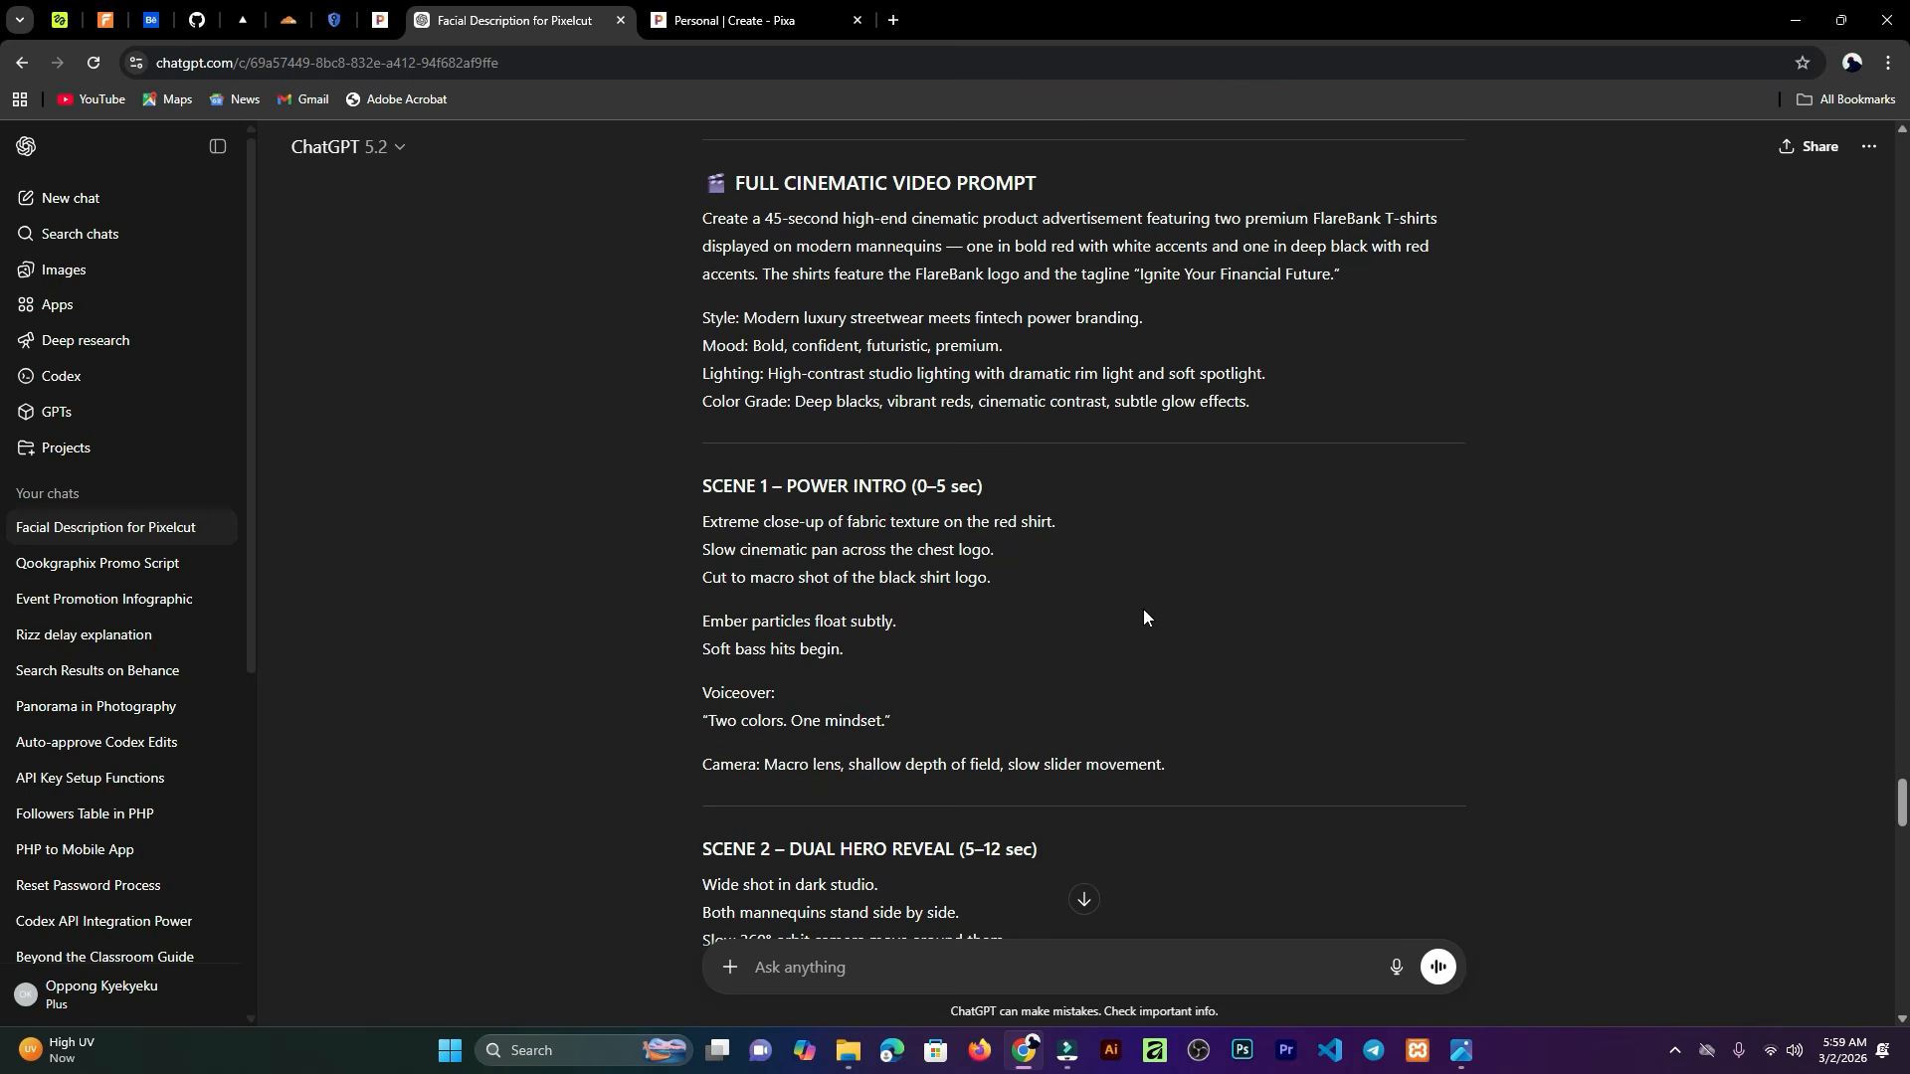
scroll(1036, 595, "down", 10)
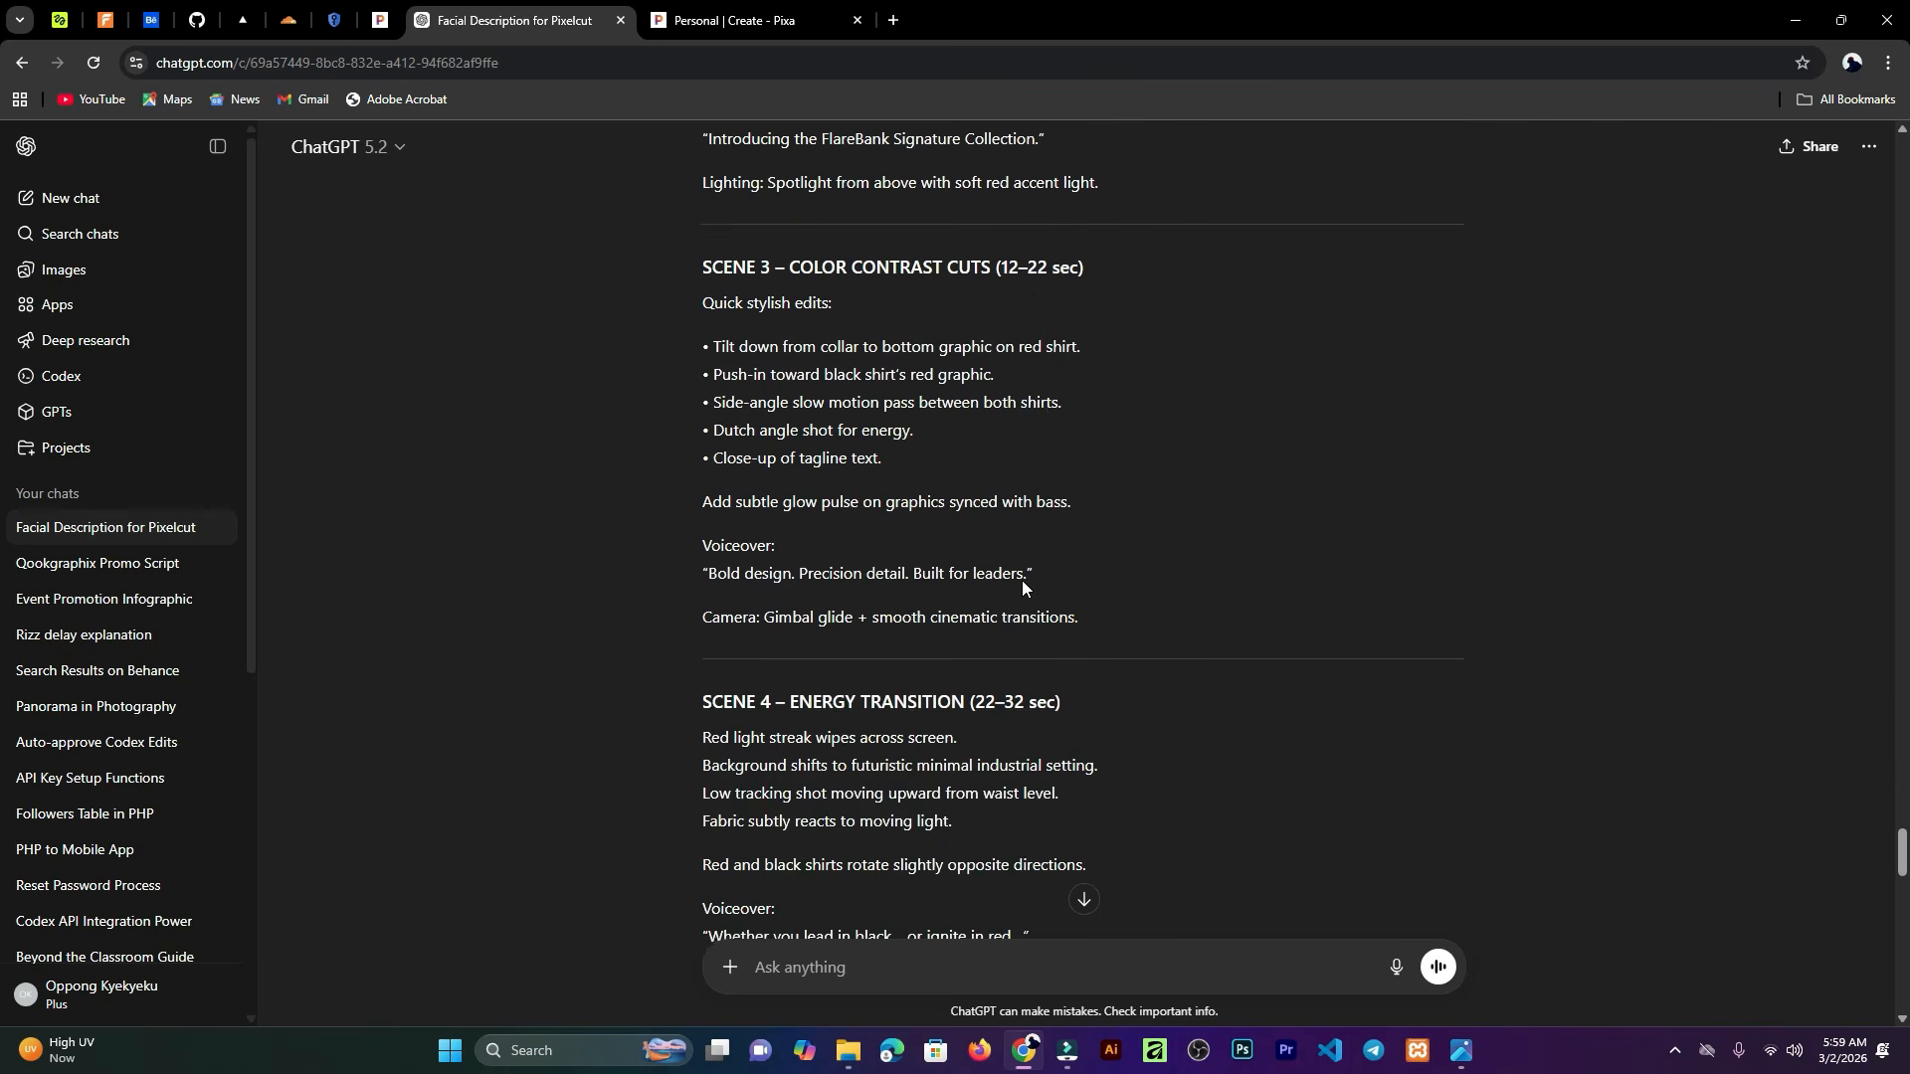
scroll(1013, 583, "down", 15)
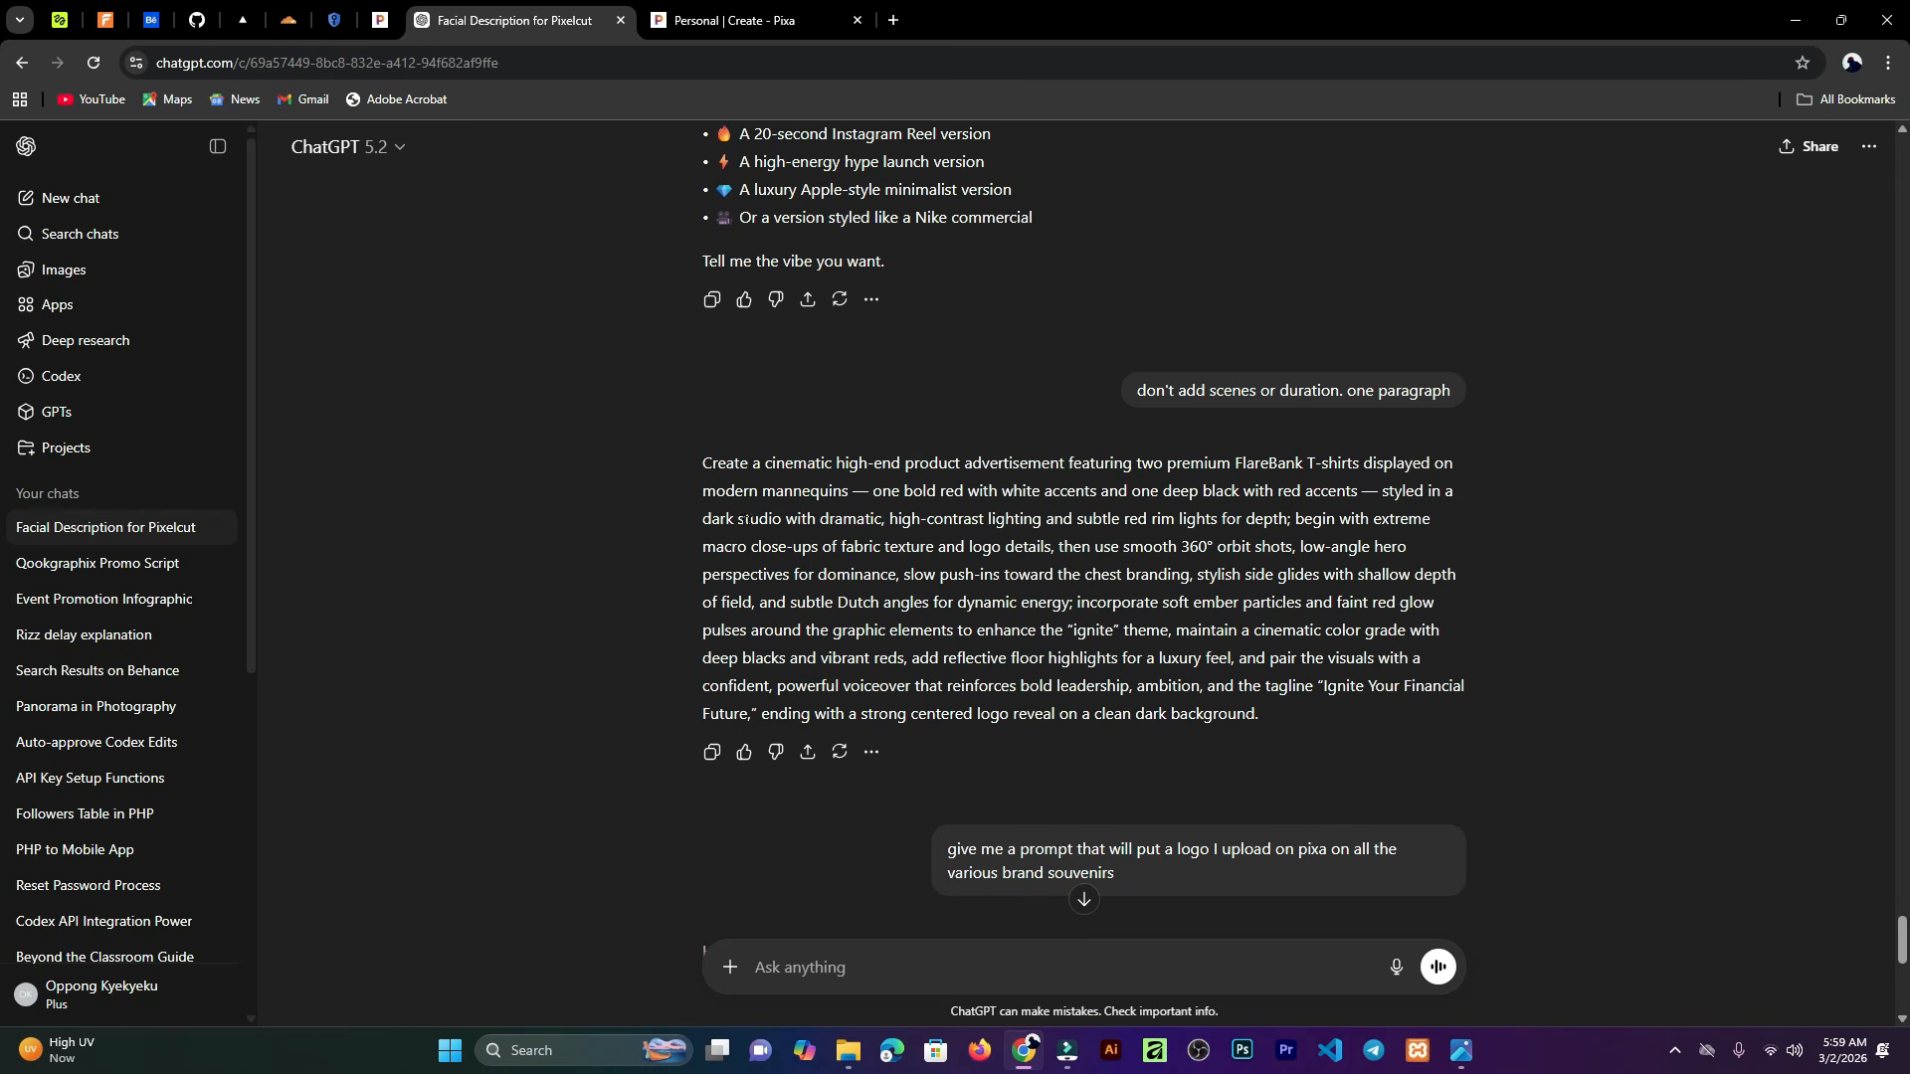
Step: Copy the one-paragraph FlareBank T-shirt advertisement prompt from ChatGPT and paste it into the Pixa video prompt
left_click_drag(699, 464, 1374, 740)
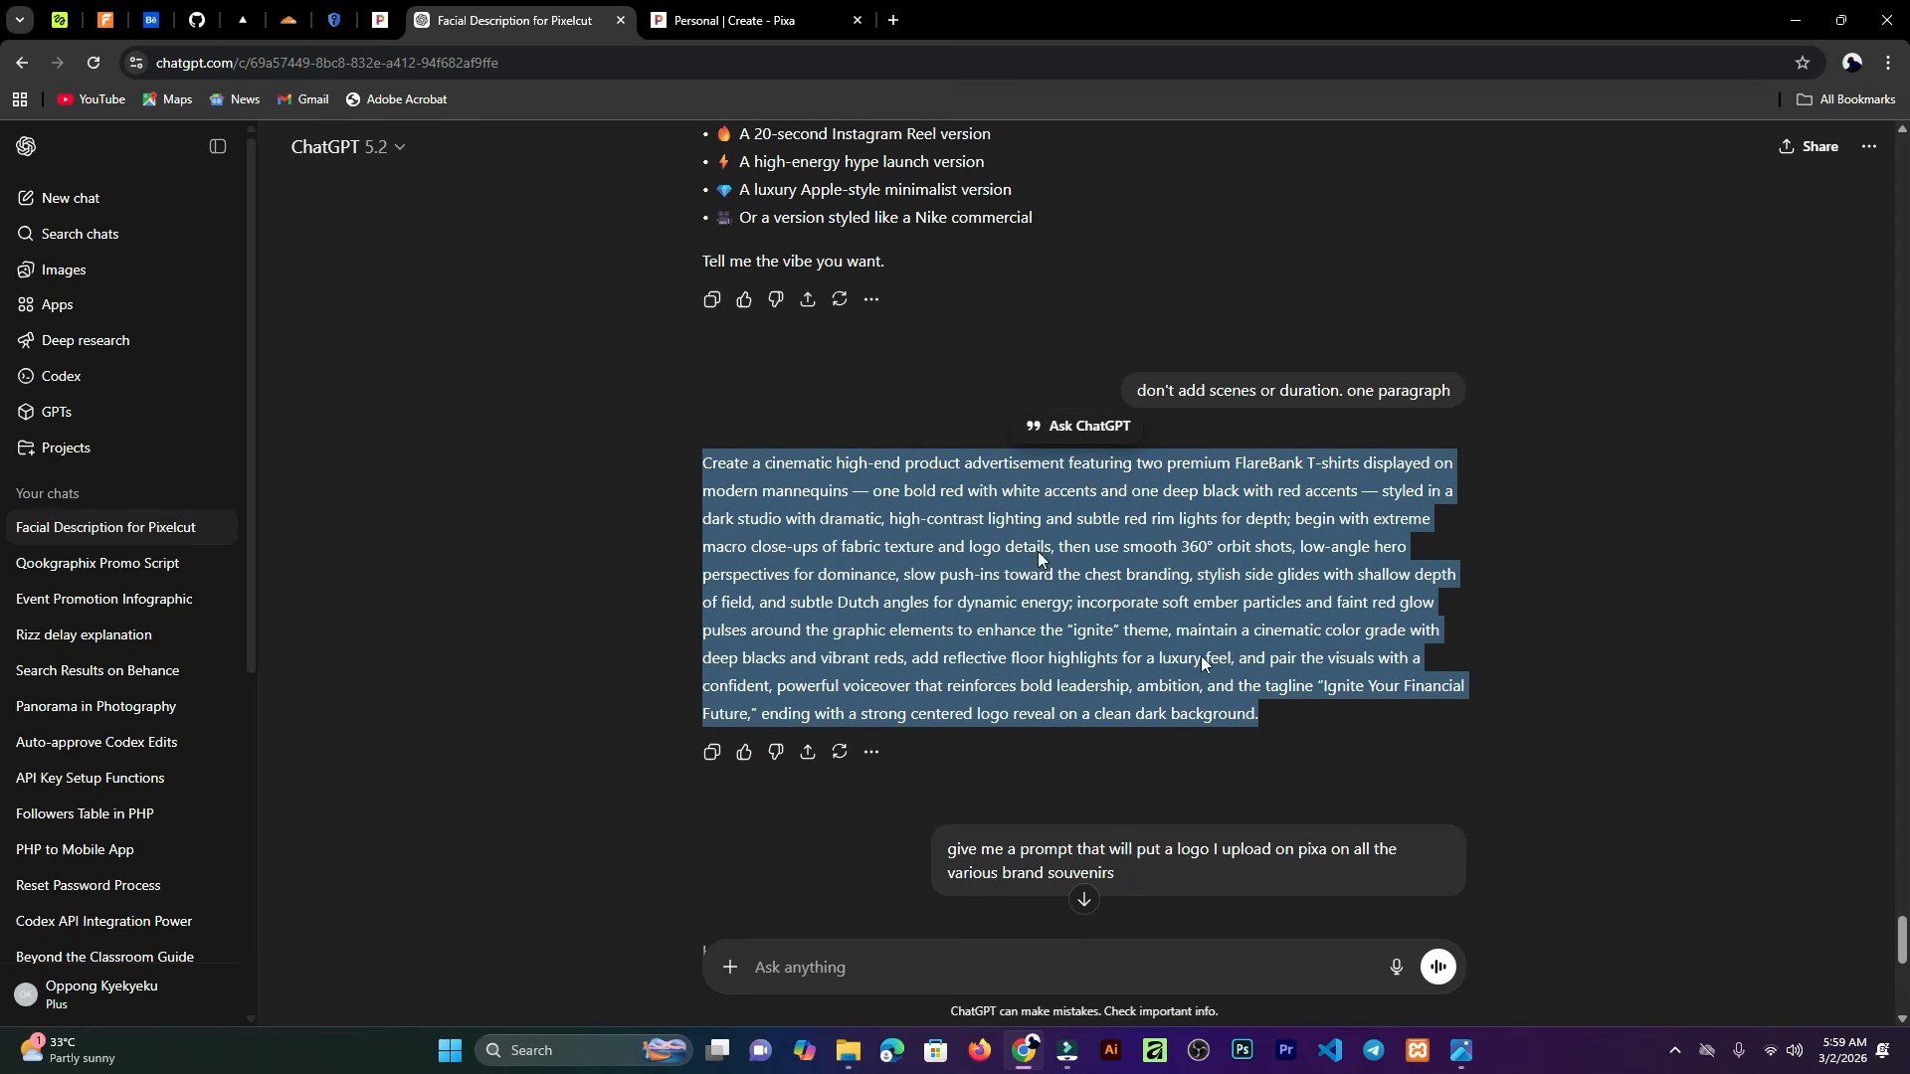
left_click(756, 18)
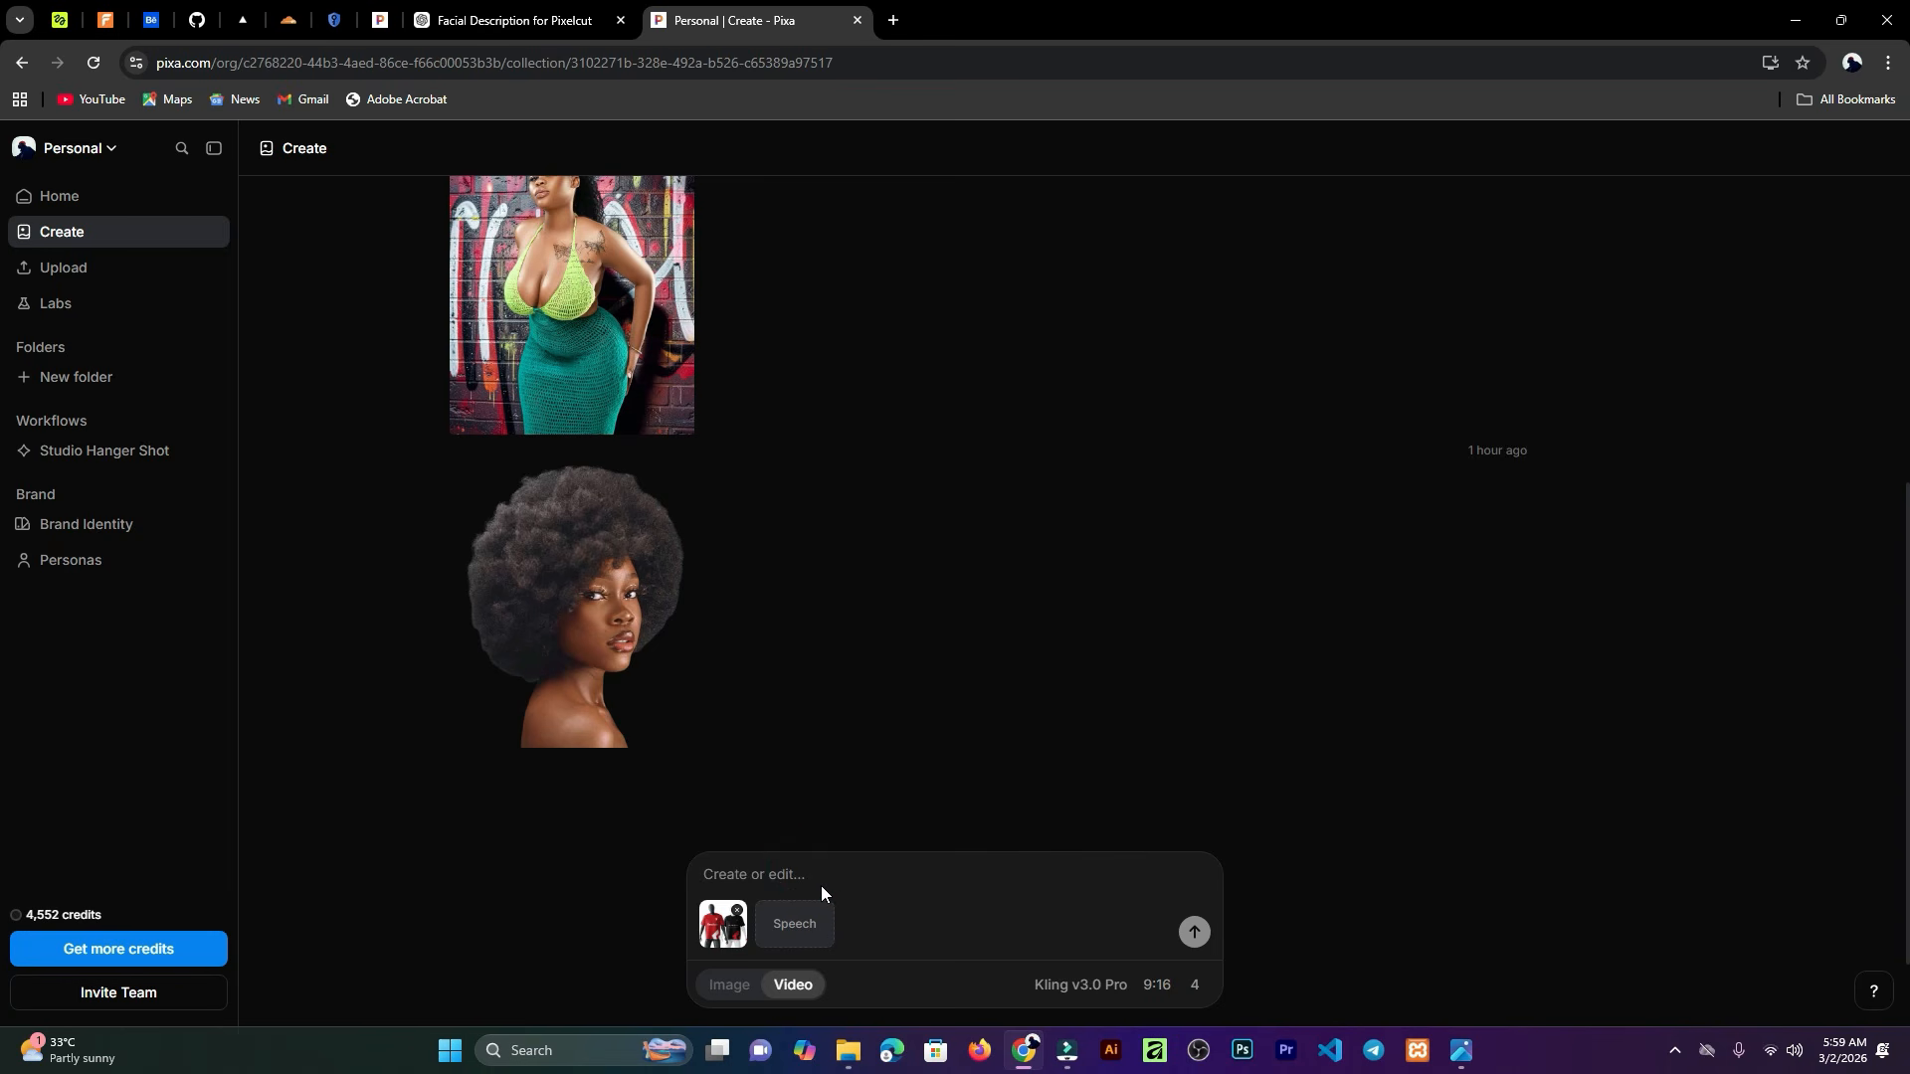
key("ctrl+v")
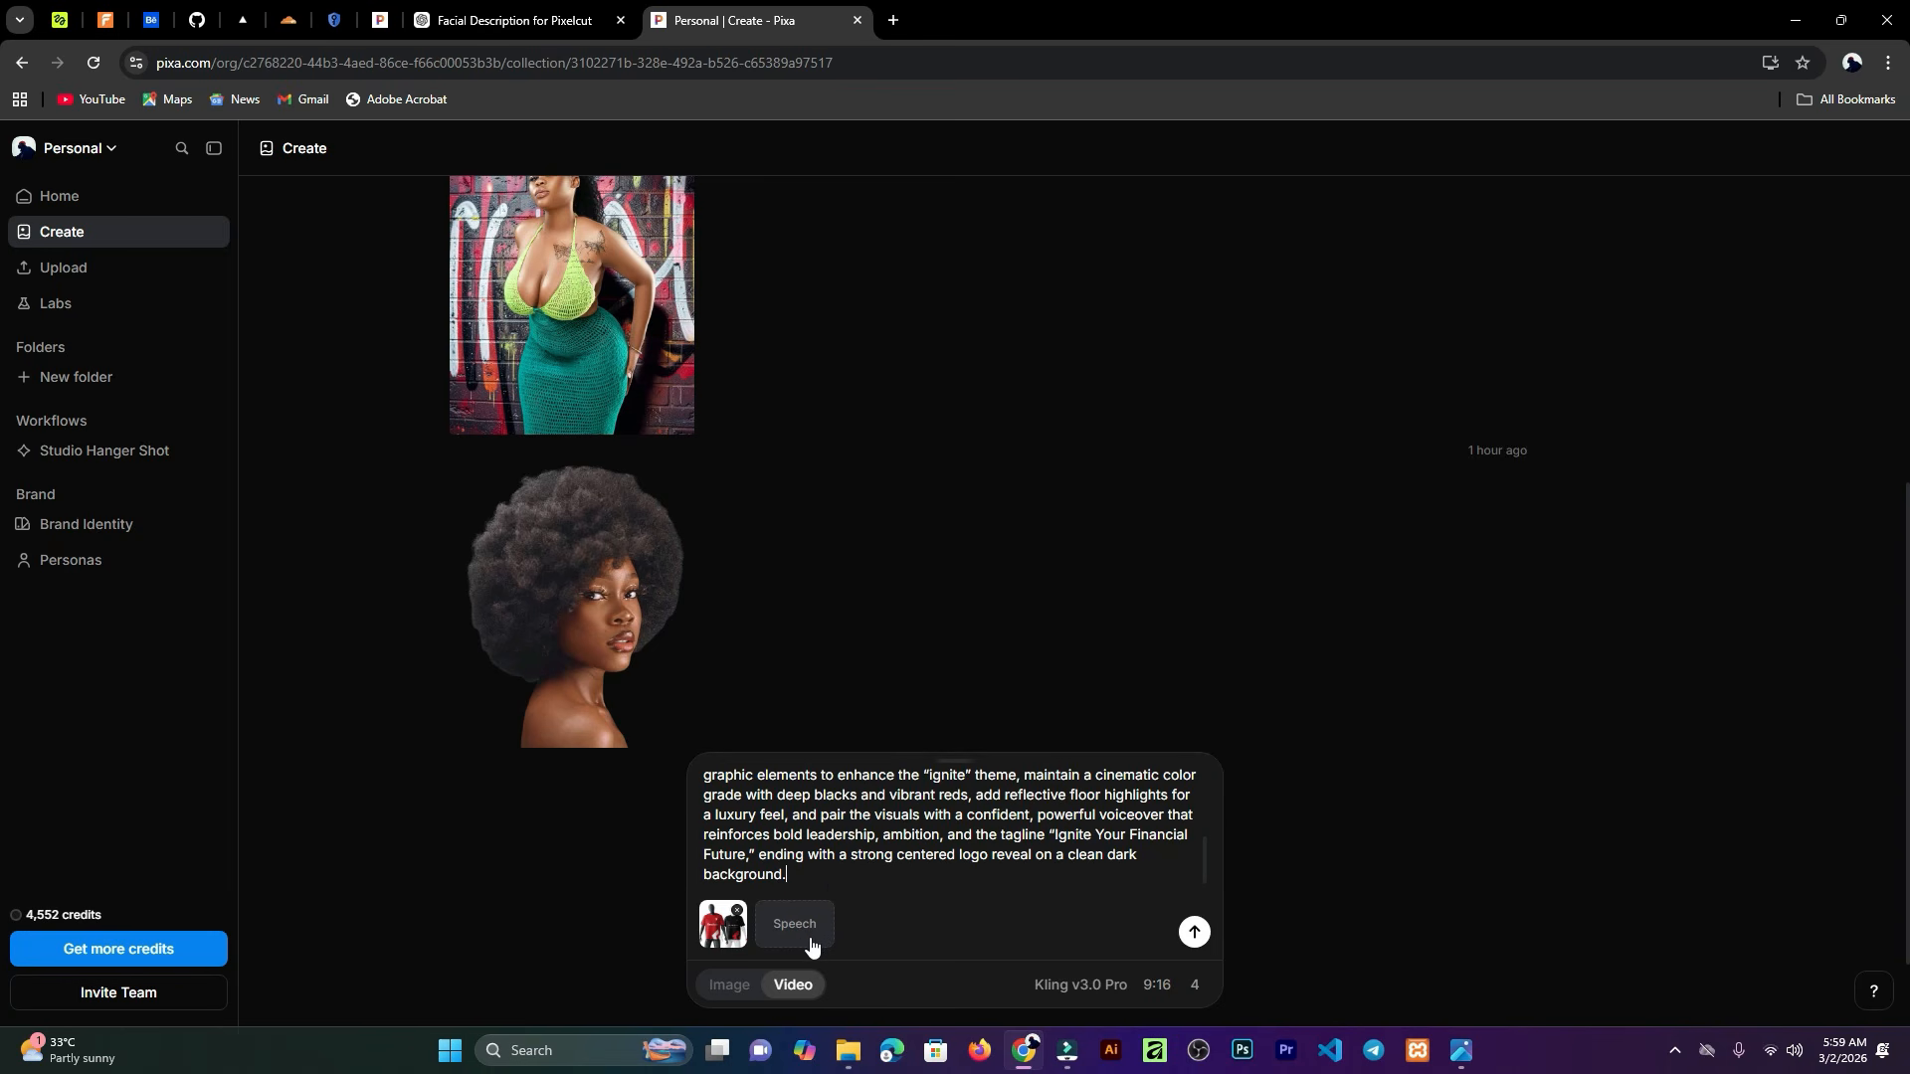
Step: Generate the Kling v3.0 Pro videos from the pasted prompt and start frame
left_click(807, 935)
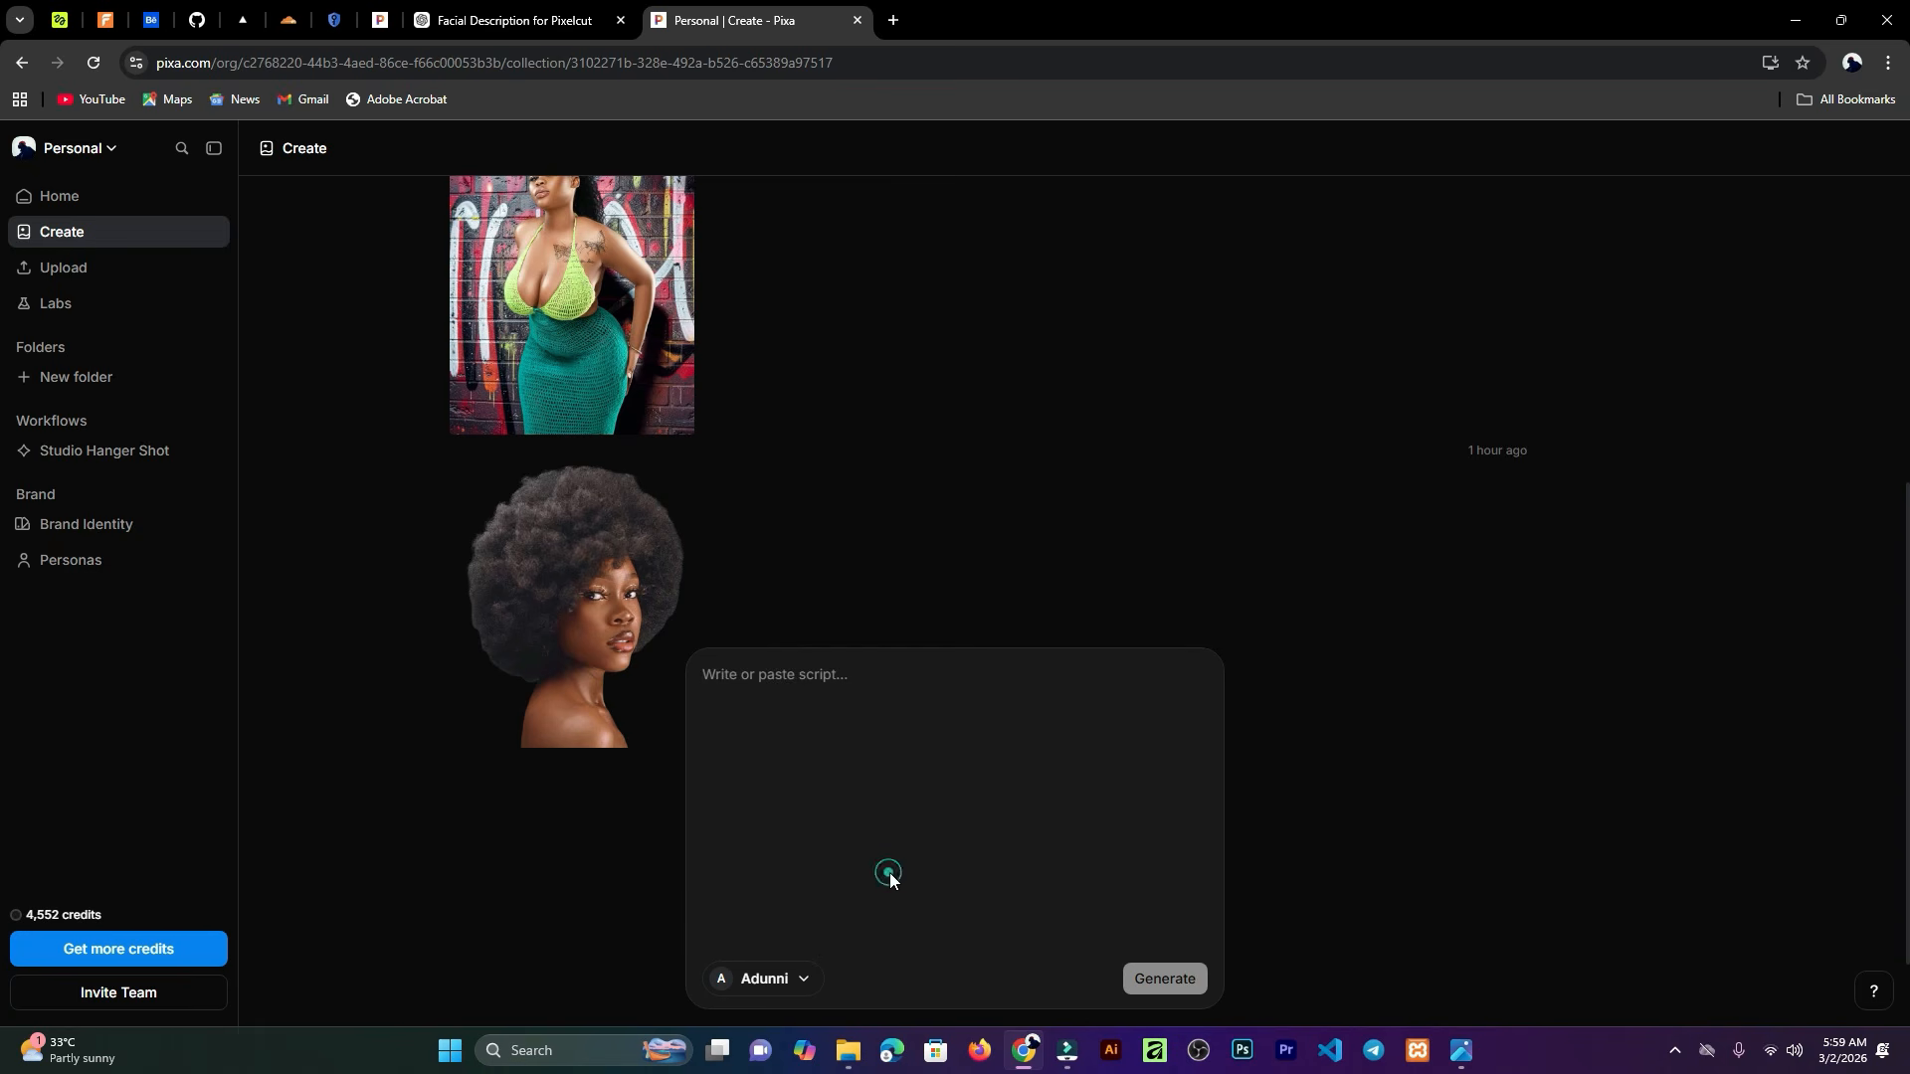
left_click(1323, 633)
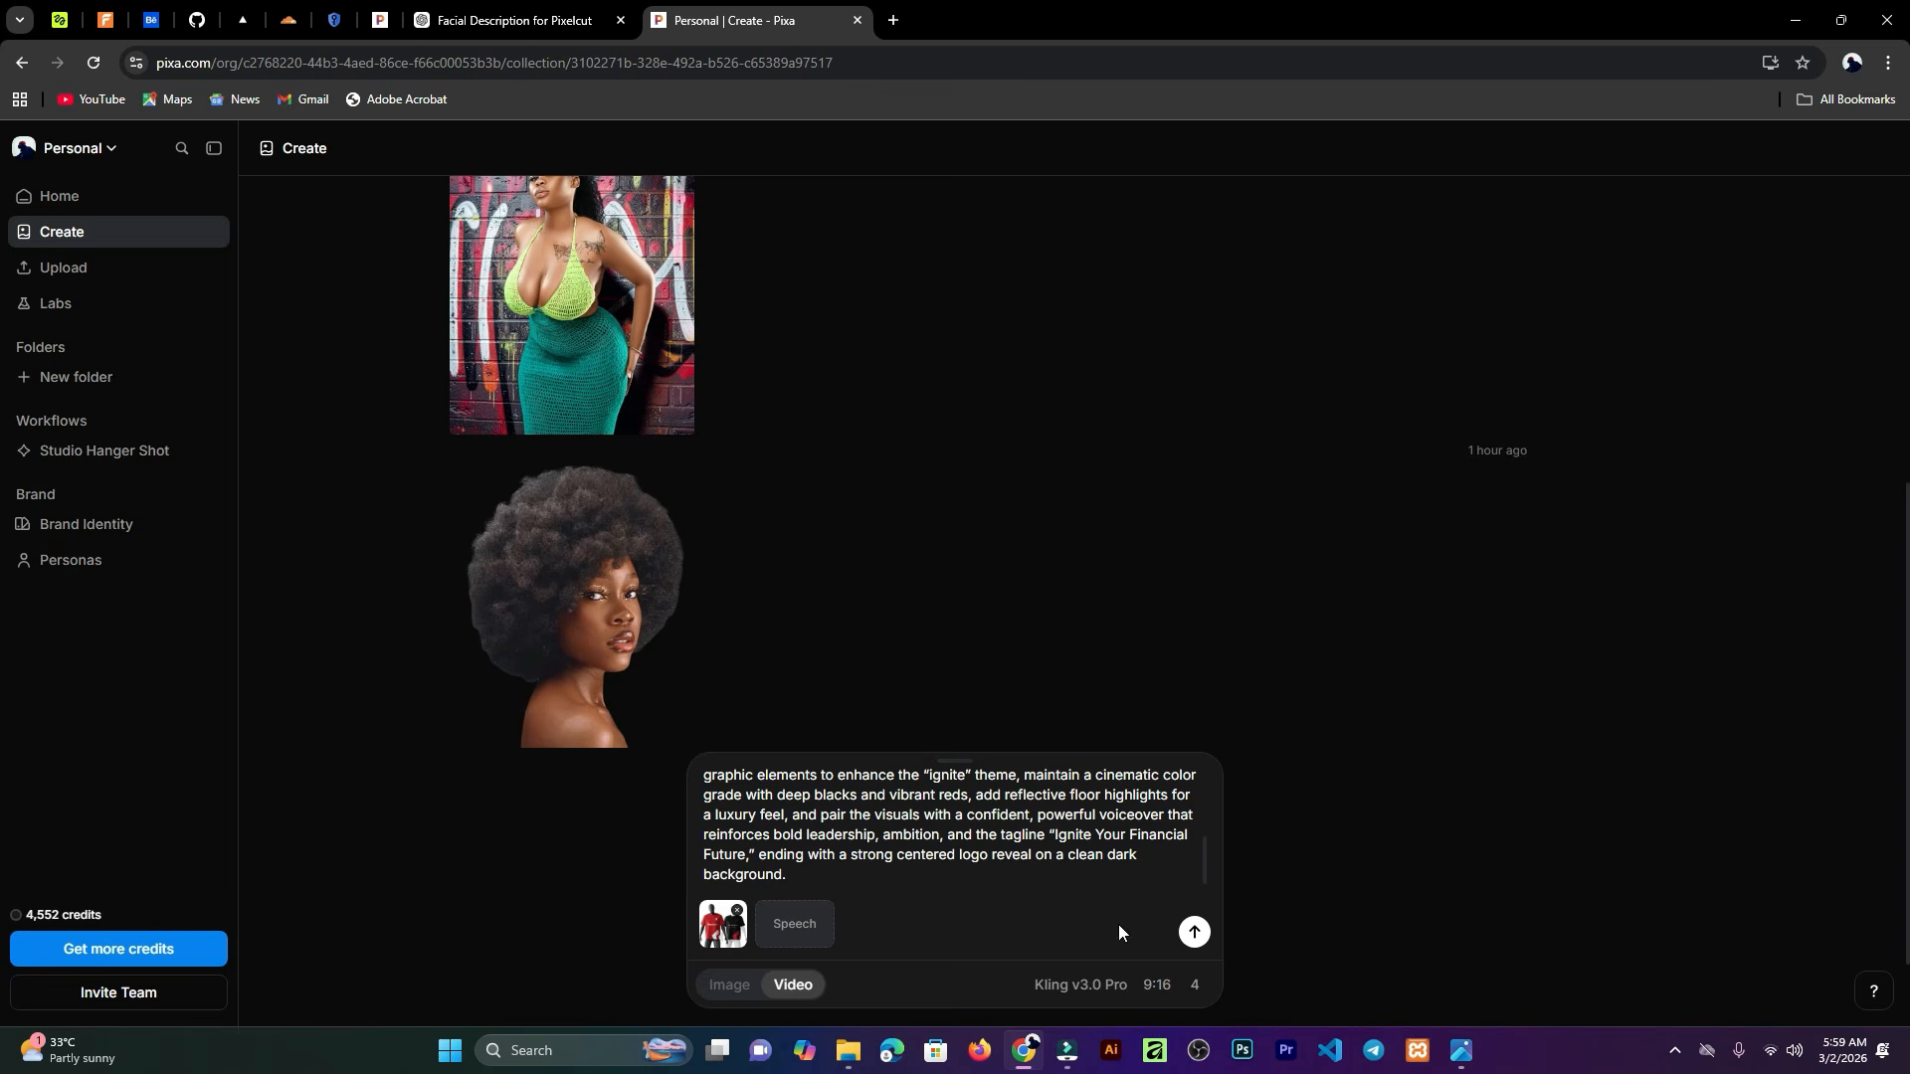
left_click(1193, 932)
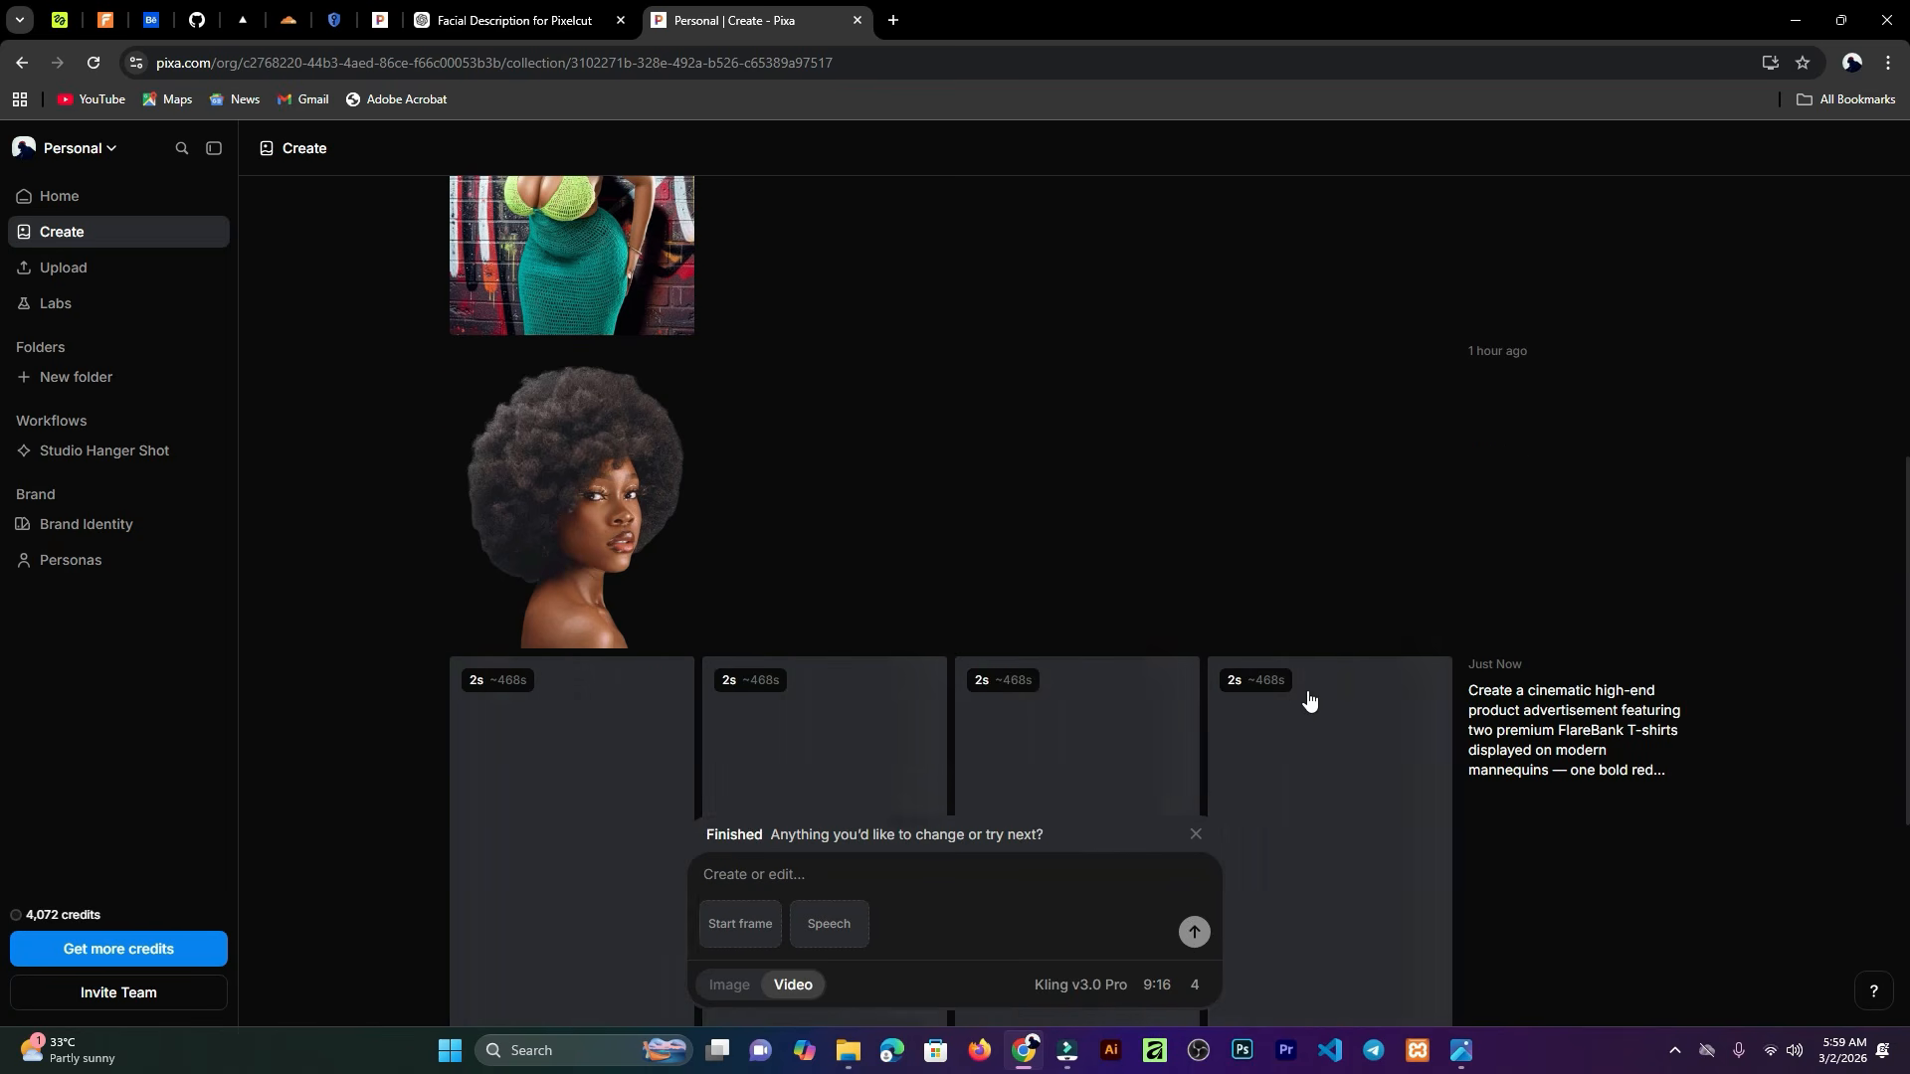
Step: Preview the generated FlareBank videos in the results grid
scroll(1293, 696, "down", 4)
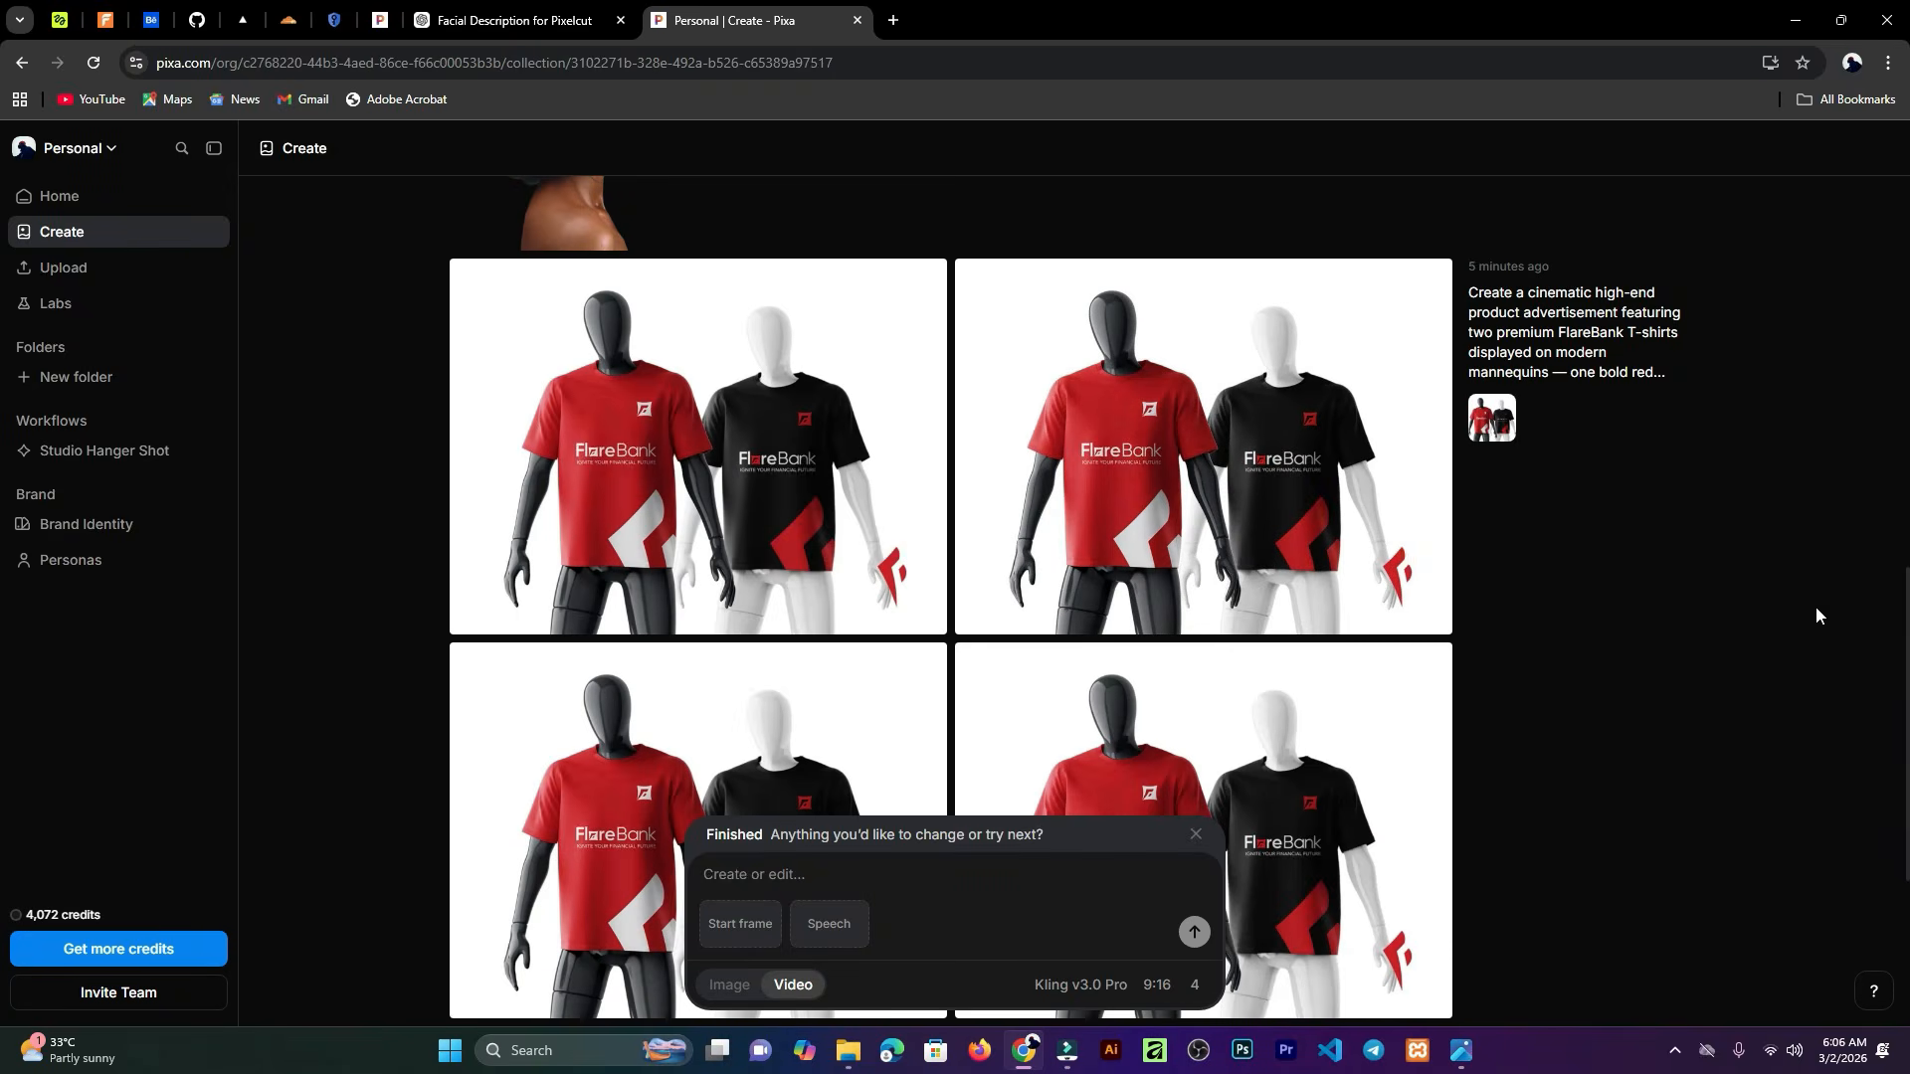
left_click(1192, 986)
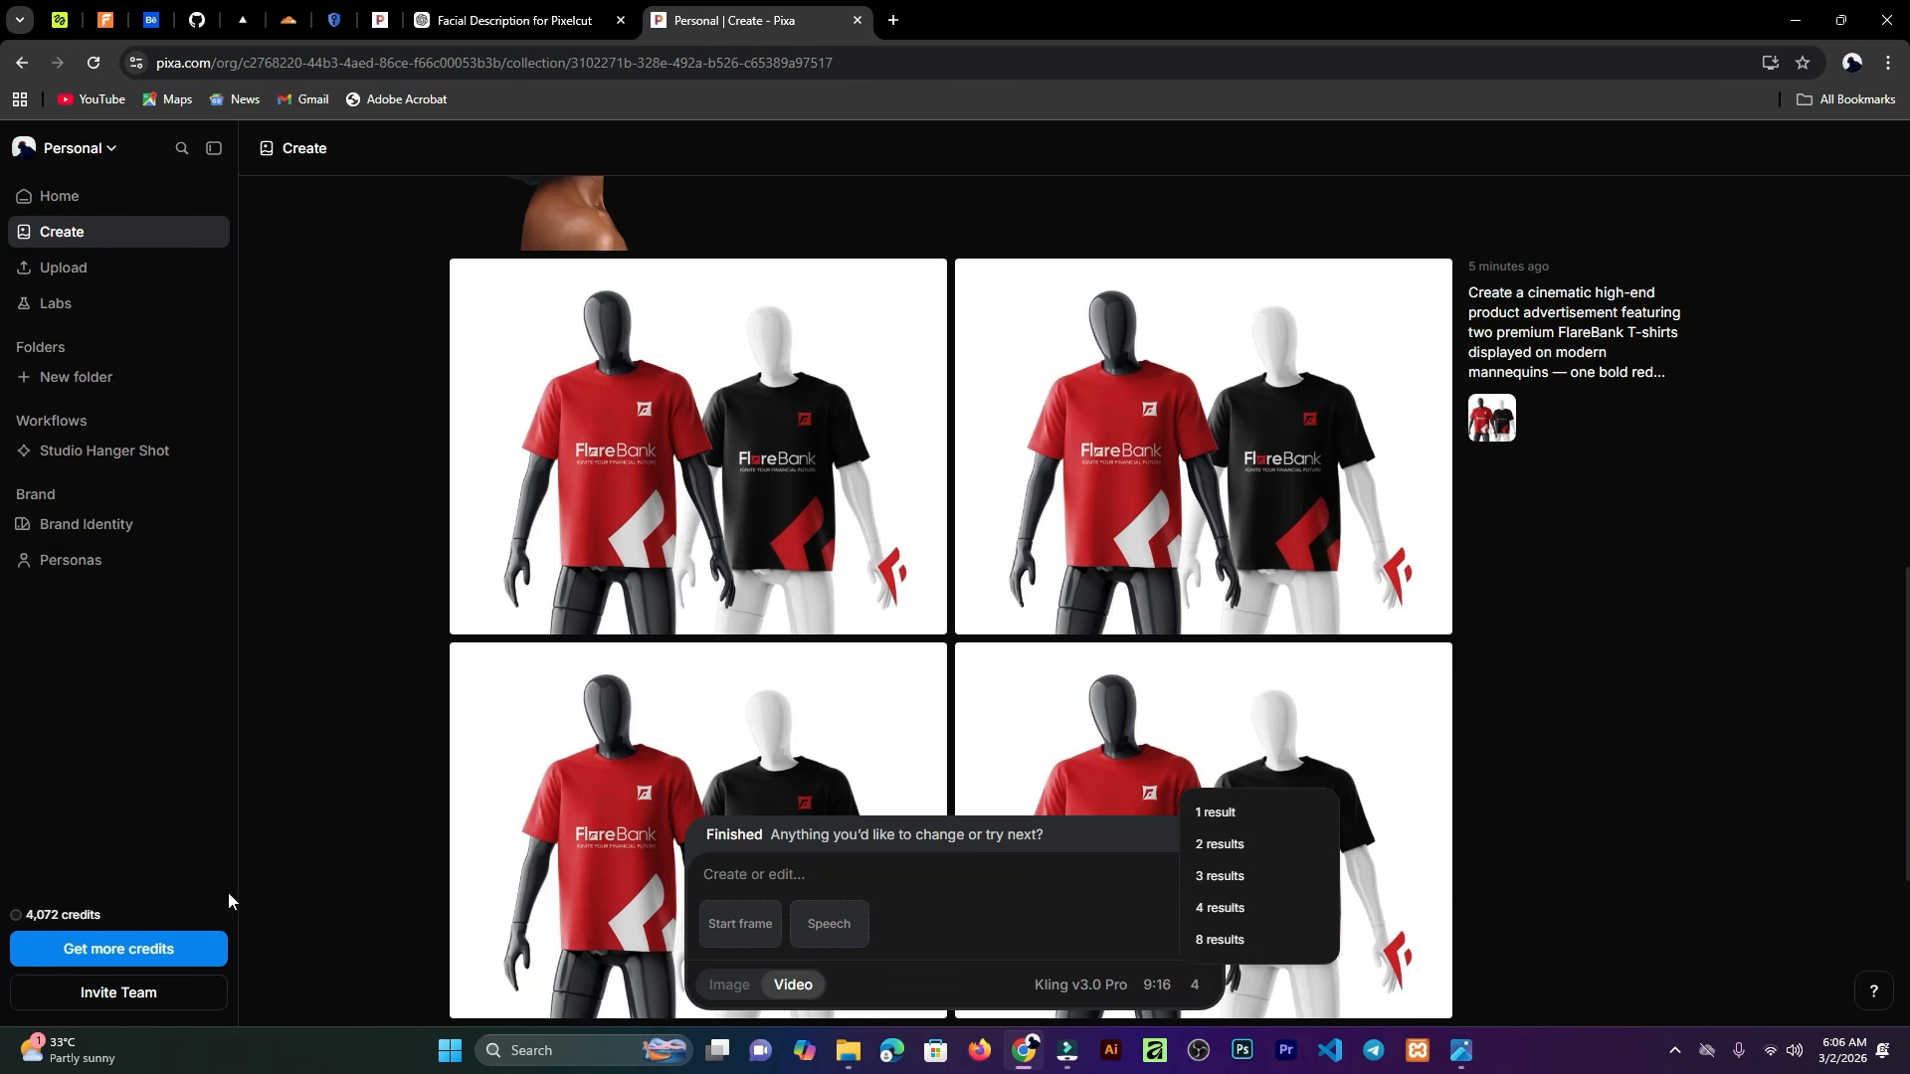
left_click(1741, 742)
scroll(1715, 473, "down", 2)
scroll(1730, 458, "up", 2)
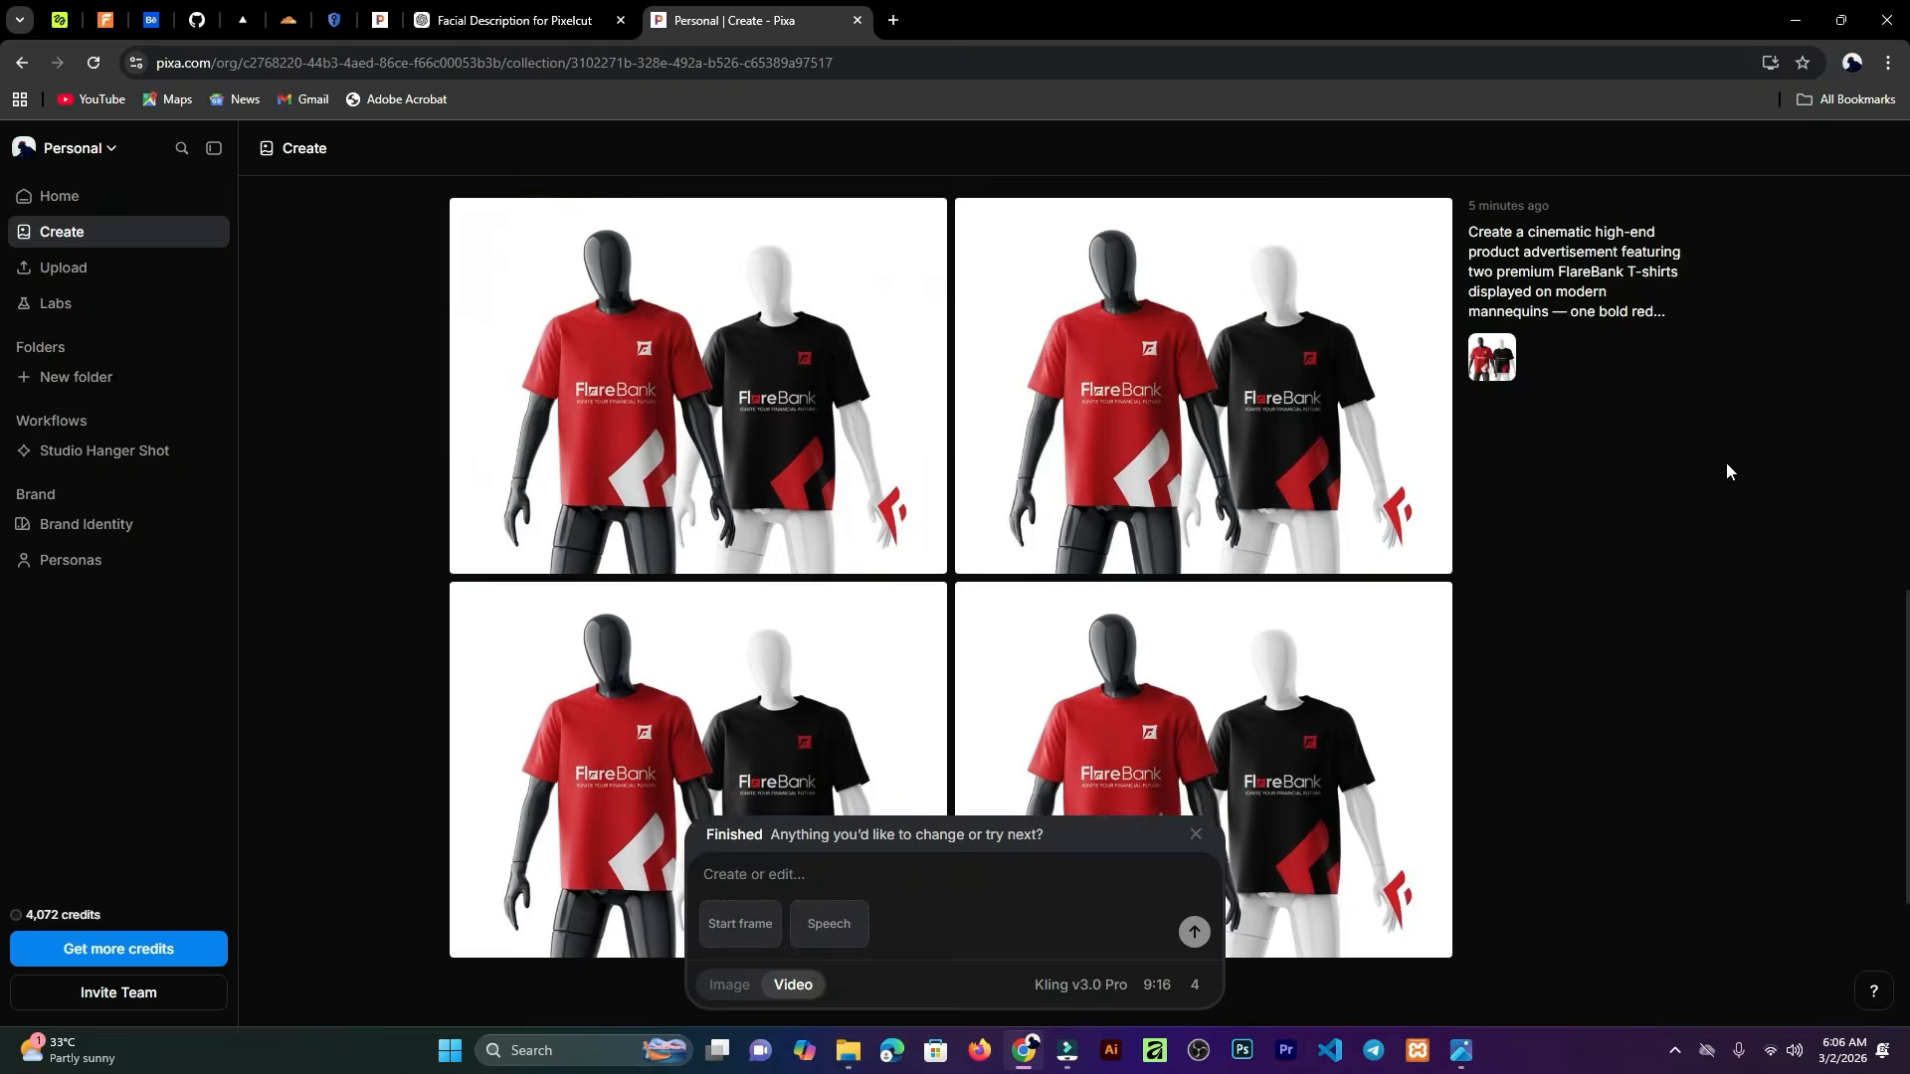
left_click(651, 454)
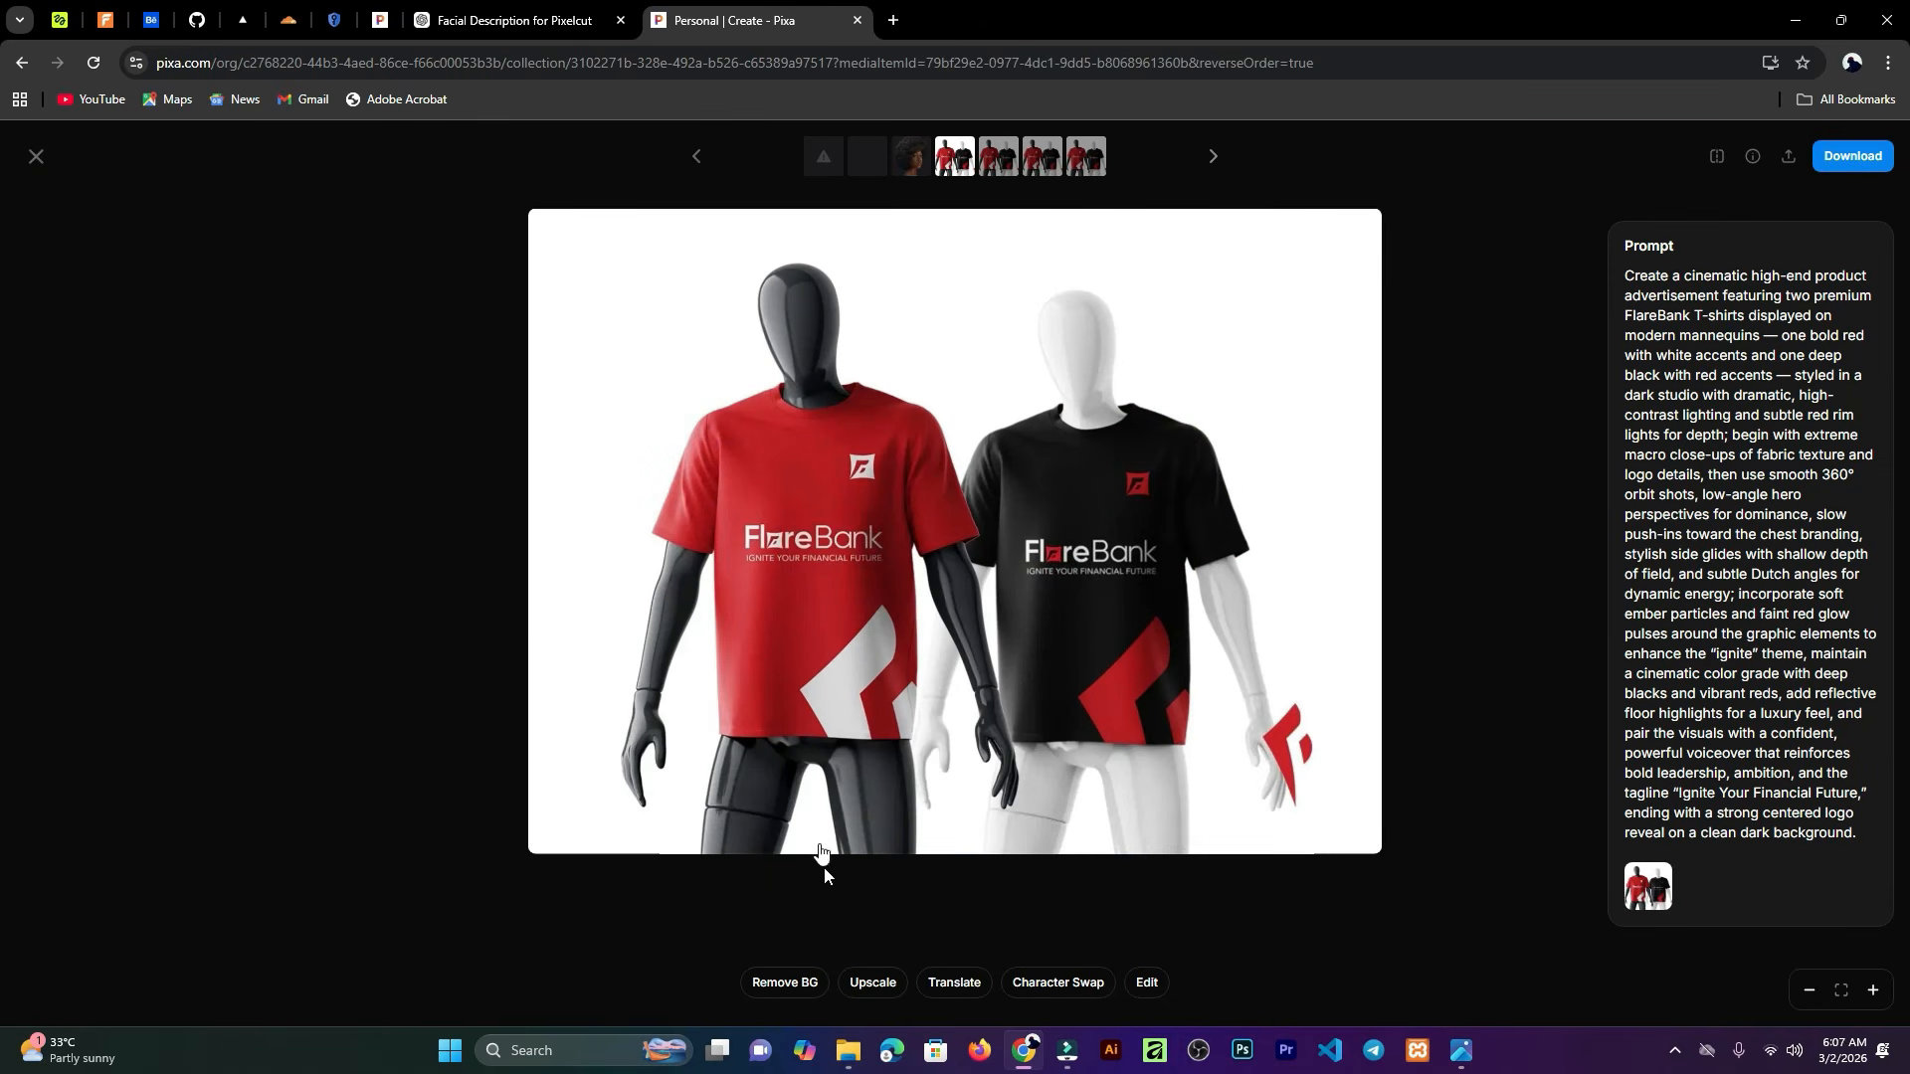
left_click(36, 156)
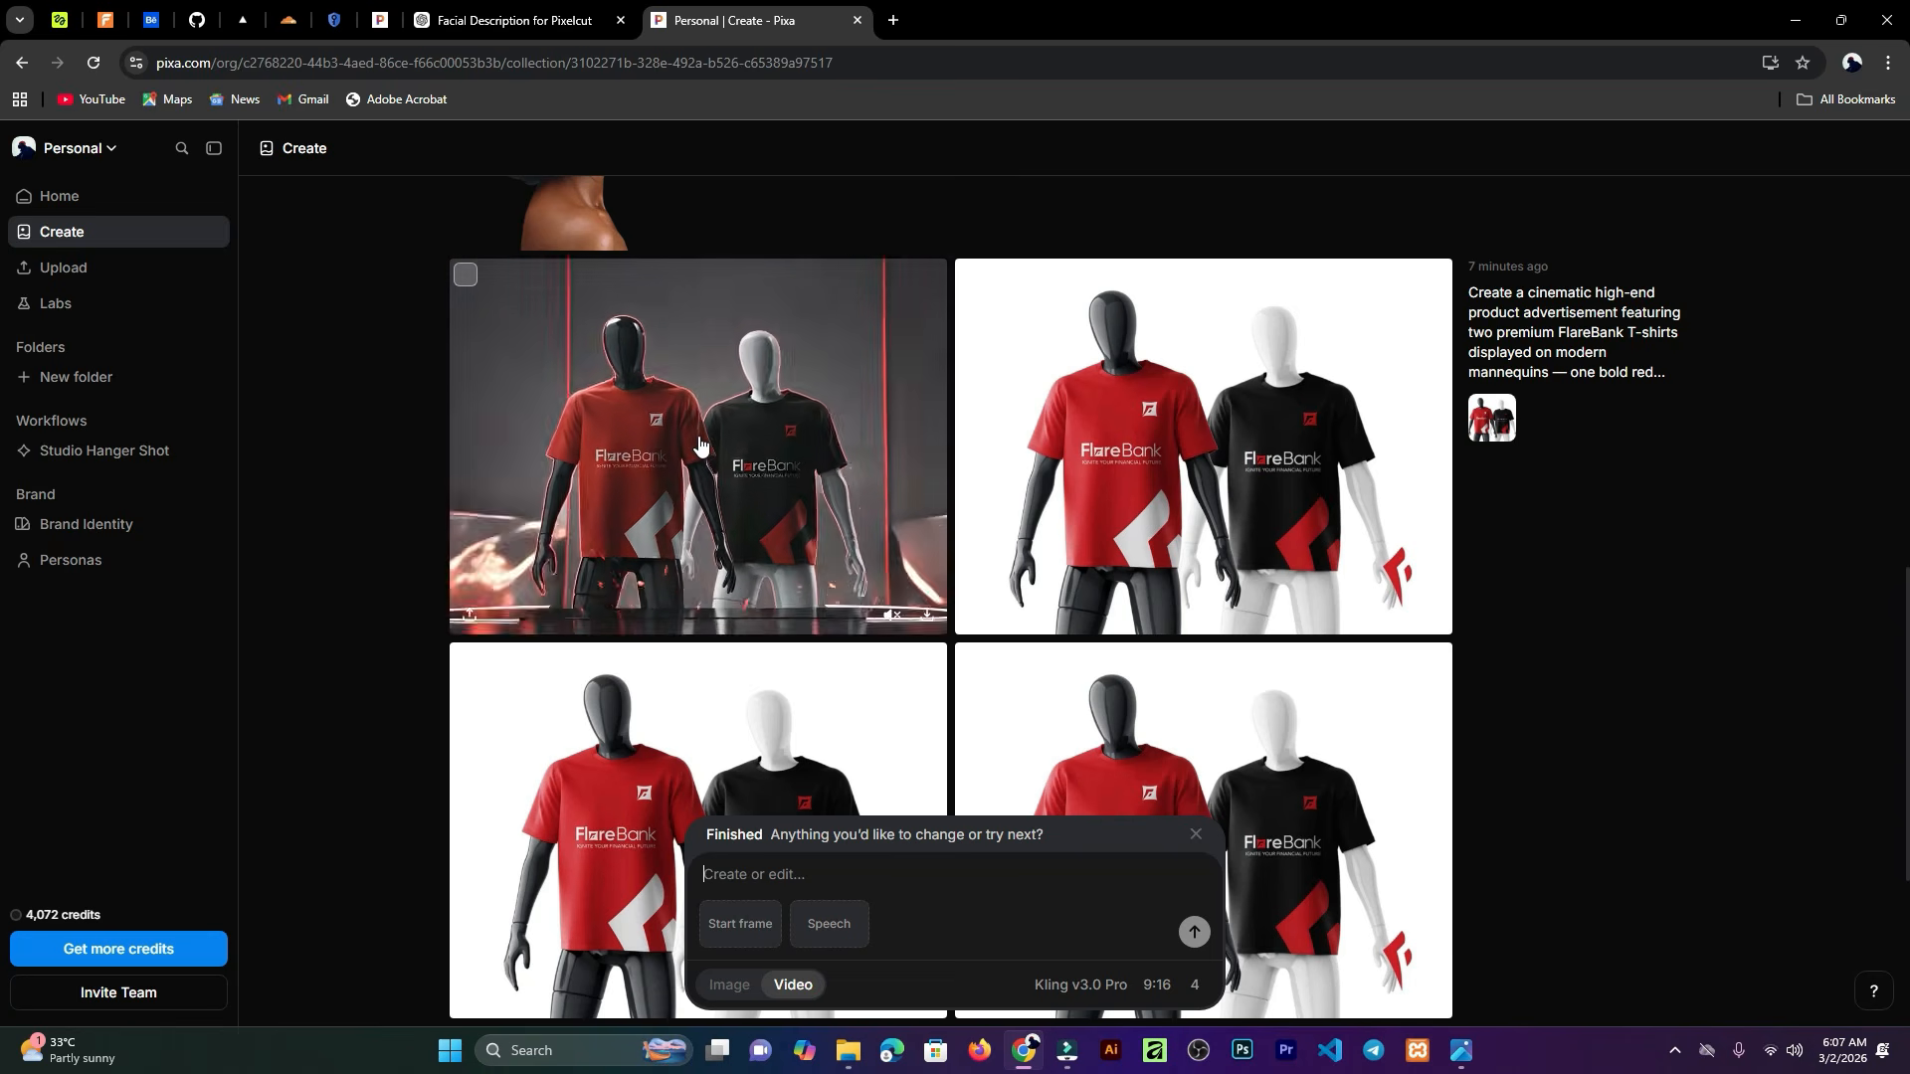
mouse_move(1202, 443)
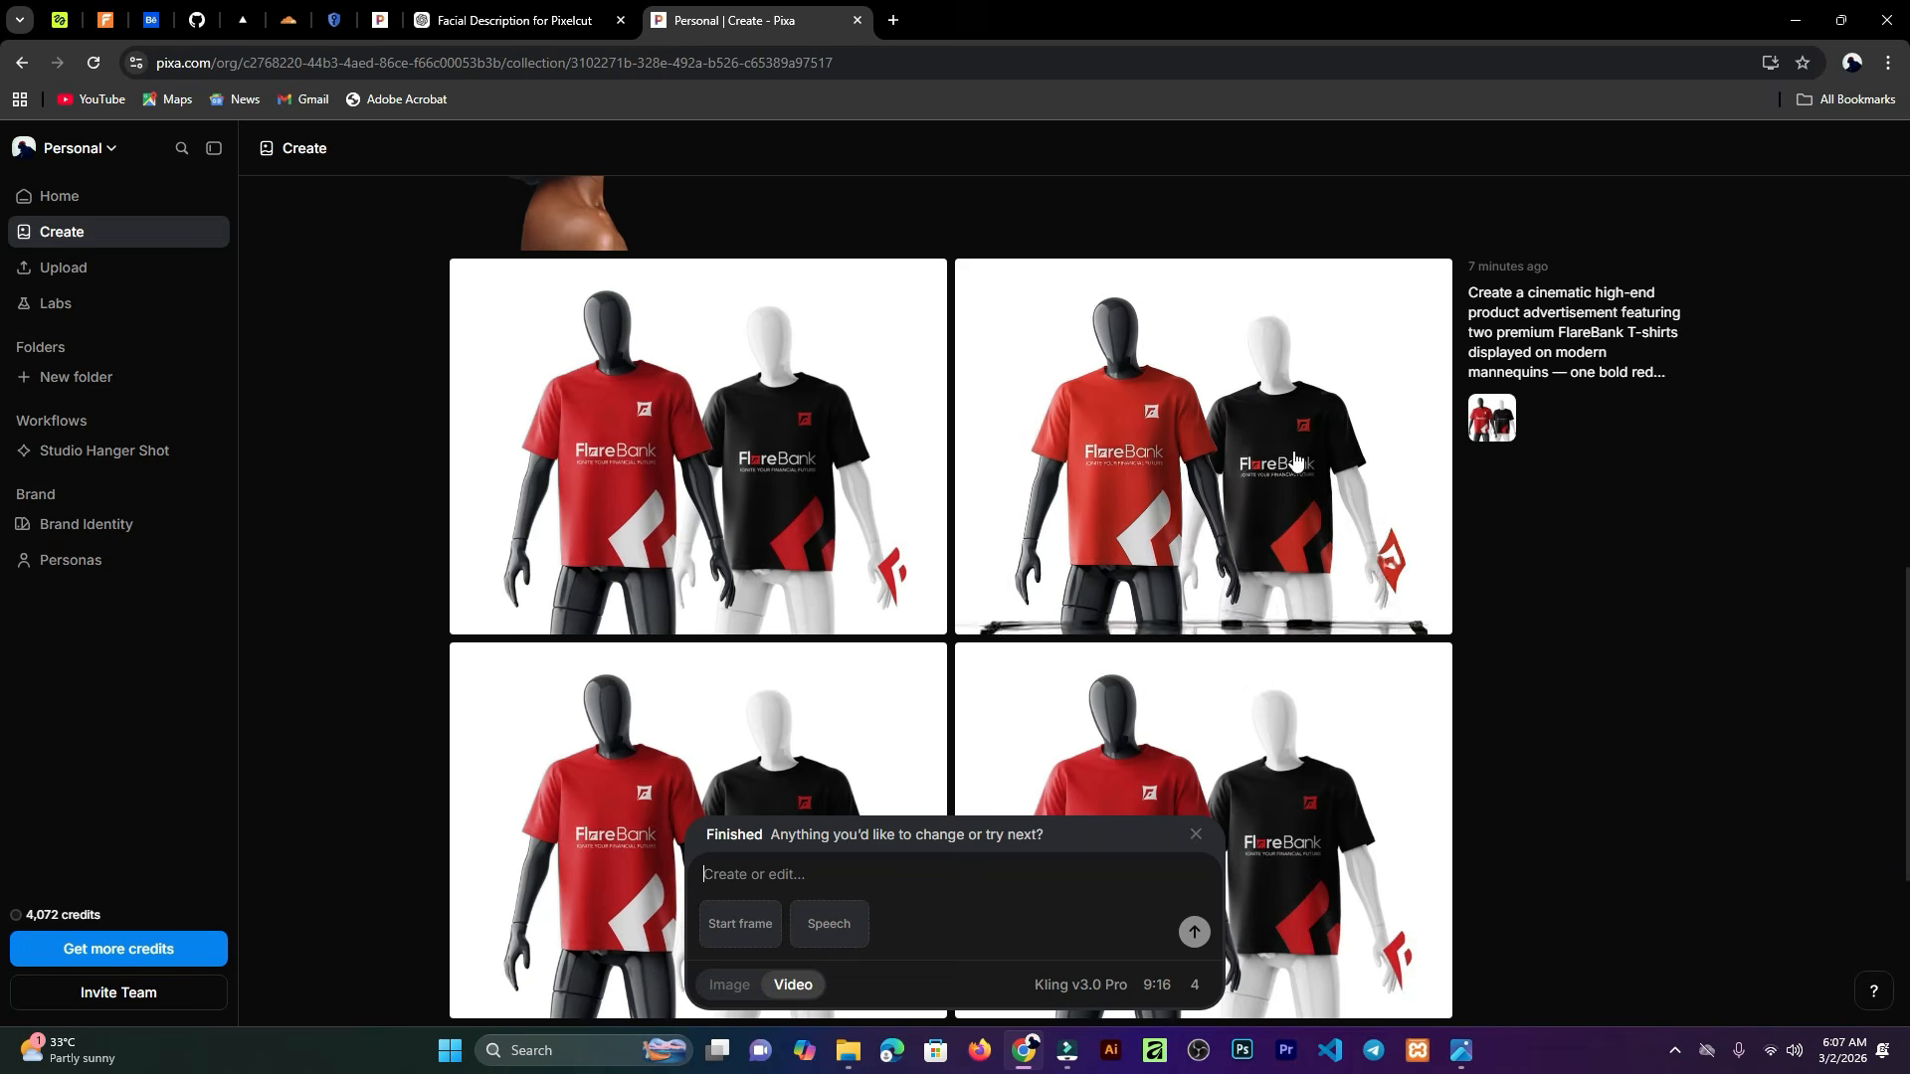
scroll(1373, 413, "down", 3)
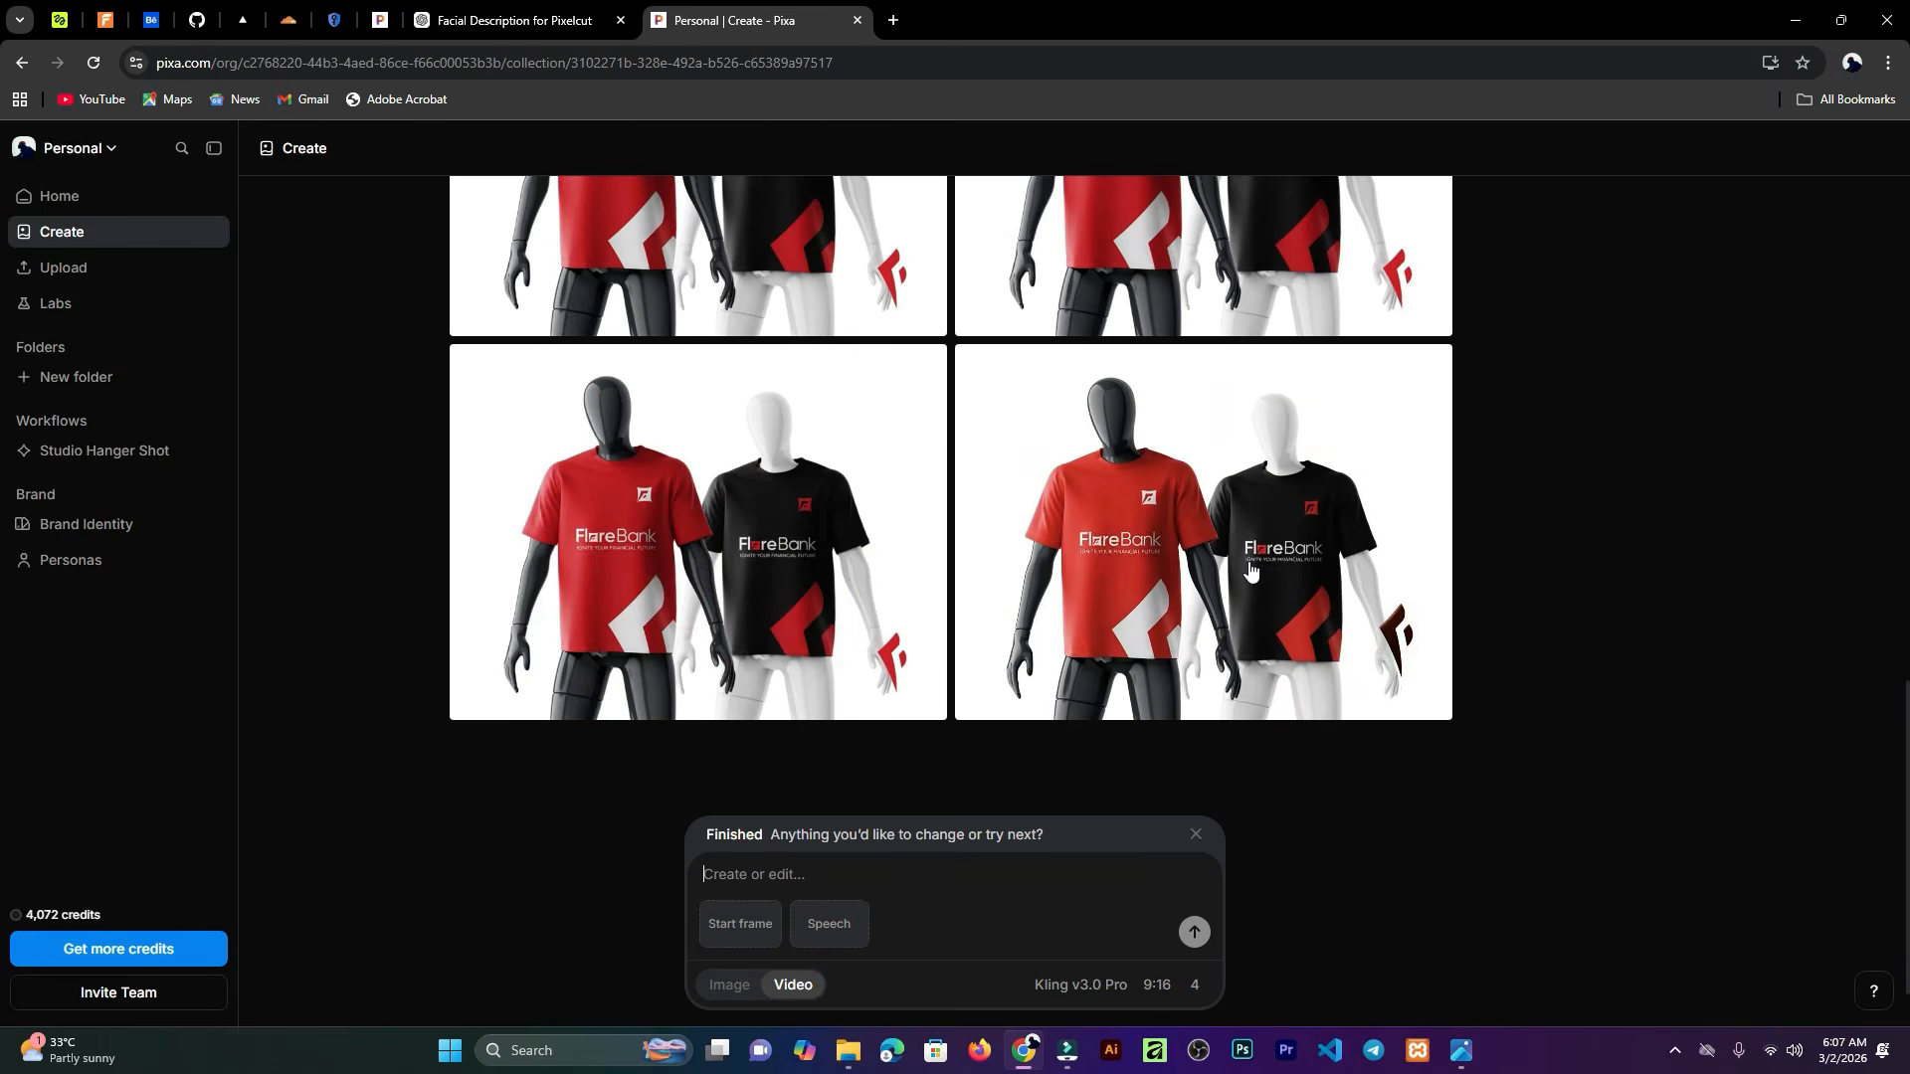
mouse_move(1250, 569)
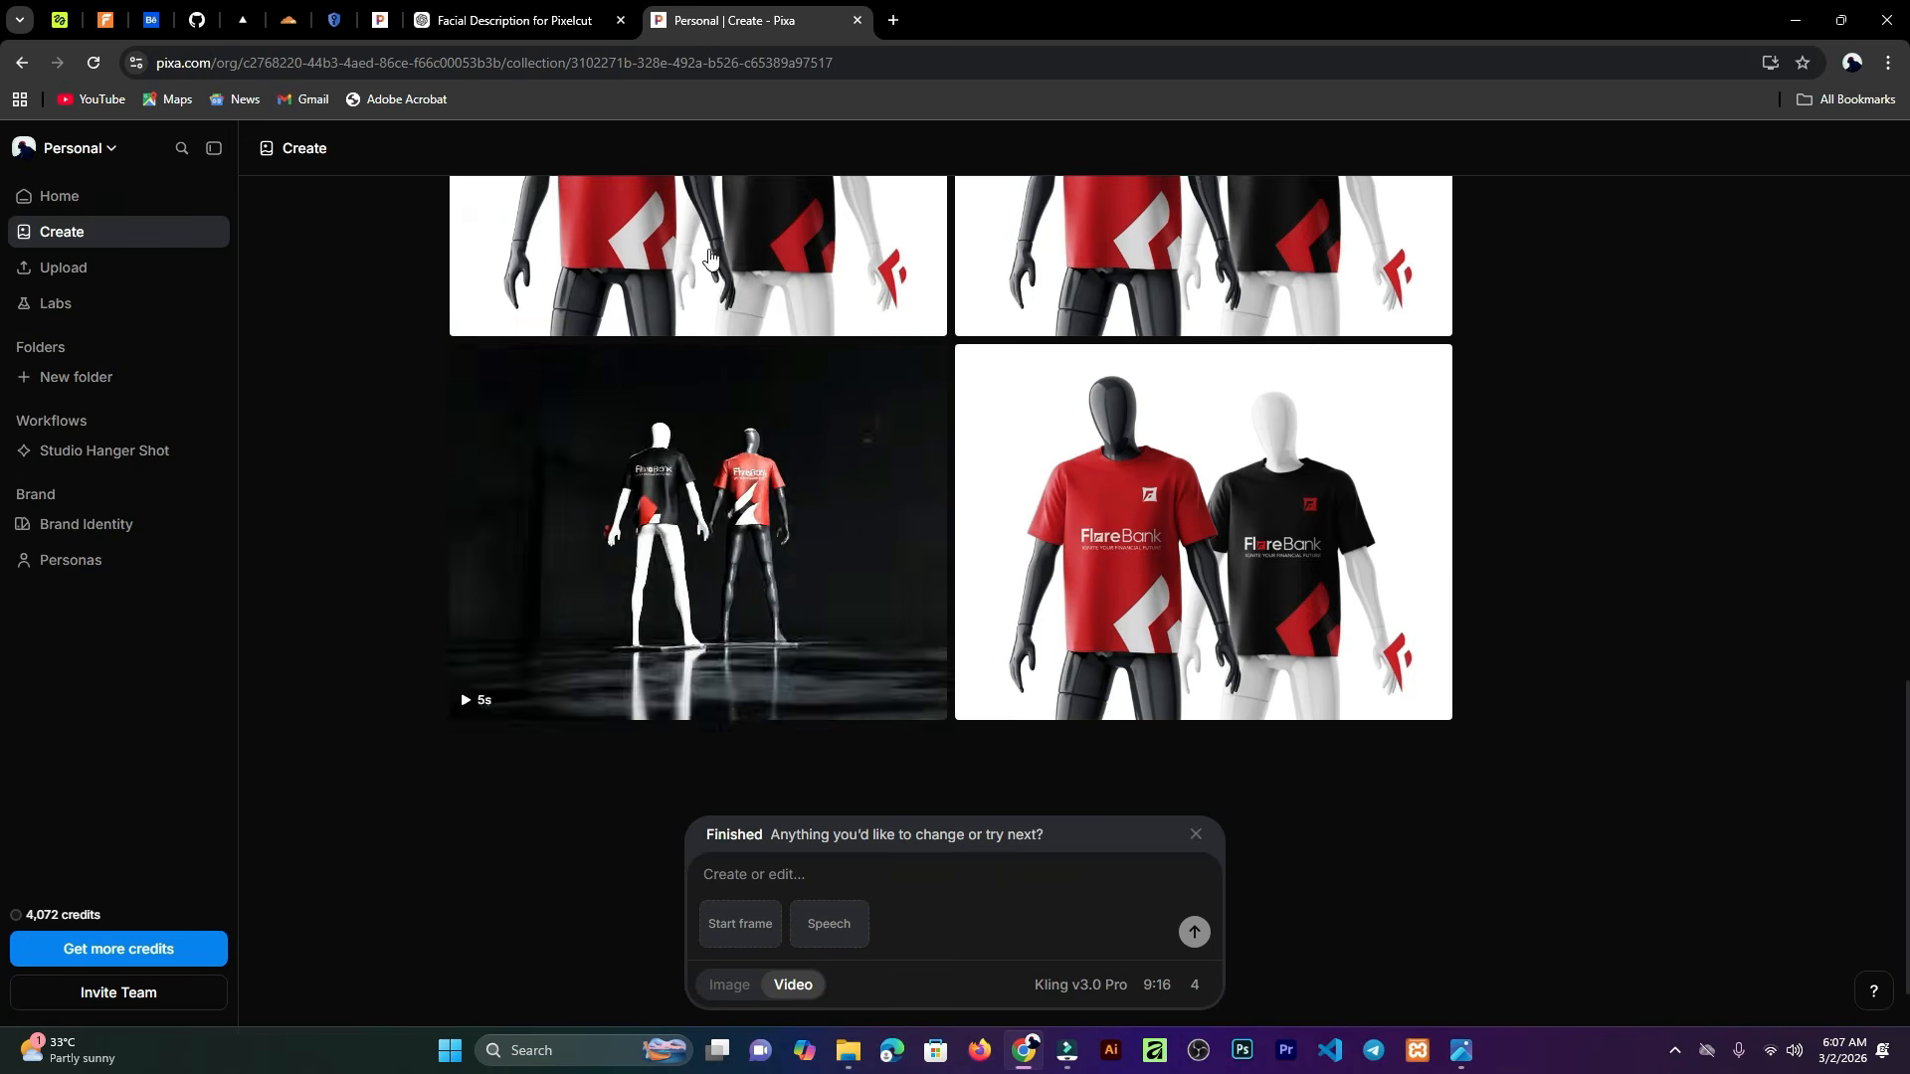
scroll(558, 563, "up", 2)
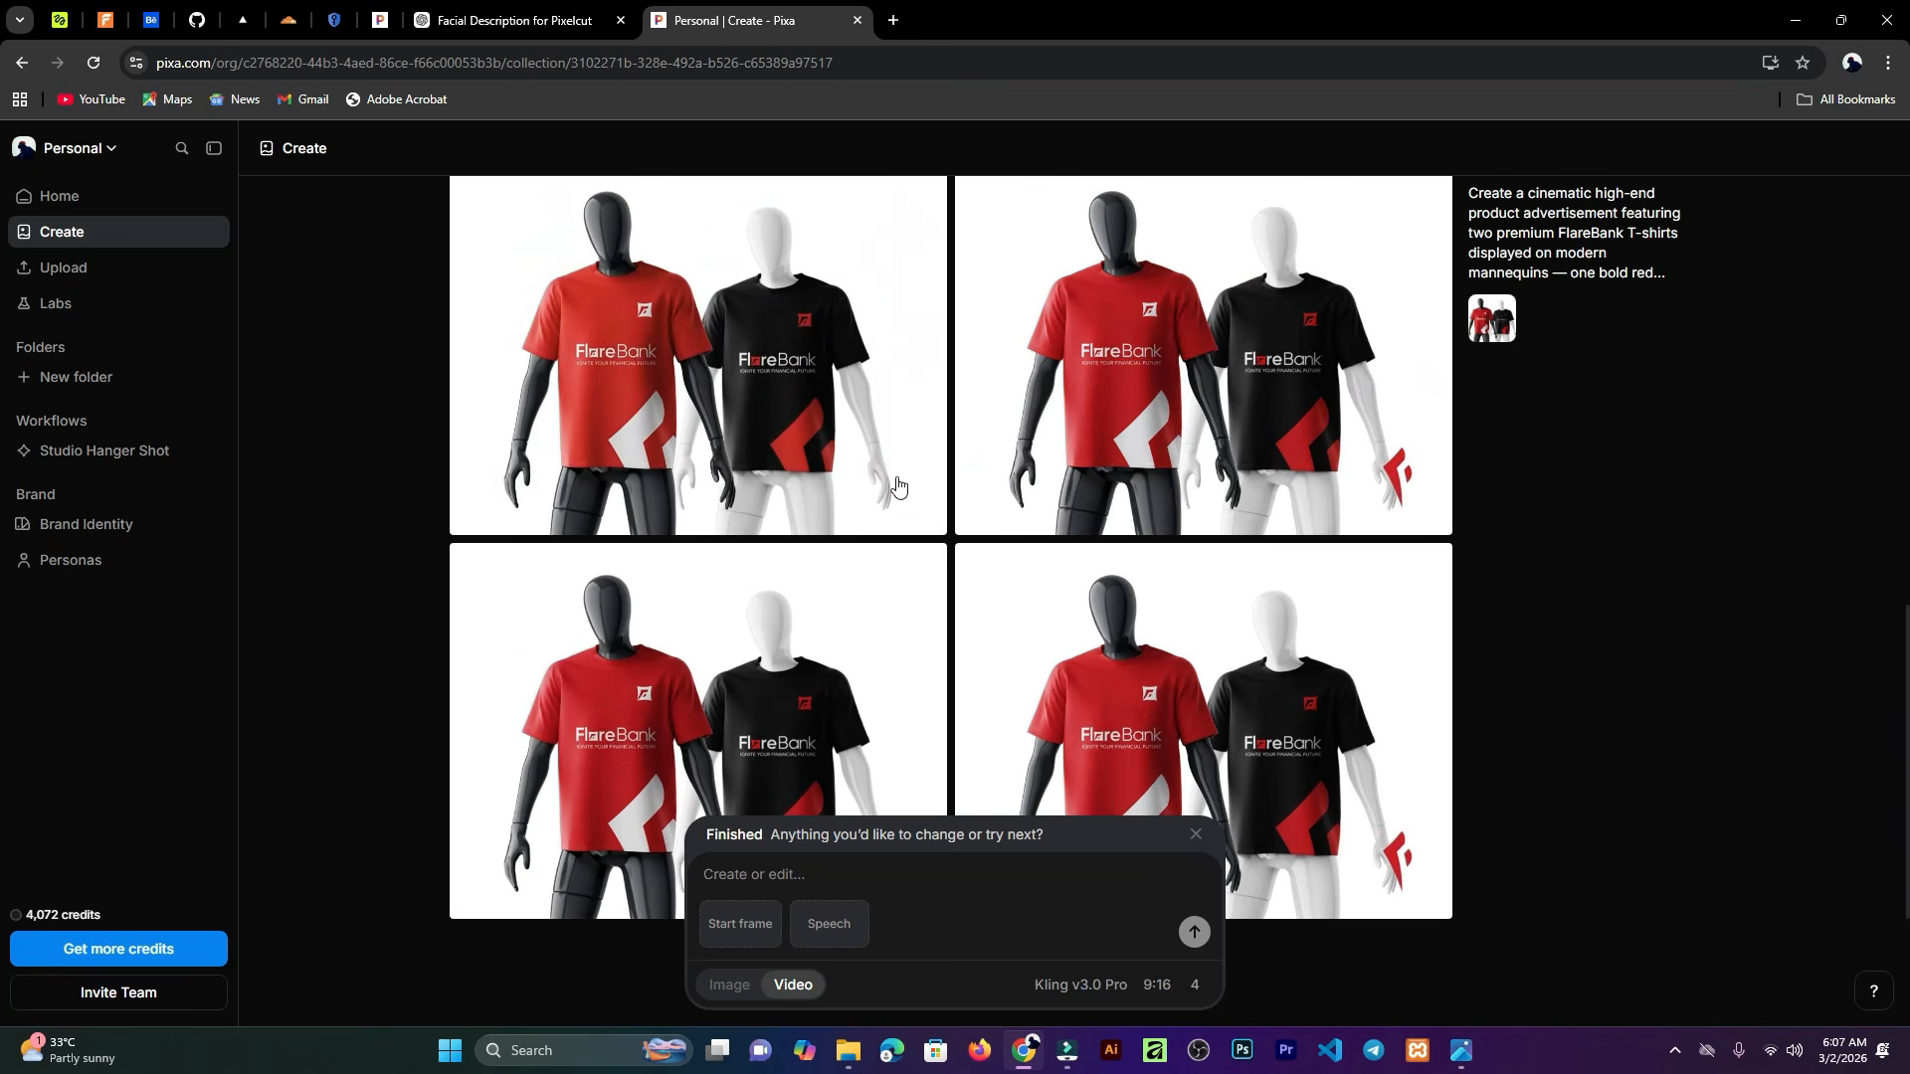
scroll(535, 438, "up", 2)
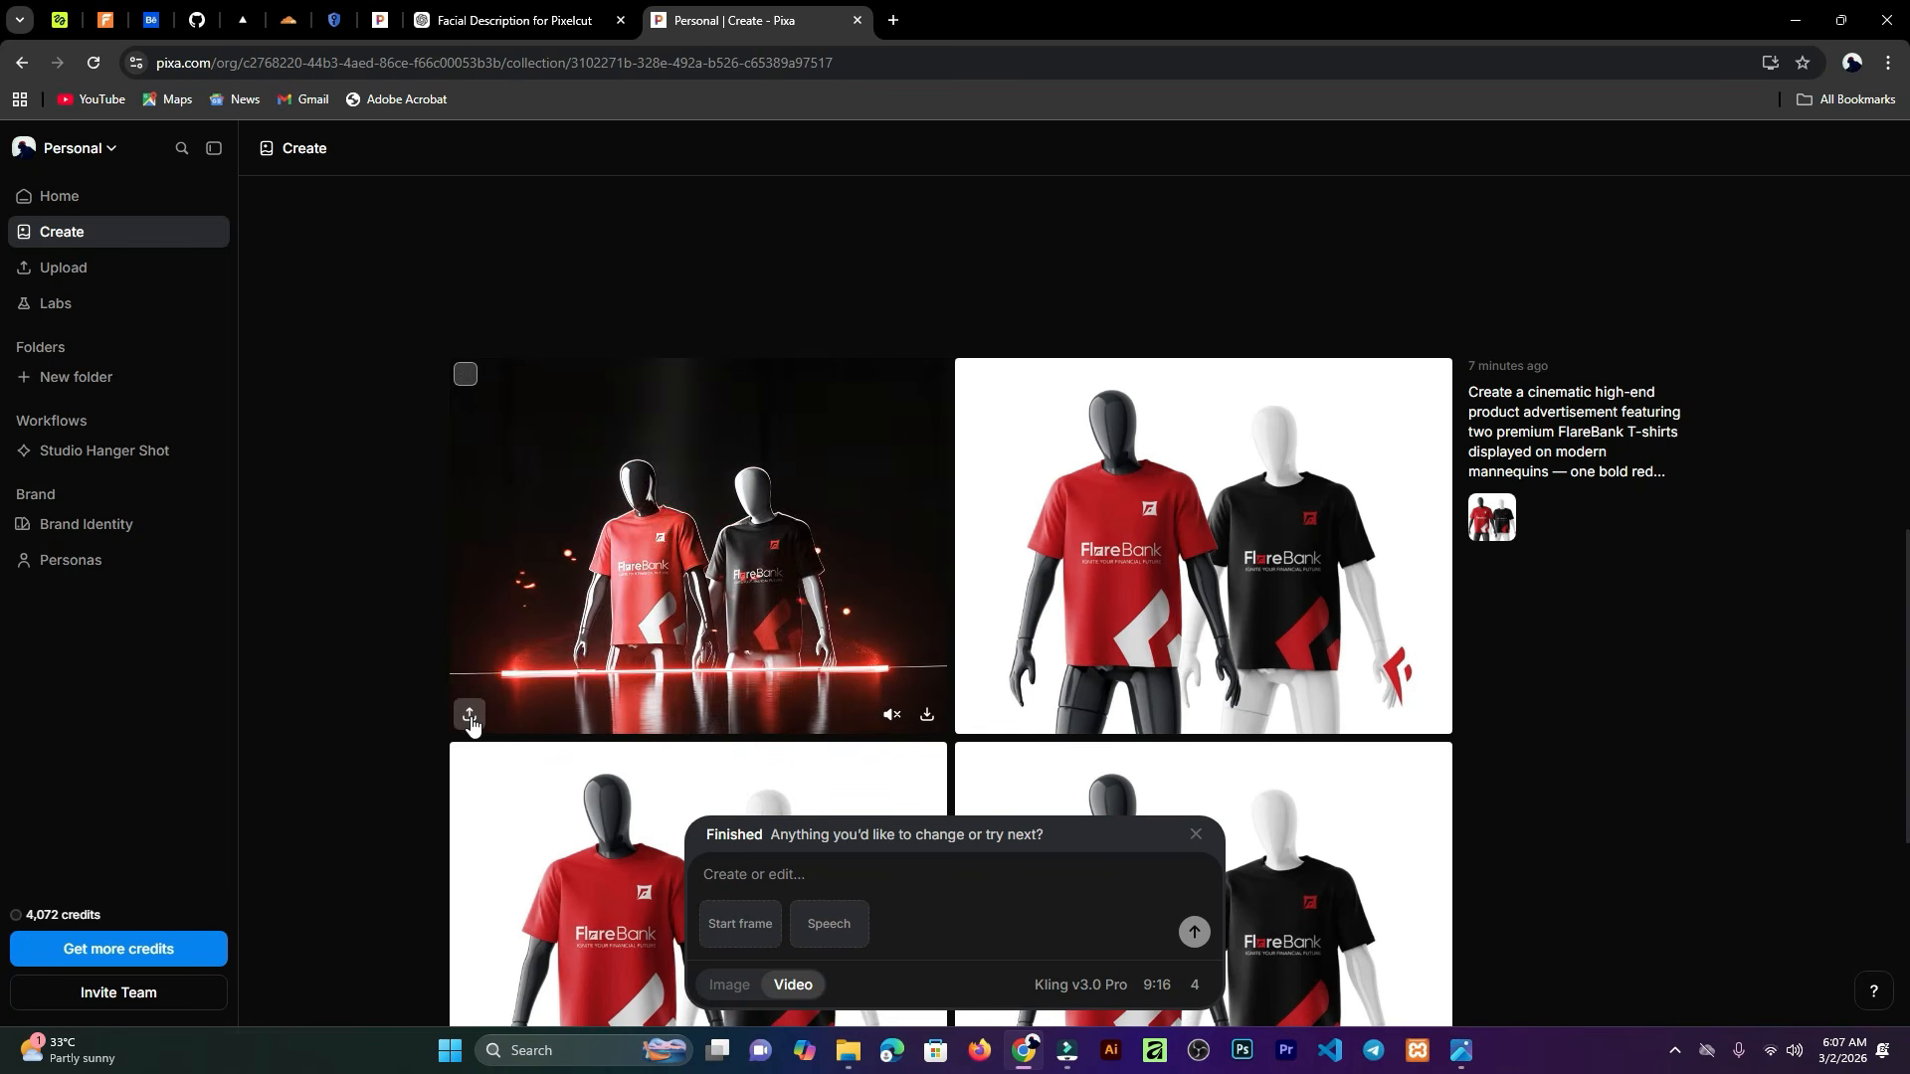
Step: Download the generated FlareBank videos as MP4 files
left_click(924, 724)
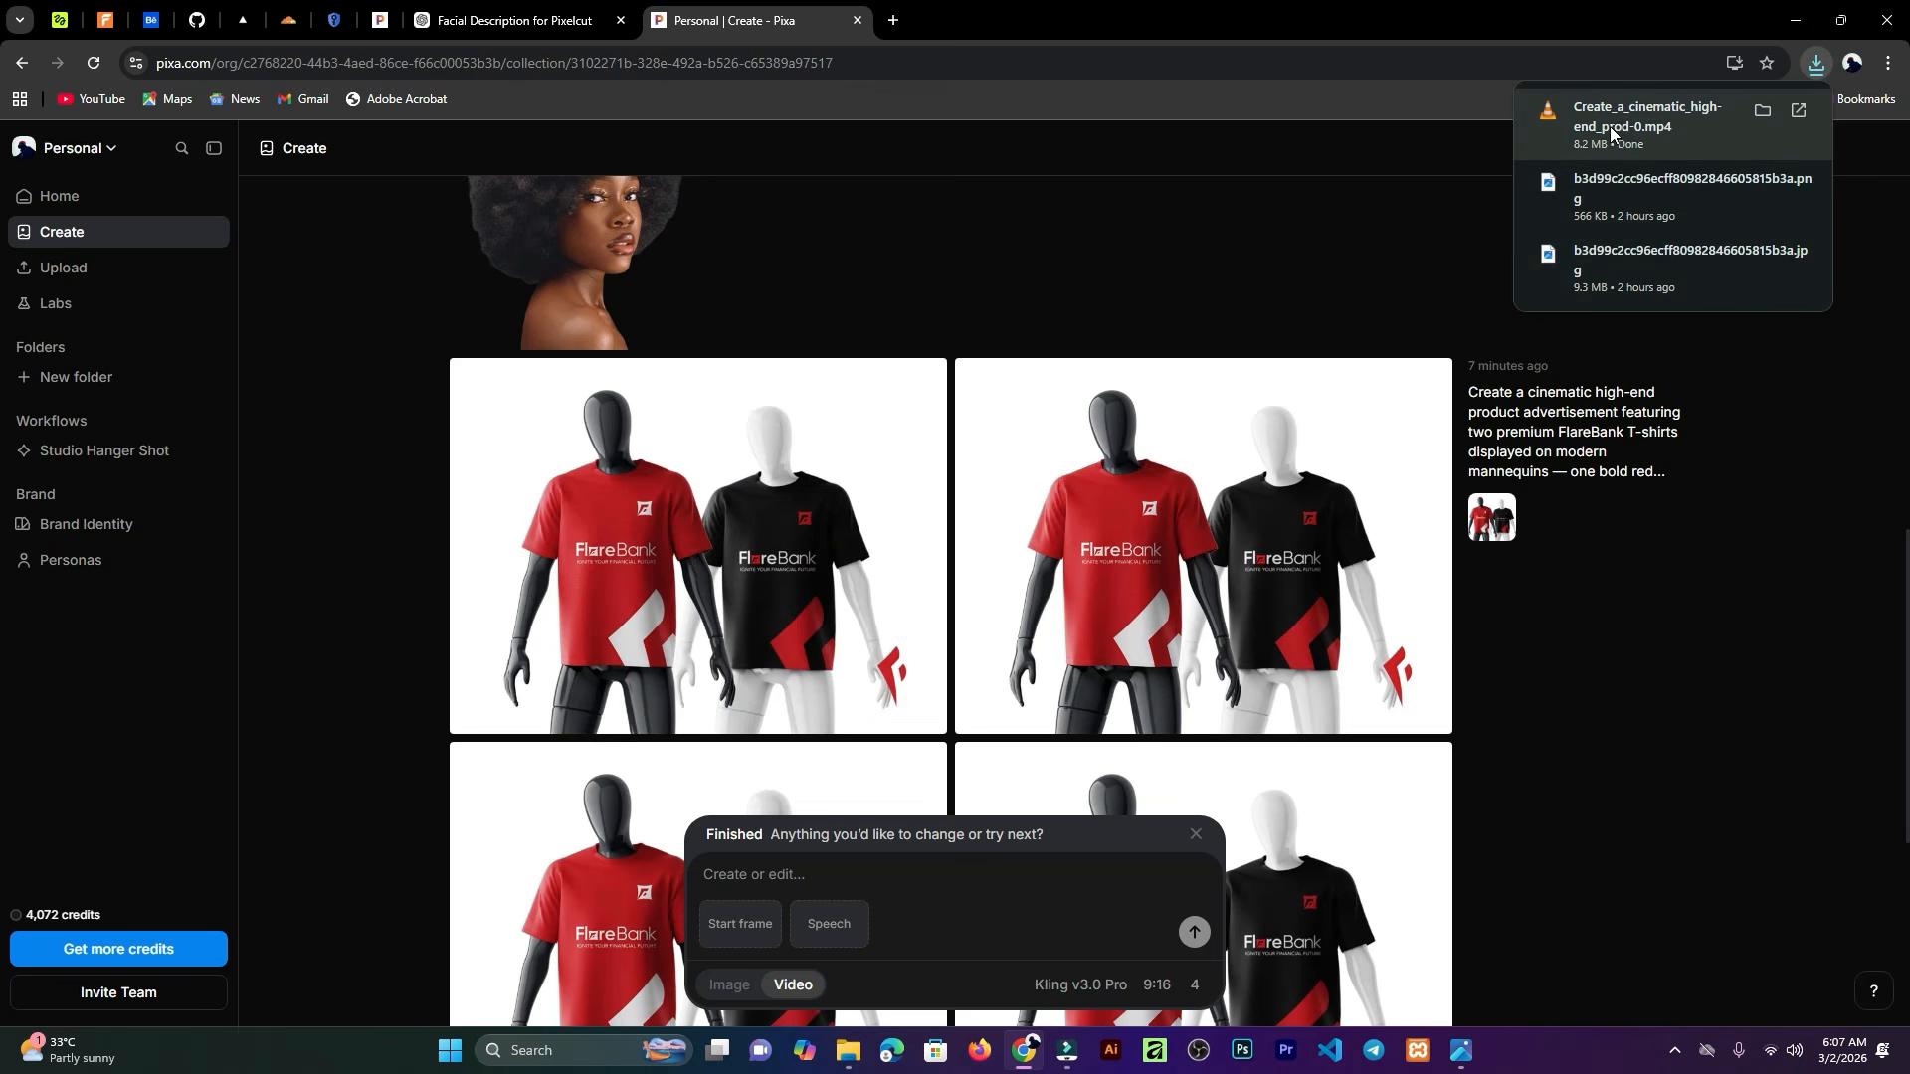
mouse_move(959, 694)
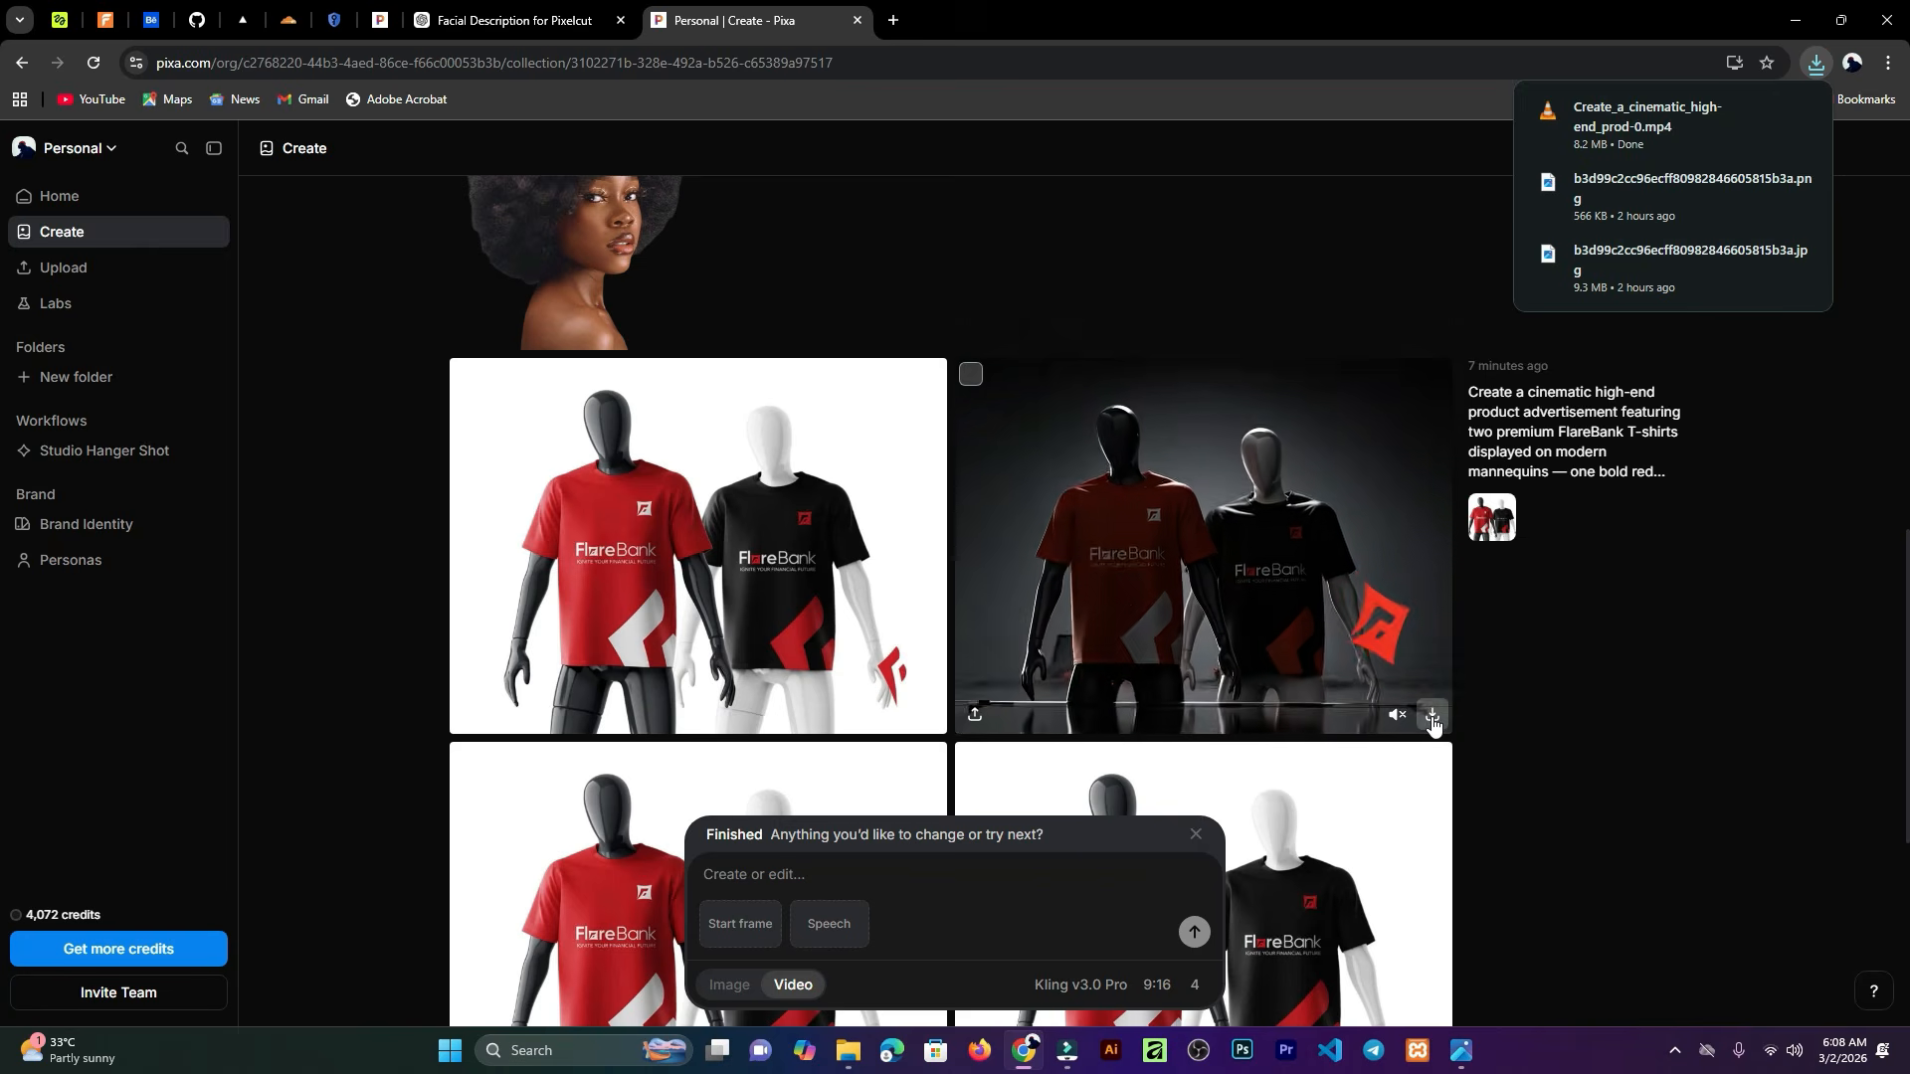
left_click(1433, 724)
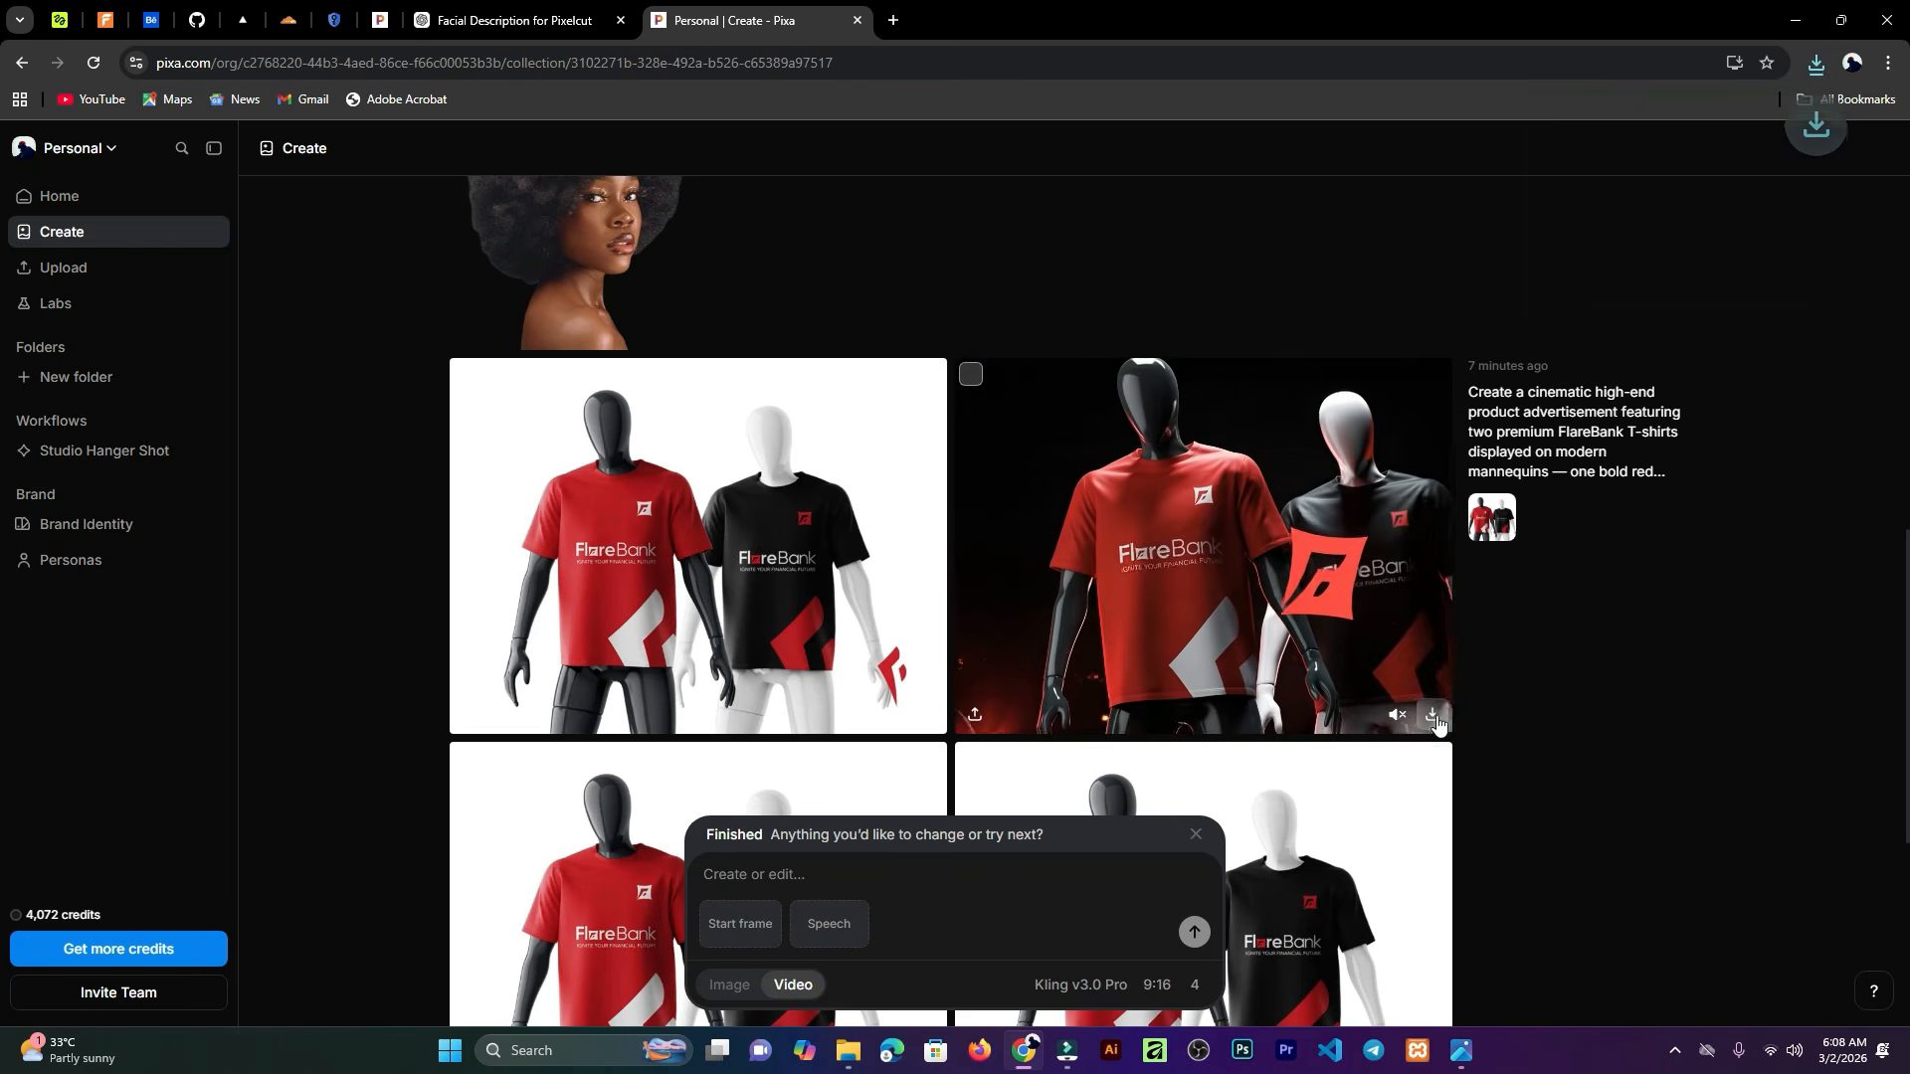
scroll(1045, 798, "down", 1)
scroll(1045, 795, "down", 3)
mouse_move(911, 703)
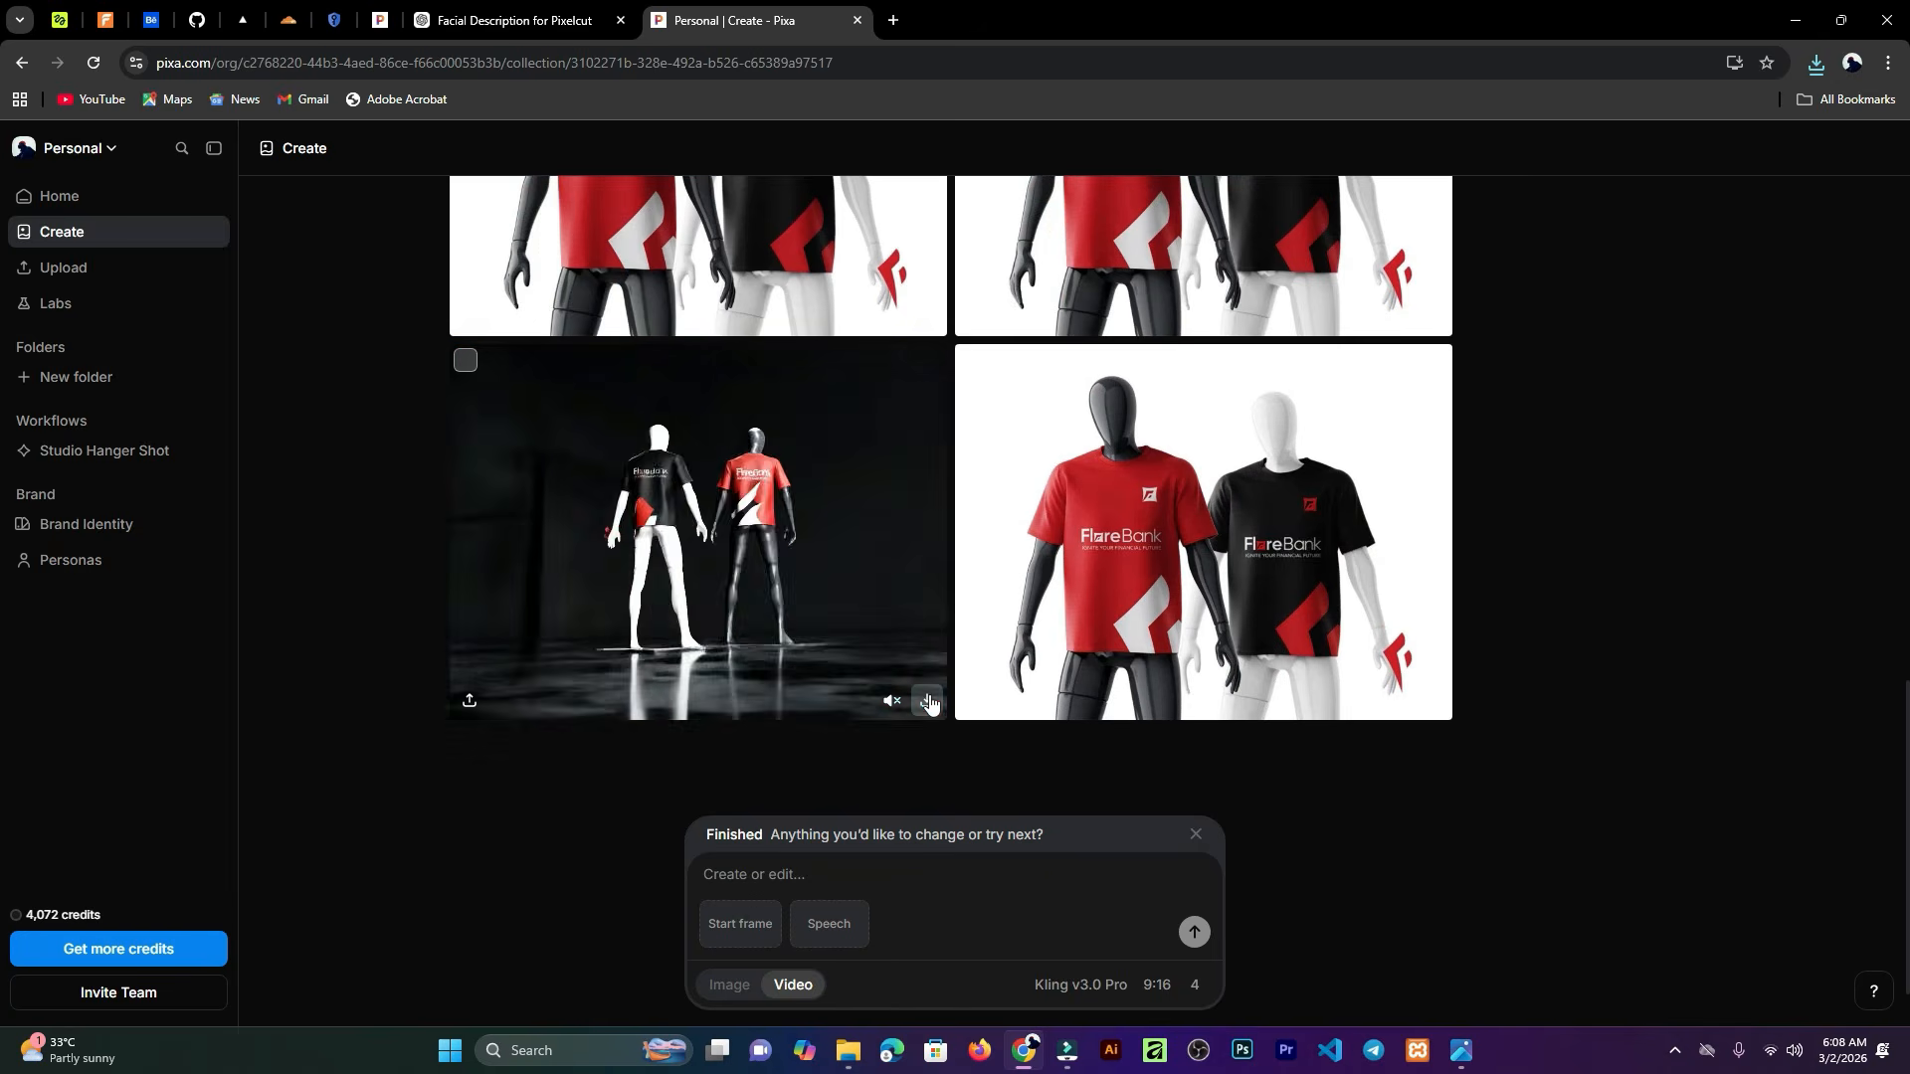
left_click(1434, 704)
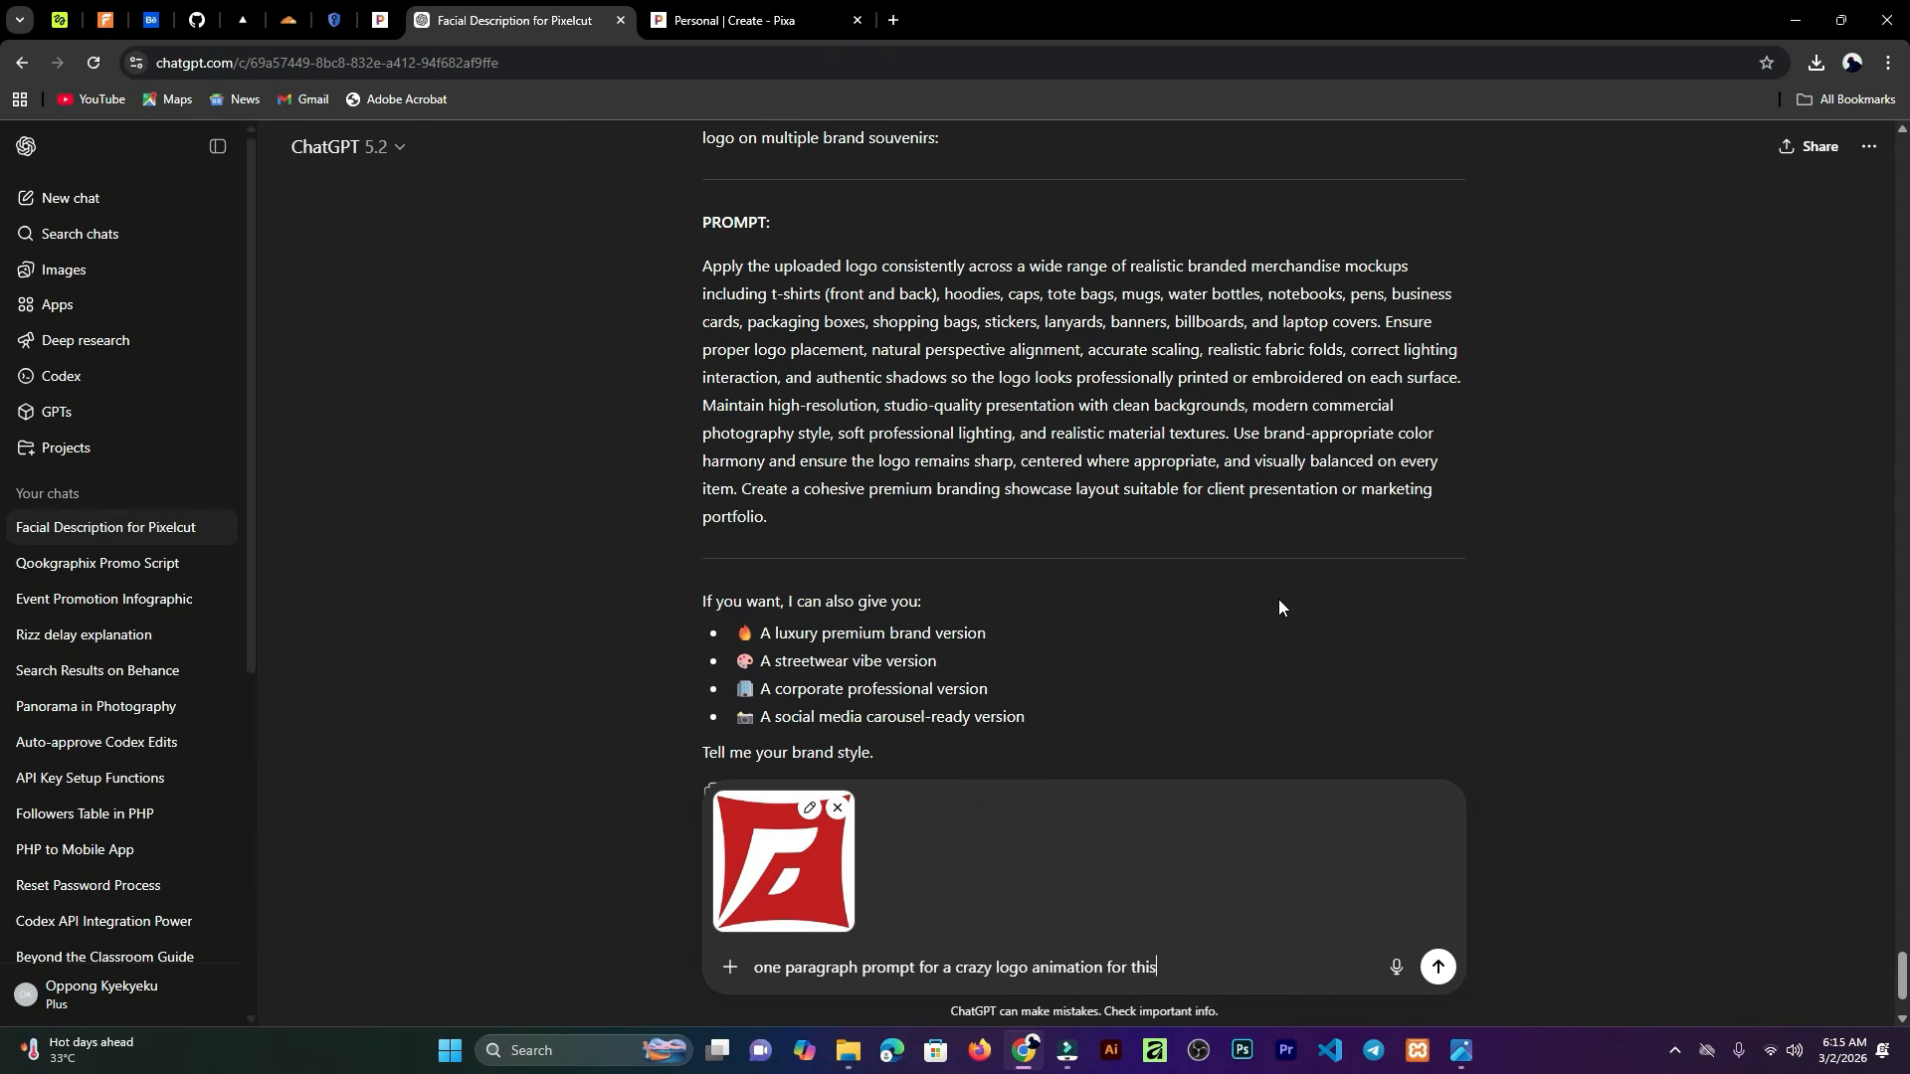
Step: Request a one-paragraph crazy logo animation prompt for the attached logo and select the reply
scroll(775, 863, "down", 1)
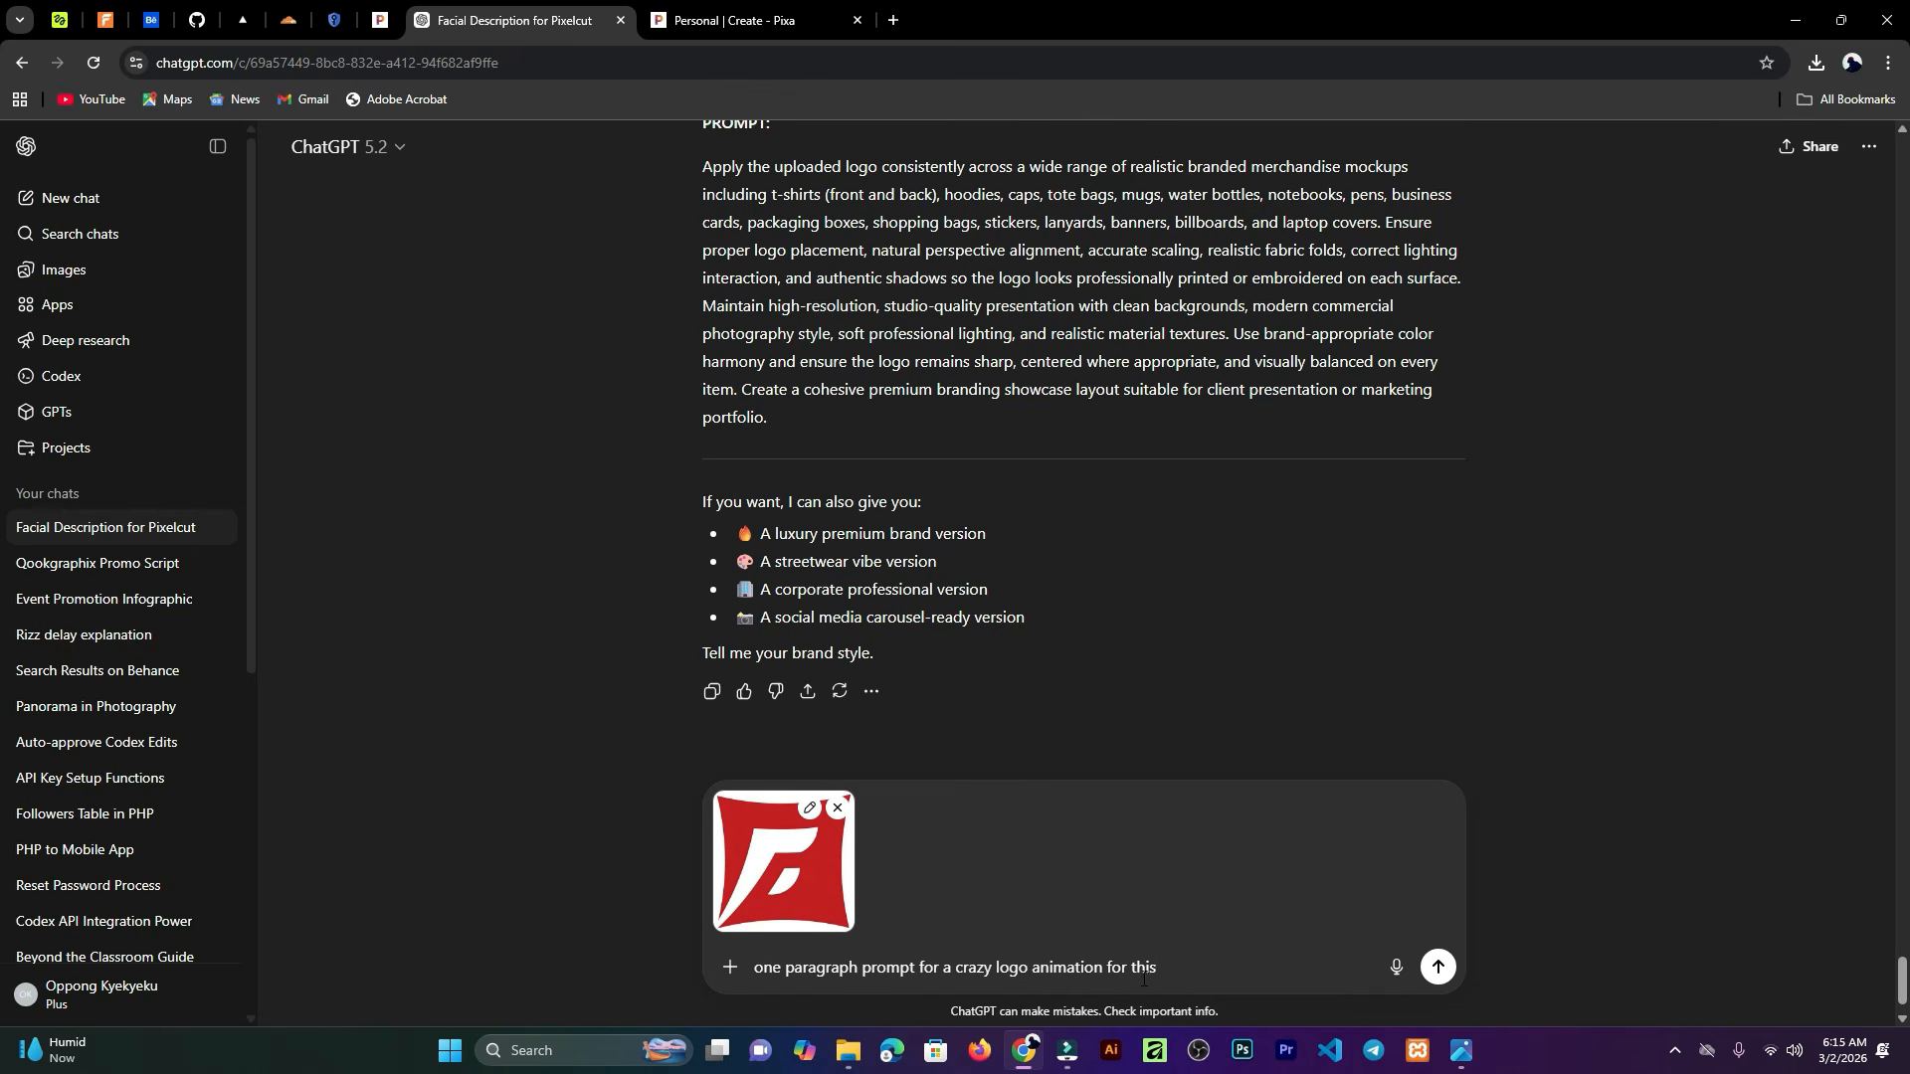
left_click(1439, 966)
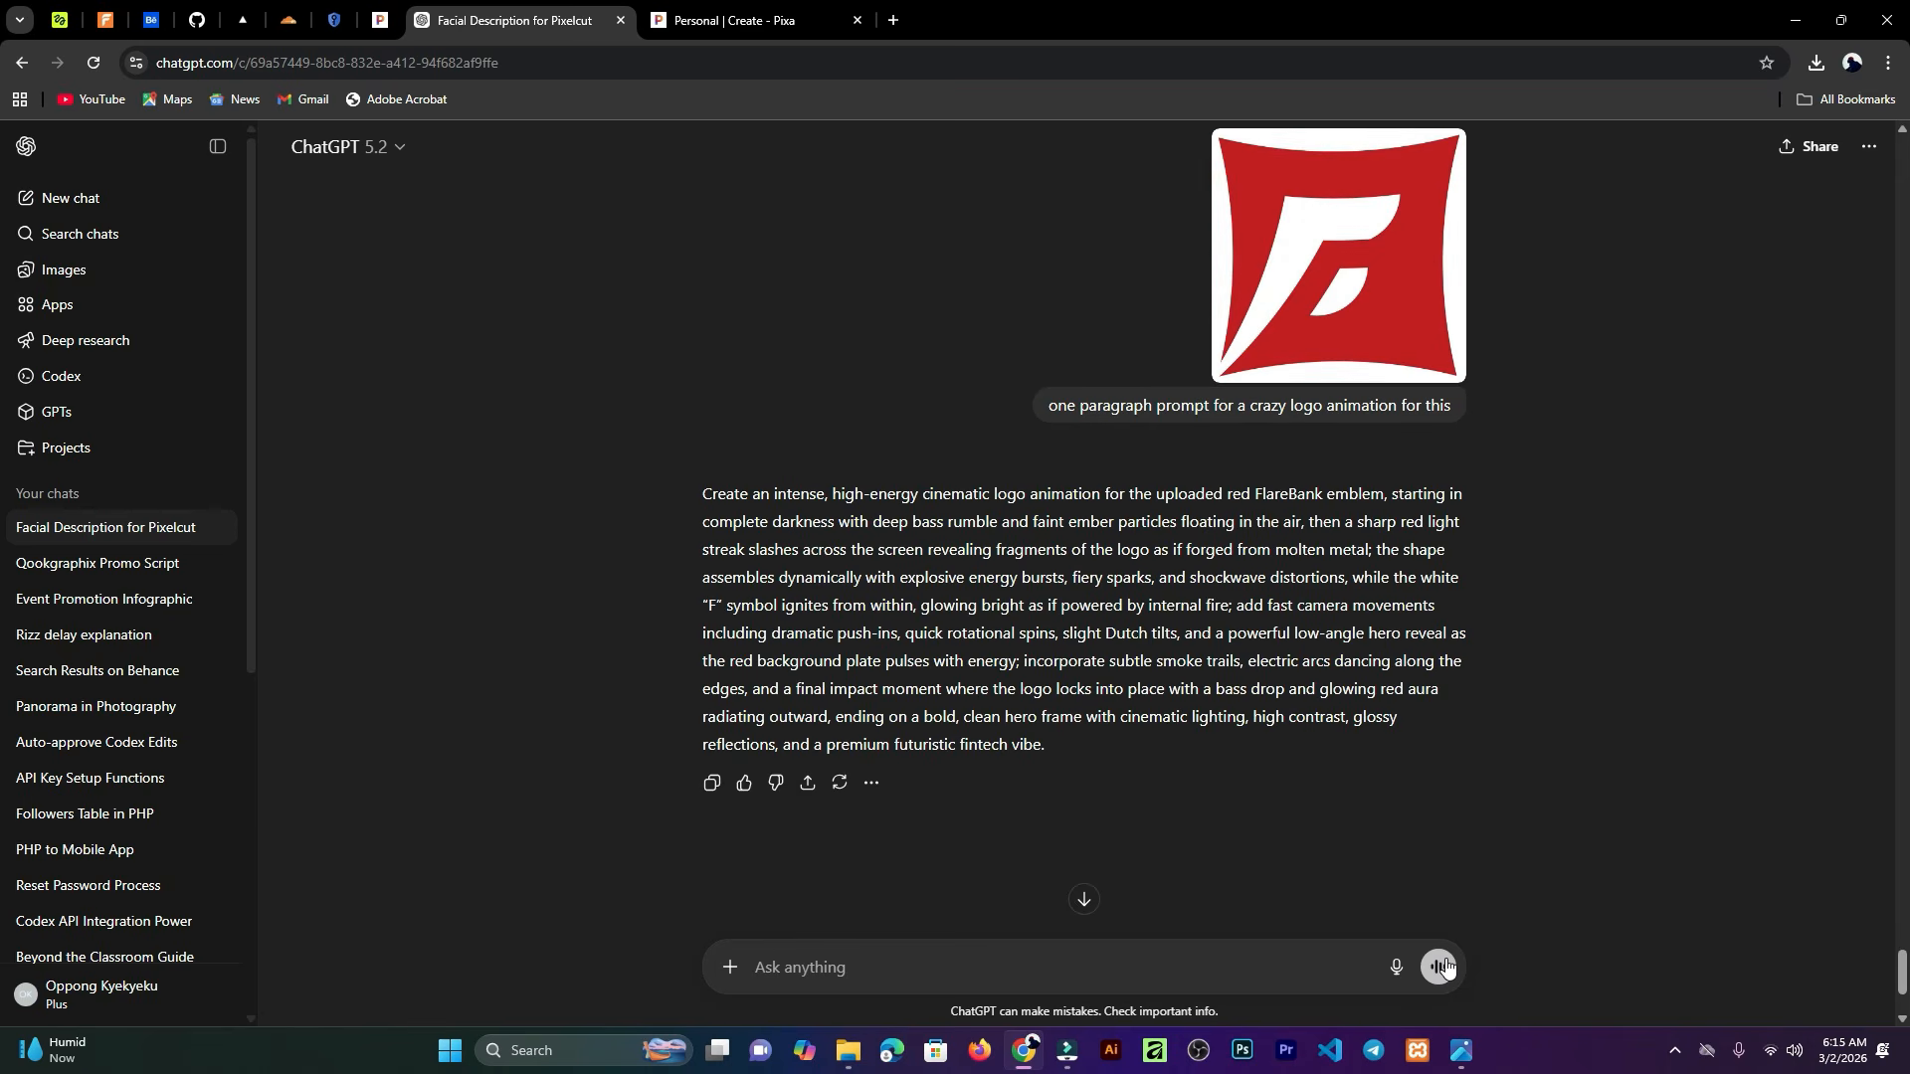
left_click_drag(1066, 744, 697, 496)
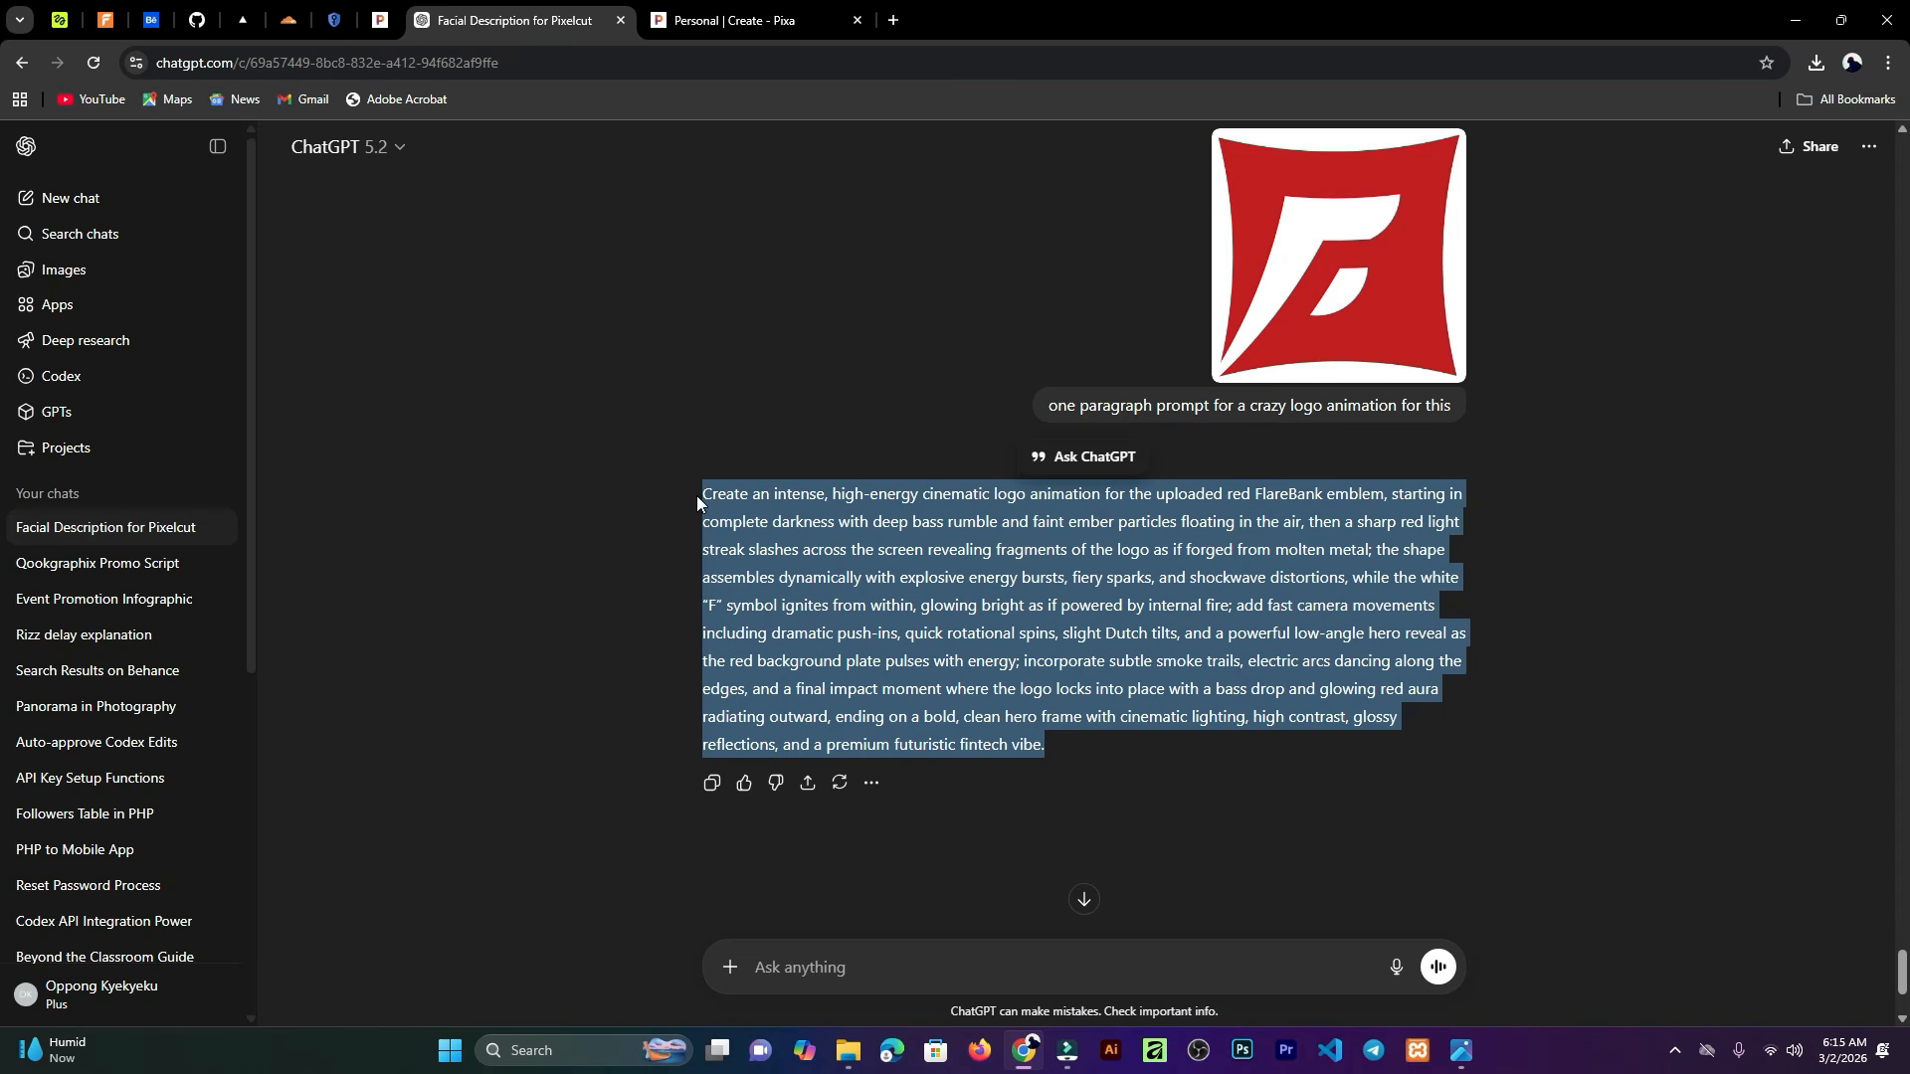
Step: Upload logo-15 from the Seminar folder as the new video's start frame
left_click(708, 21)
left_click(733, 925)
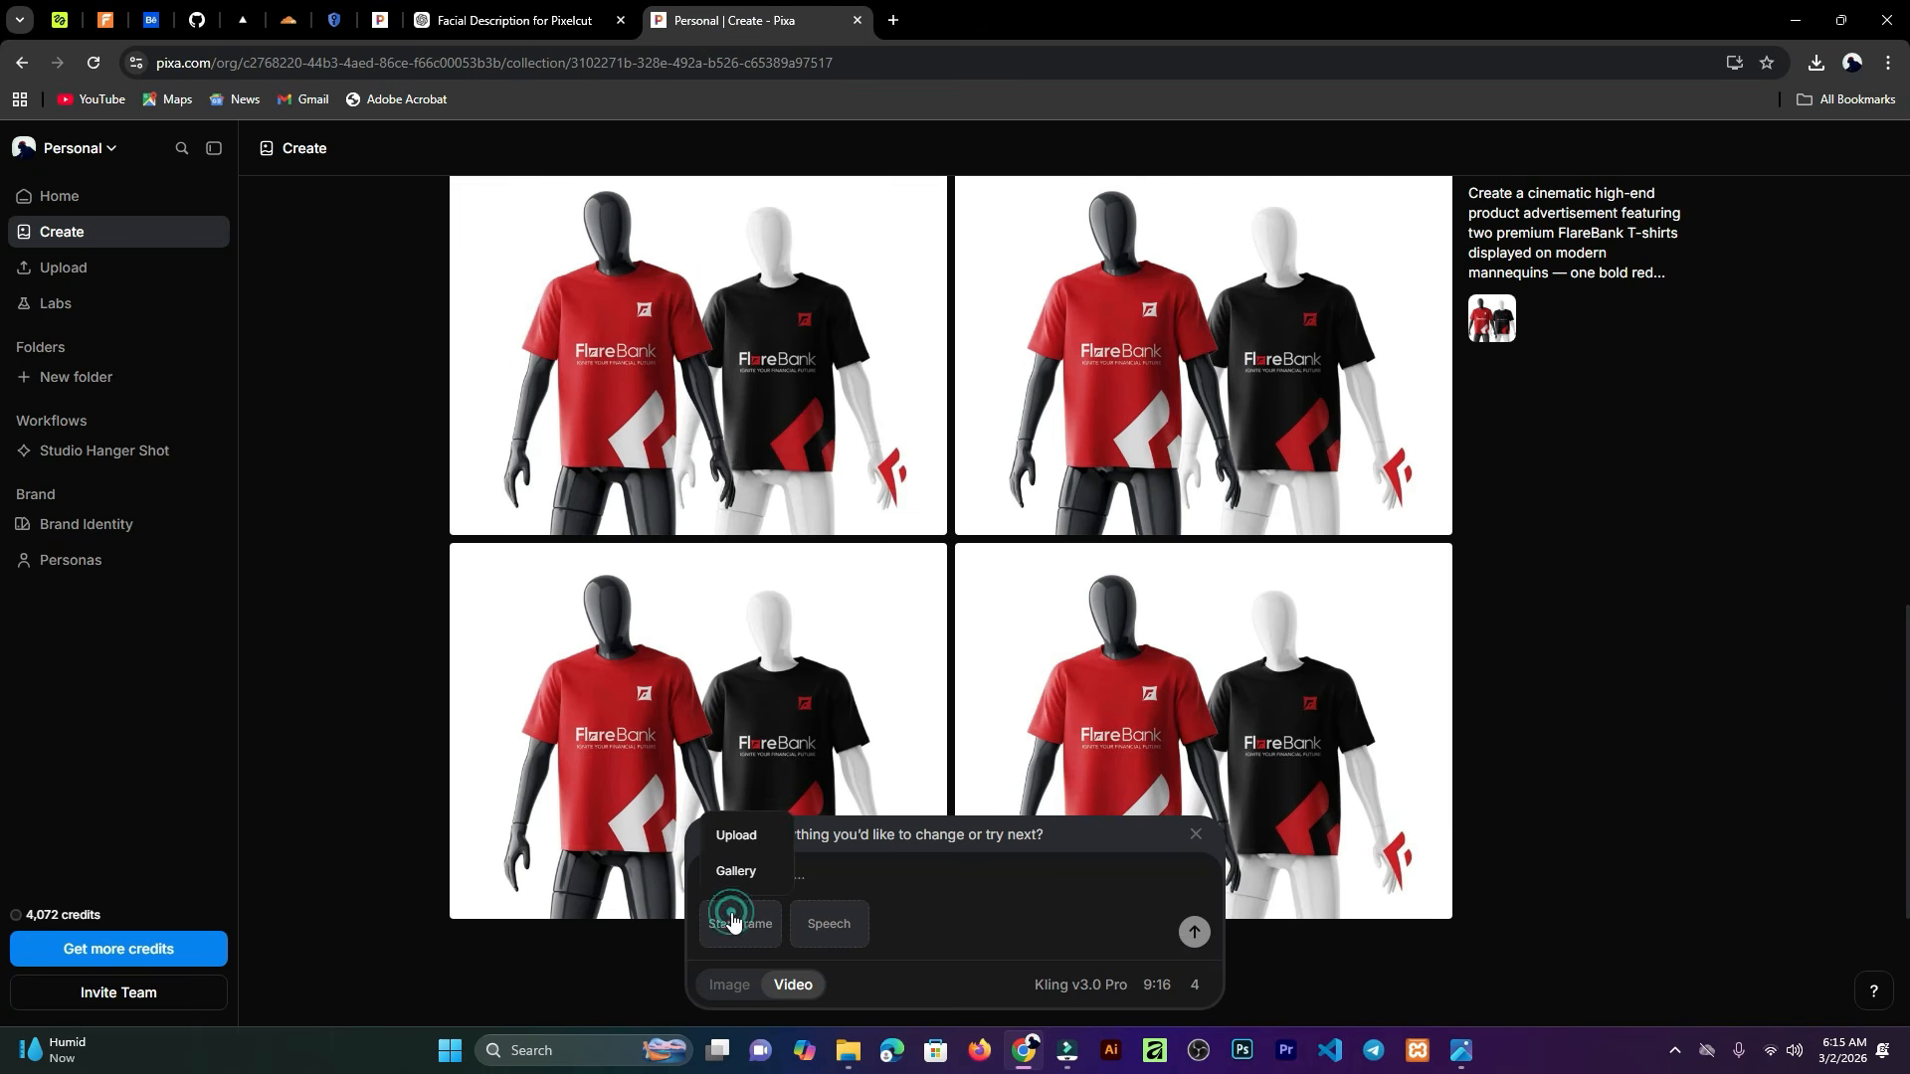
left_click(760, 835)
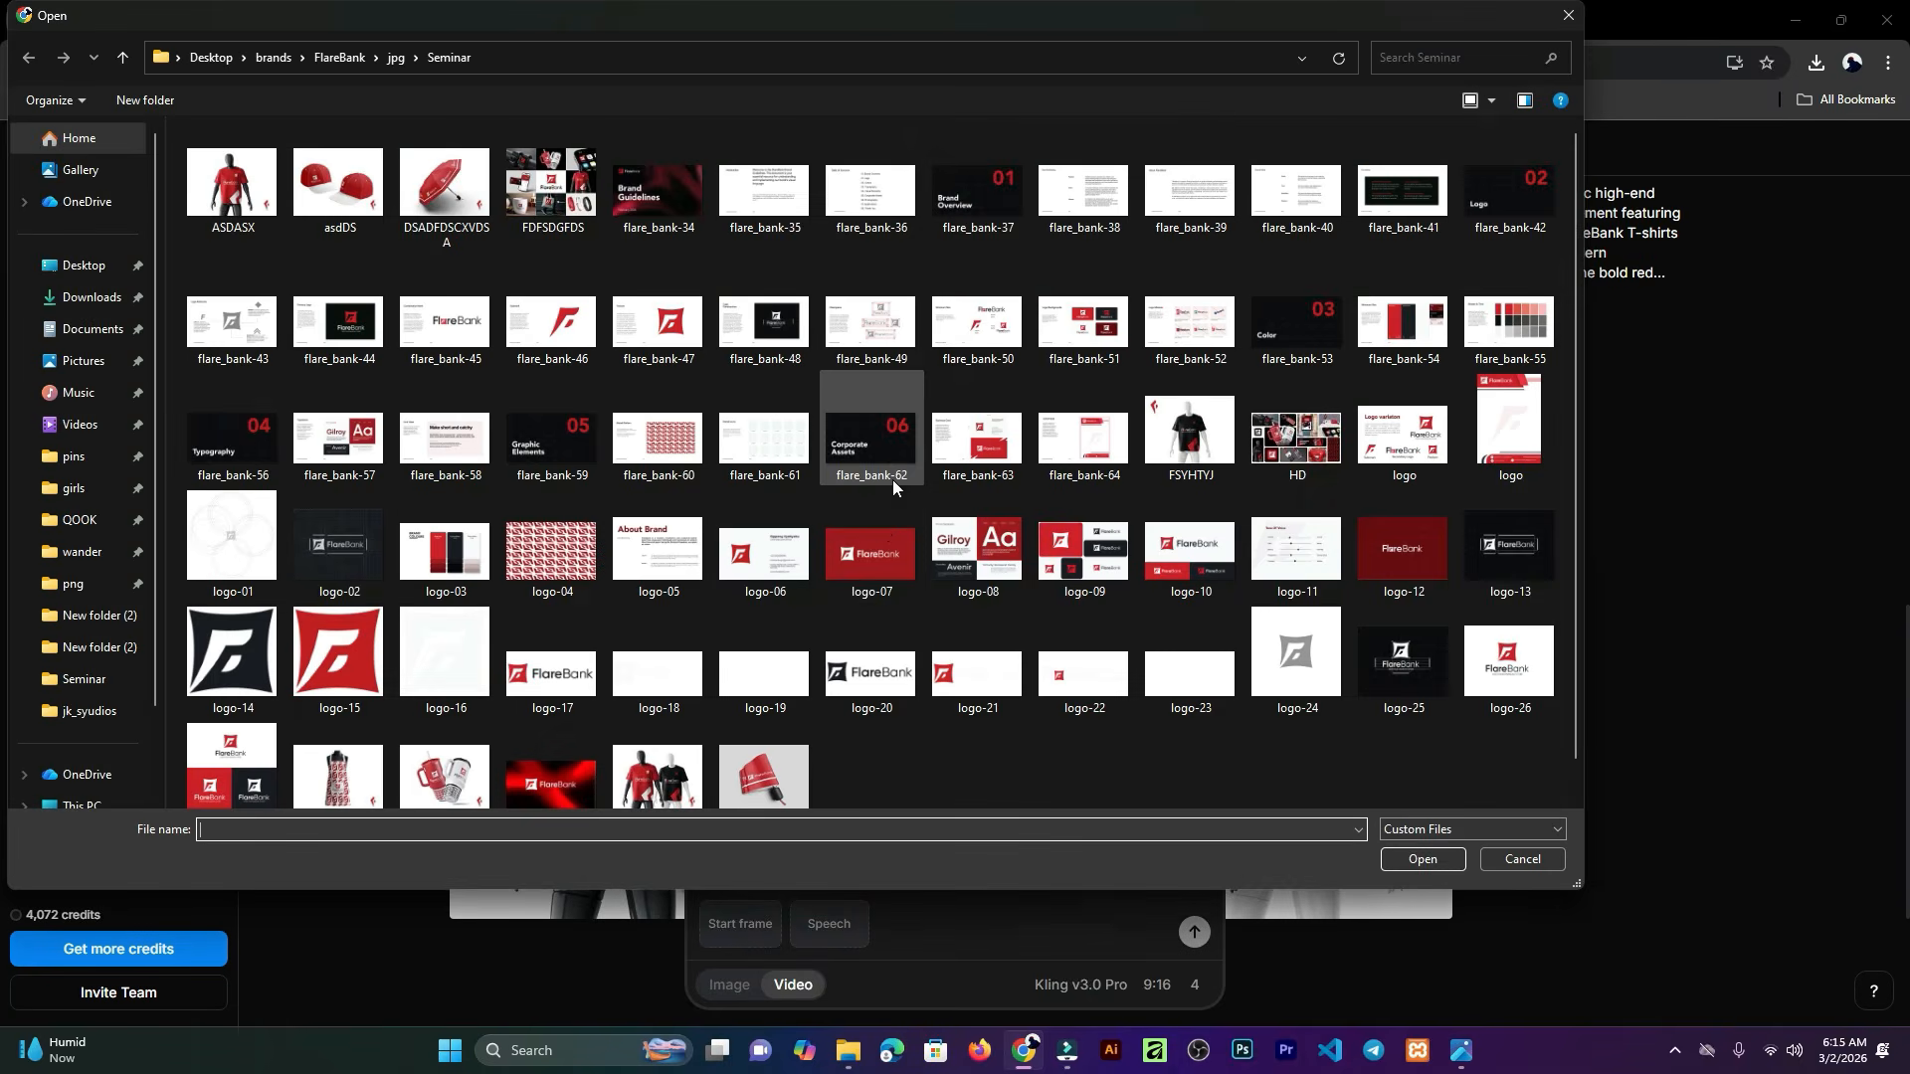
scroll(893, 480, "down", 1)
left_click(333, 617)
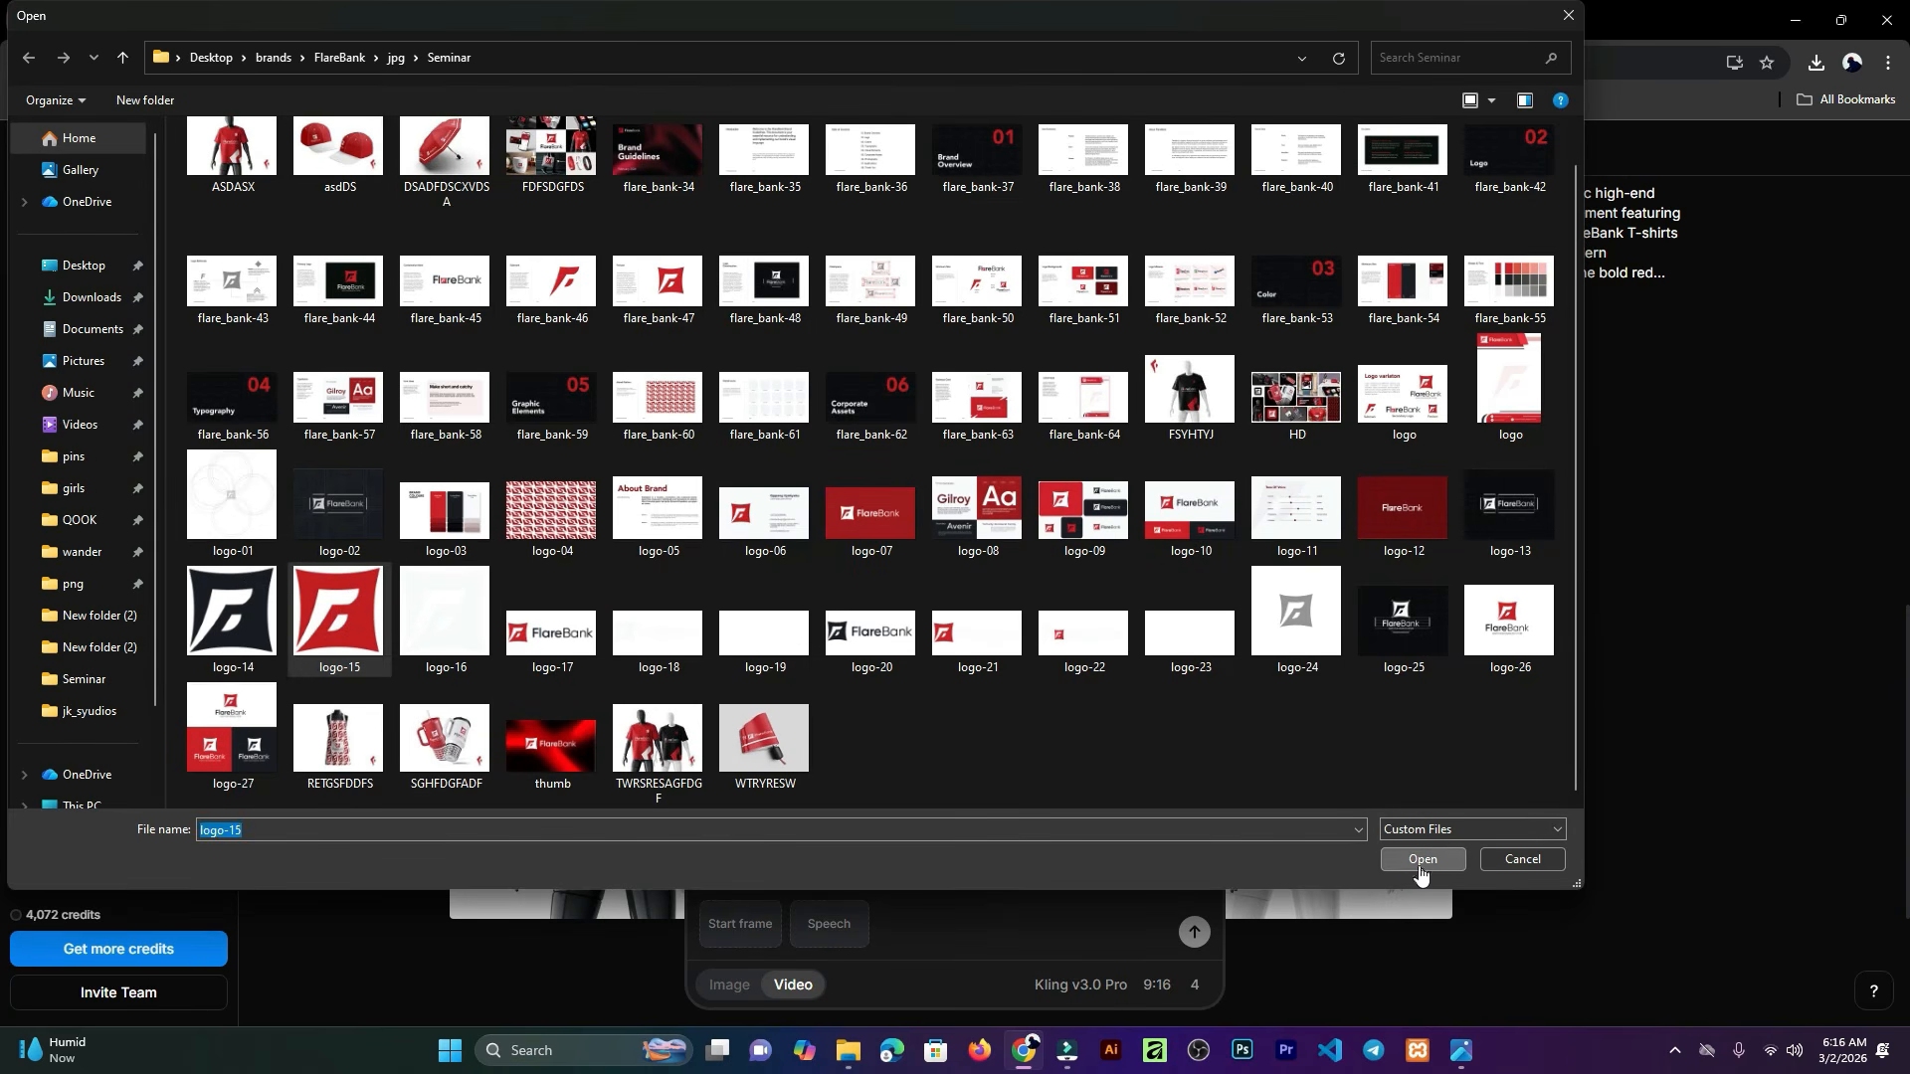
left_click(1421, 858)
left_click(1418, 865)
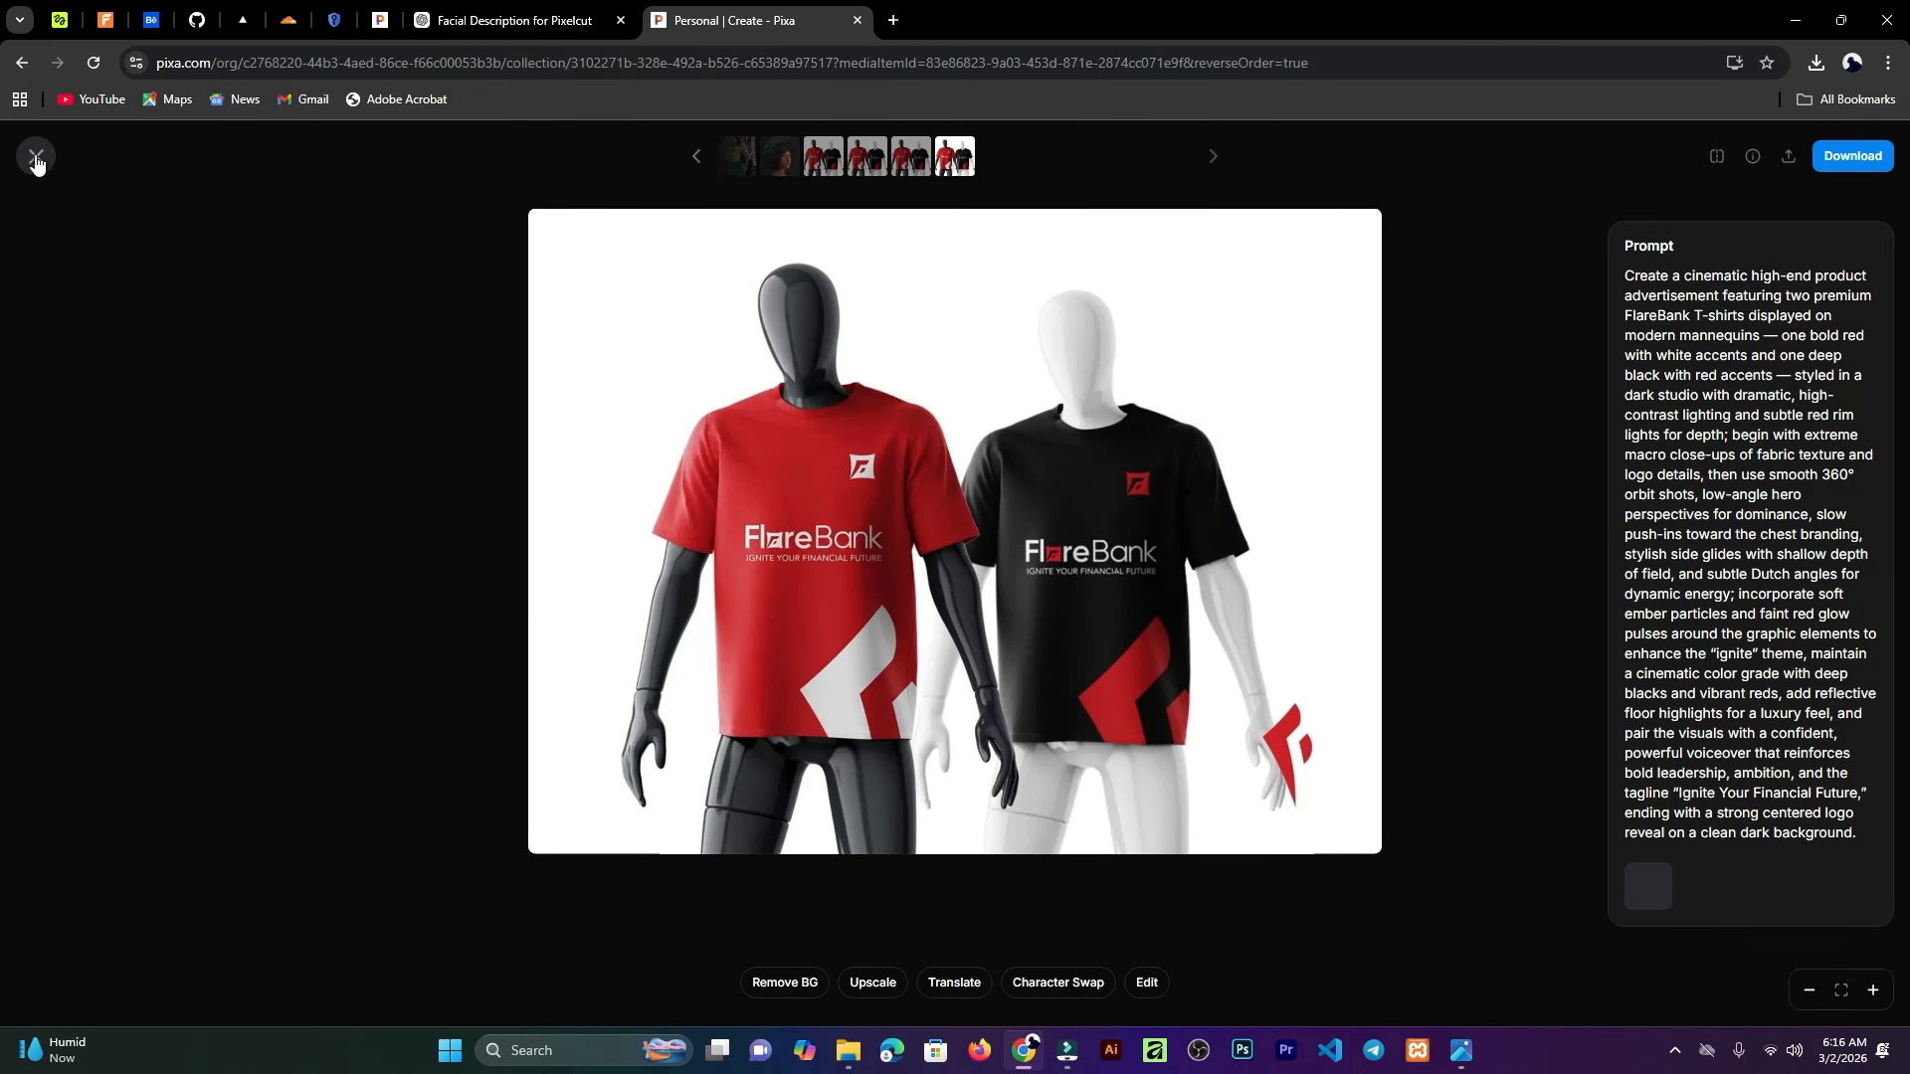
left_click(34, 156)
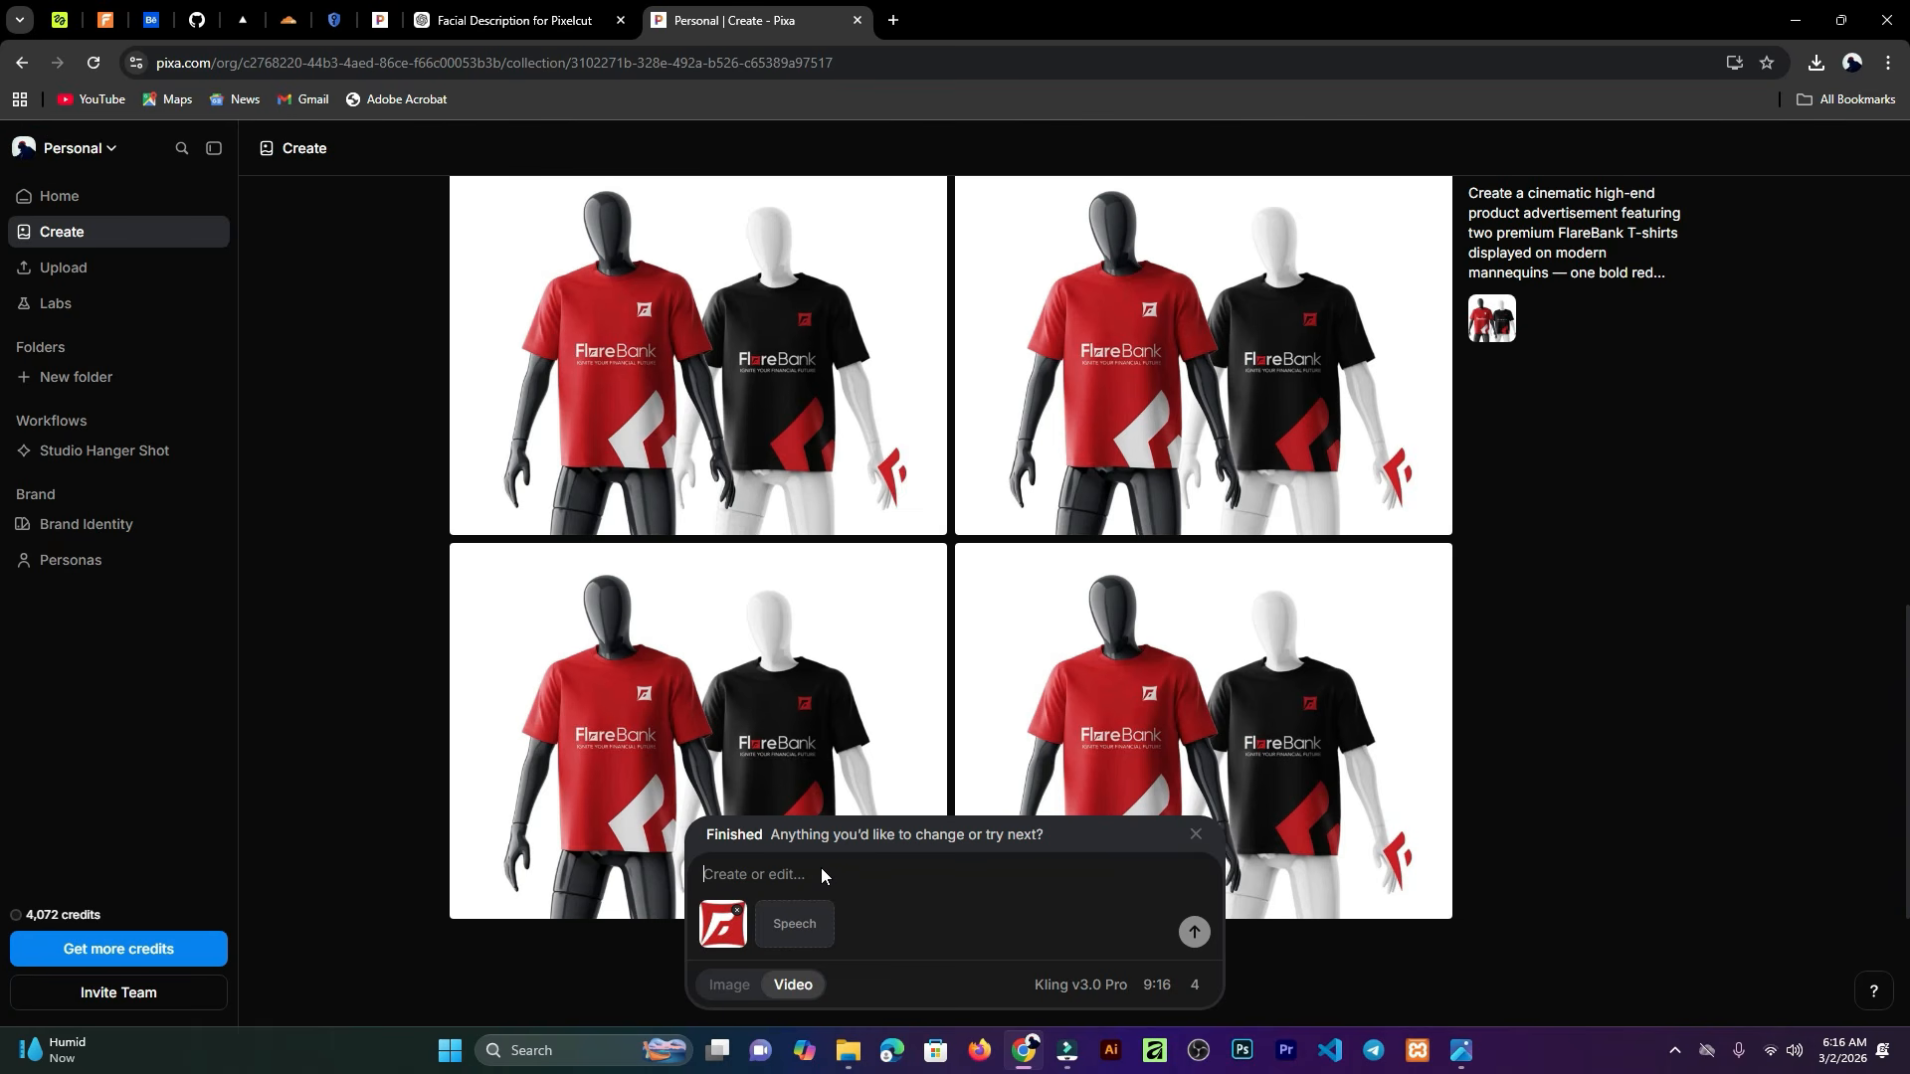
Step: Paste the crazy logo animation prompt and generate four Kling v3.0 Pro videos from the logo start frame
key("ctrl+v")
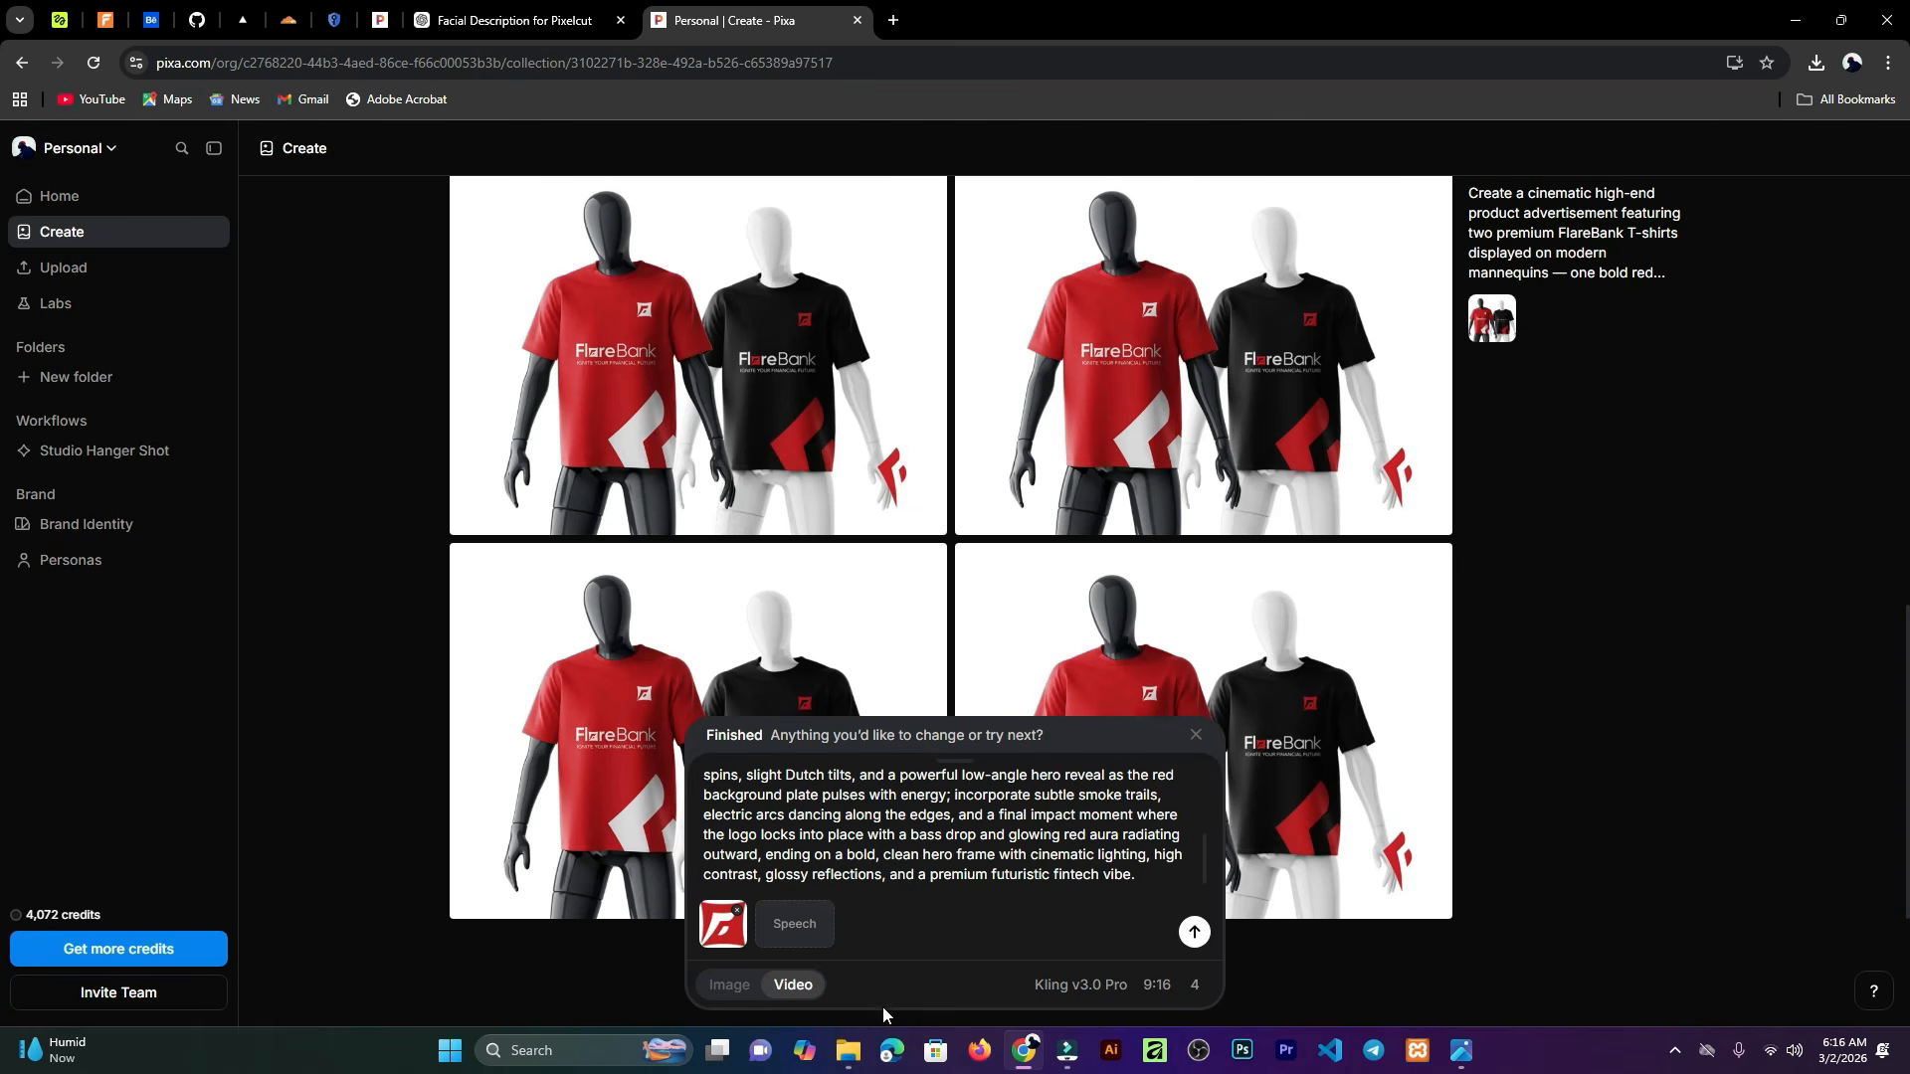
left_click(1195, 987)
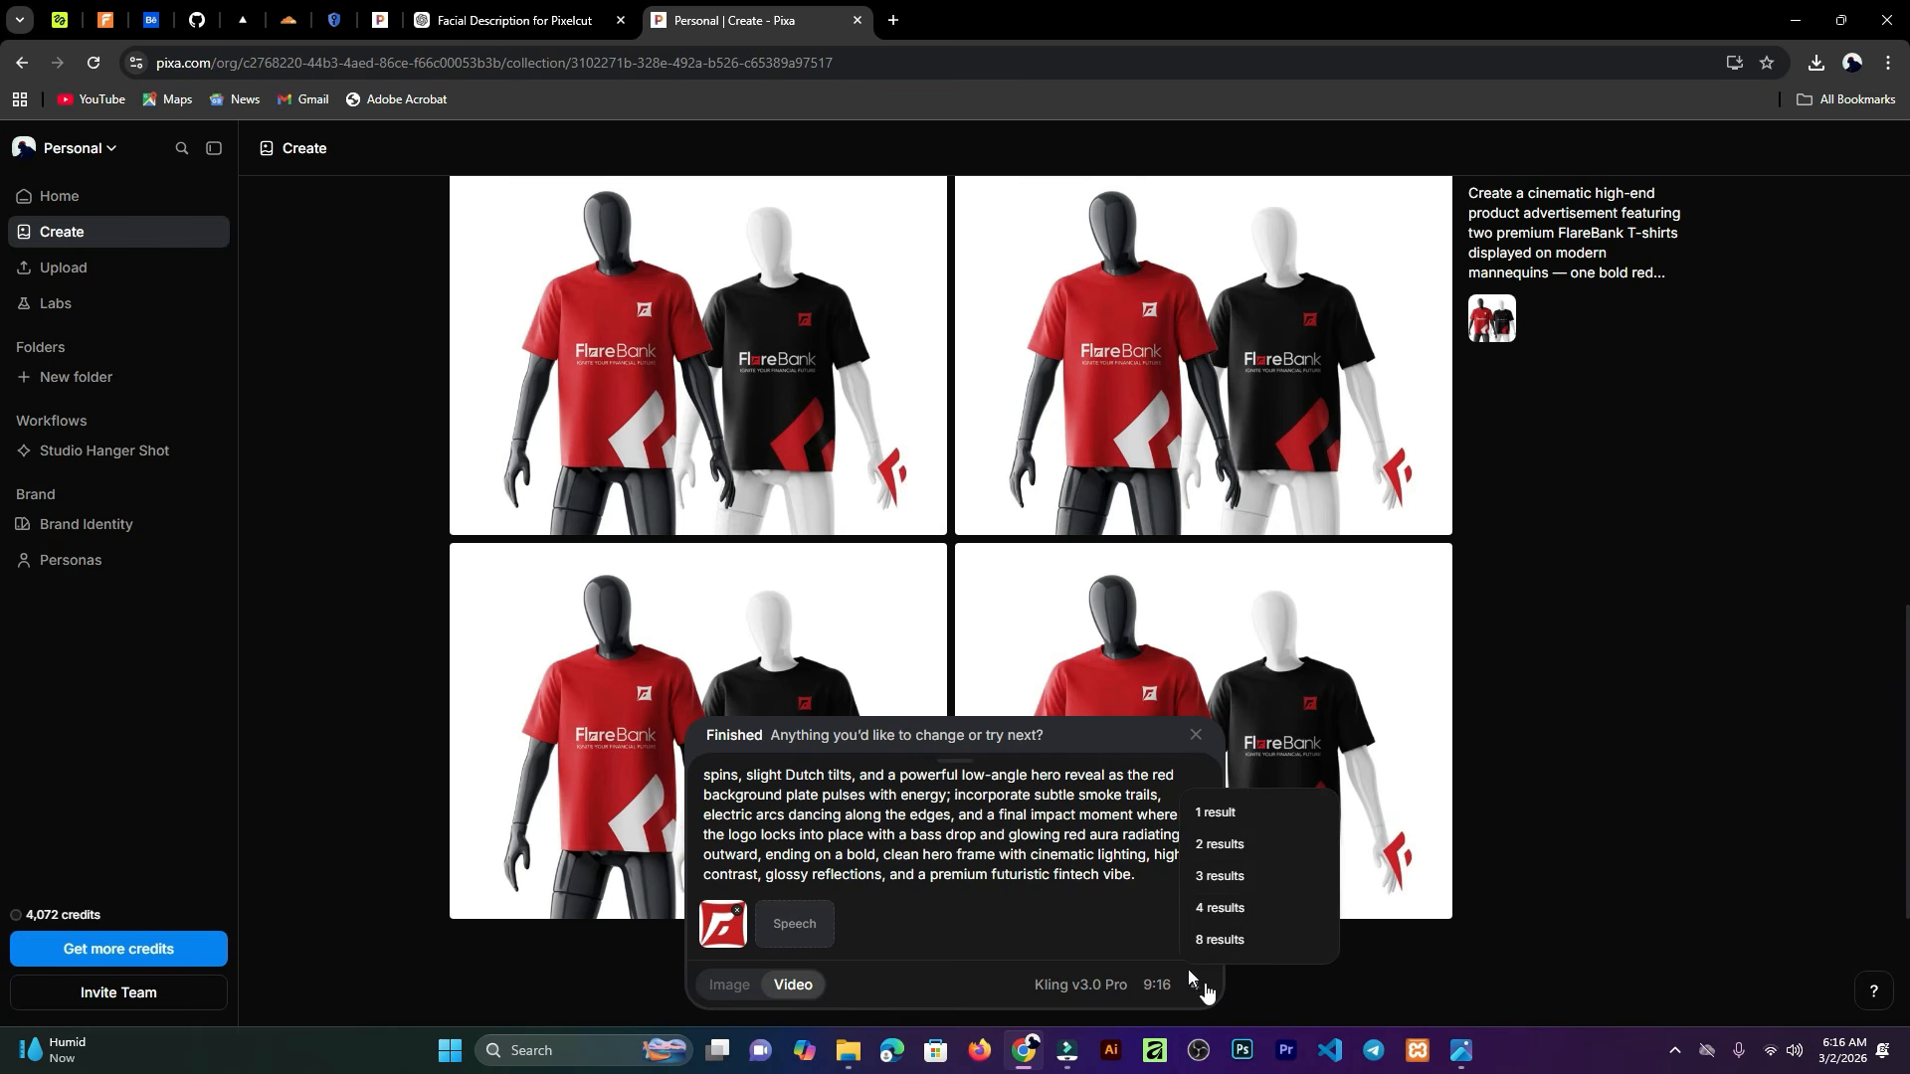
left_click(1196, 987)
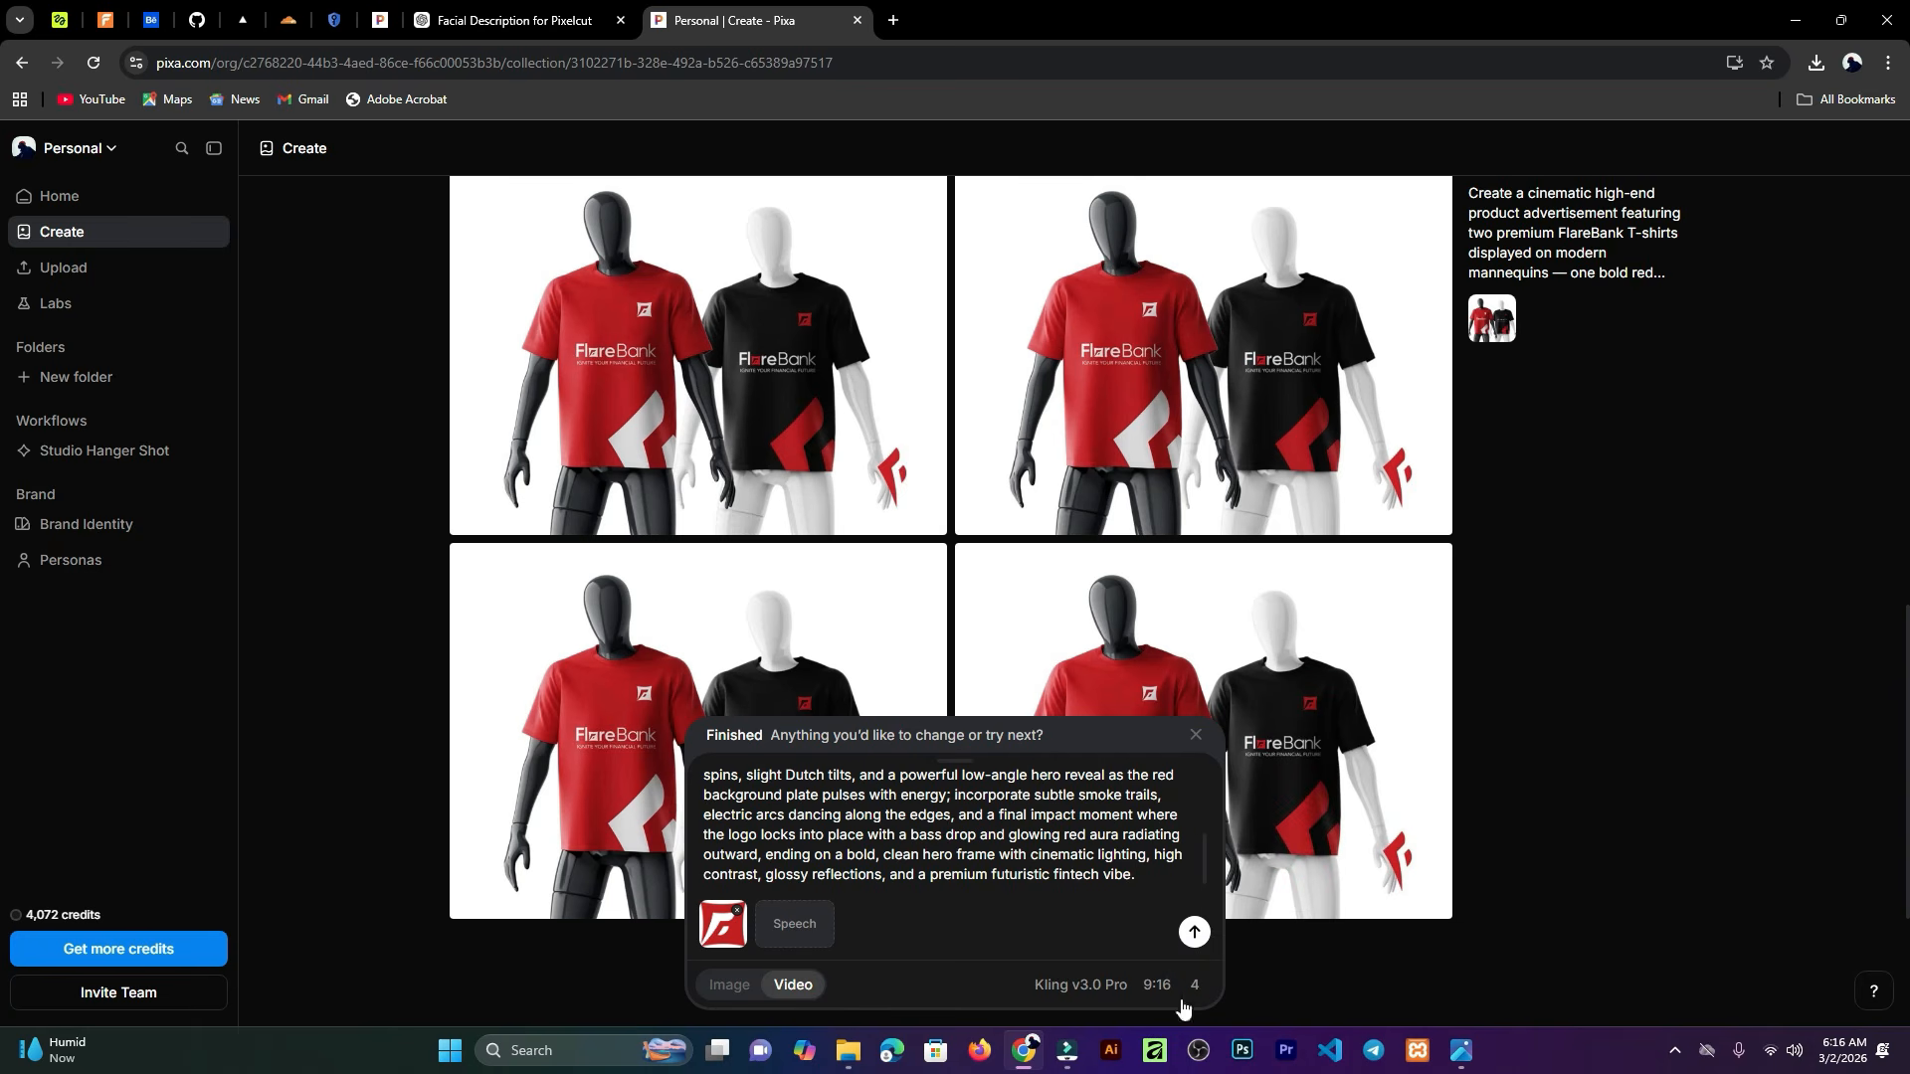
left_click(1195, 932)
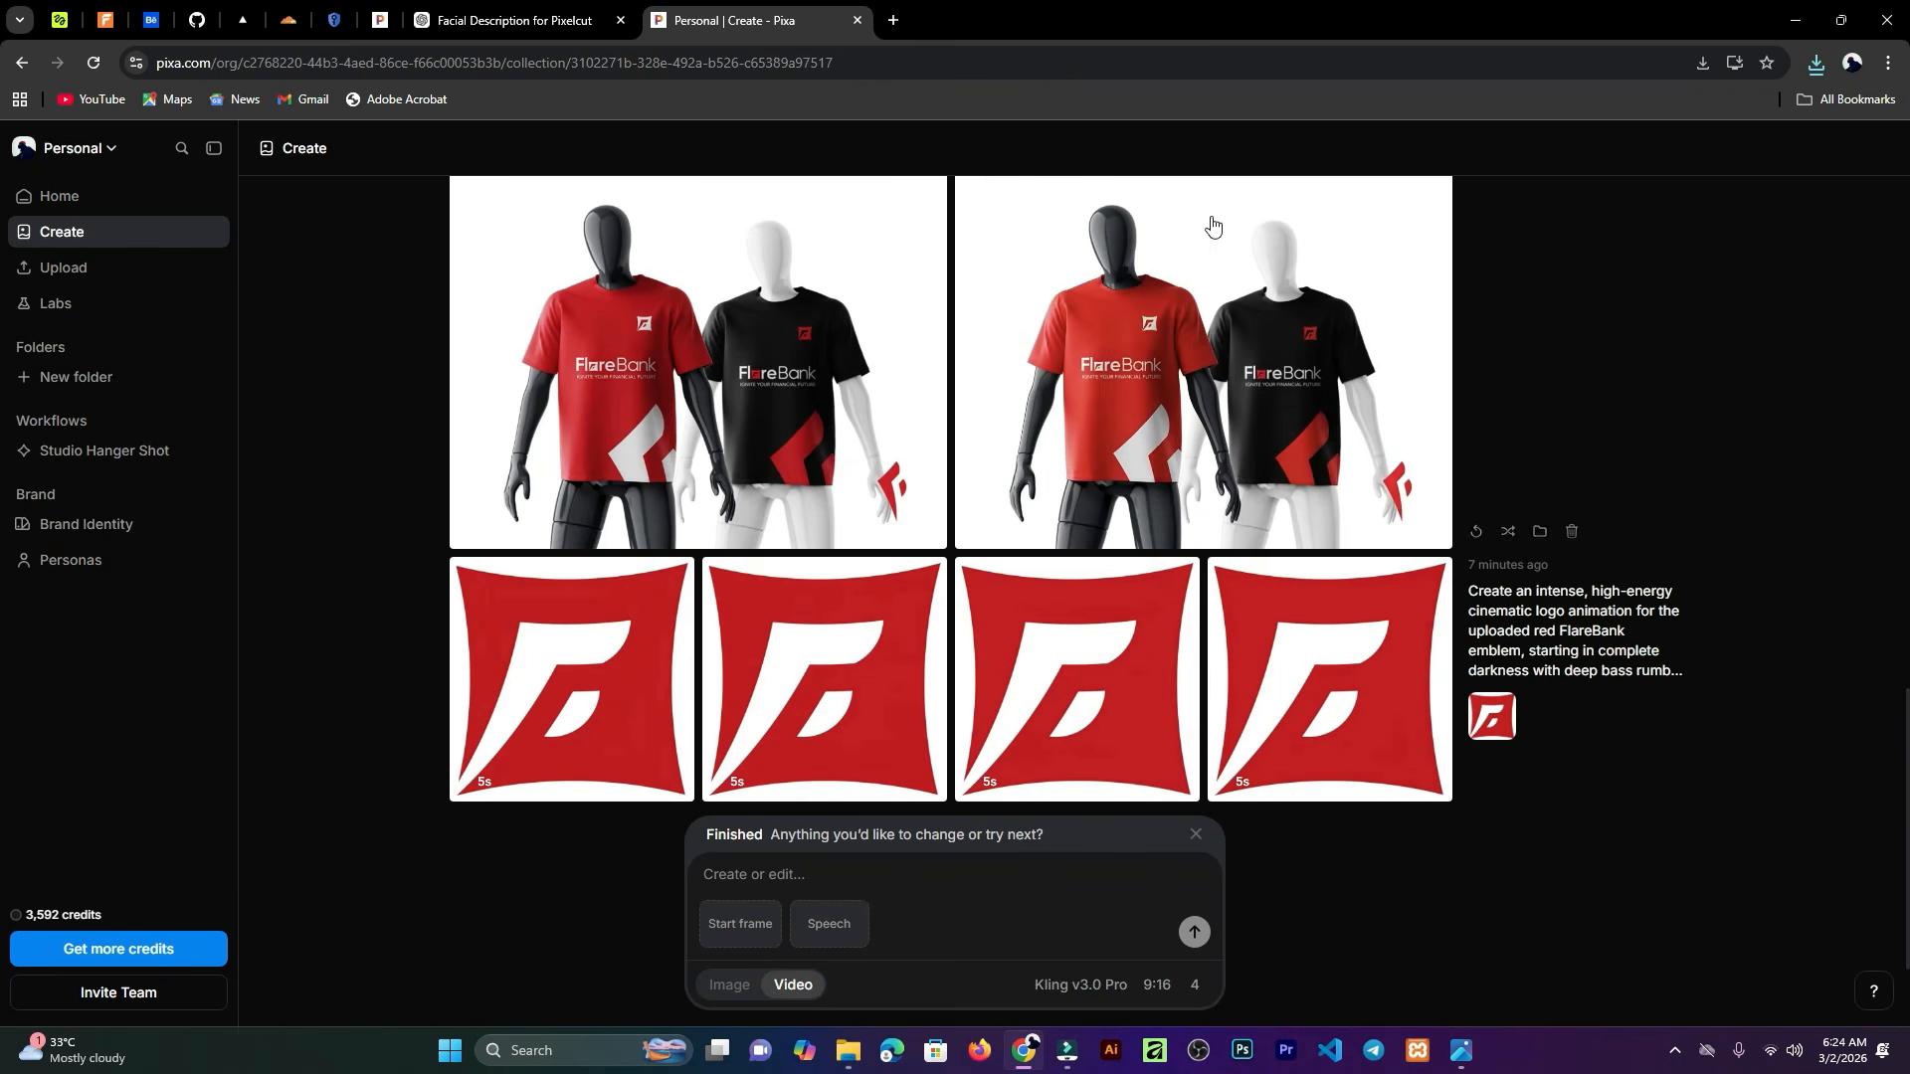
Step: Open the generated logo animation videos in the viewer and play through each of the four results
left_click(575, 664)
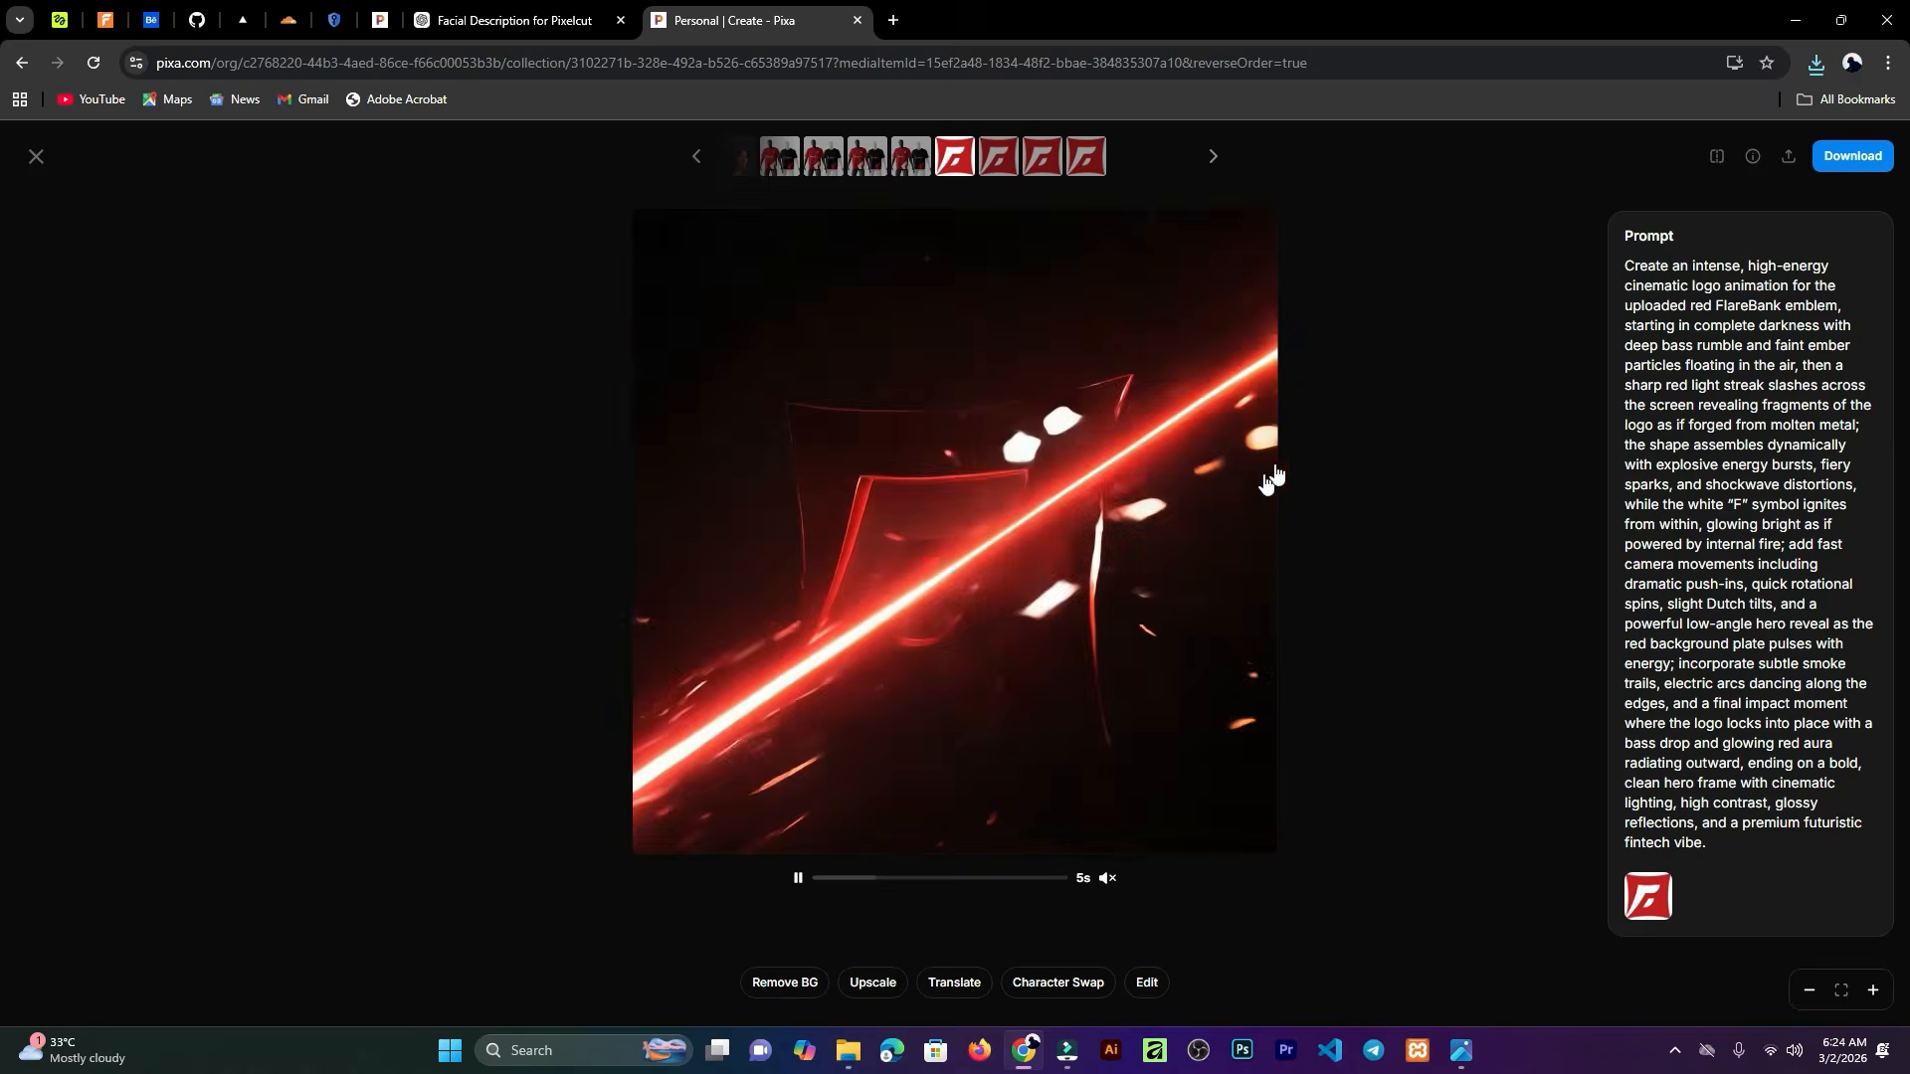
left_click(1213, 156)
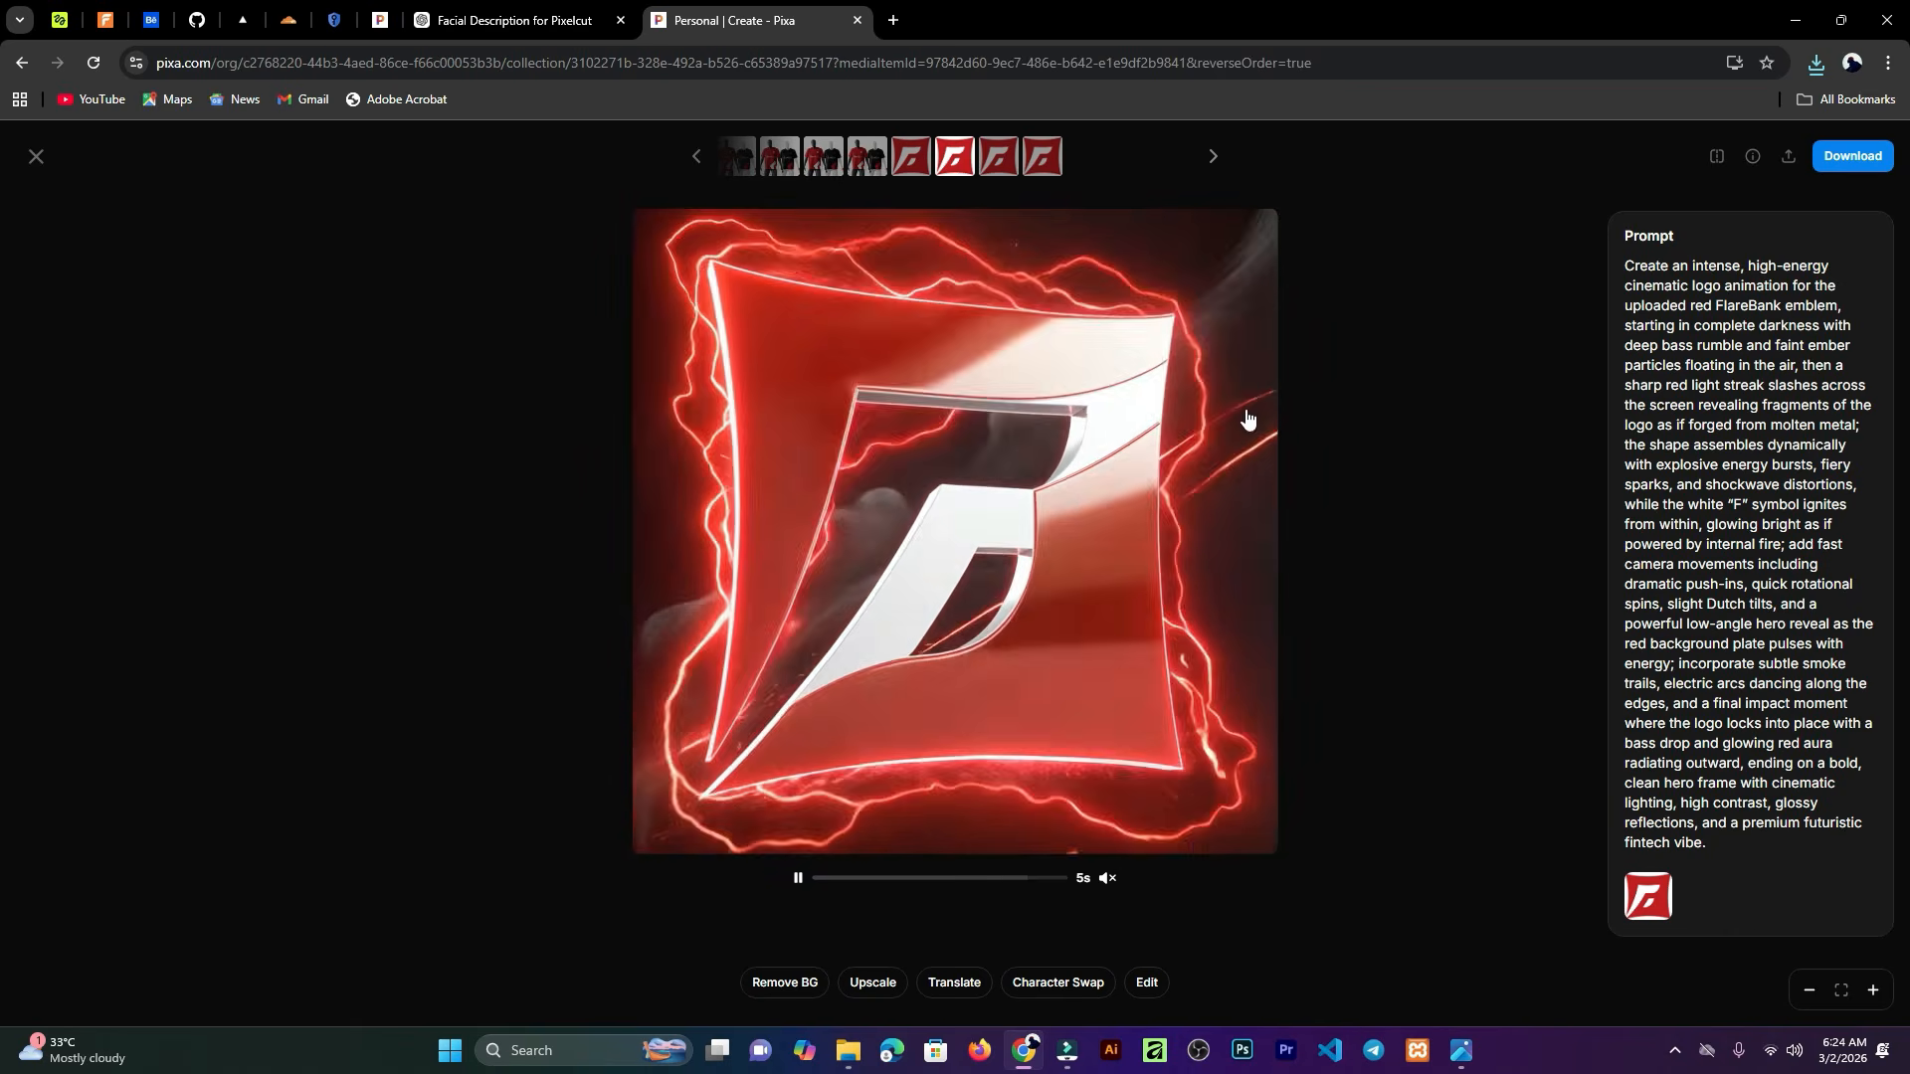
left_click(1213, 156)
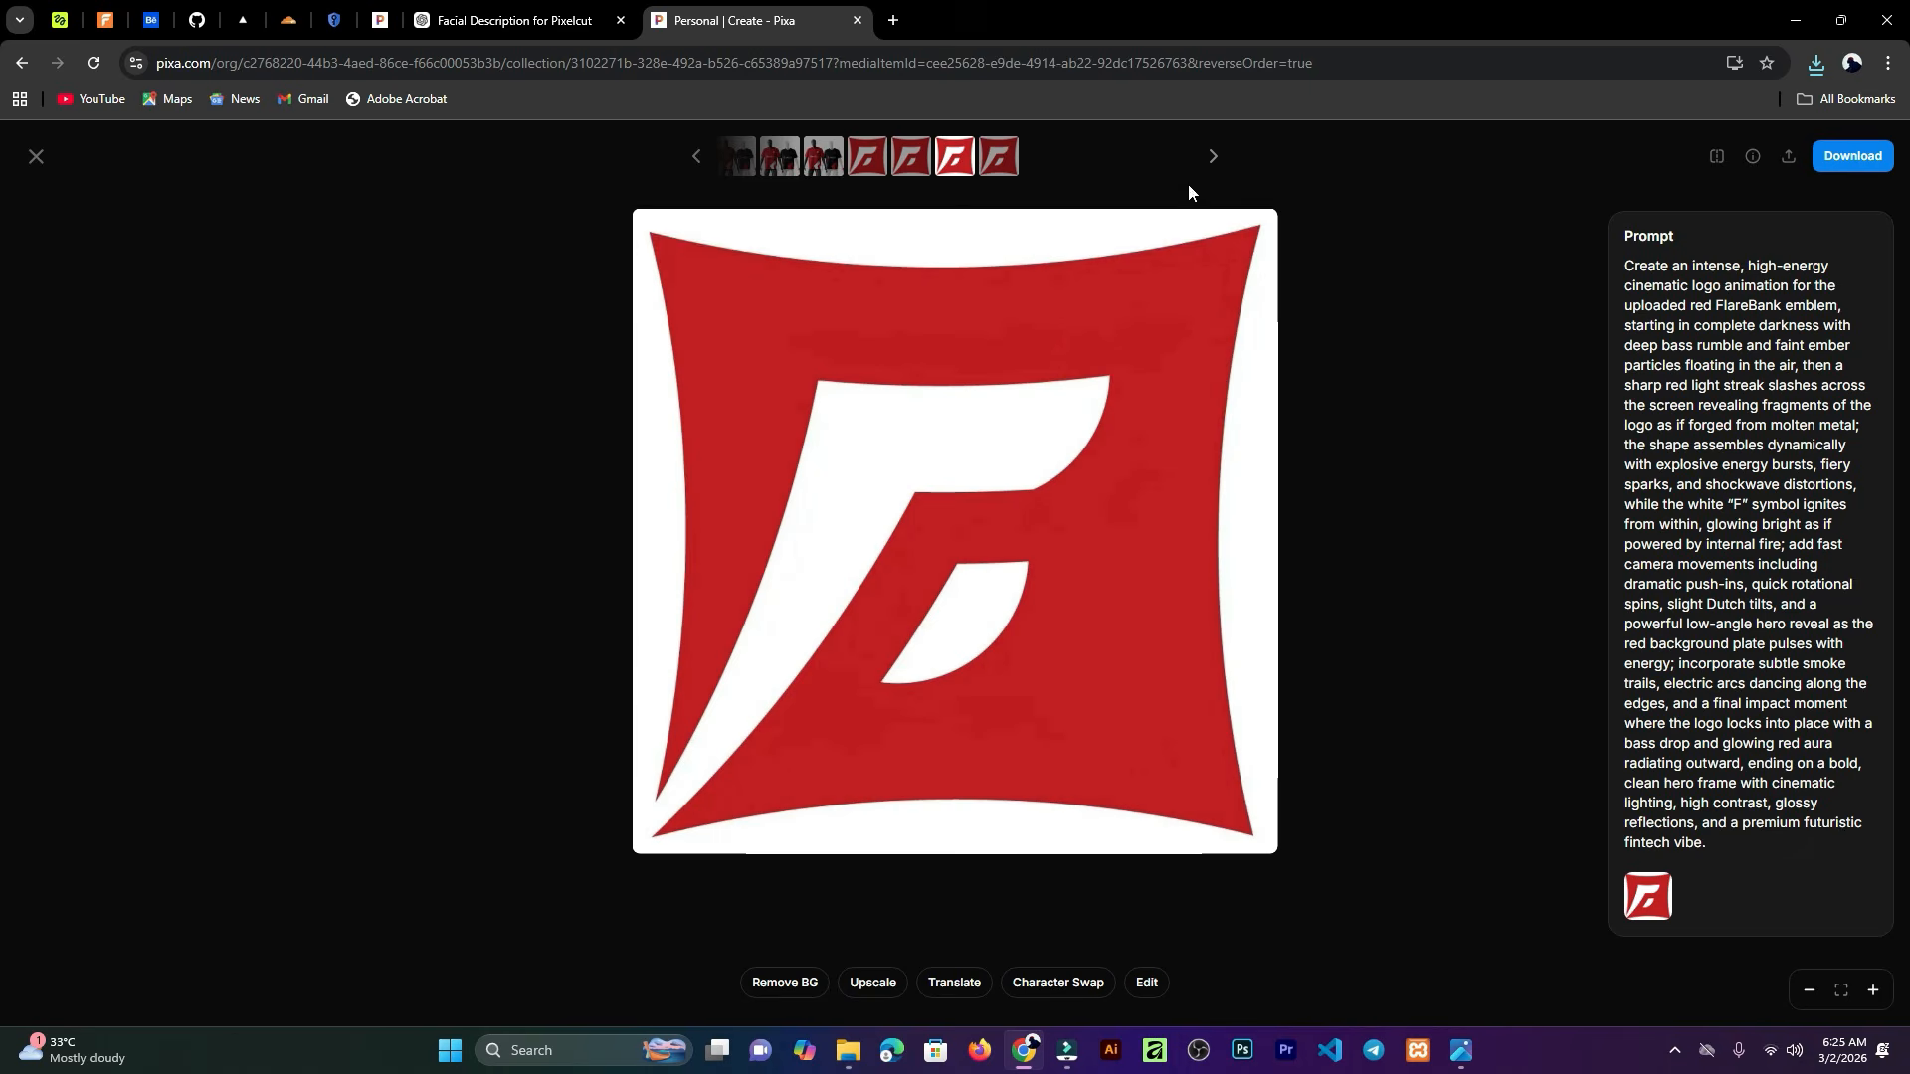
left_click(993, 172)
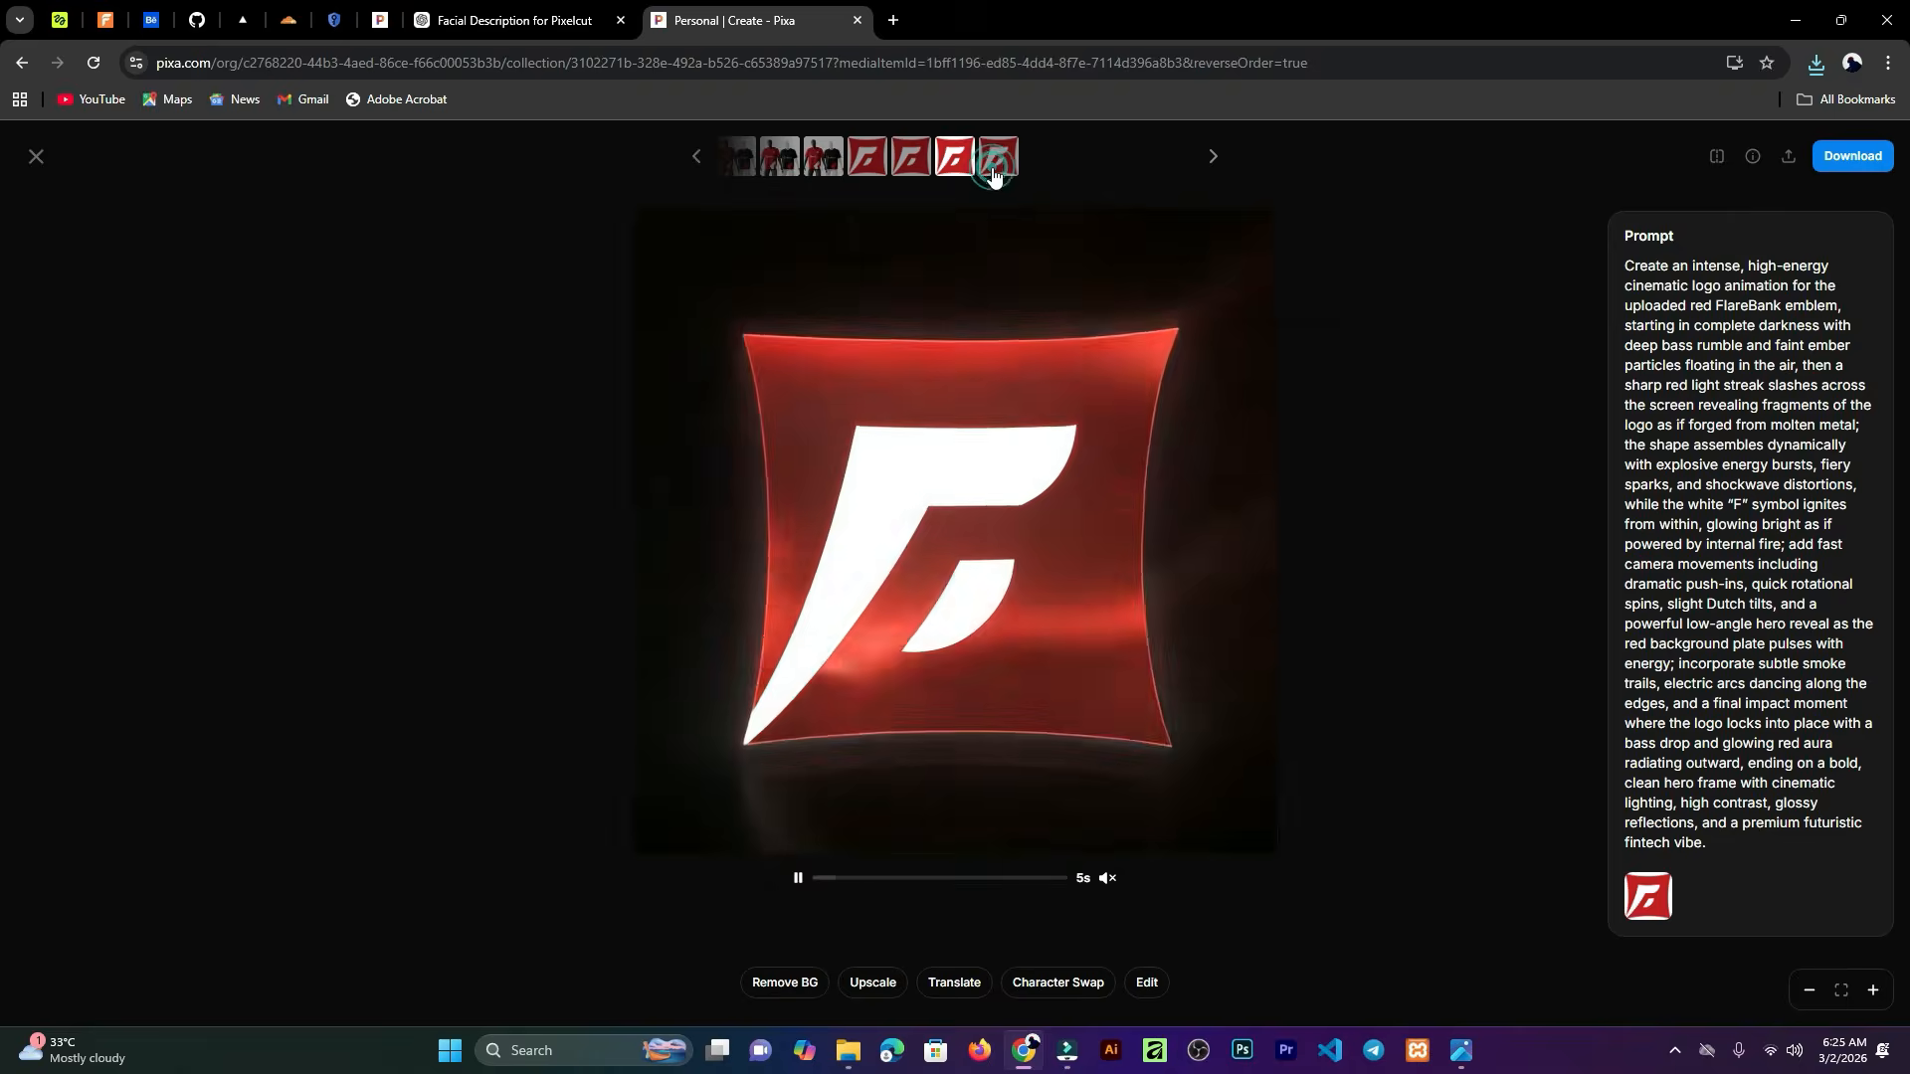
left_click(40, 156)
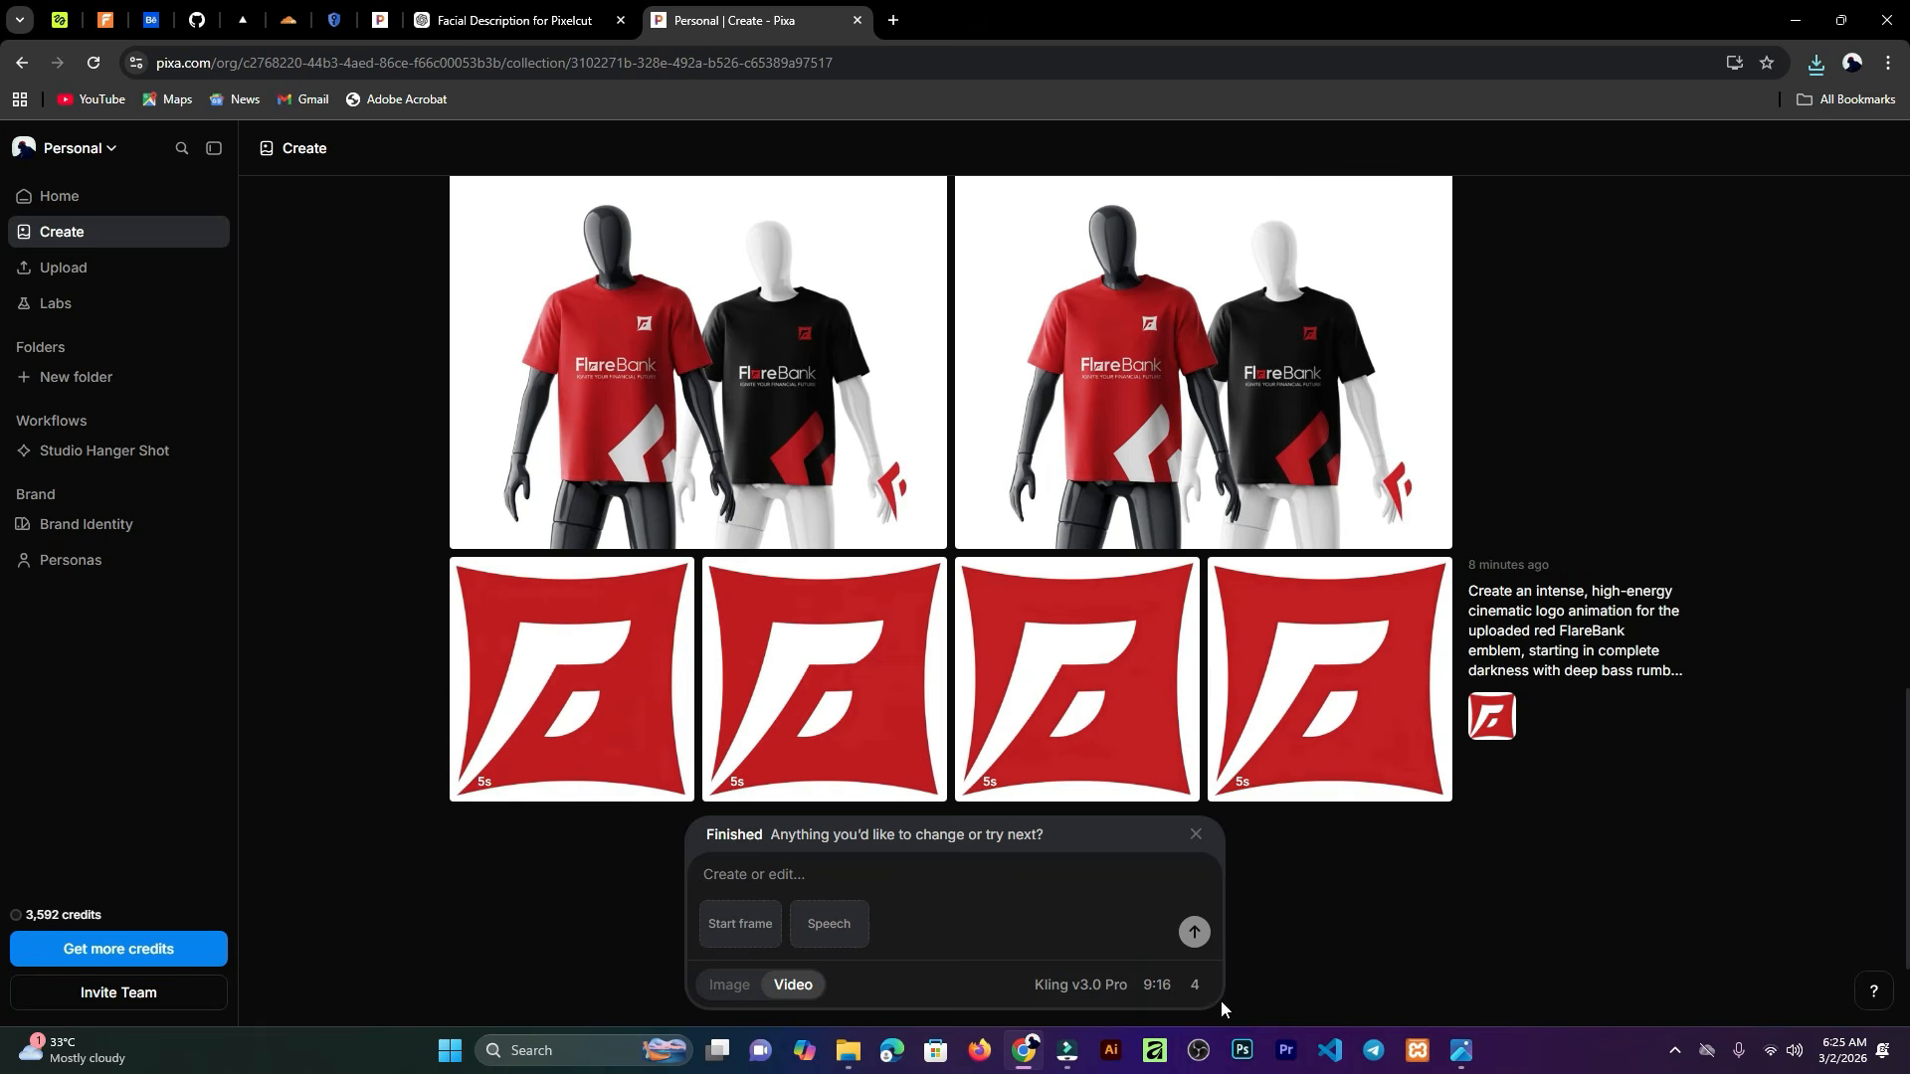
left_click(1154, 983)
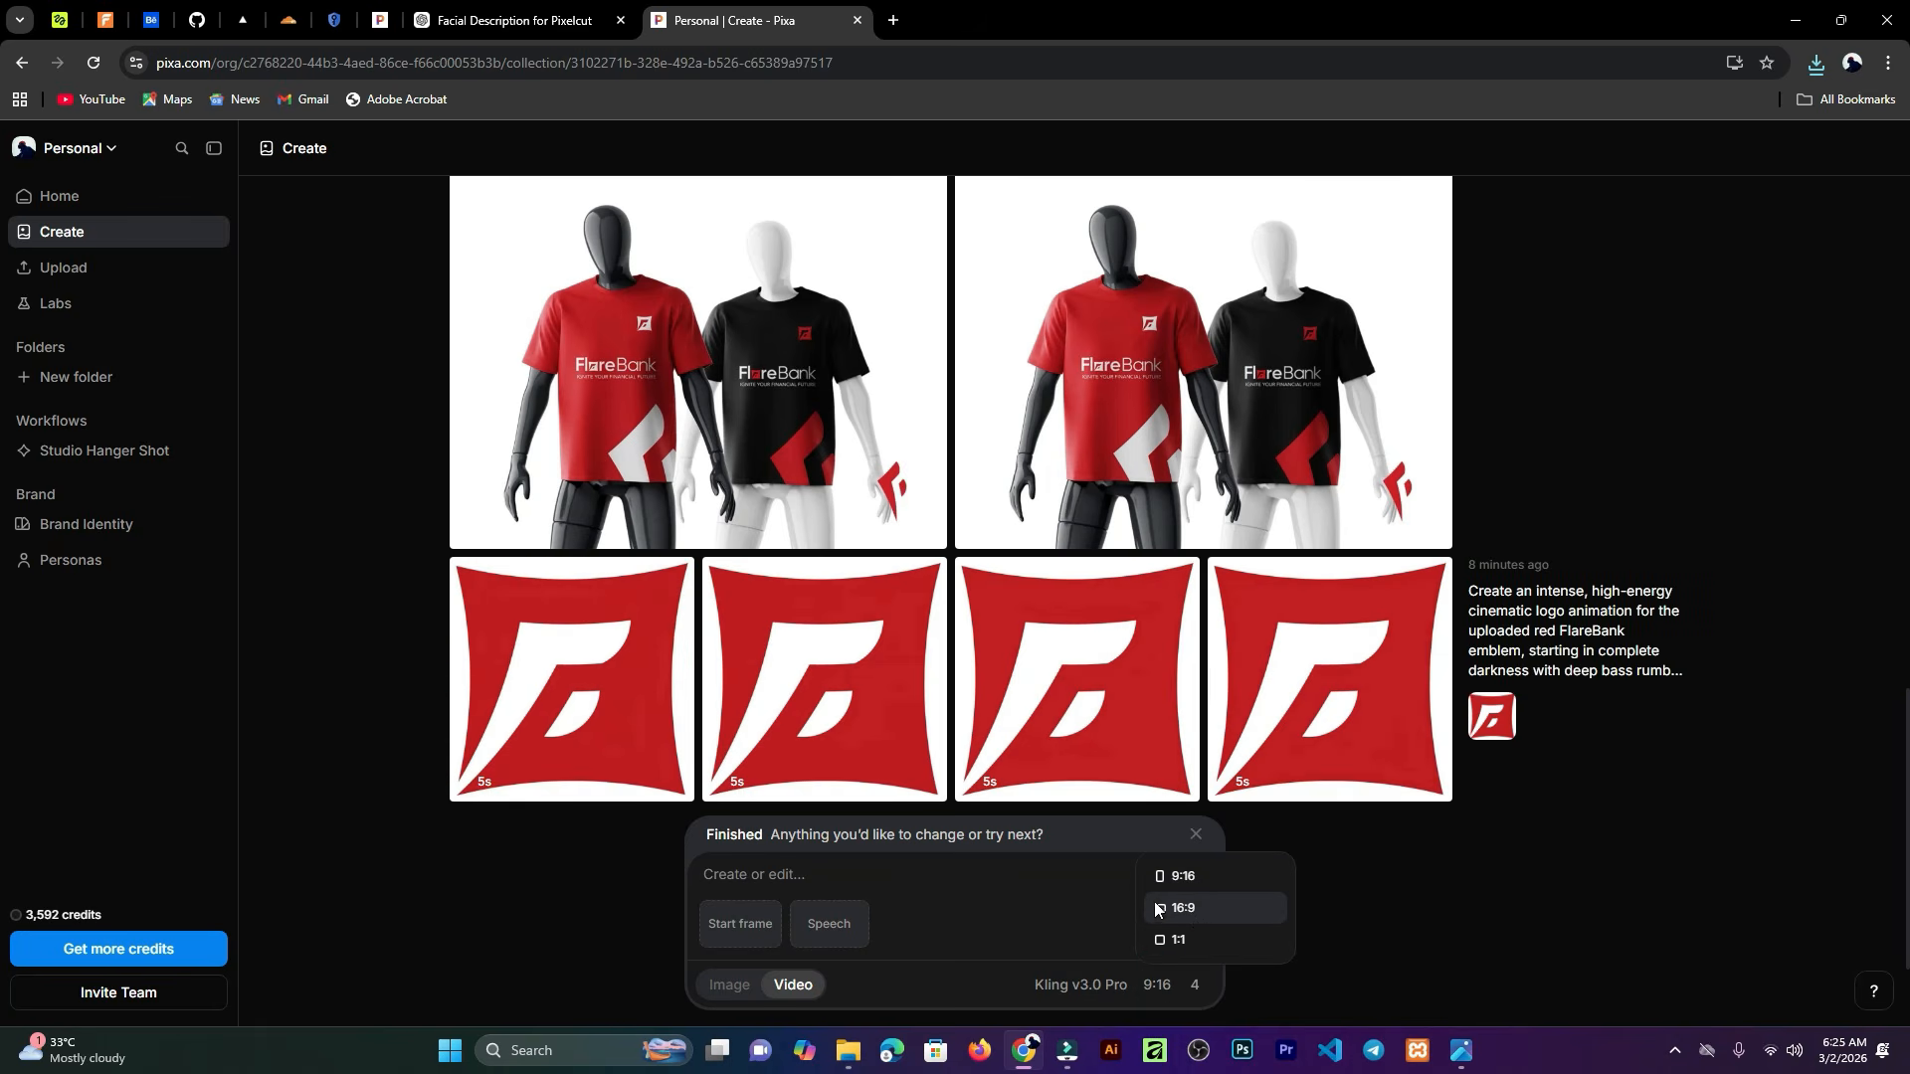
left_click(1065, 915)
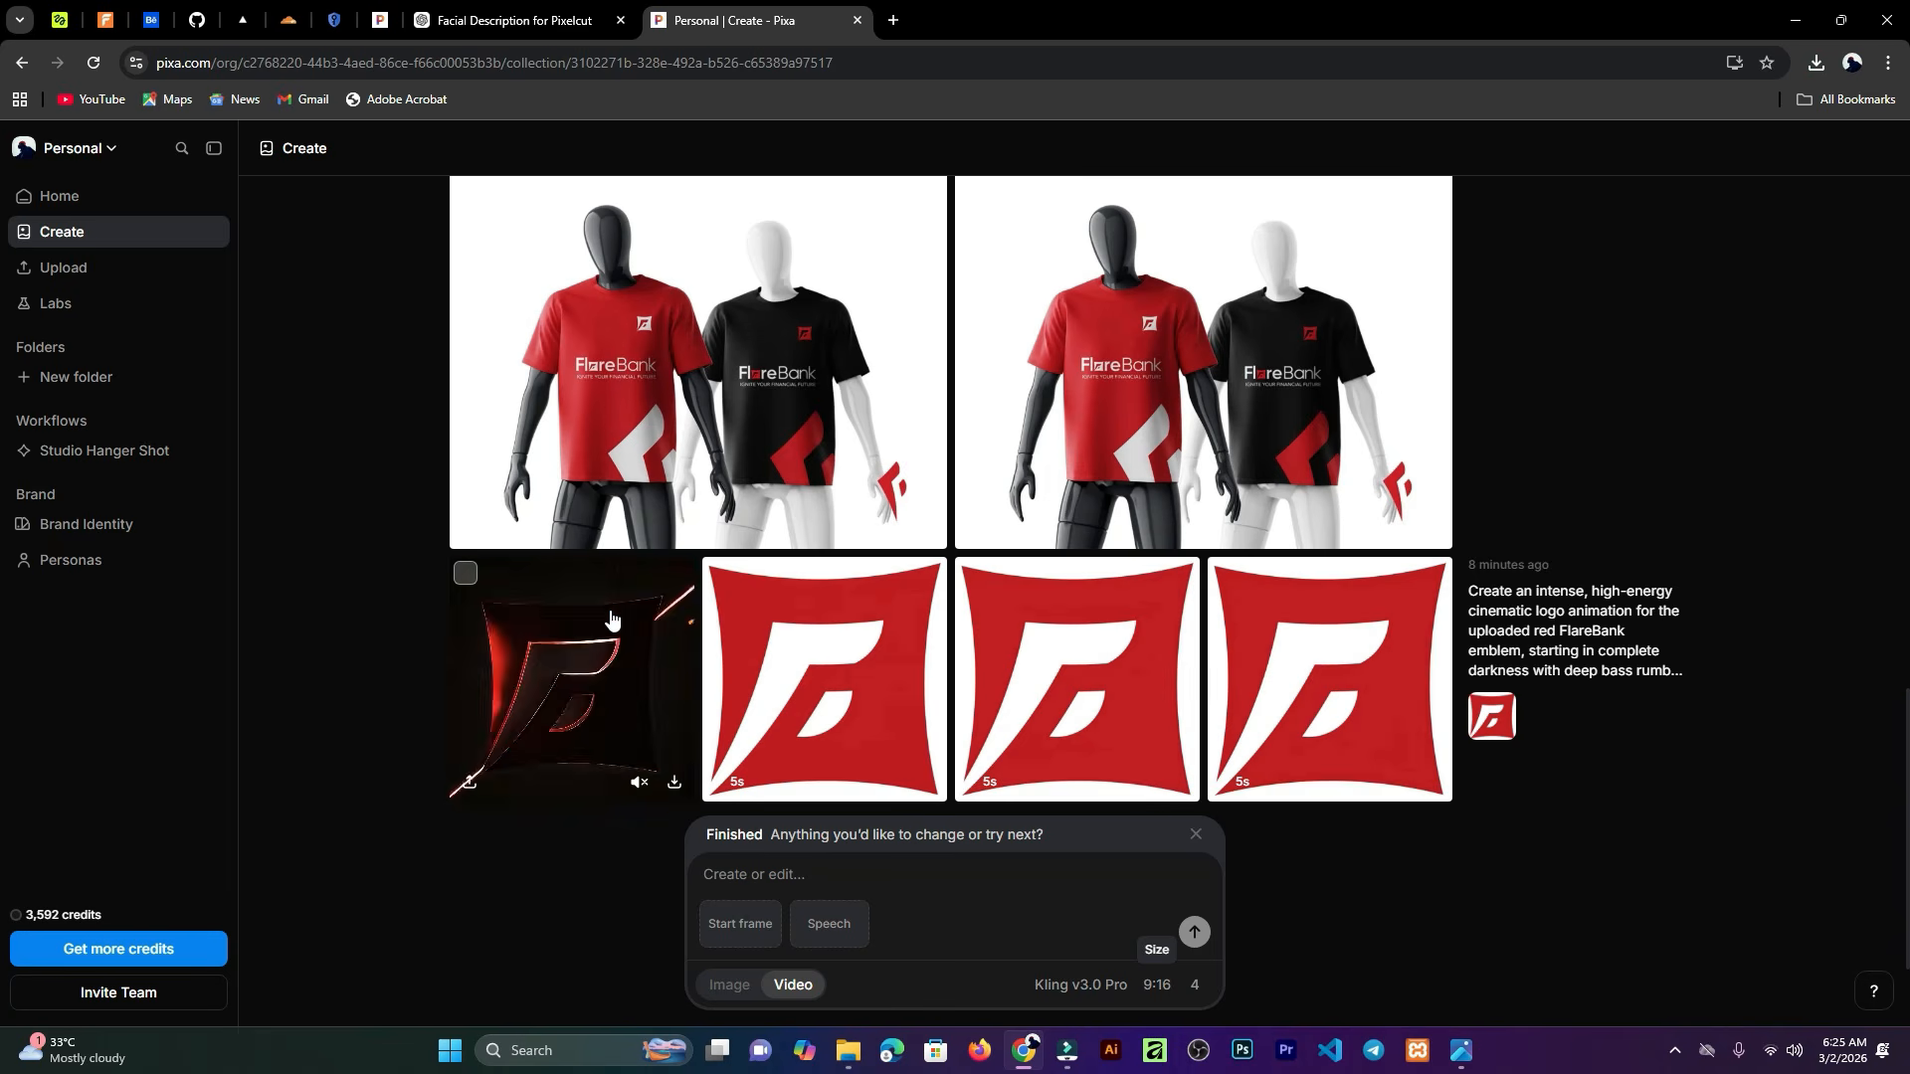
Step: Scroll through the results grid to review the FlareBank tumbler, cap, business card, wristband and logo reveal videos
mouse_move(785, 645)
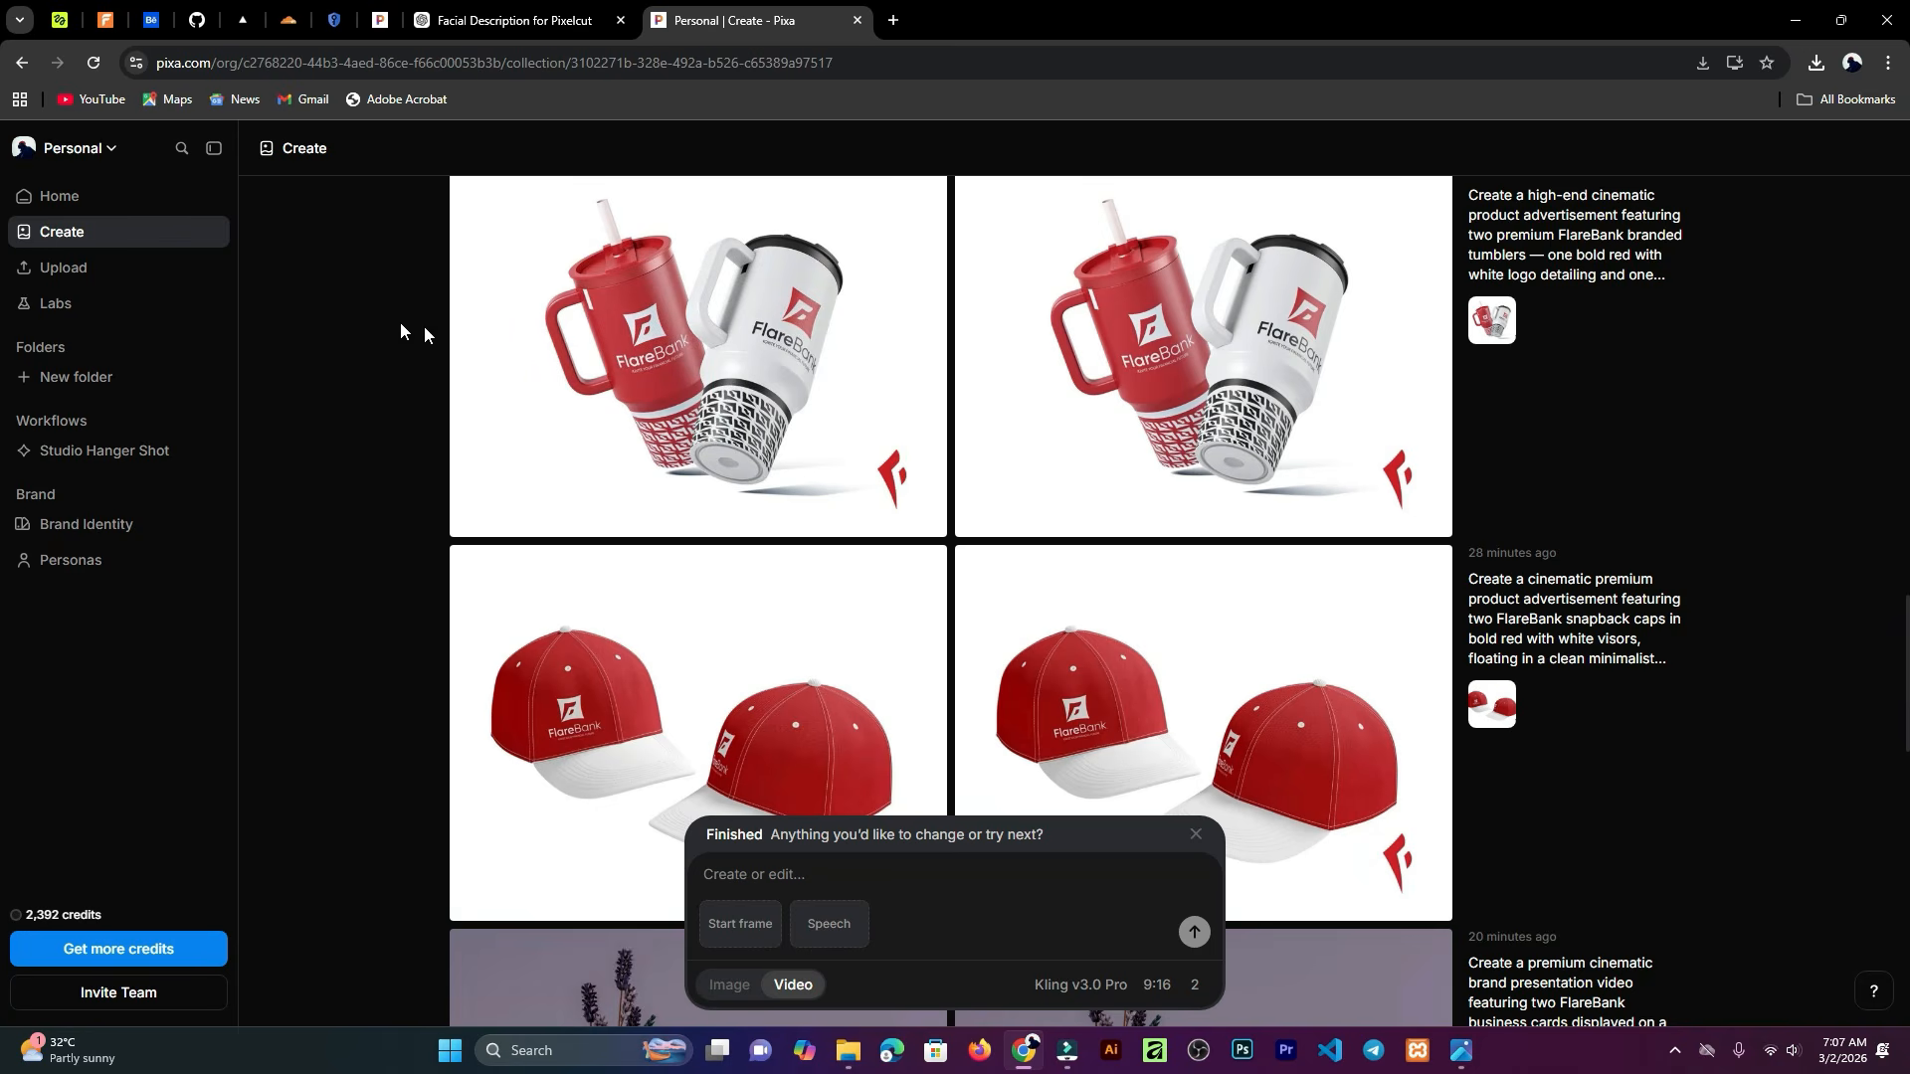
mouse_move(636, 363)
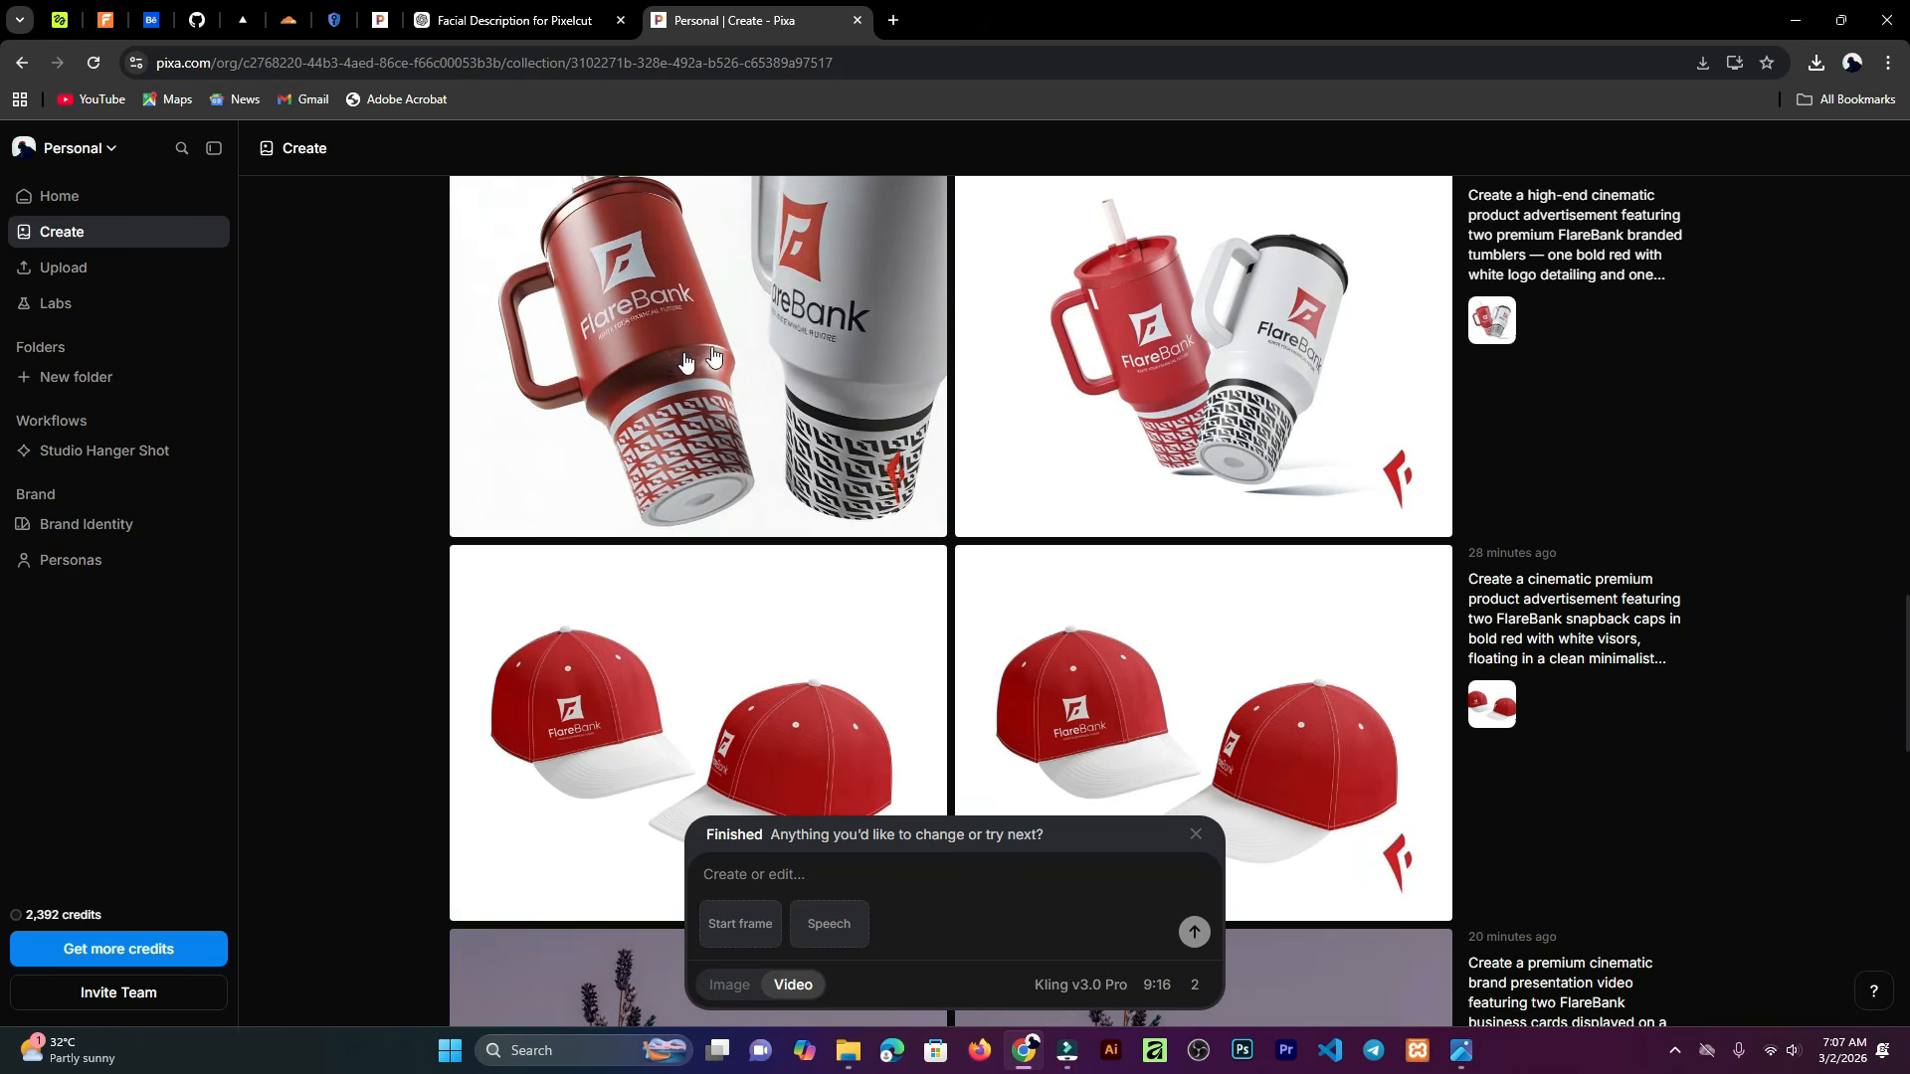
scroll(895, 438, "up", 1)
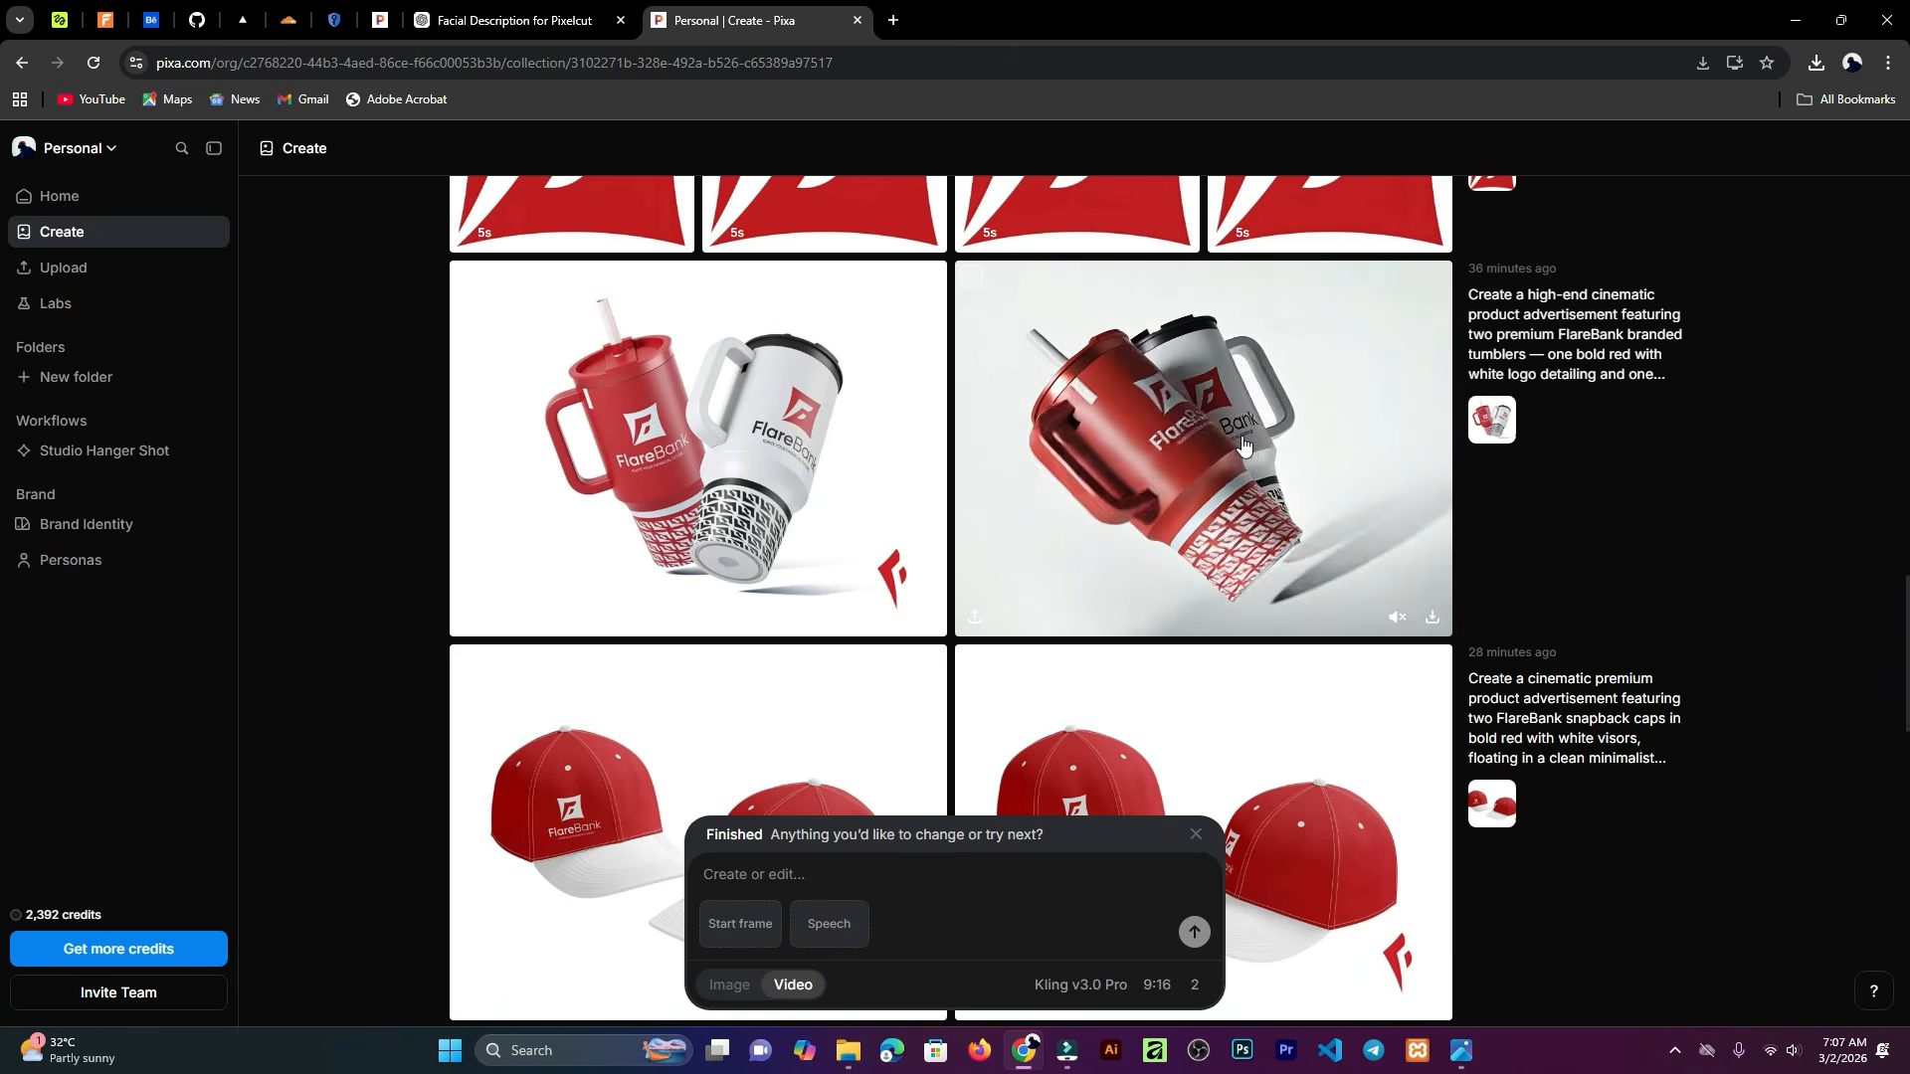
mouse_move(643, 439)
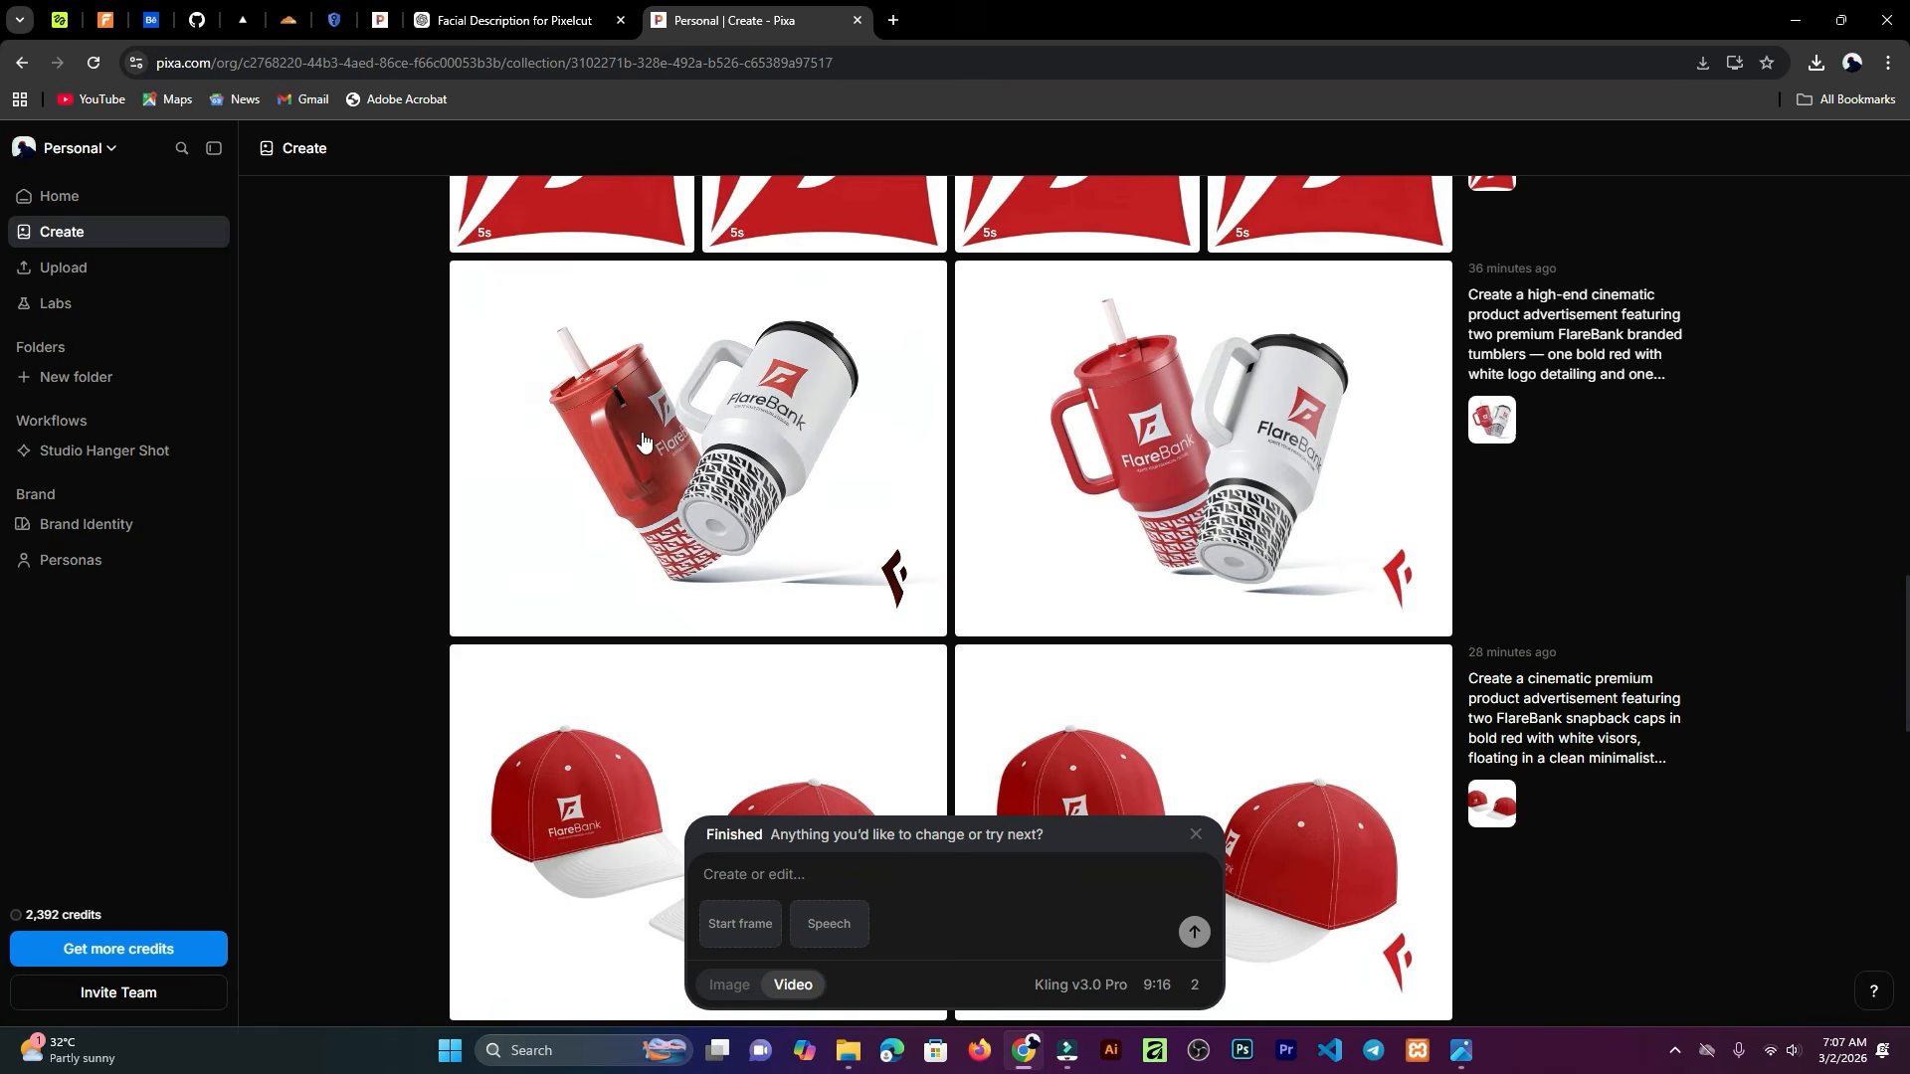
scroll(705, 453, "down", 2)
mouse_move(801, 597)
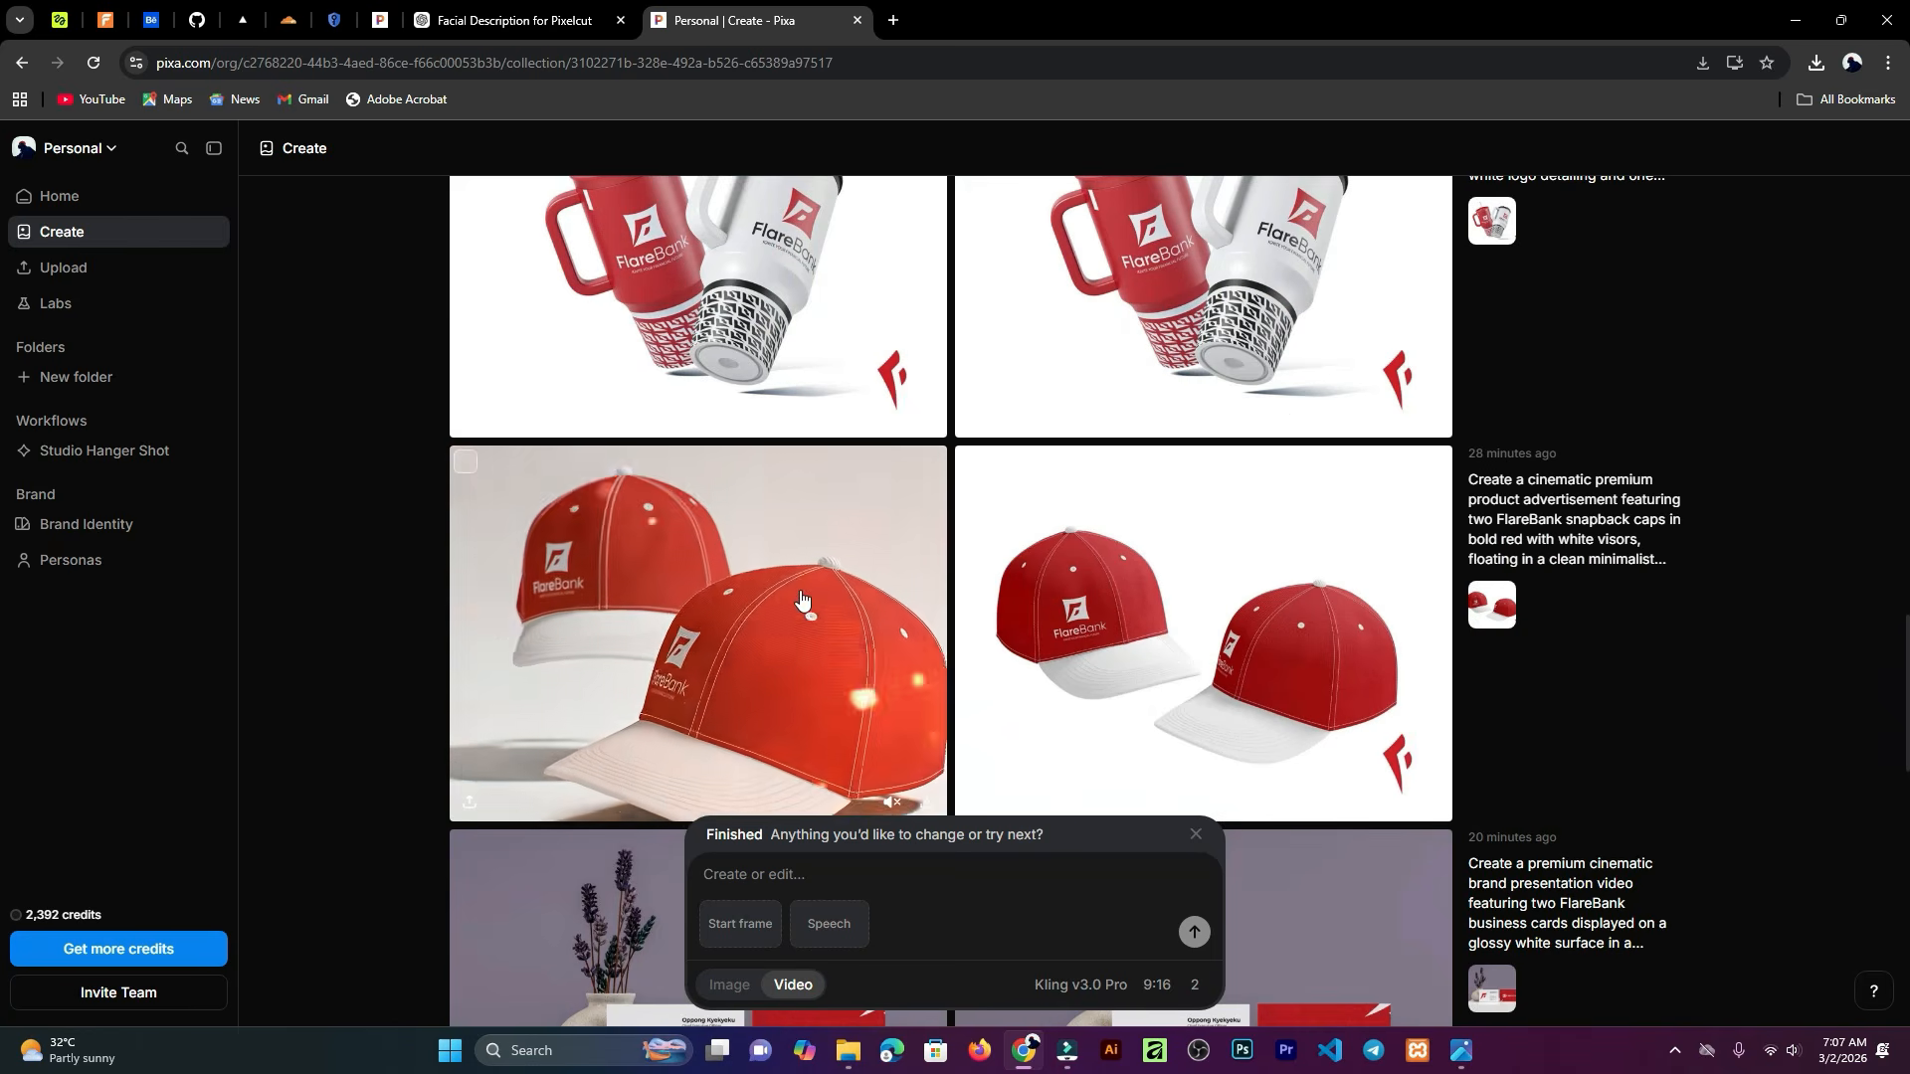
scroll(795, 577, "down", 5)
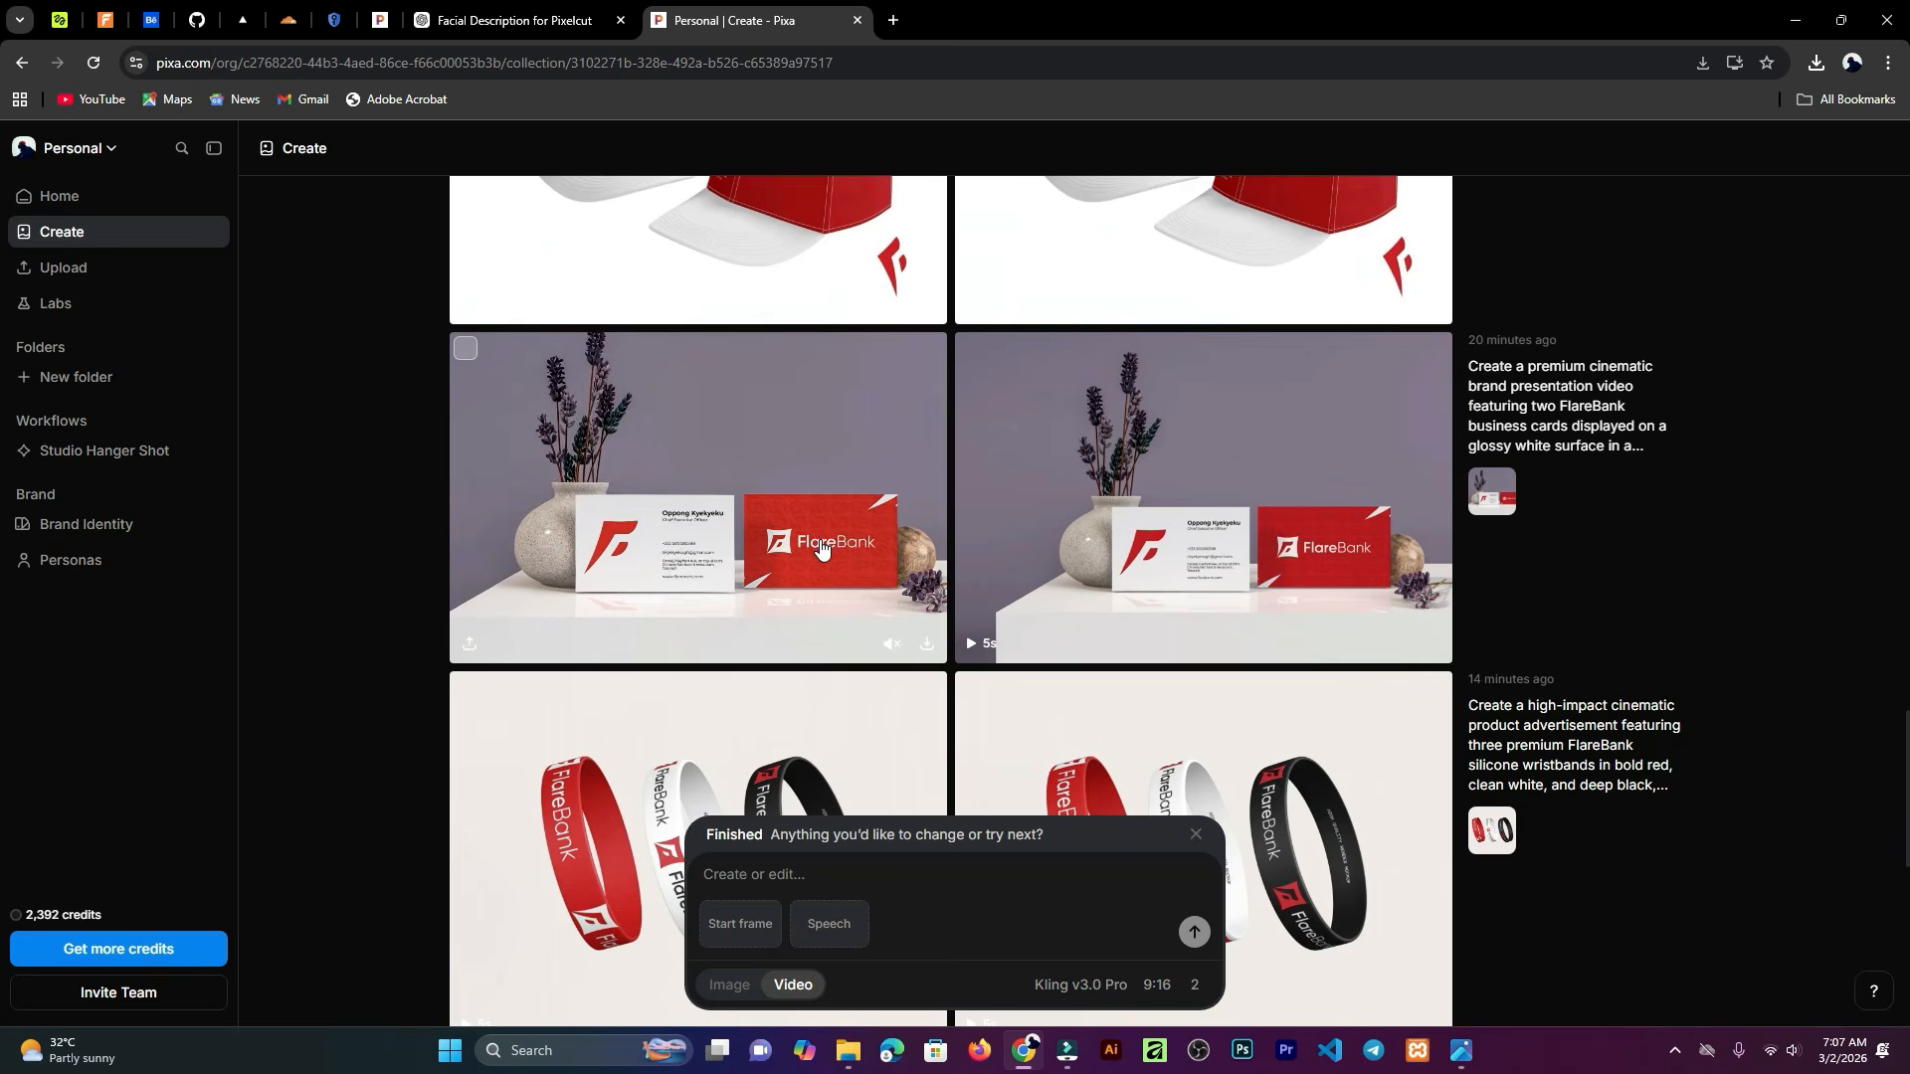
scroll(814, 577, "down", 2)
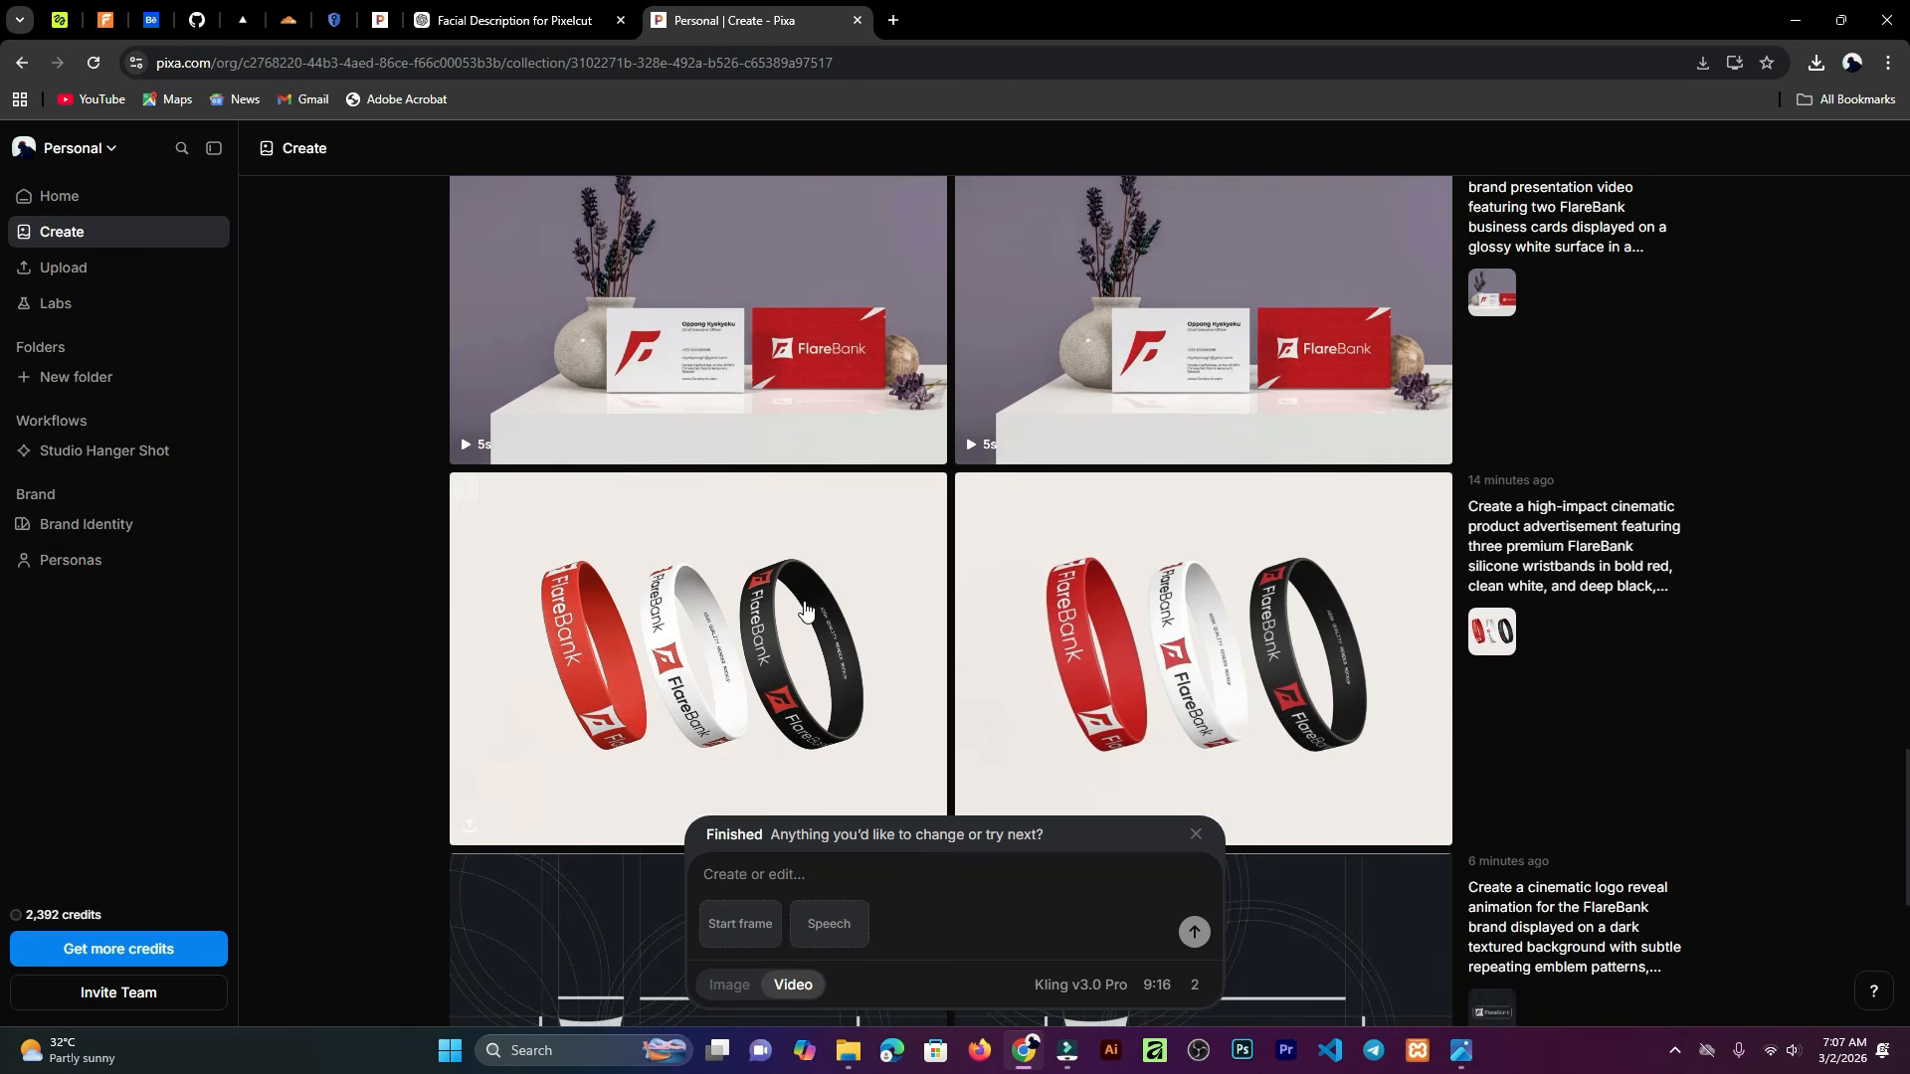
scroll(804, 537, "down", 2)
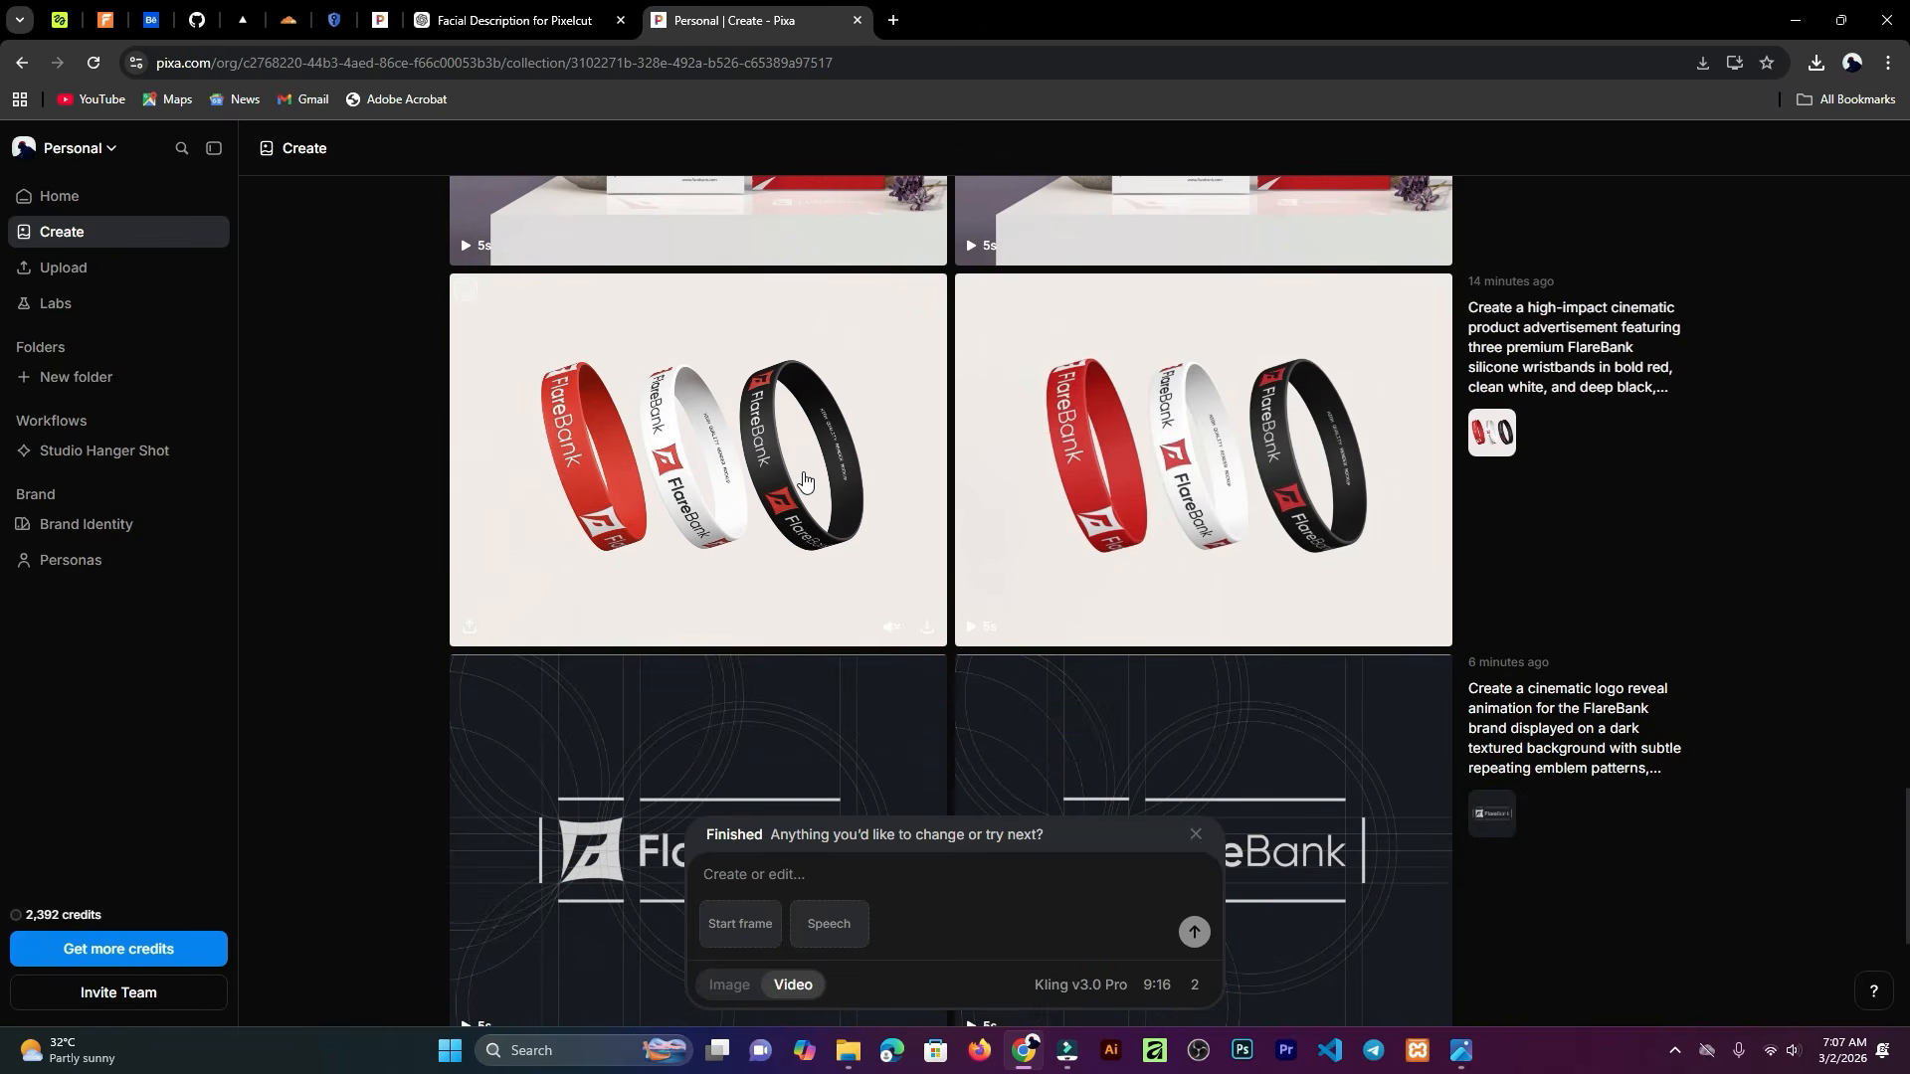
scroll(811, 517, "down", 2)
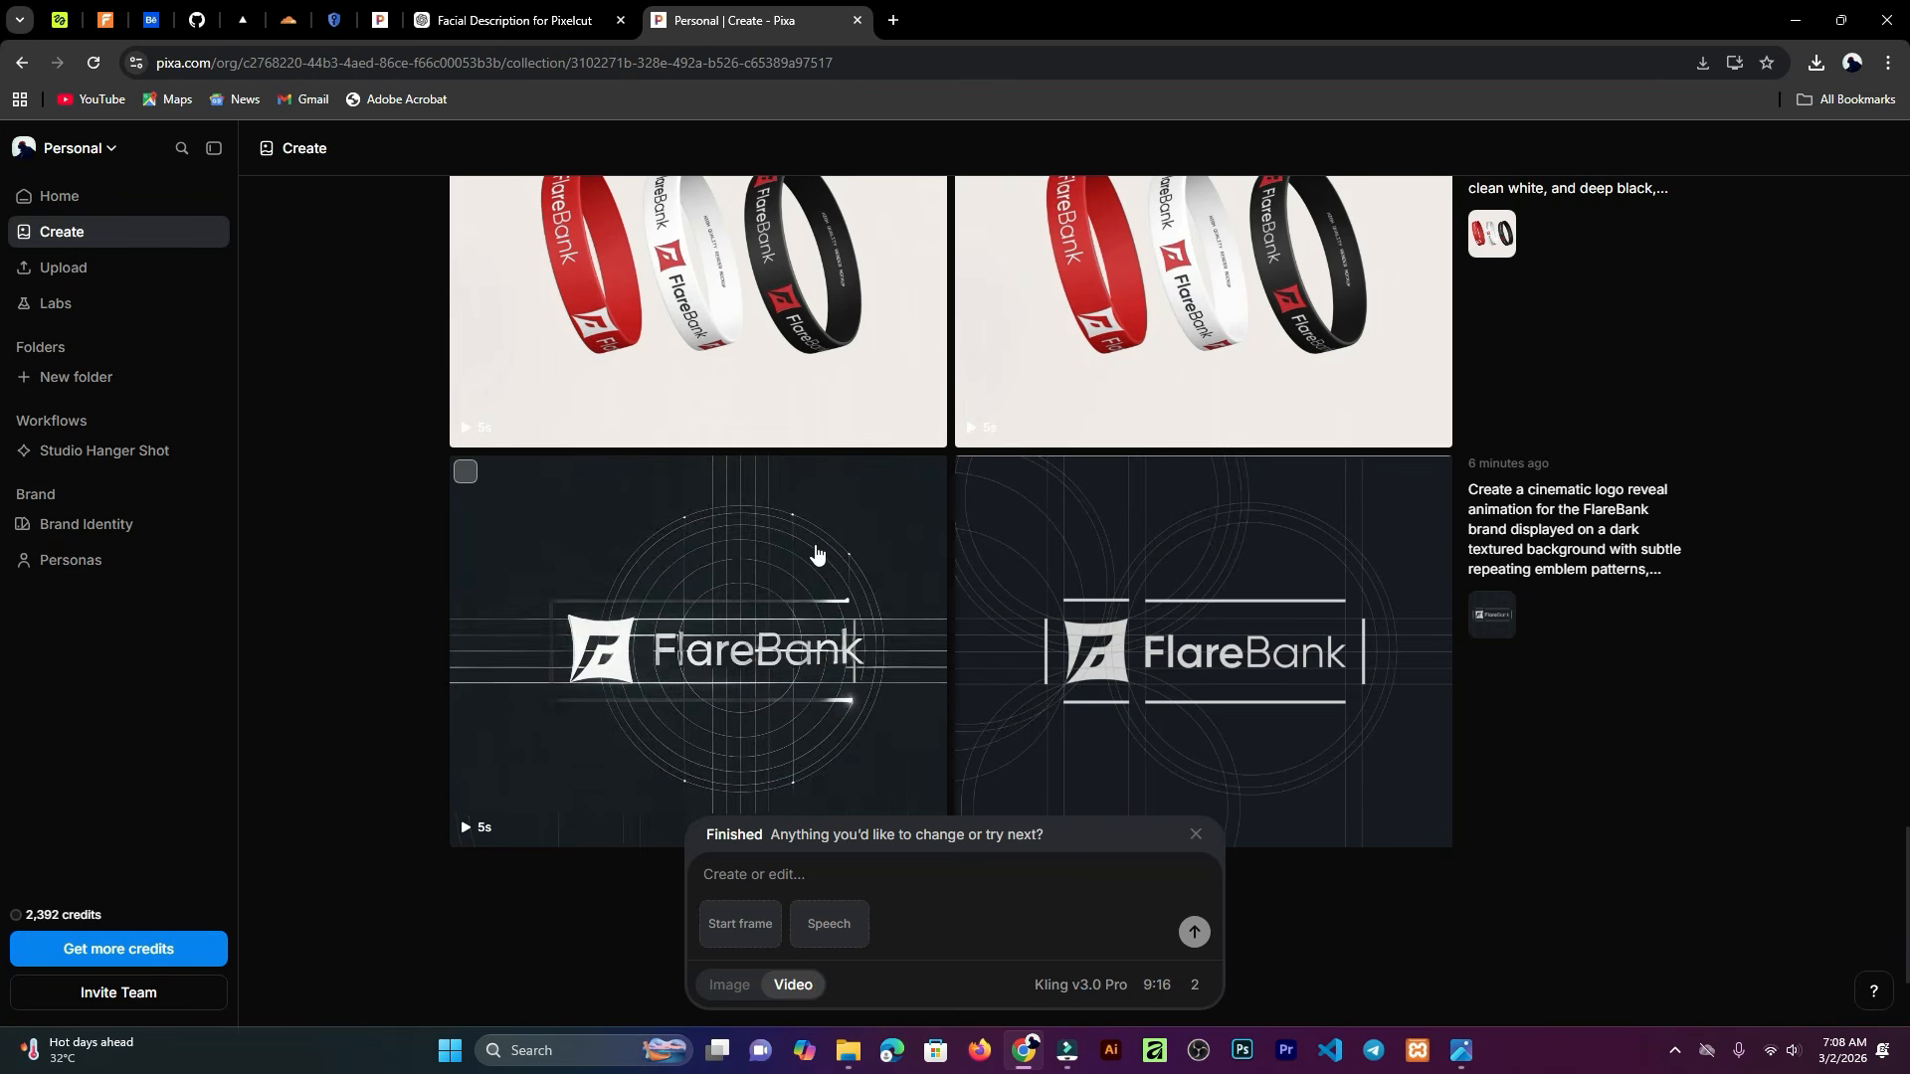
Step: Switch to the ChatGPT conversation, read through the tumbler ad prompts, and return to the Pixa tab
left_click(557, 22)
scroll(1542, 671, "up", 8)
scroll(1276, 484, "up", 8)
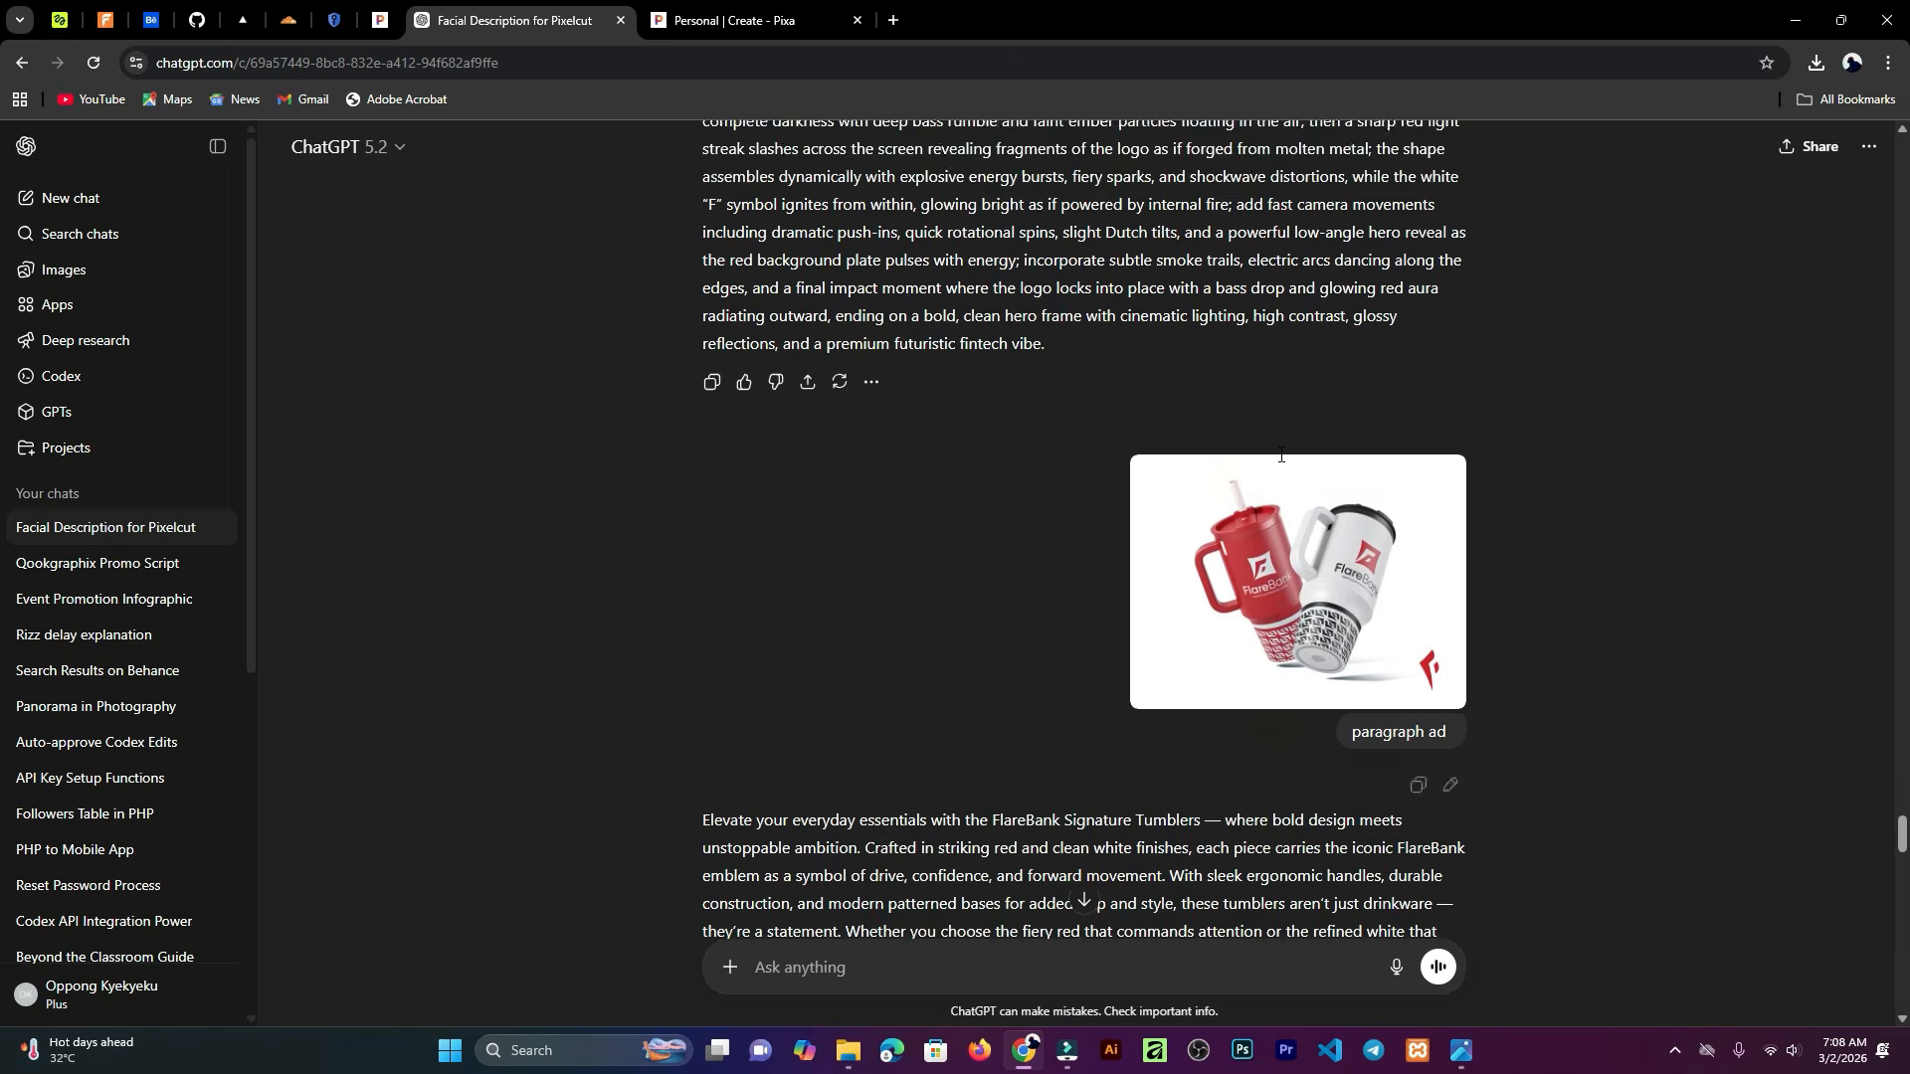
scroll(1318, 542, "down", 5)
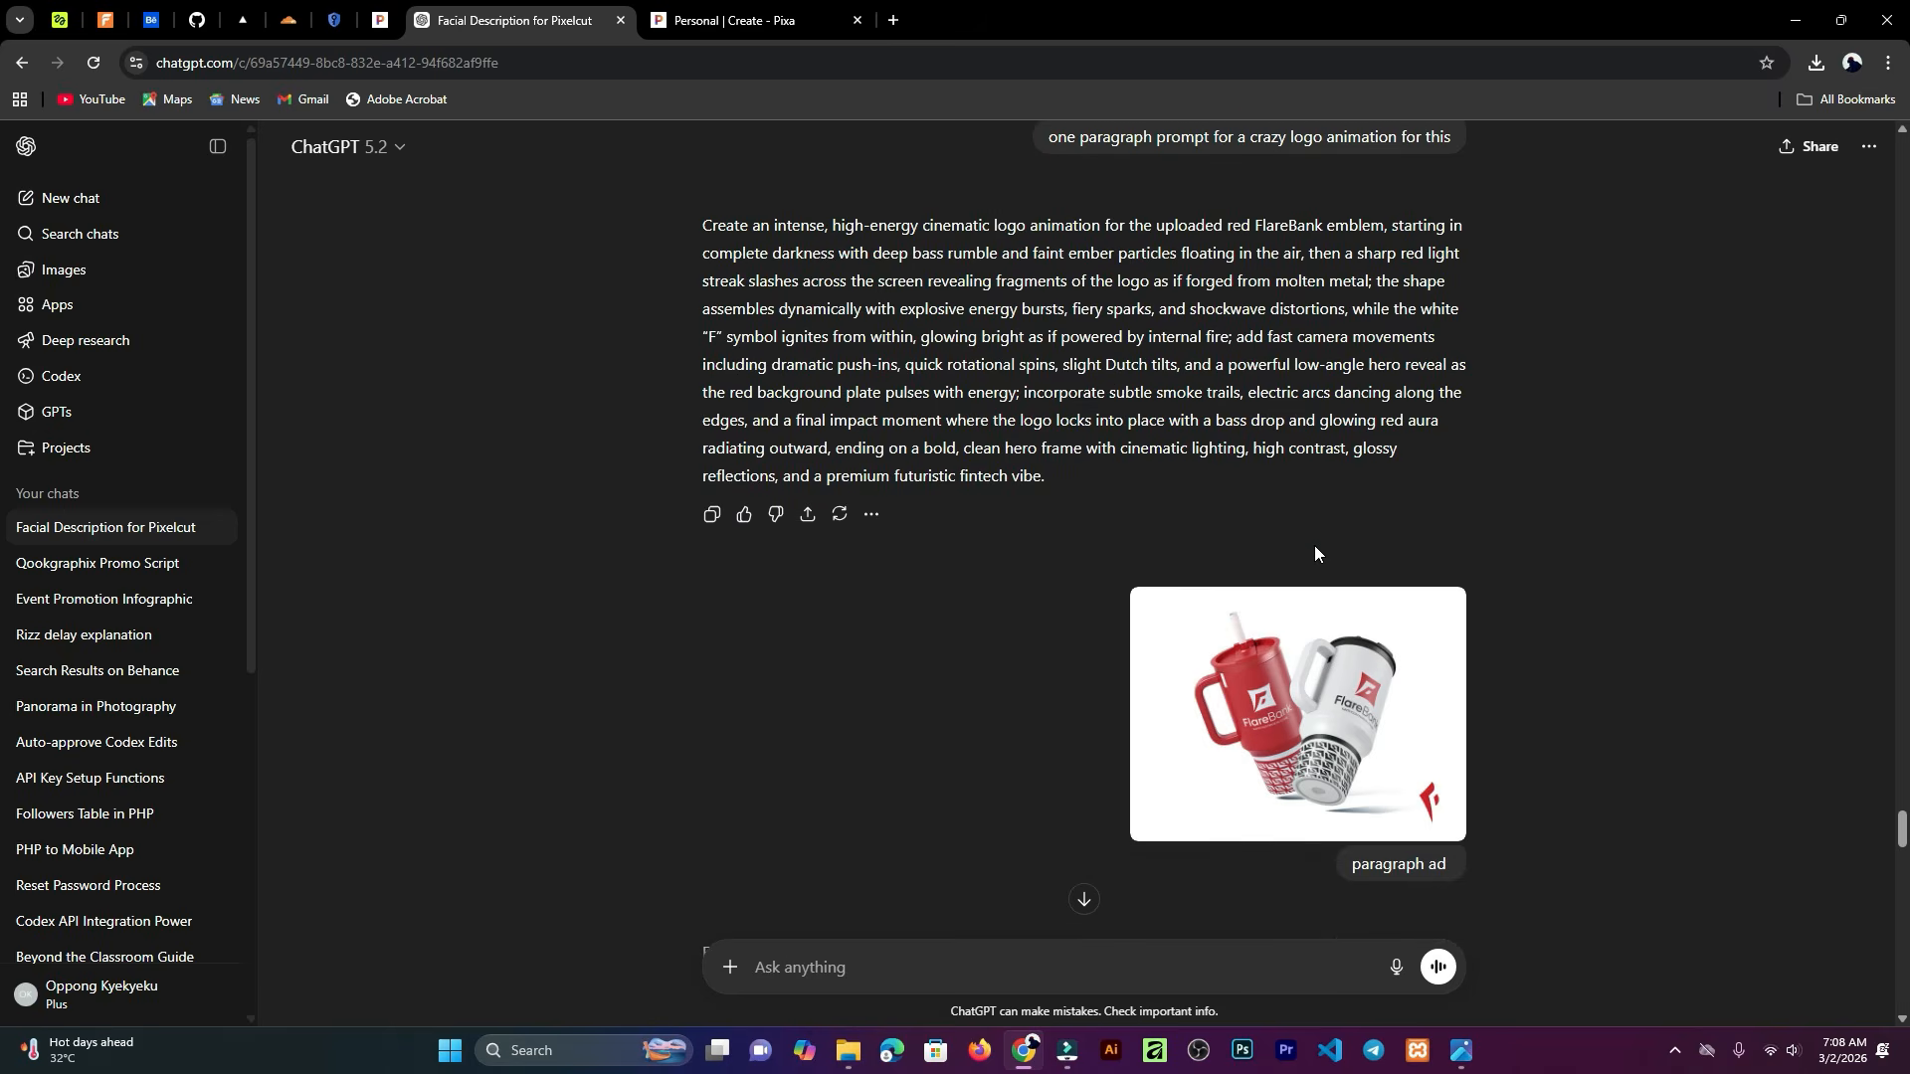
scroll(1298, 544, "down", 1)
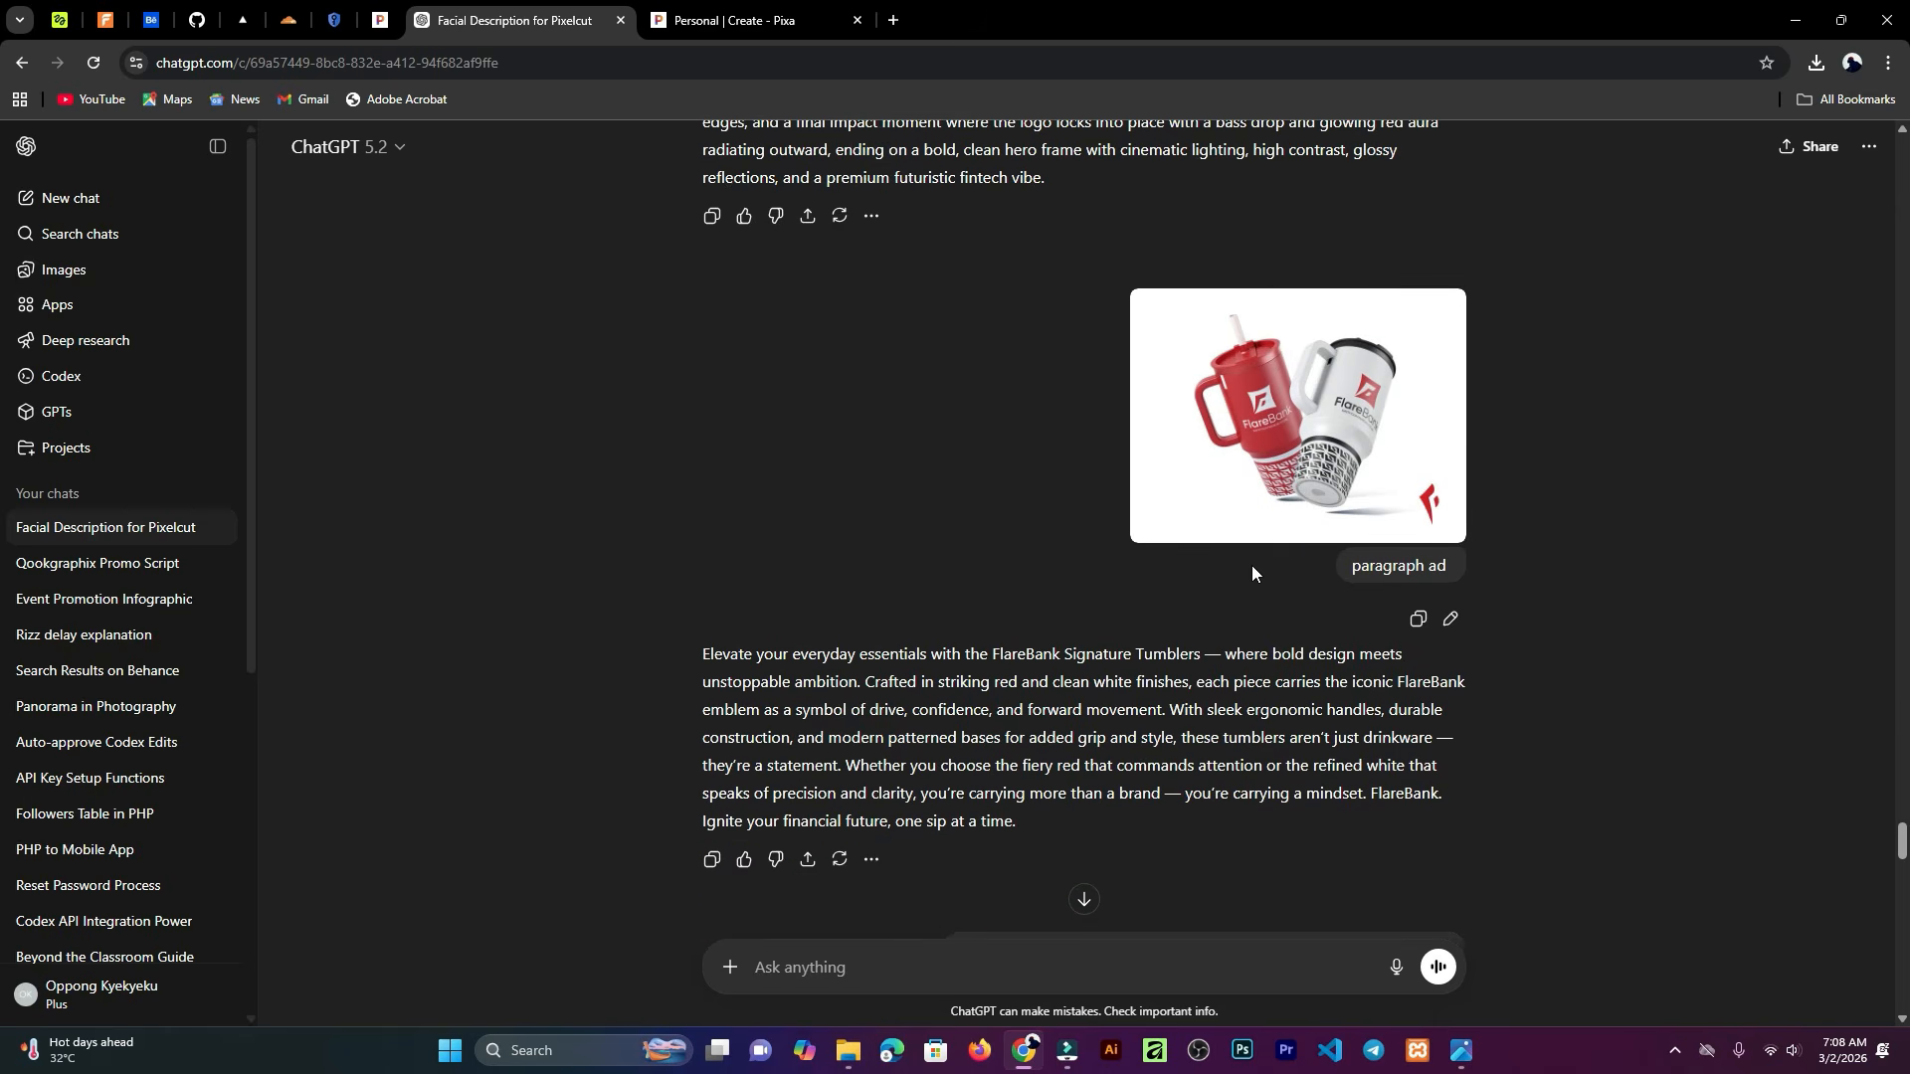
scroll(1258, 421, "down", 2)
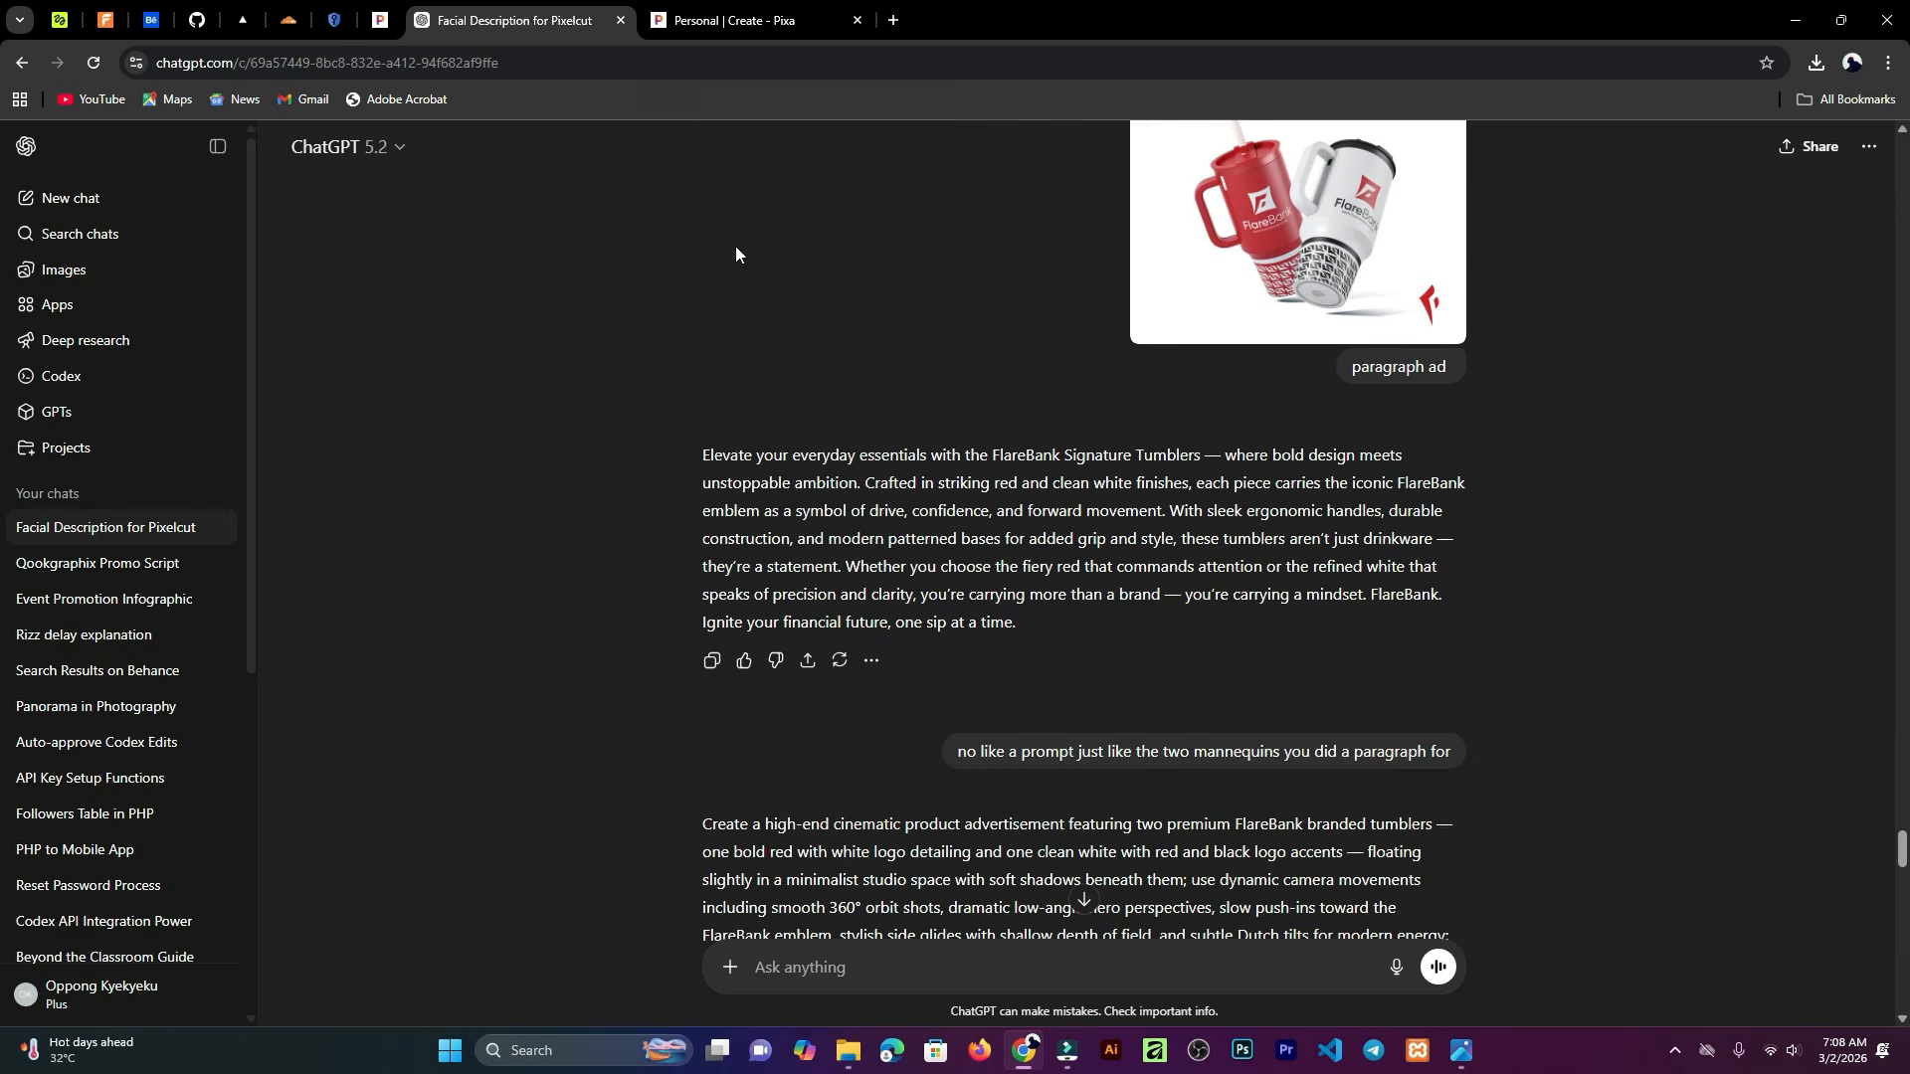
left_click(748, 20)
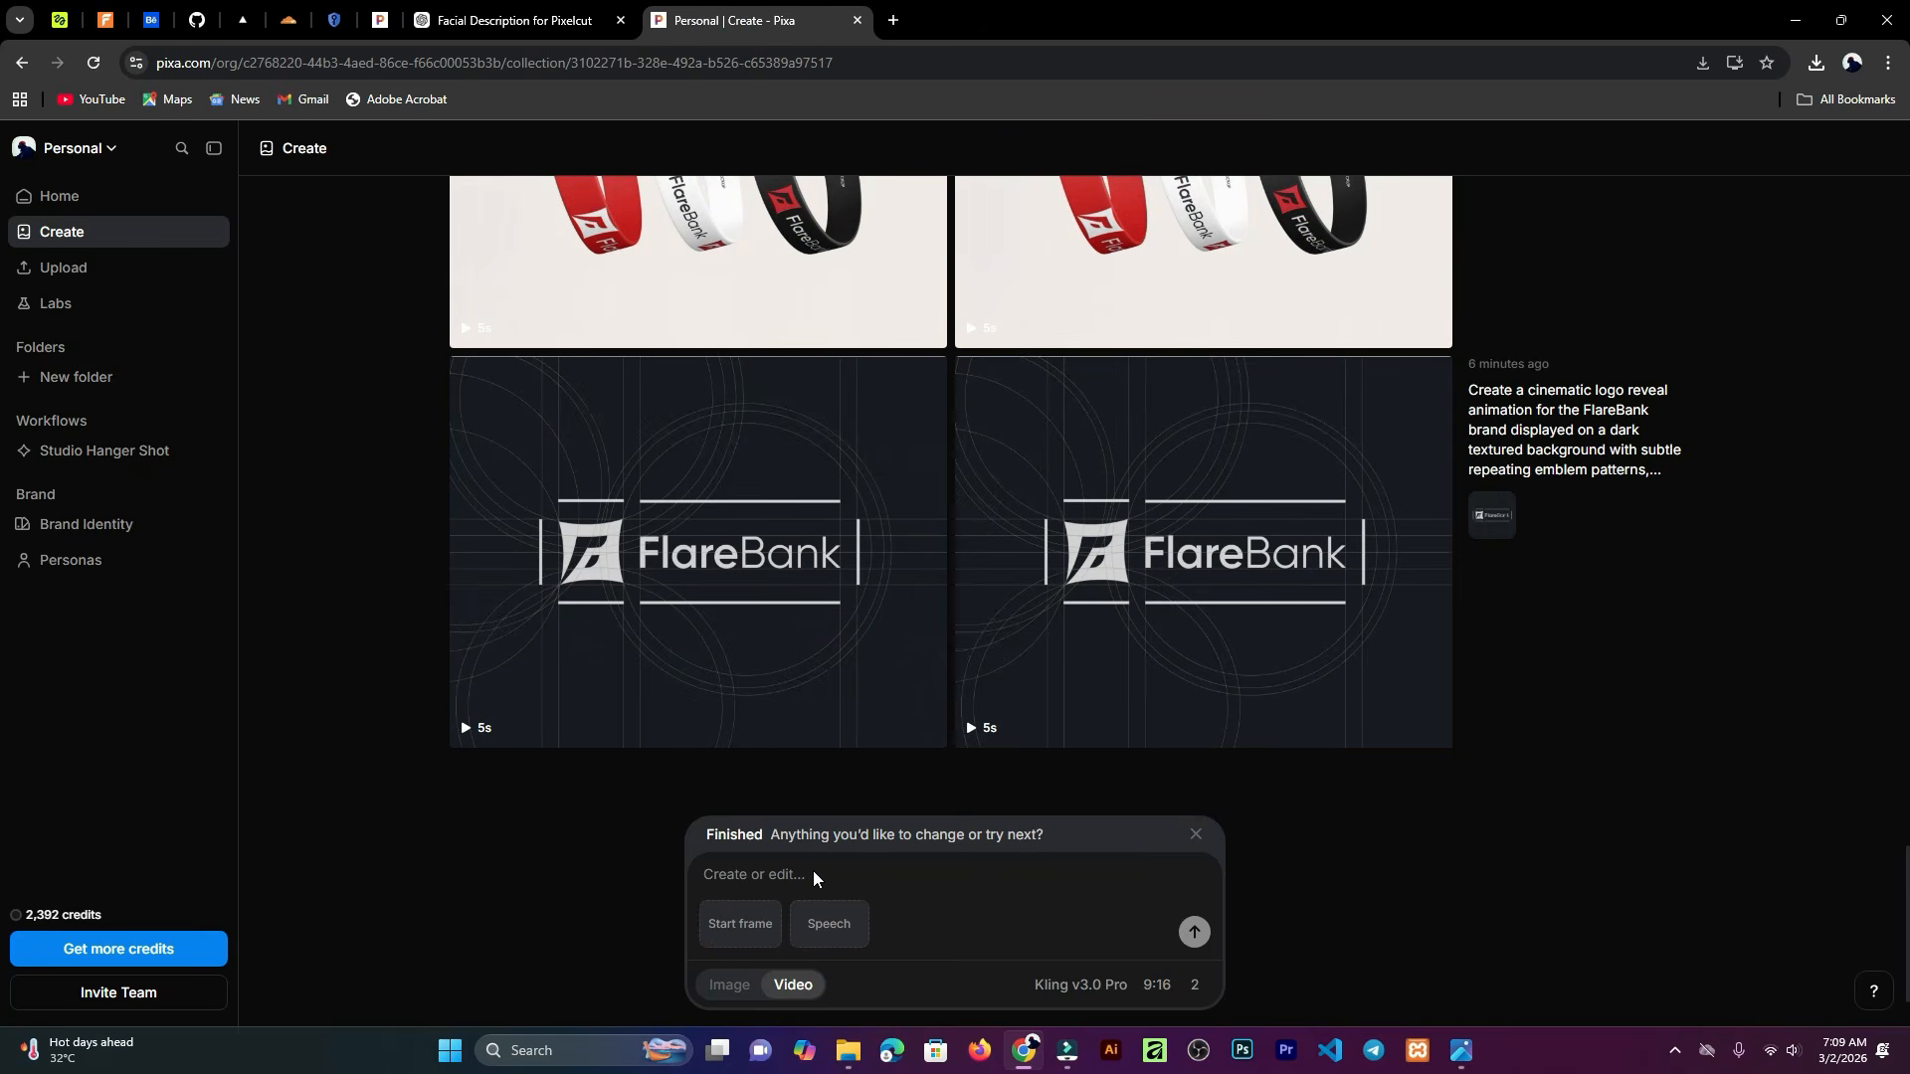
scroll(875, 637, "up", 4)
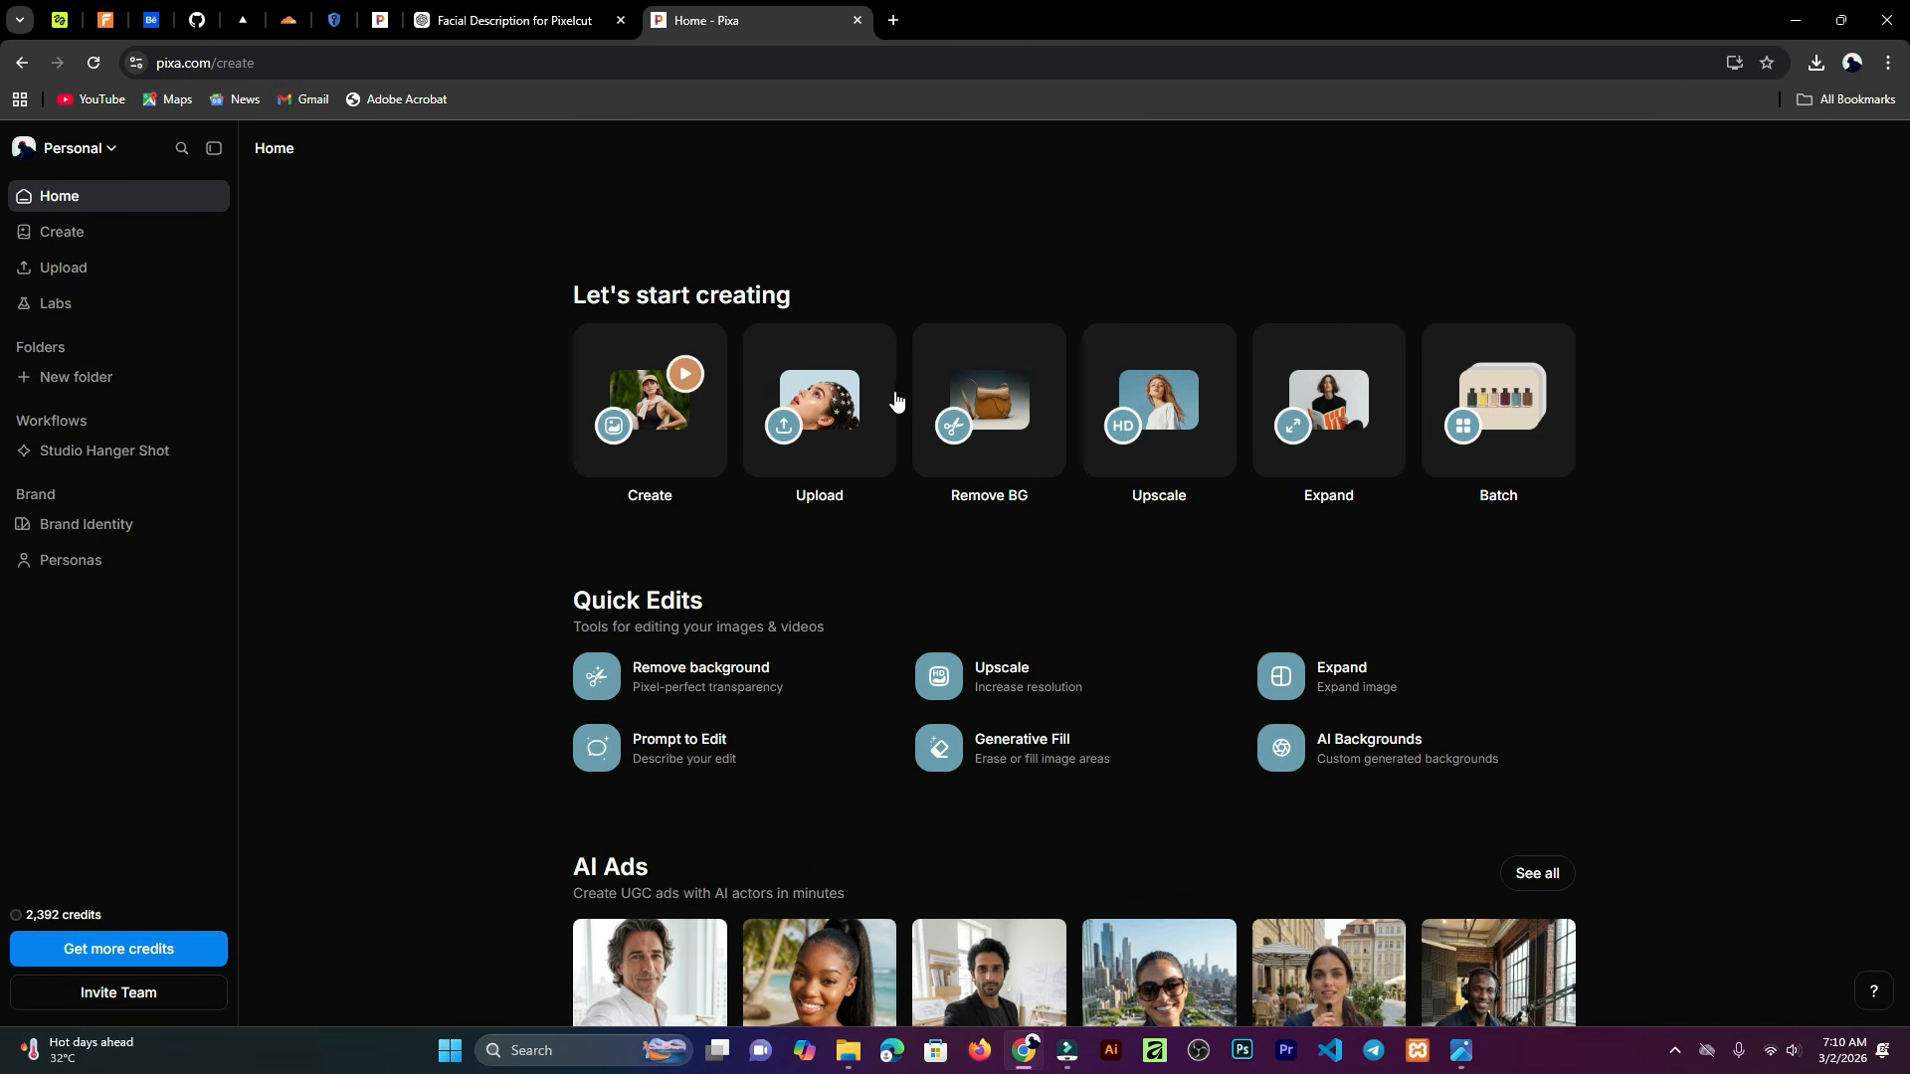
scroll(988, 585, "down", 4)
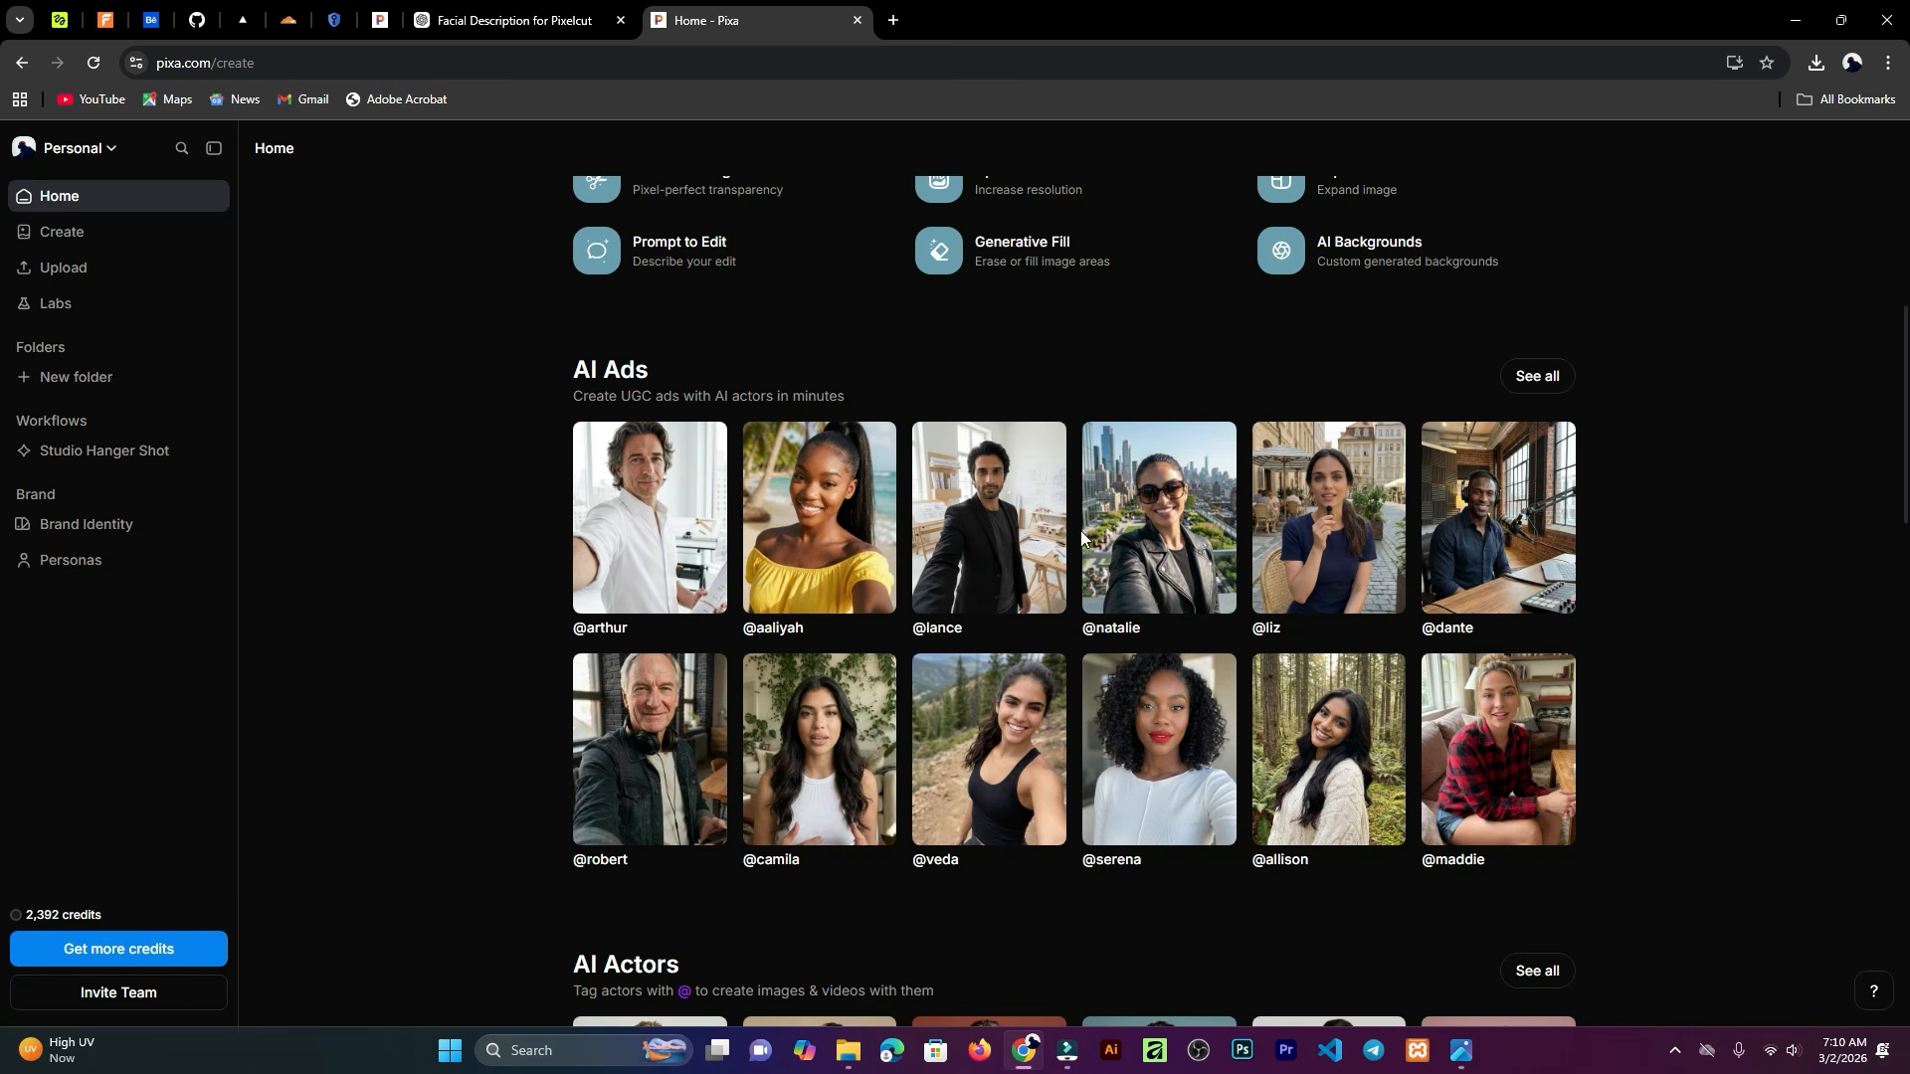
left_click(1492, 535)
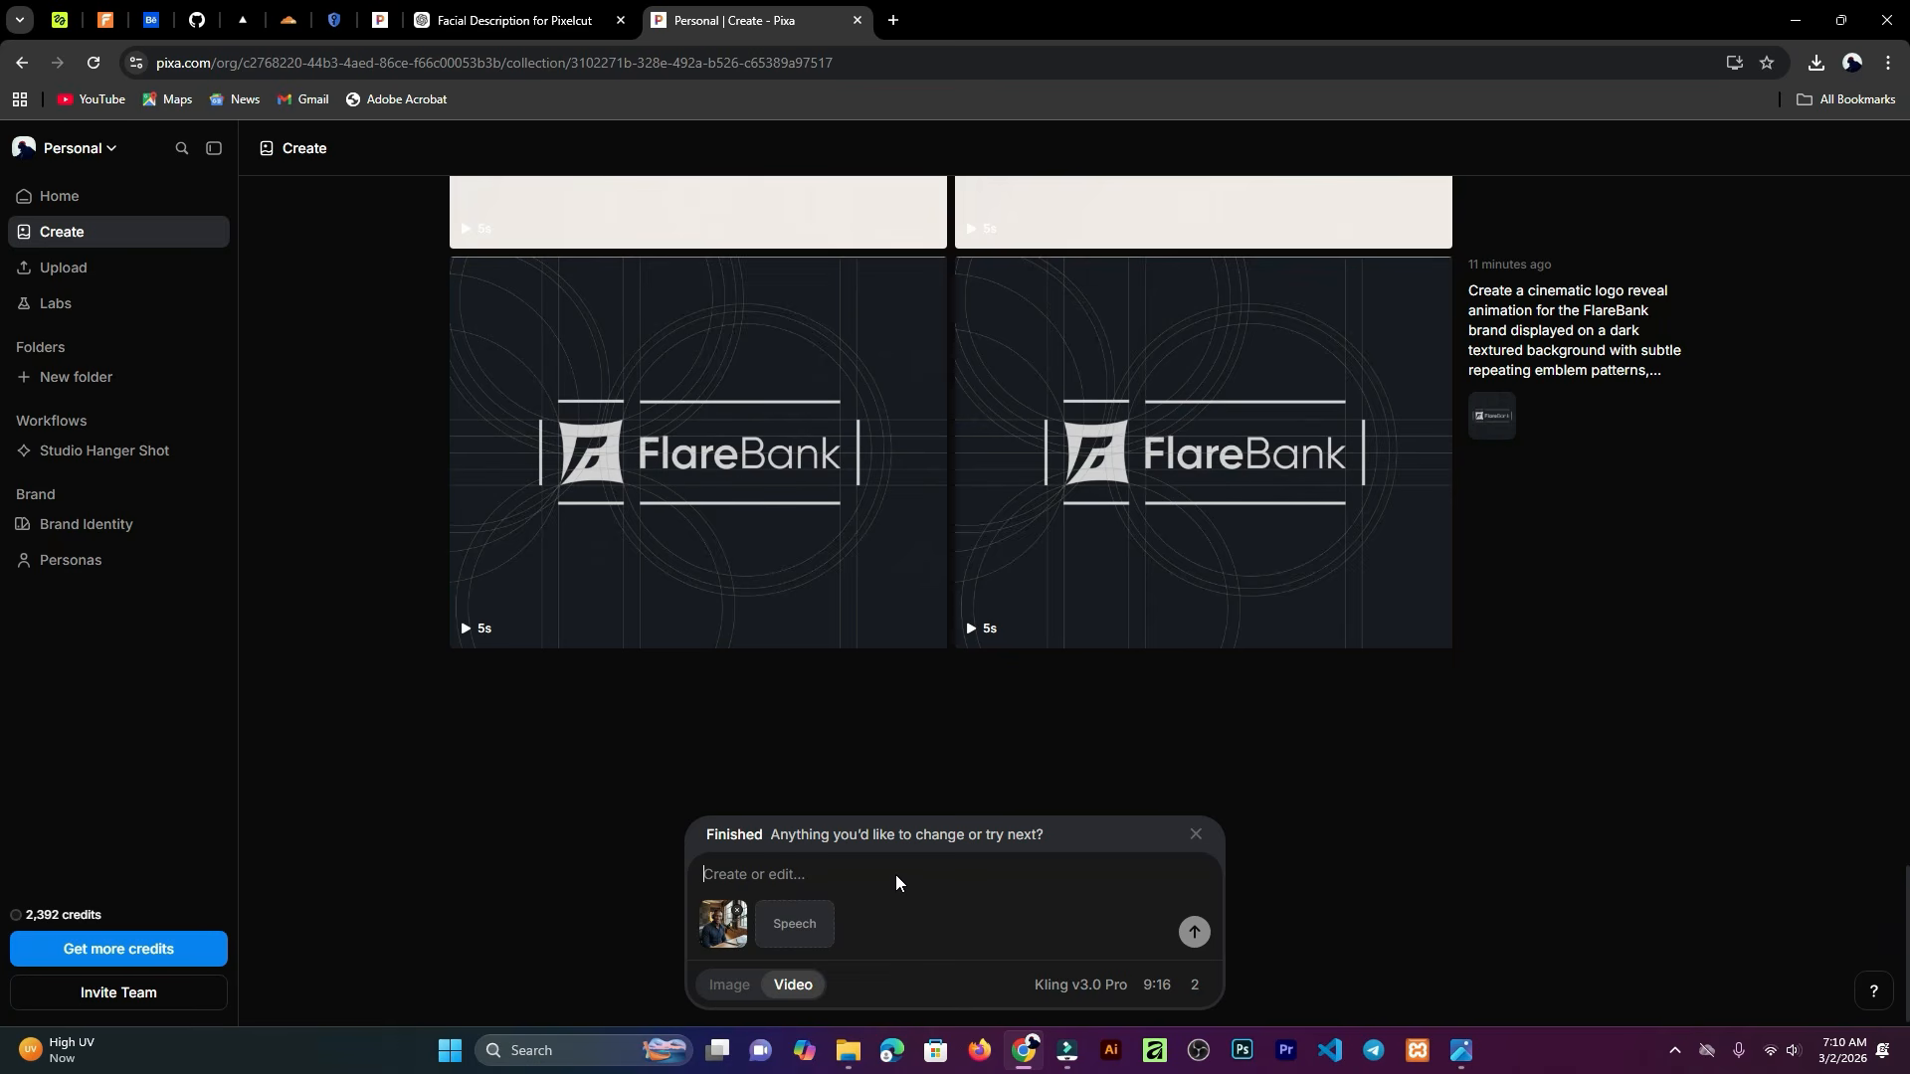
left_click(735, 911)
key("alt+Left")
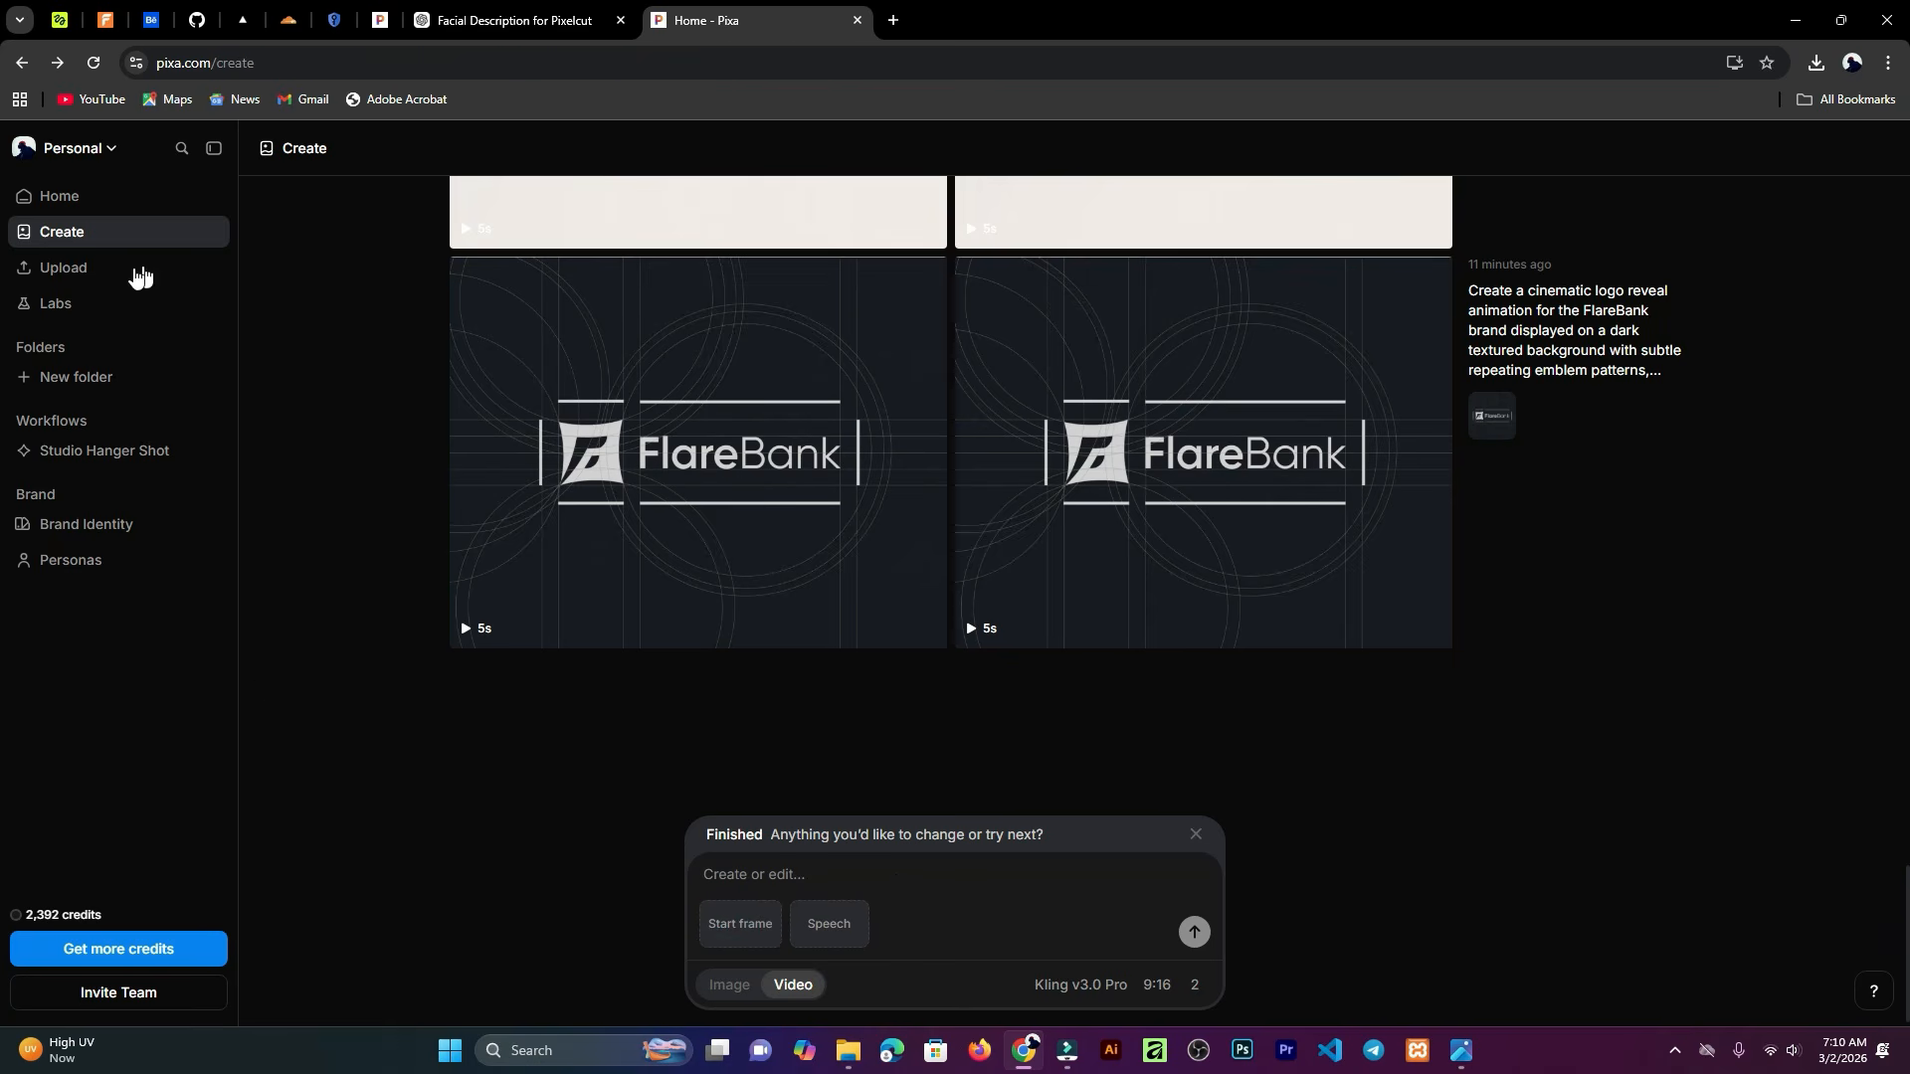
Step: Browse the Home page's AI Actors, Recently used and Workflows sections for clothing, jewelry and product
scroll(1087, 618, "down", 1)
scroll(1086, 617, "down", 13)
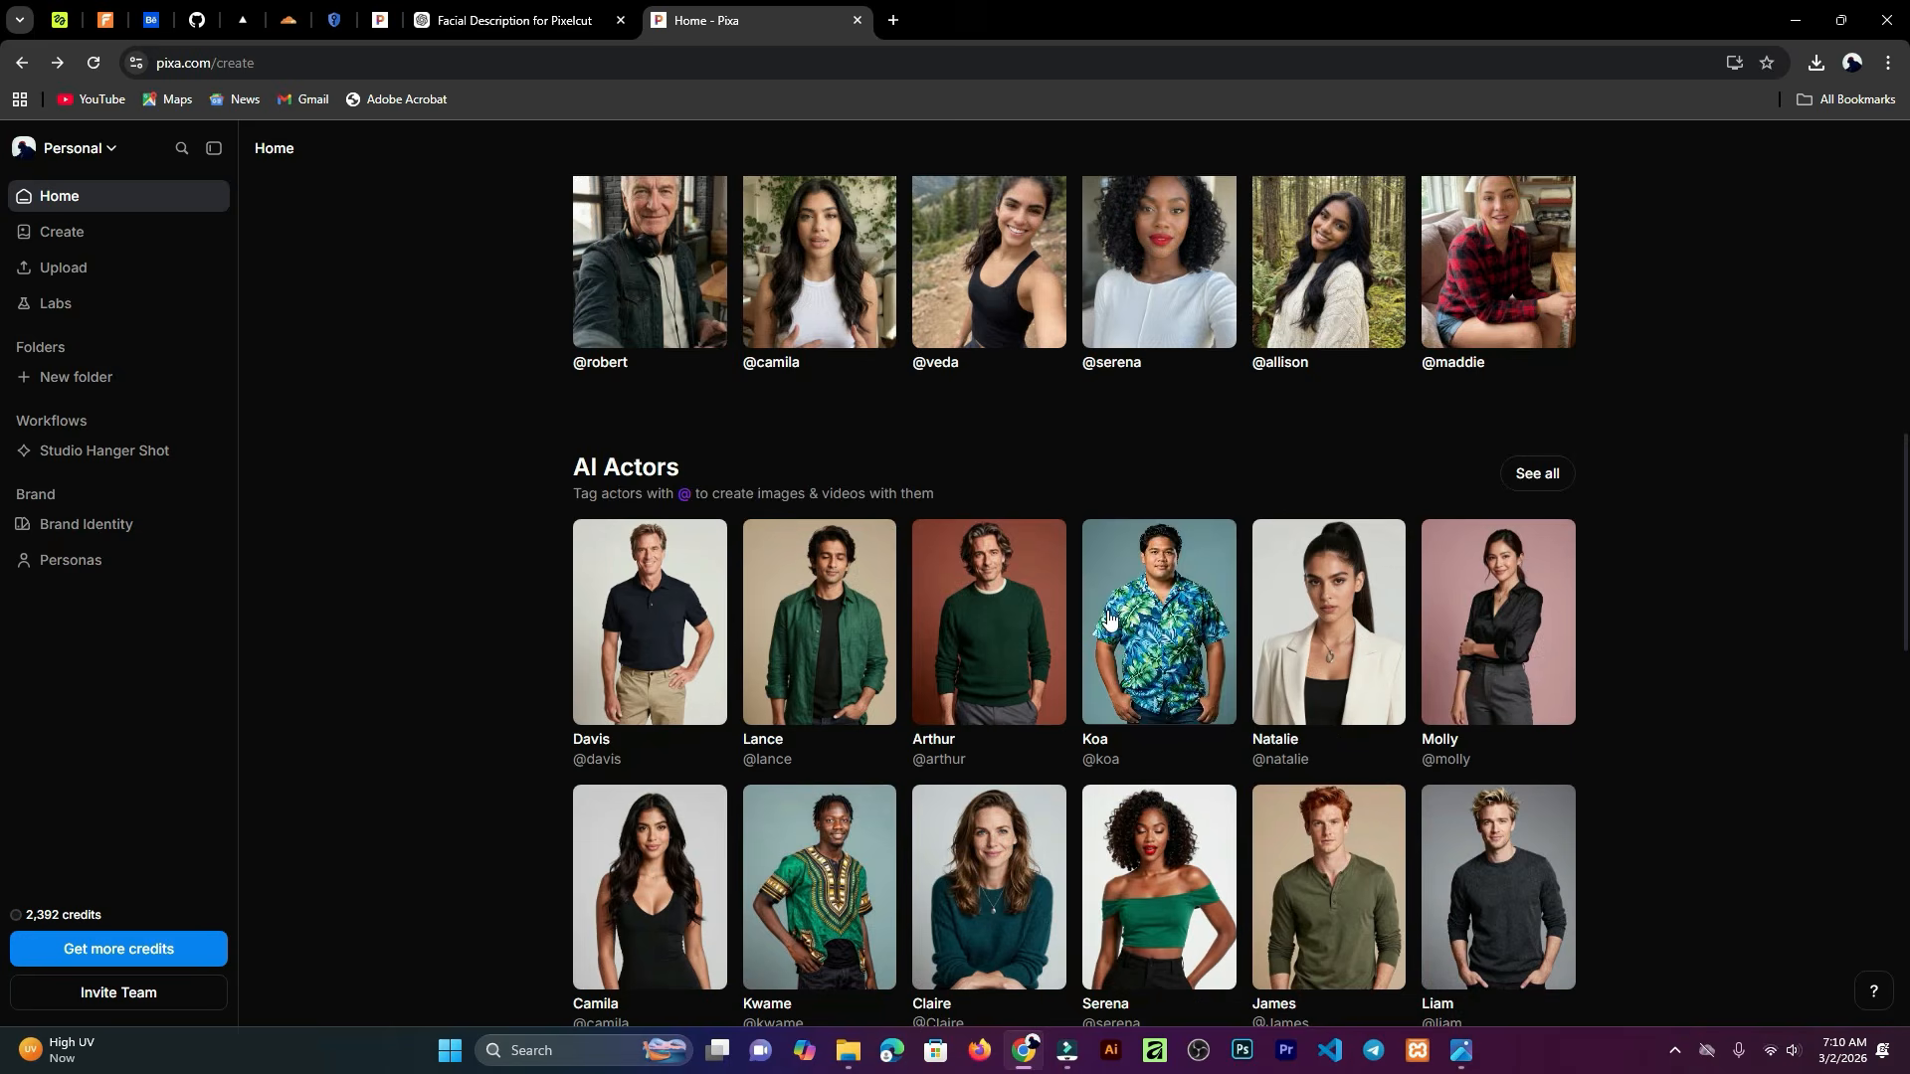
scroll(1095, 620, "down", 4)
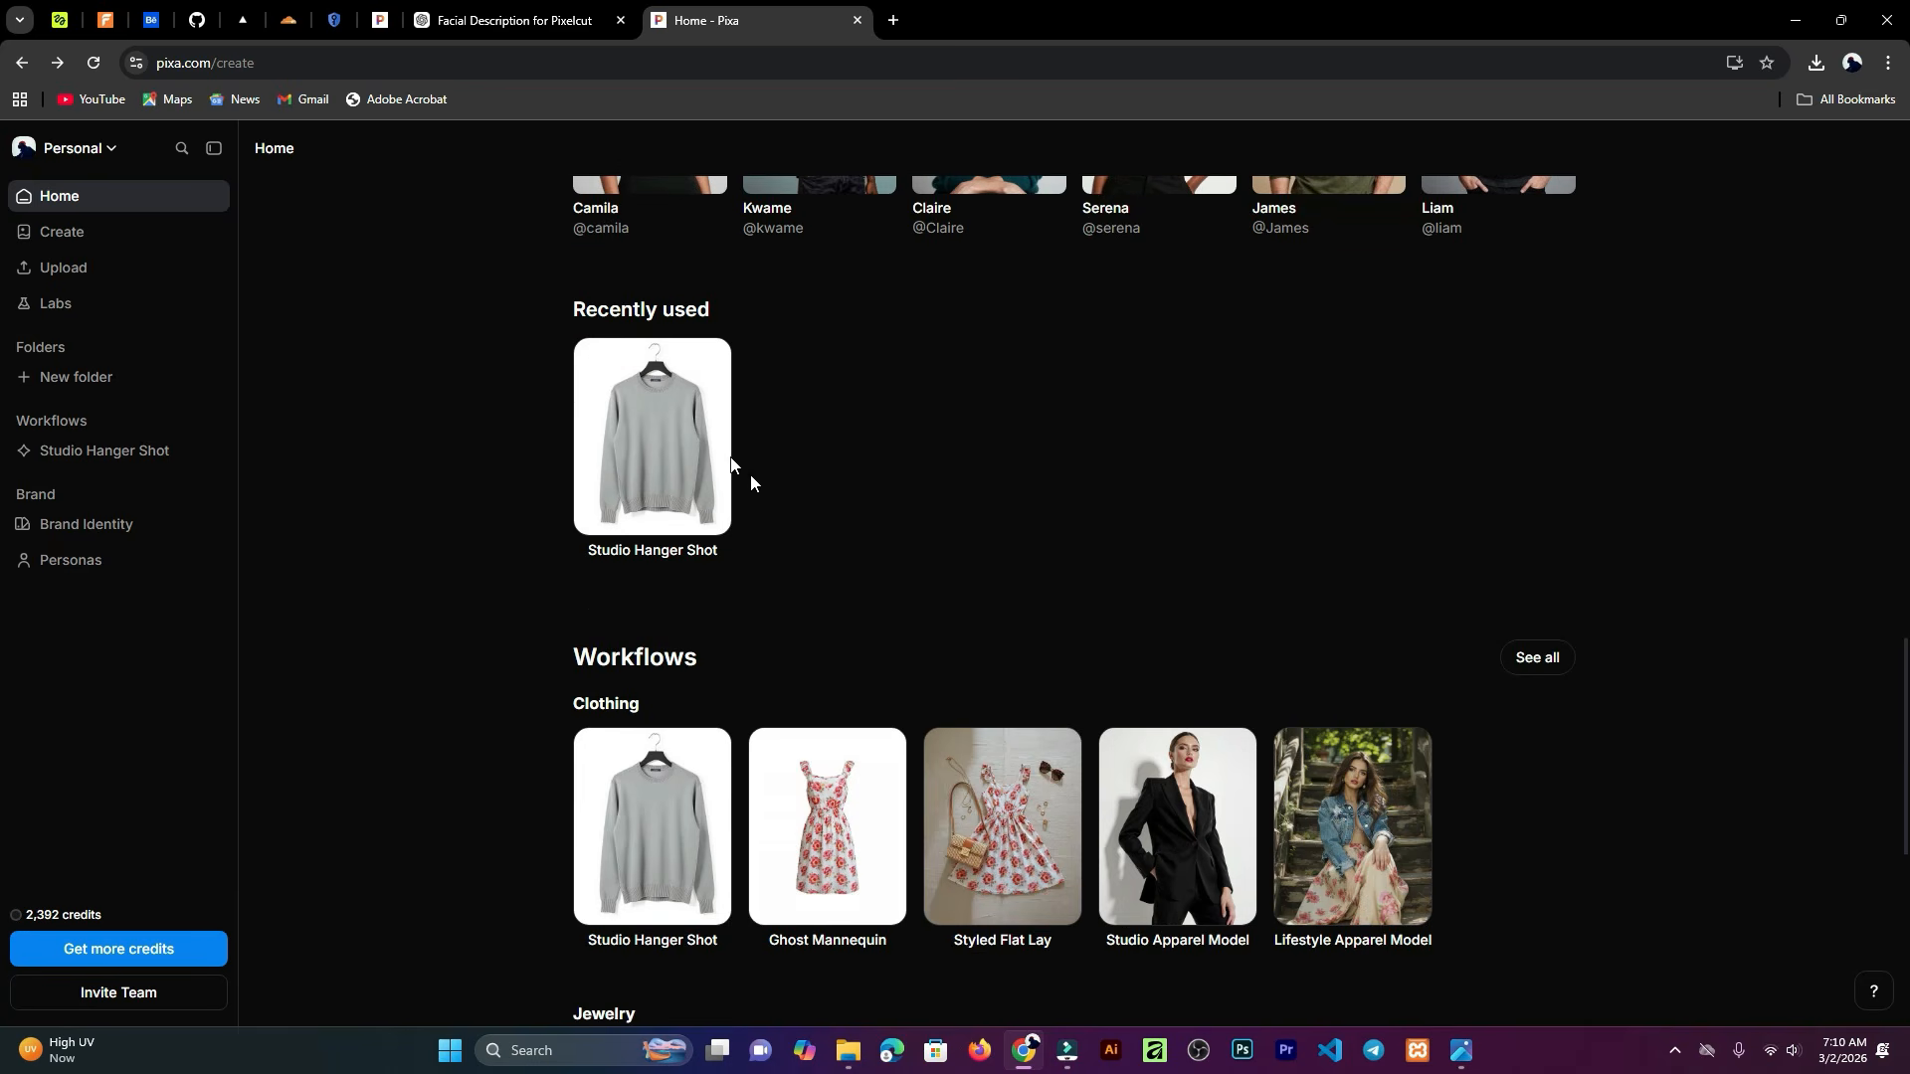
scroll(561, 519, "down", 5)
scroll(588, 487, "up", 1)
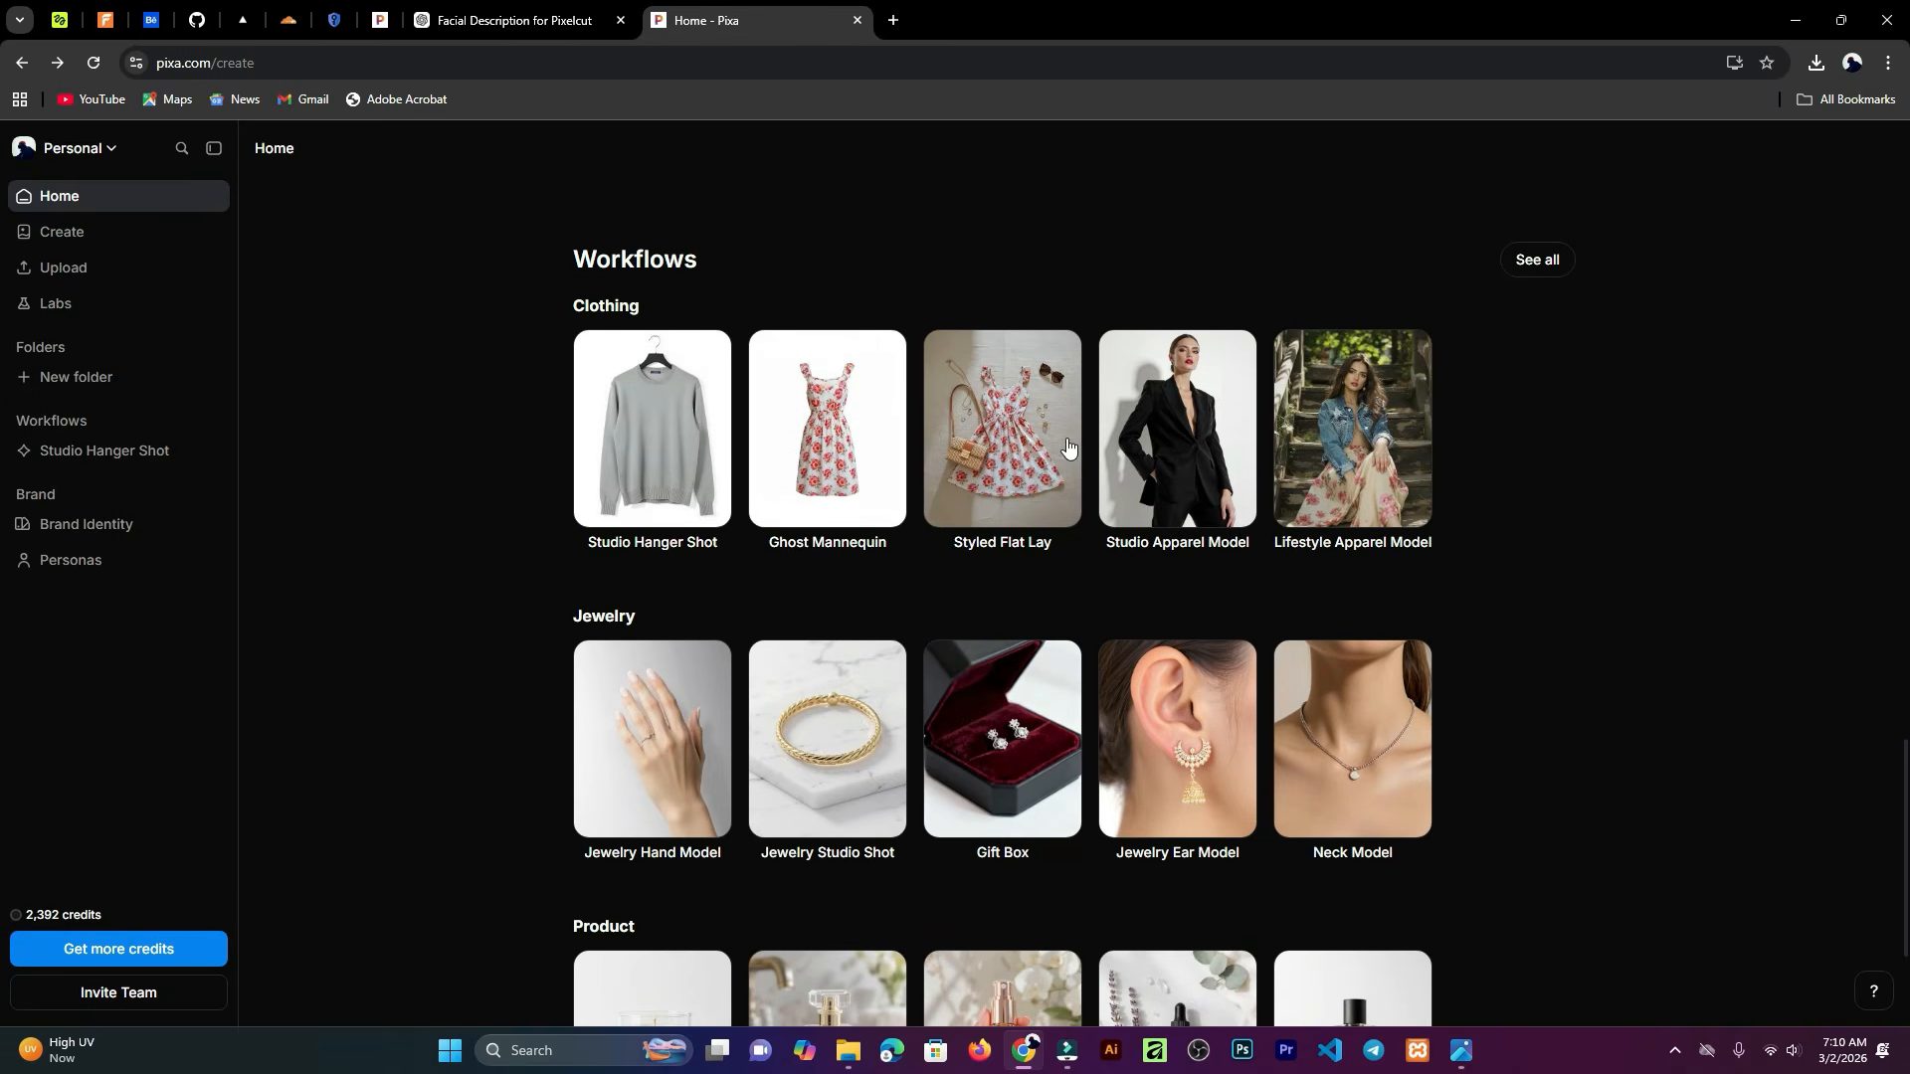
scroll(1056, 487, "down", 3)
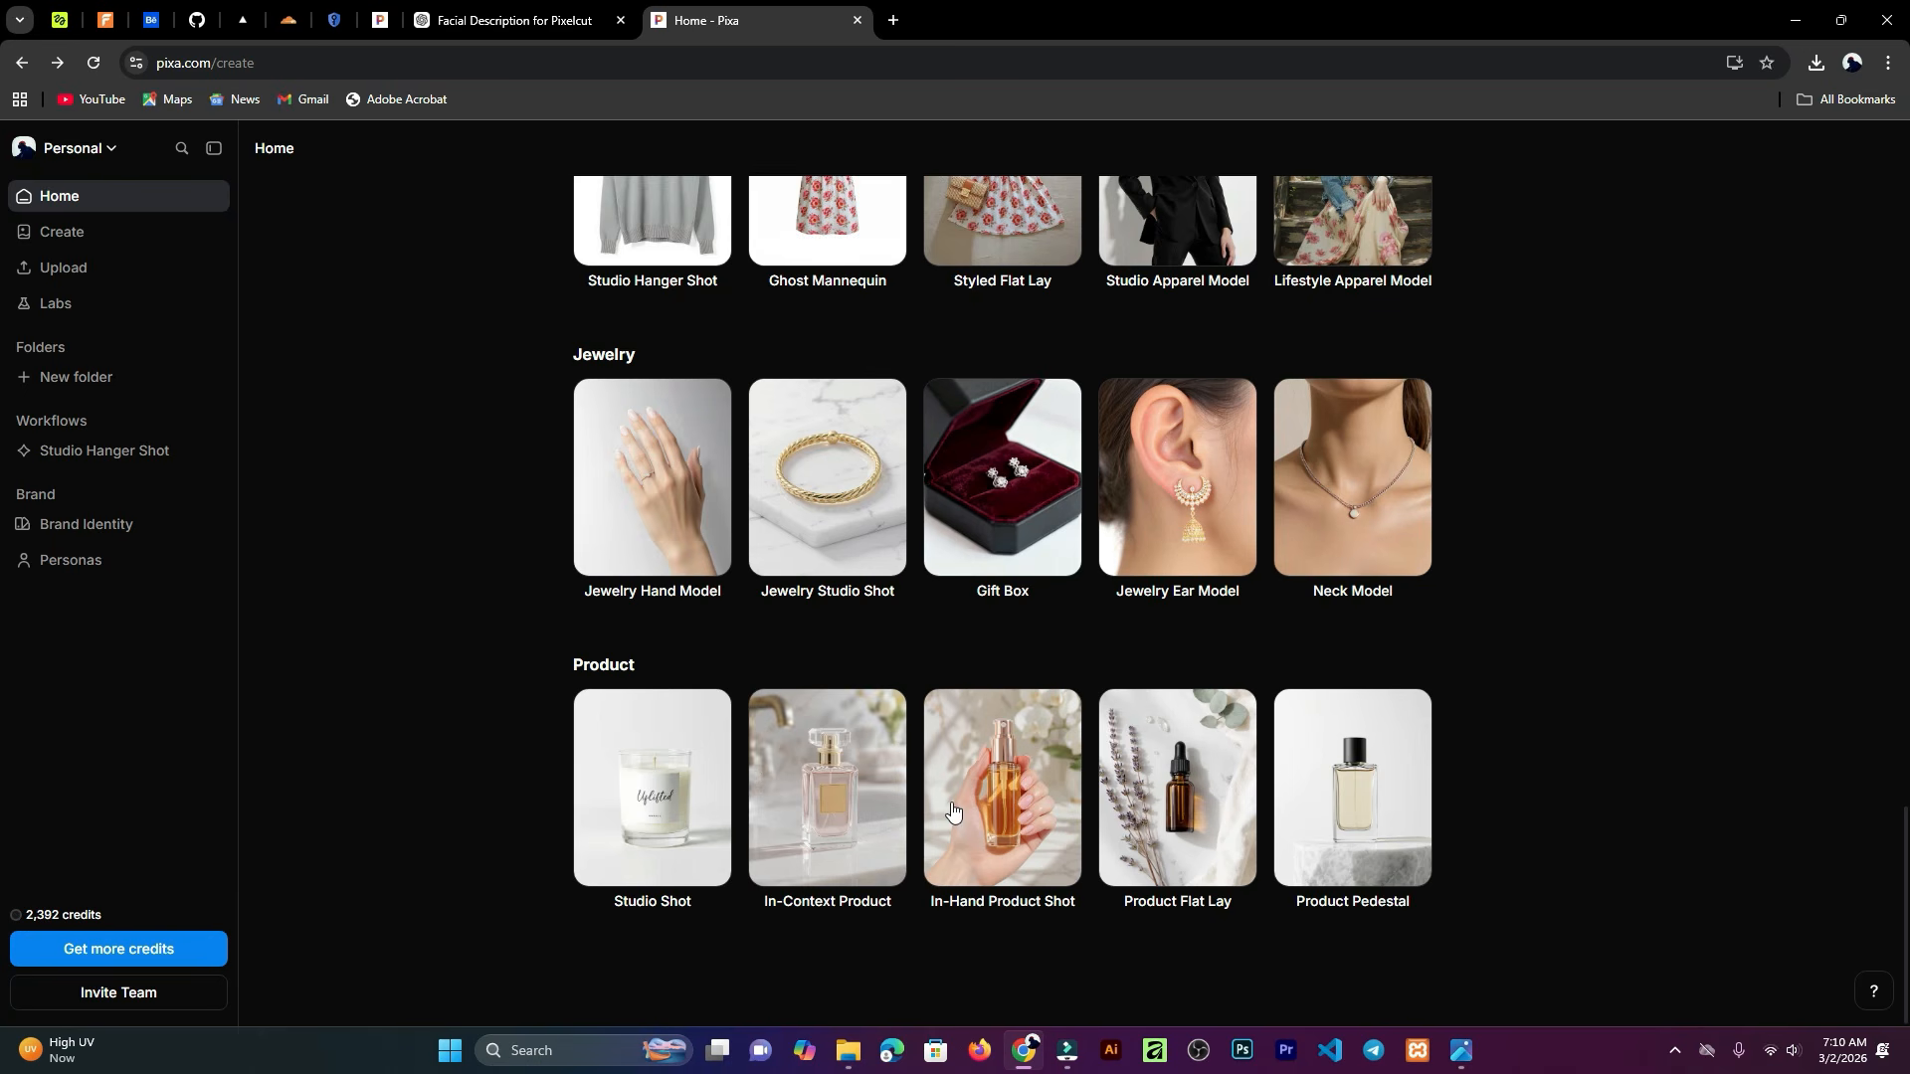
Step: Open the In-Hand Product Shot workflow to view its description, then close it
left_click(1007, 827)
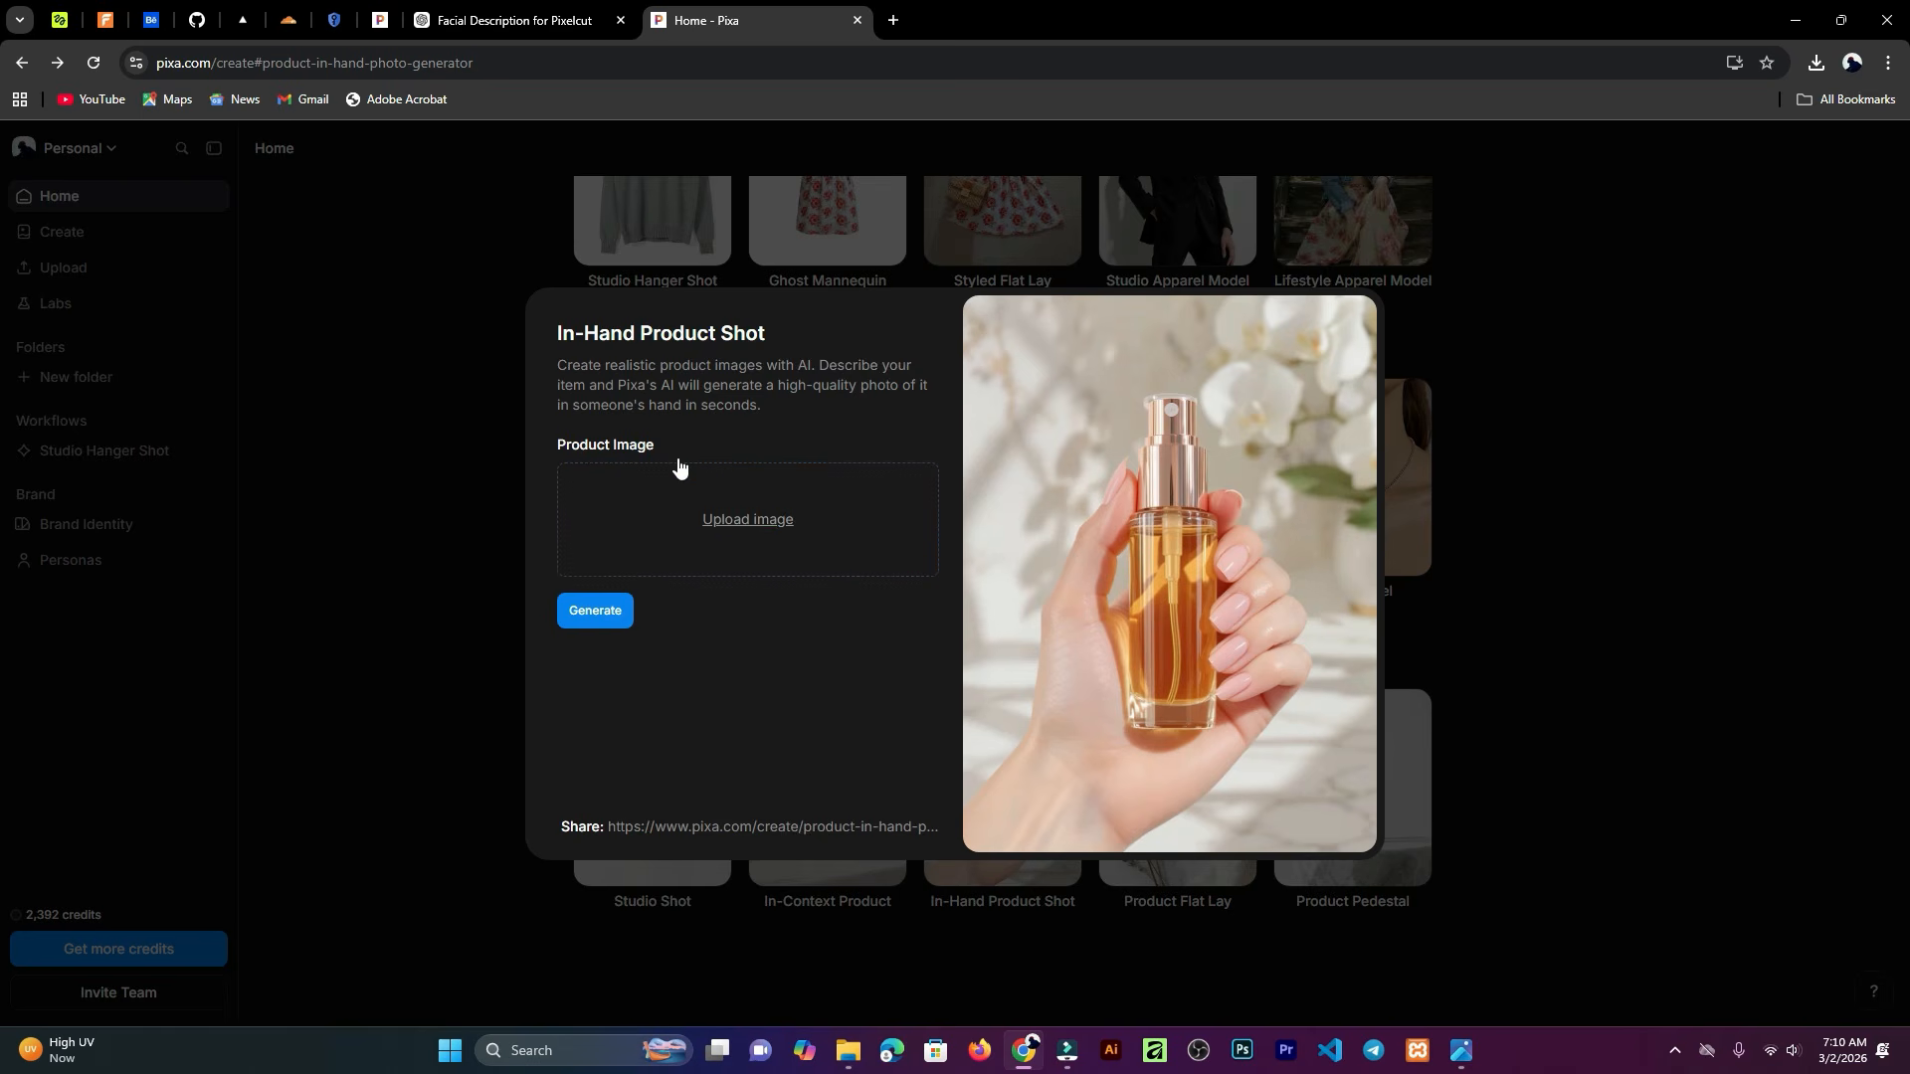
left_click(1535, 302)
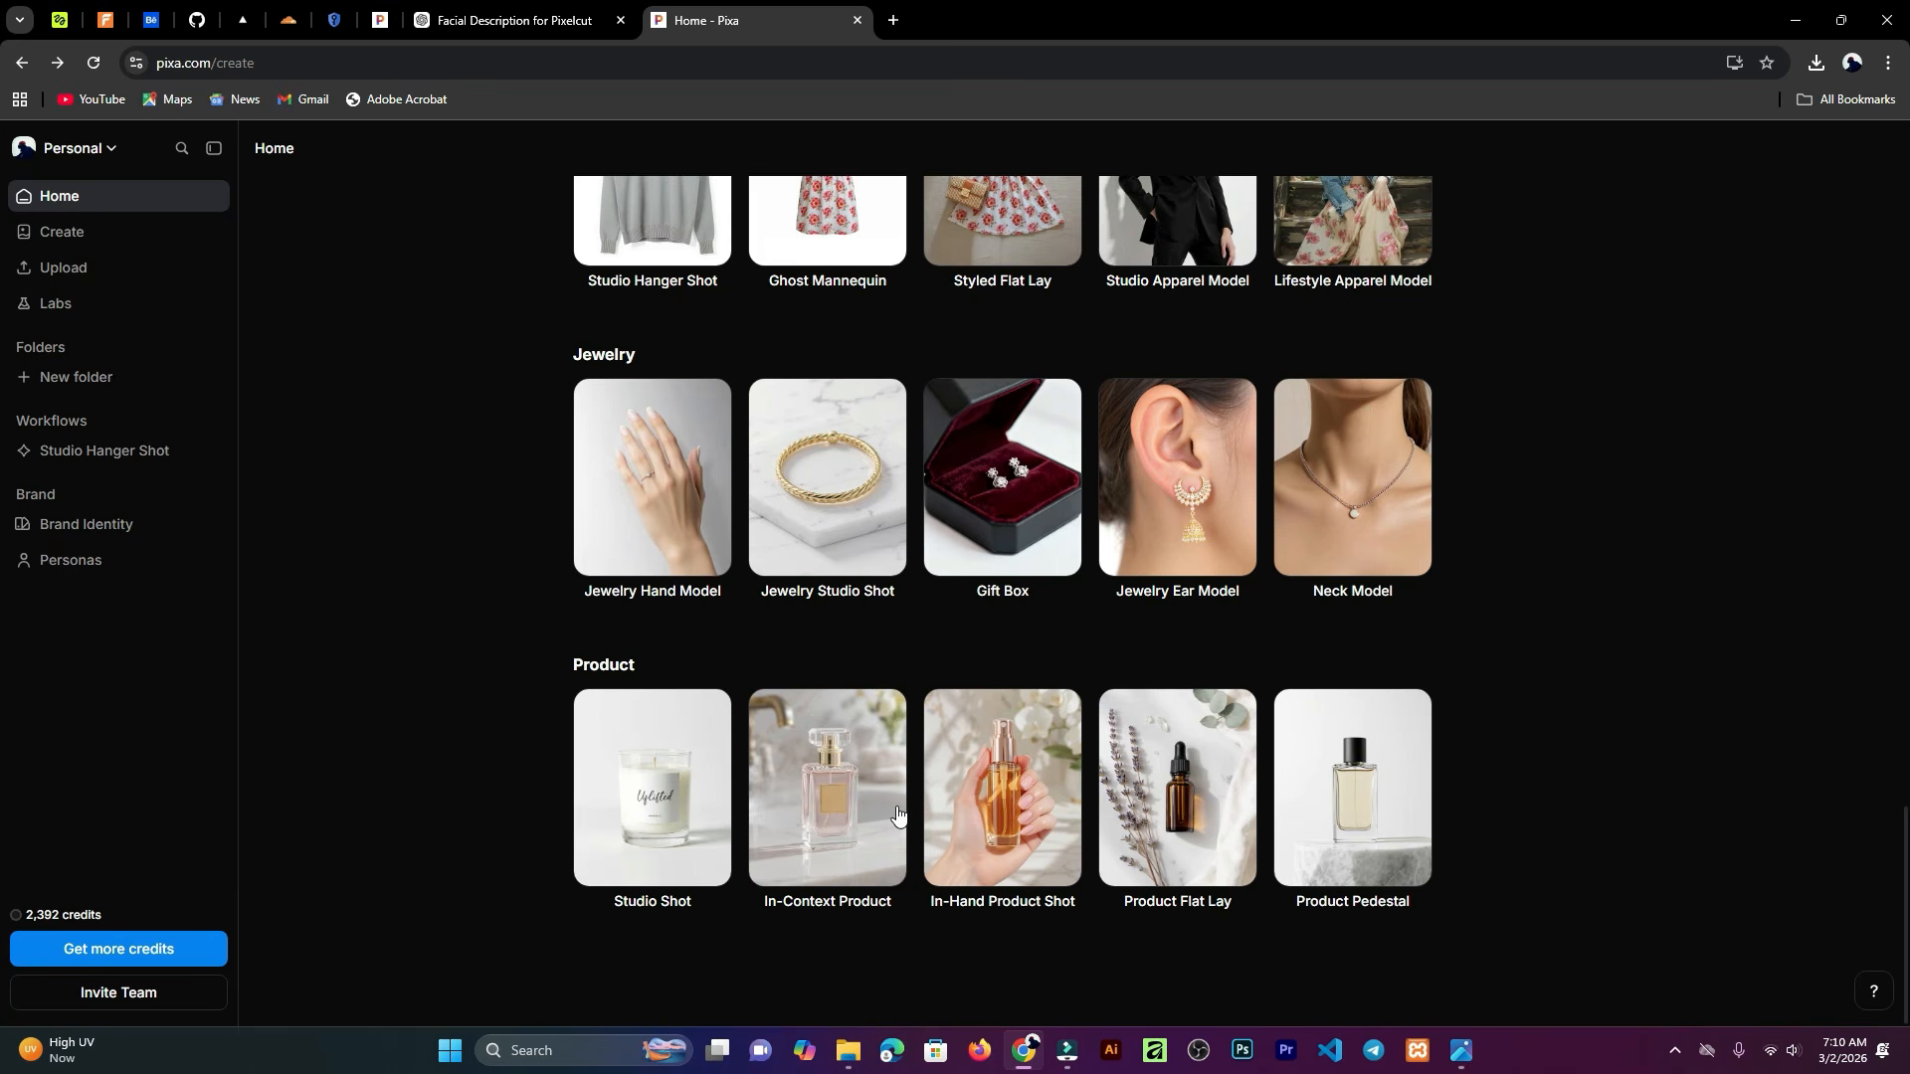
scroll(896, 814, "up", 1)
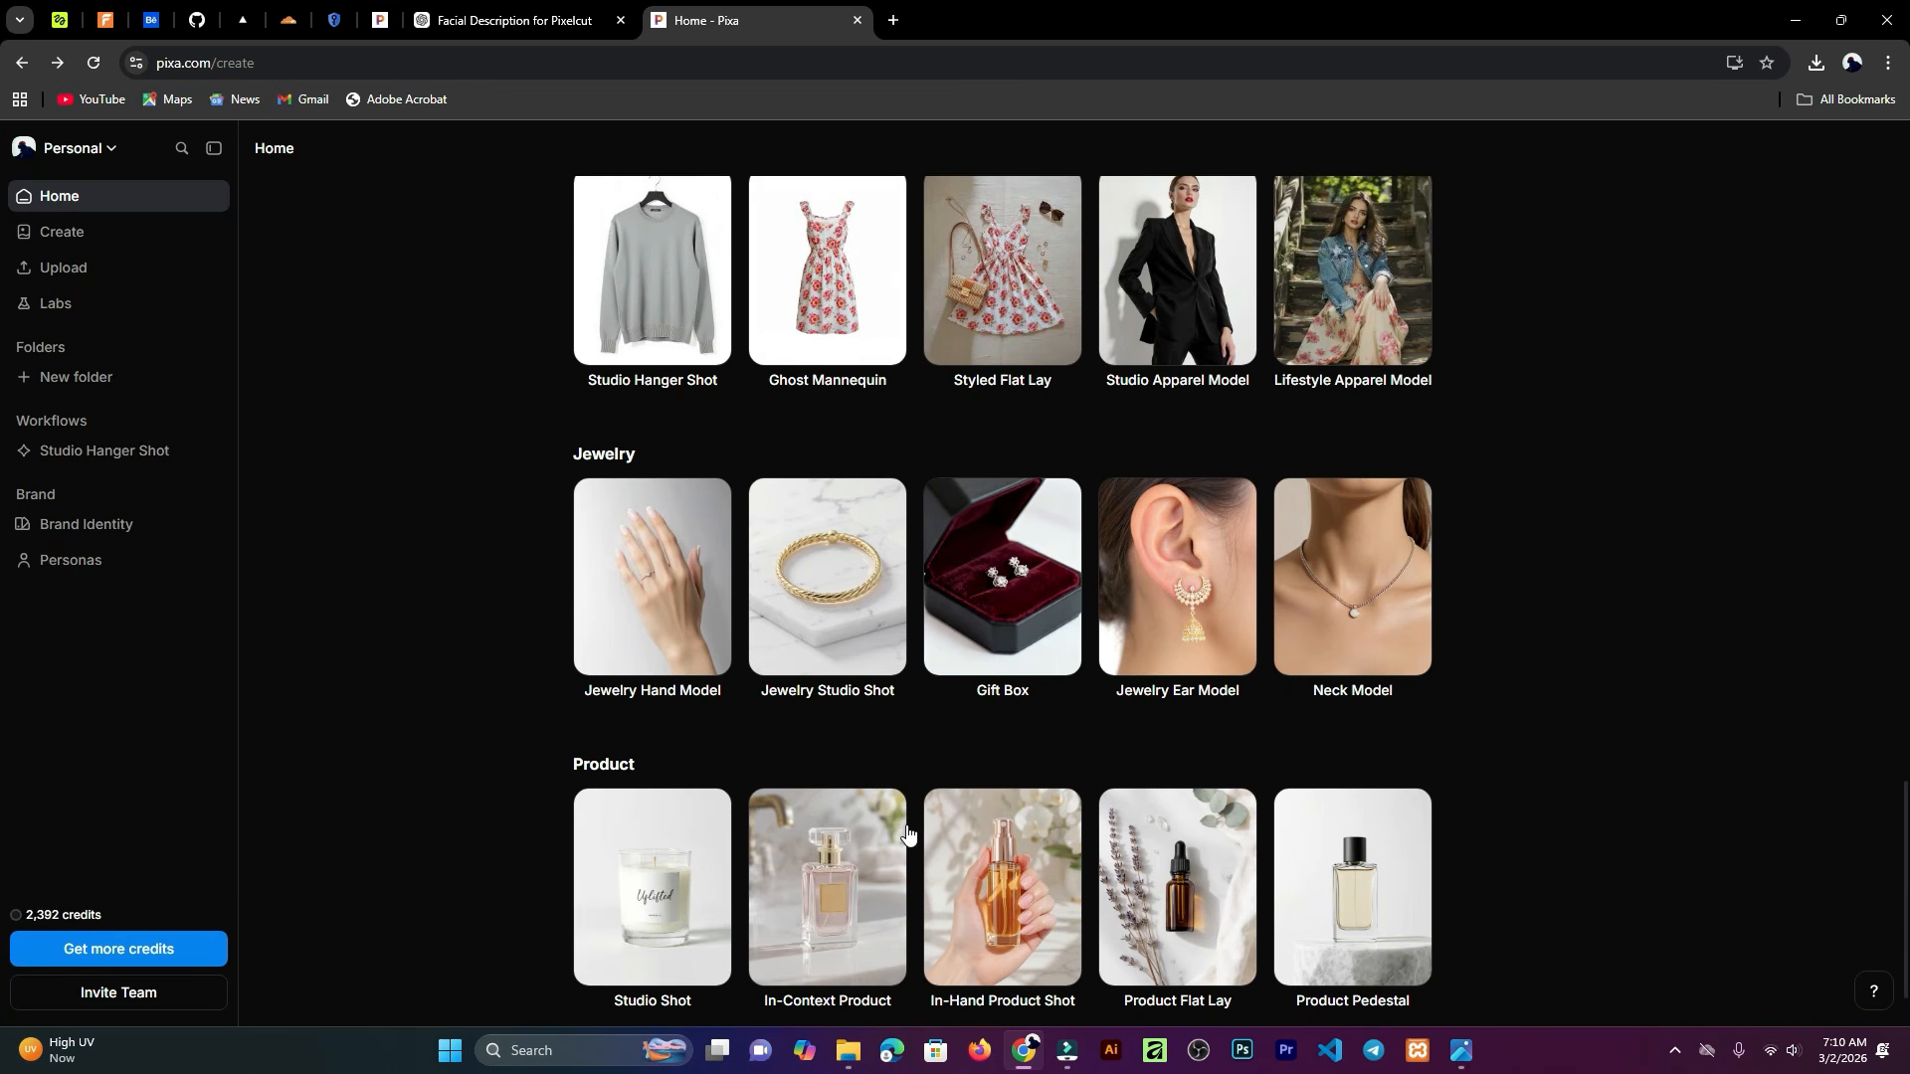